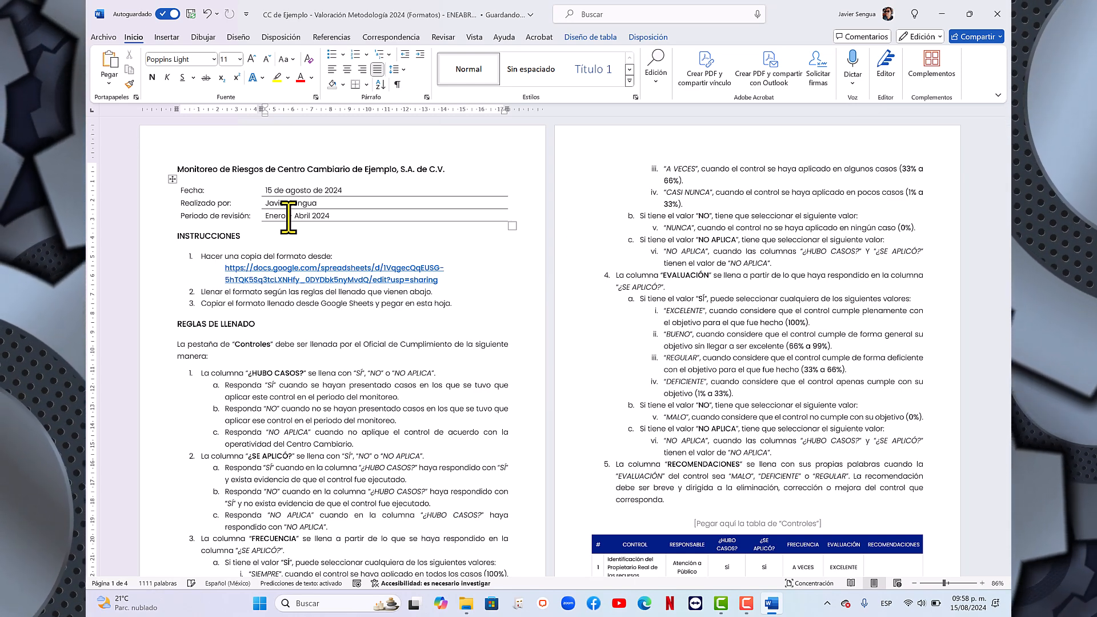
# - Review the risk monitoring document's instructions, filling rules, sample tables, monitoring table rules and actions to carry out
pyautogui.scroll(-3, 353, 293)
pyautogui.scroll(-5, 351, 289)
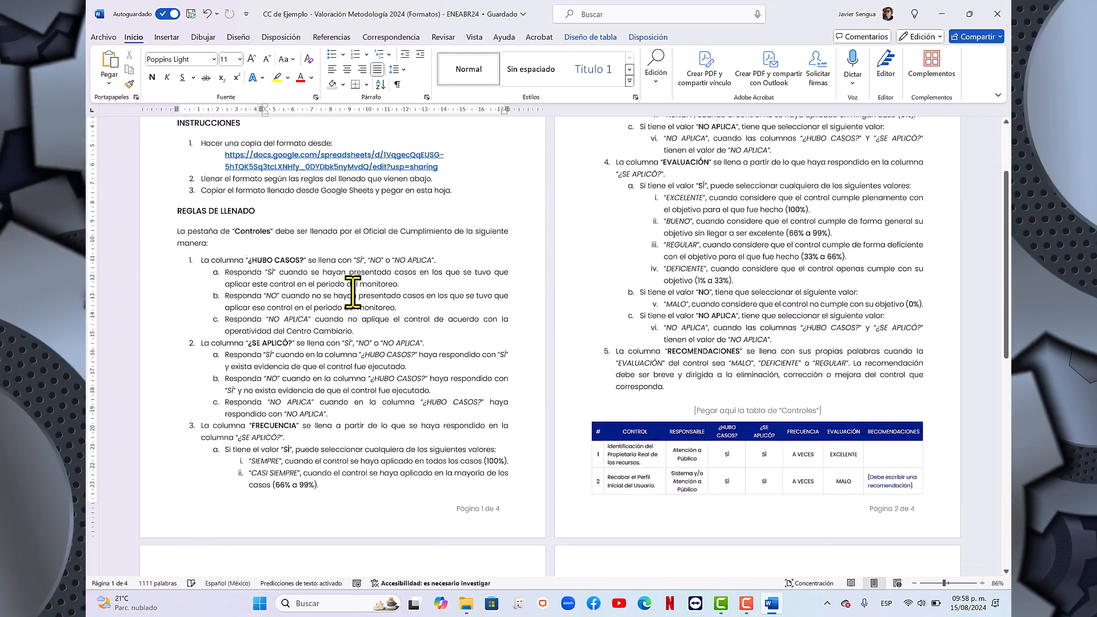
pyautogui.scroll(4, 350, 285)
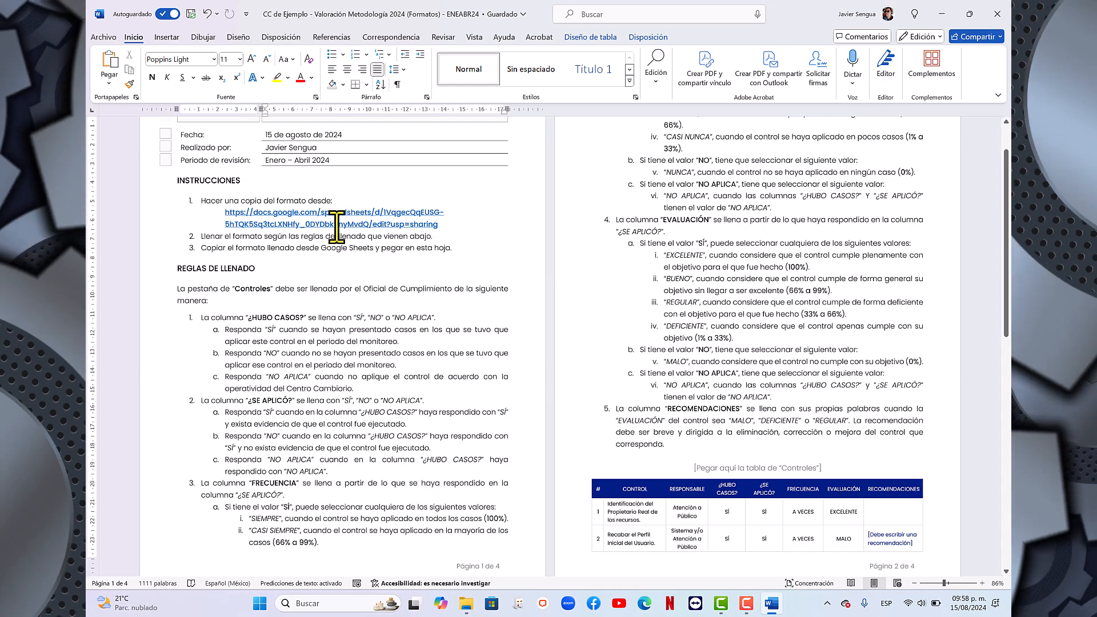
pyautogui.scroll(-5, 375, 243)
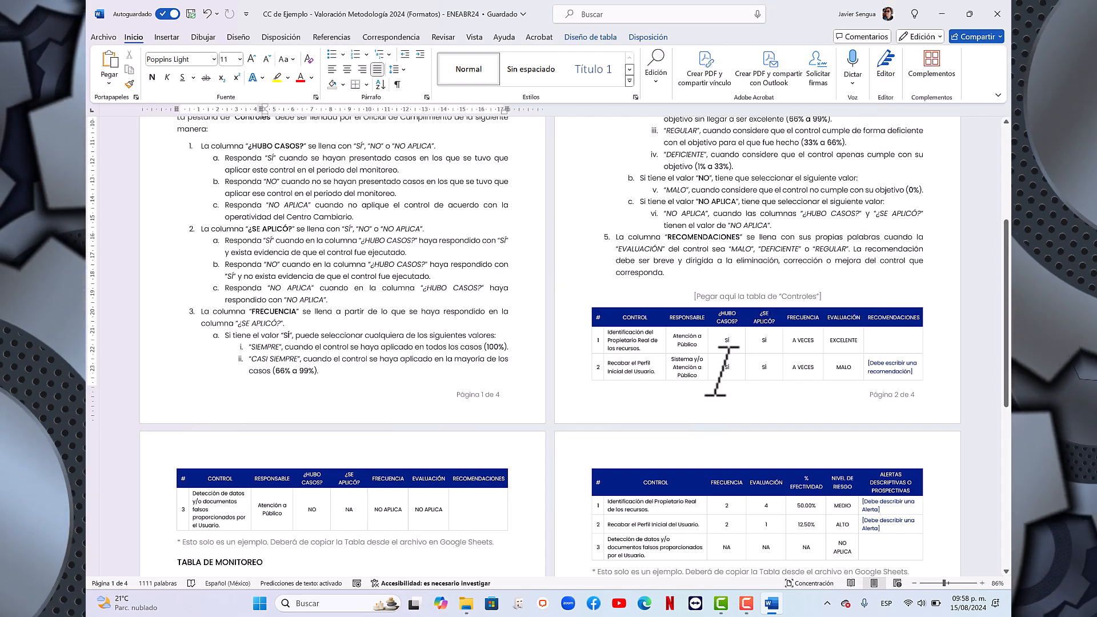
pyautogui.scroll(-3, 715, 343)
pyautogui.scroll(-8, 680, 402)
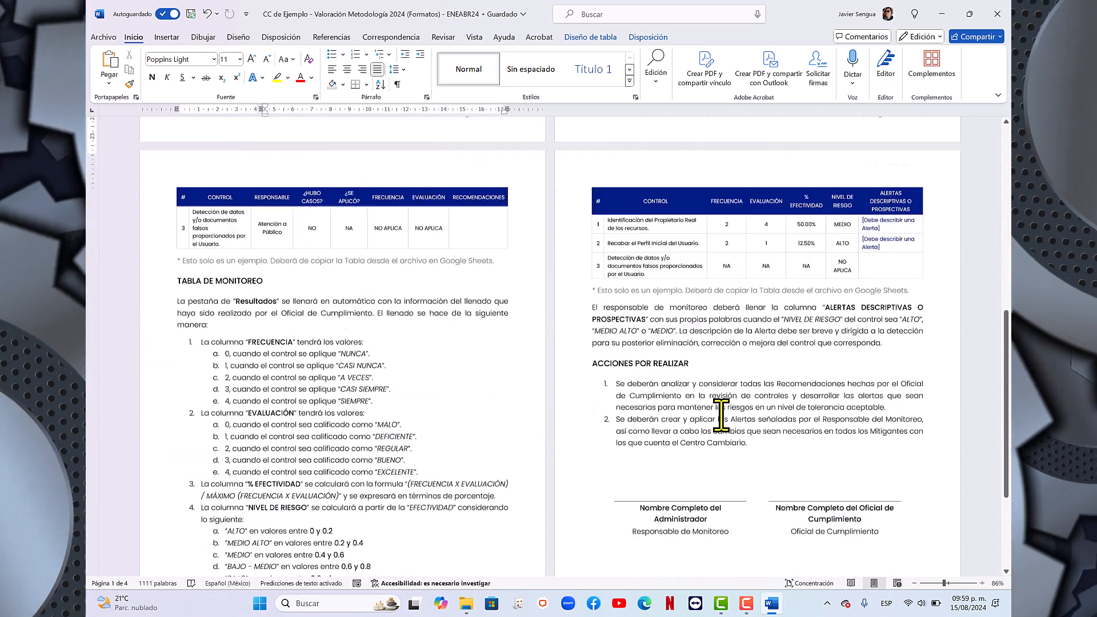
pyautogui.scroll(2, 682, 230)
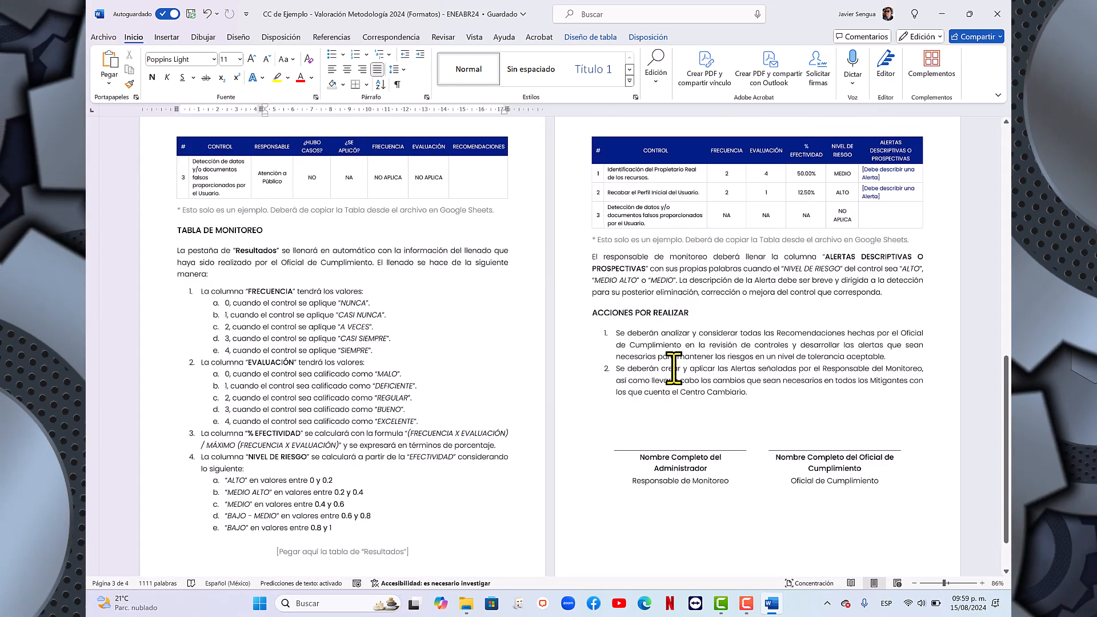
pyautogui.scroll(12, 672, 380)
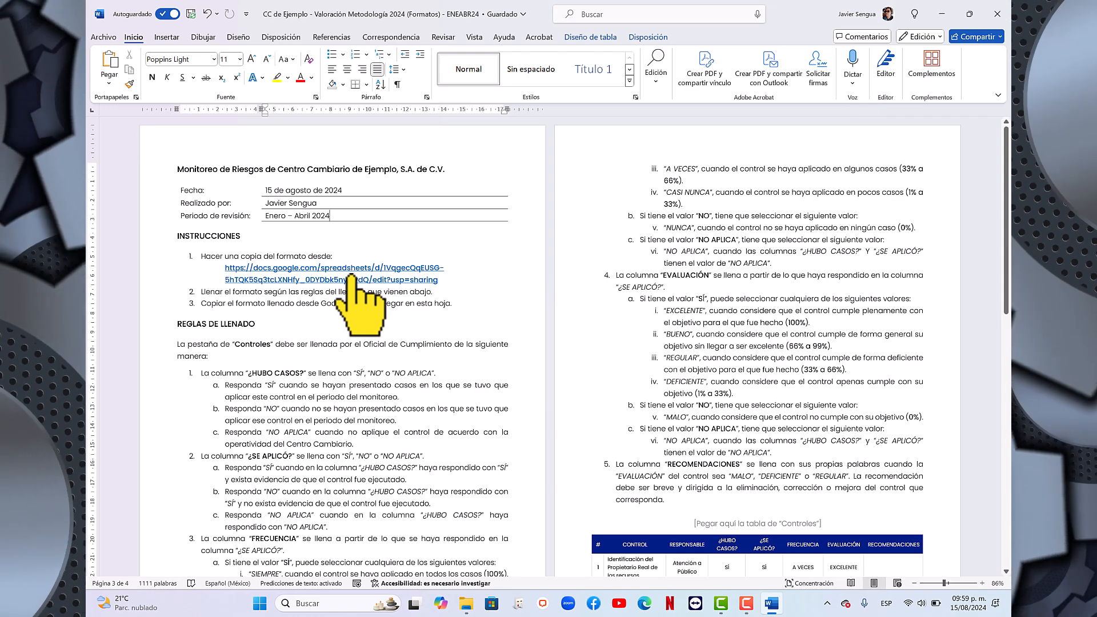
# - Open the Google Sheets format linked in the document's instructions and start making a copy of it
pyautogui.keyDown('ctrl'); pyautogui.click(350, 279); pyautogui.keyUp('ctrl')
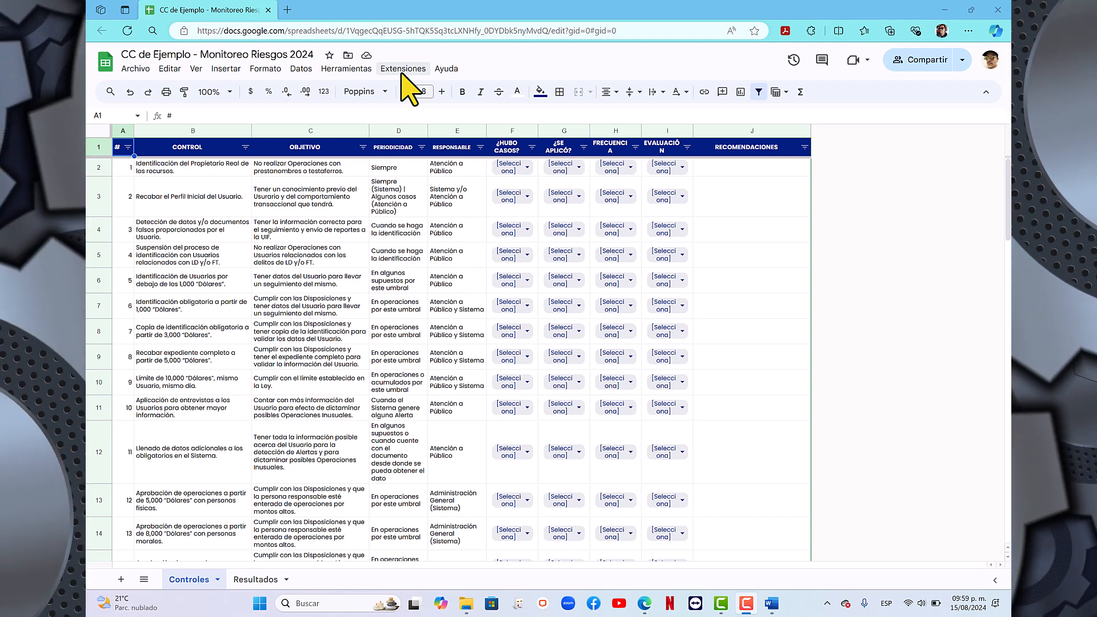
pyautogui.click(136, 72)
pyautogui.click(170, 150)
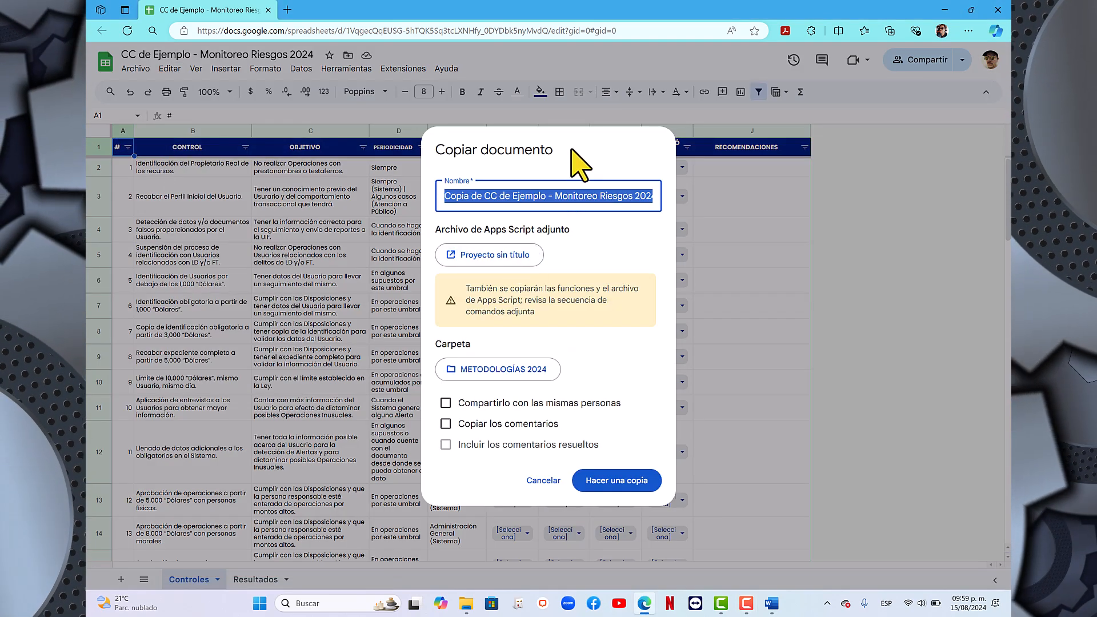
# - Name the copy "CC de Ejemplo - Monitoreo Riesgos ENEABR24" and create it
pyautogui.press('F9')
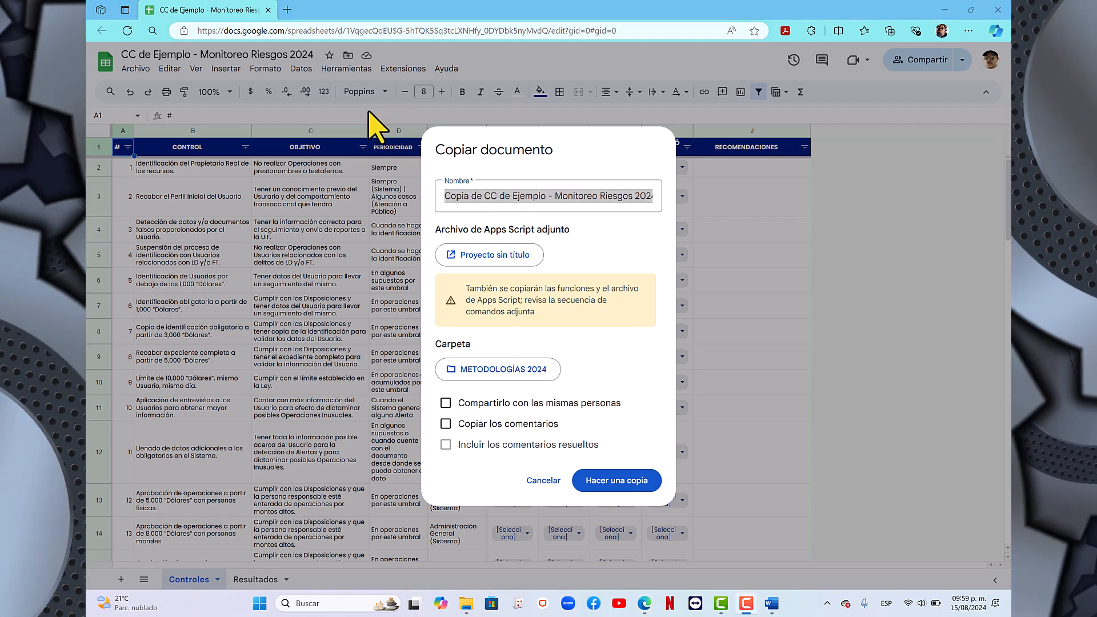
pyautogui.click(502, 195)
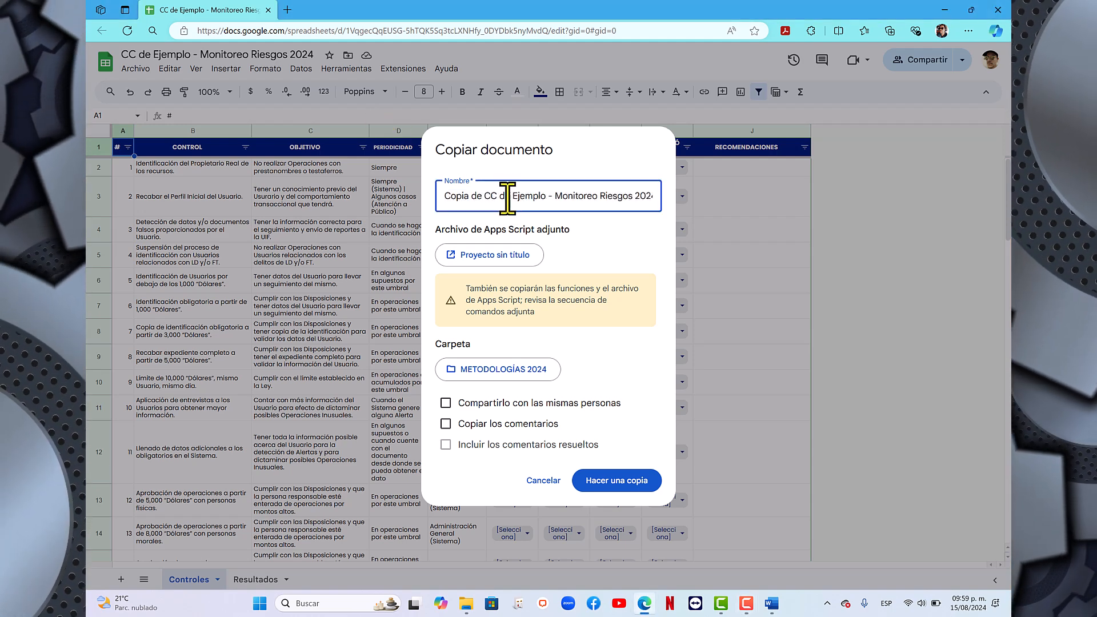
pyautogui.moveTo(481, 196); pyautogui.dragTo(372, 203)
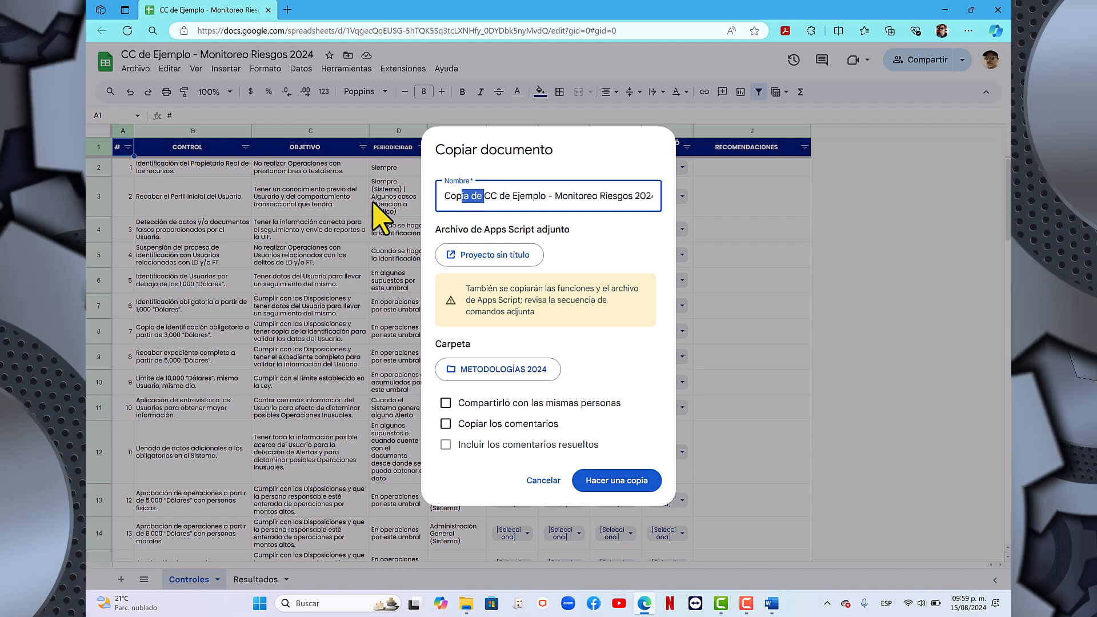
pyautogui.press('BackSpace')
pyautogui.click(626, 199)
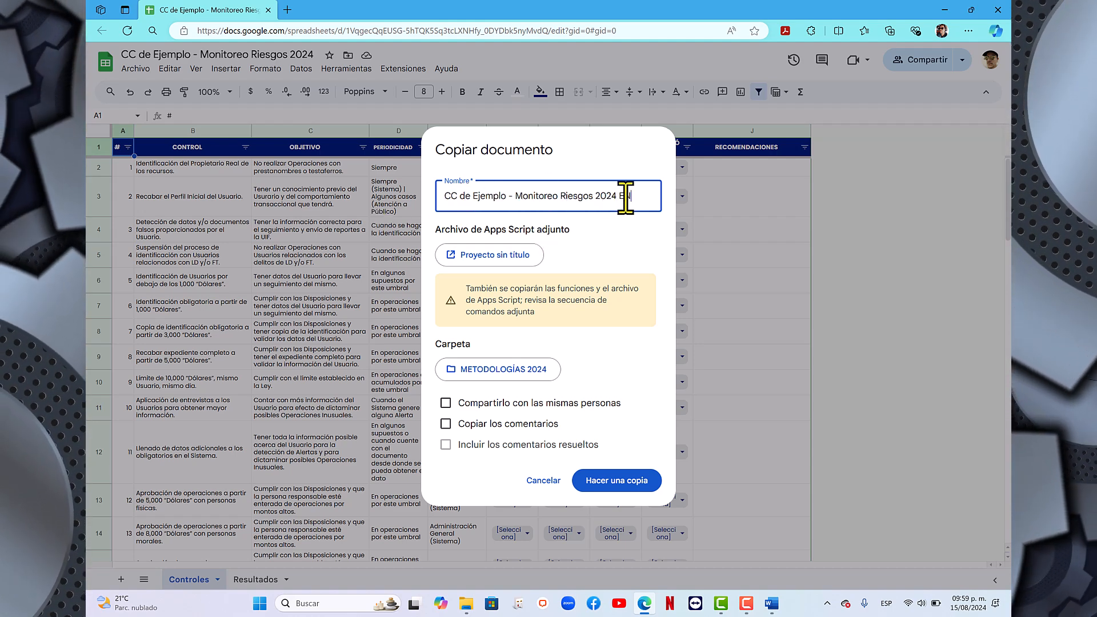
pyautogui.write('ENEABR2')
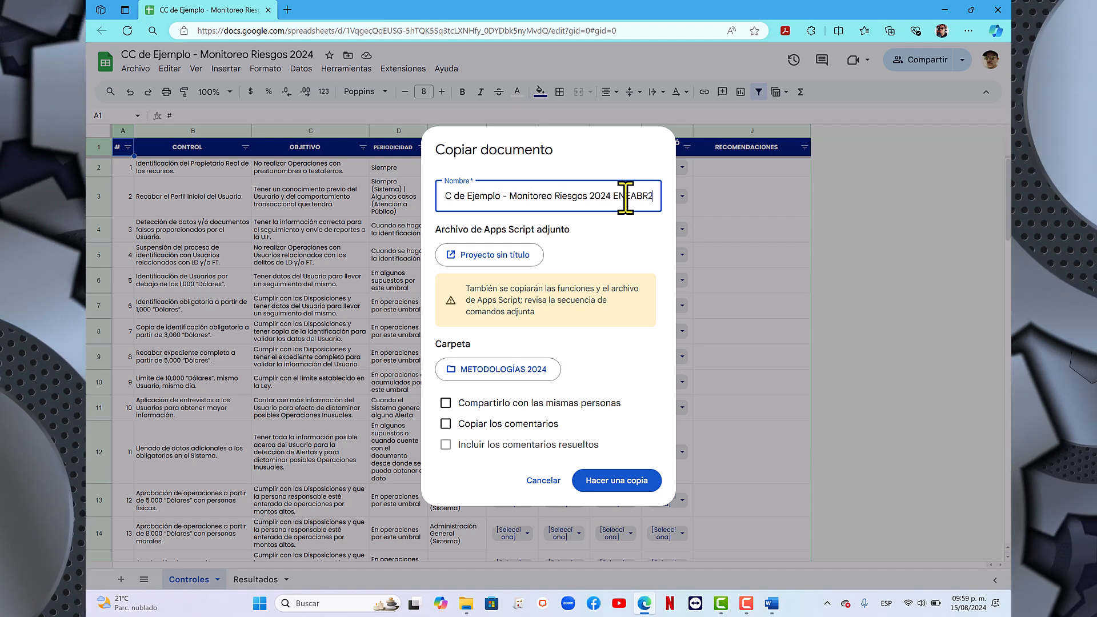
pyautogui.write('4')
pyautogui.click(608, 199)
pyautogui.press('BackSpace')
pyautogui.press('BackSpace')
pyautogui.press('BackSpace')
pyautogui.press('BackSpace')
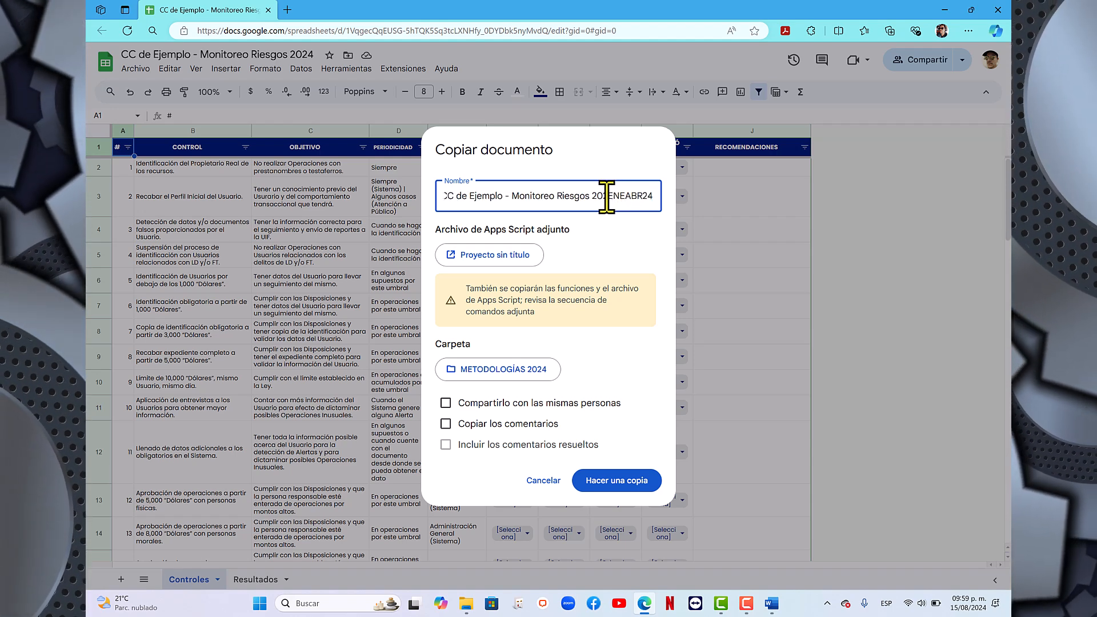
pyautogui.click(621, 481)
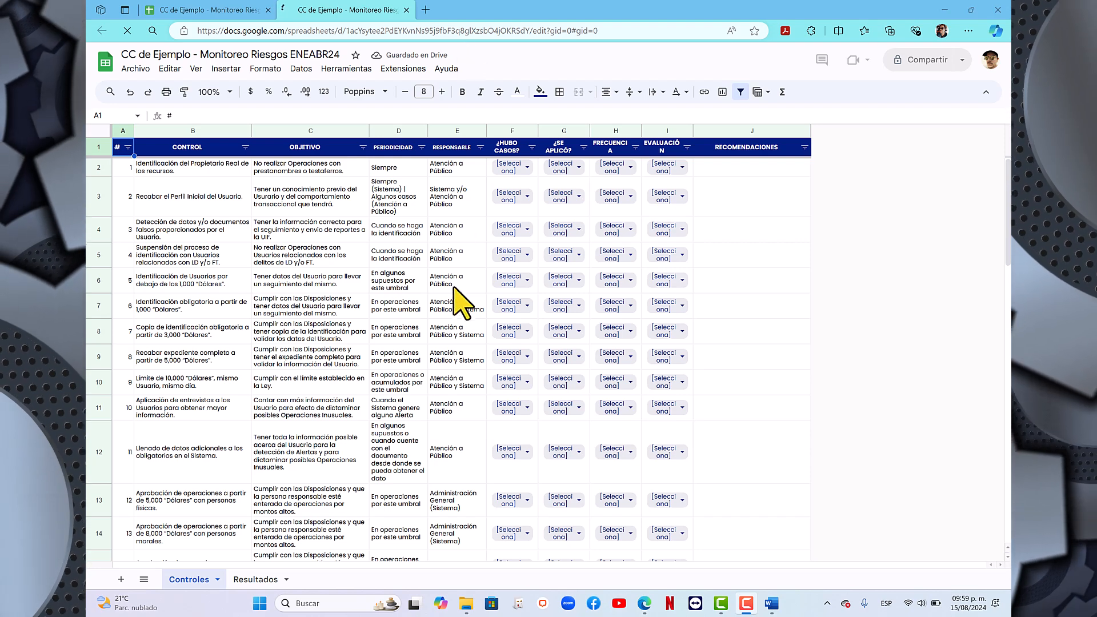
# - Look over the first three controls in the copied spreadsheet and compare its Controles and Resultados sheets
pyautogui.click(100, 168)
pyautogui.click(102, 200)
pyautogui.click(99, 233)
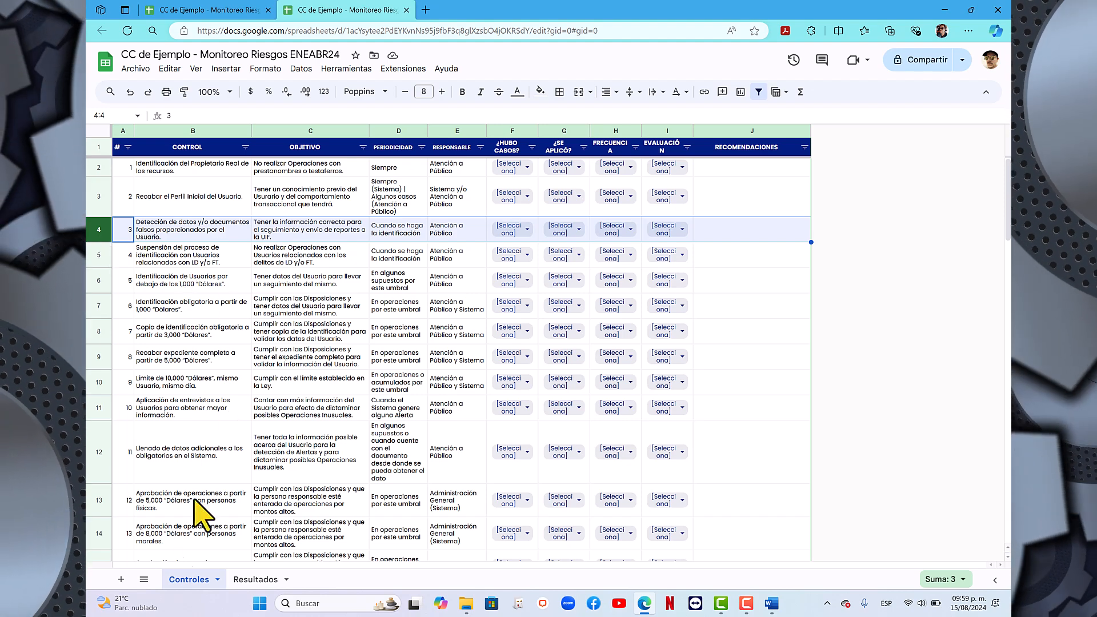
pyautogui.click(255, 580)
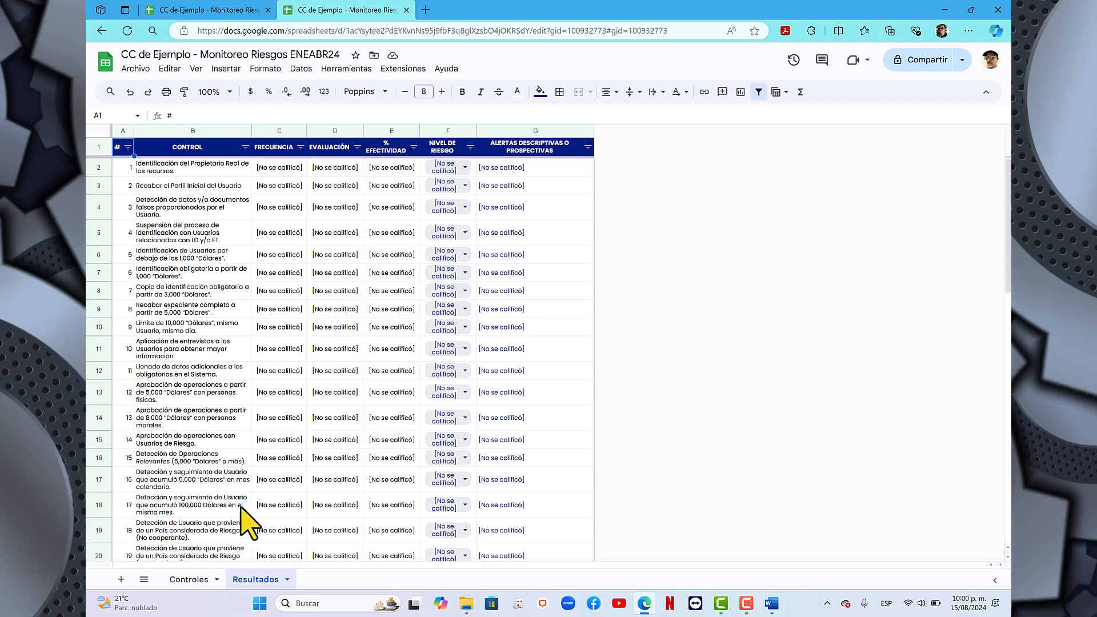
pyautogui.click(190, 581)
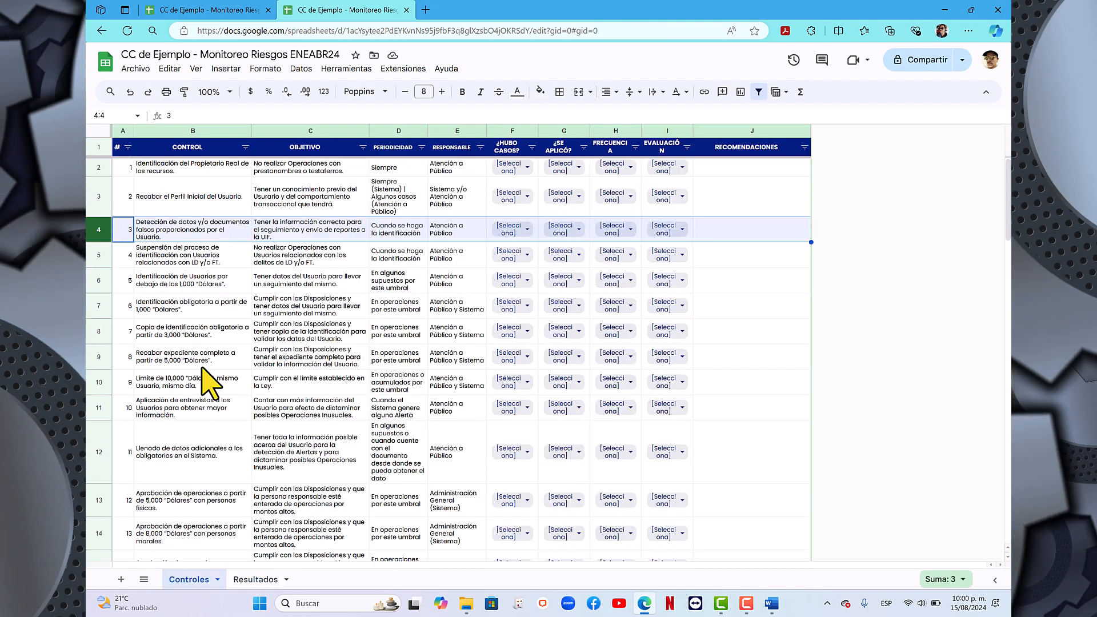
pyautogui.click(297, 201)
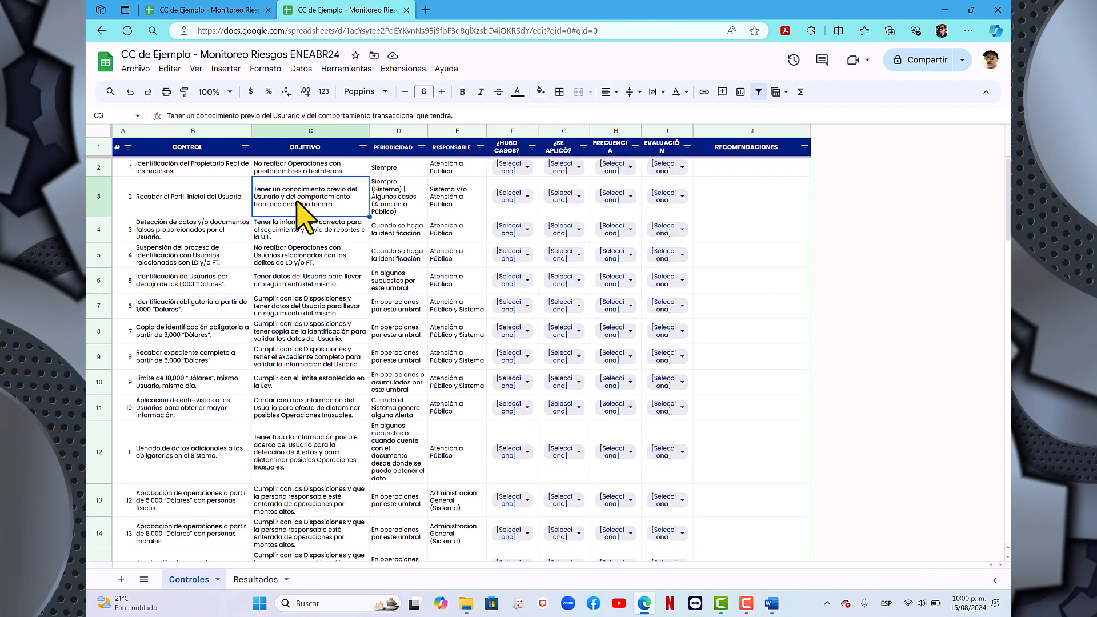
pyautogui.click(256, 579)
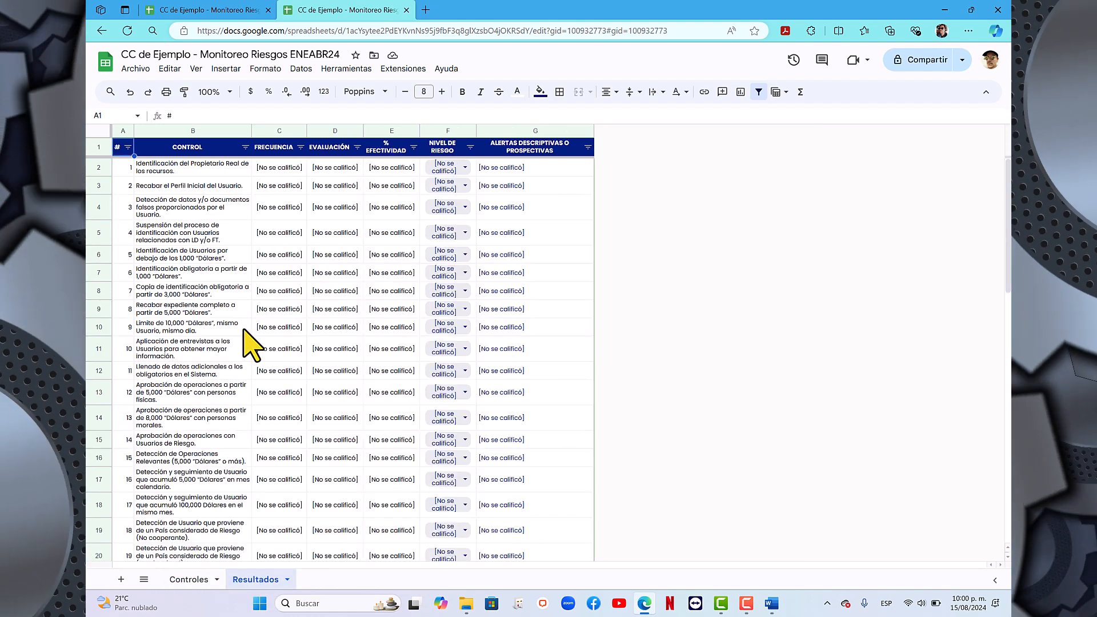
pyautogui.click(189, 580)
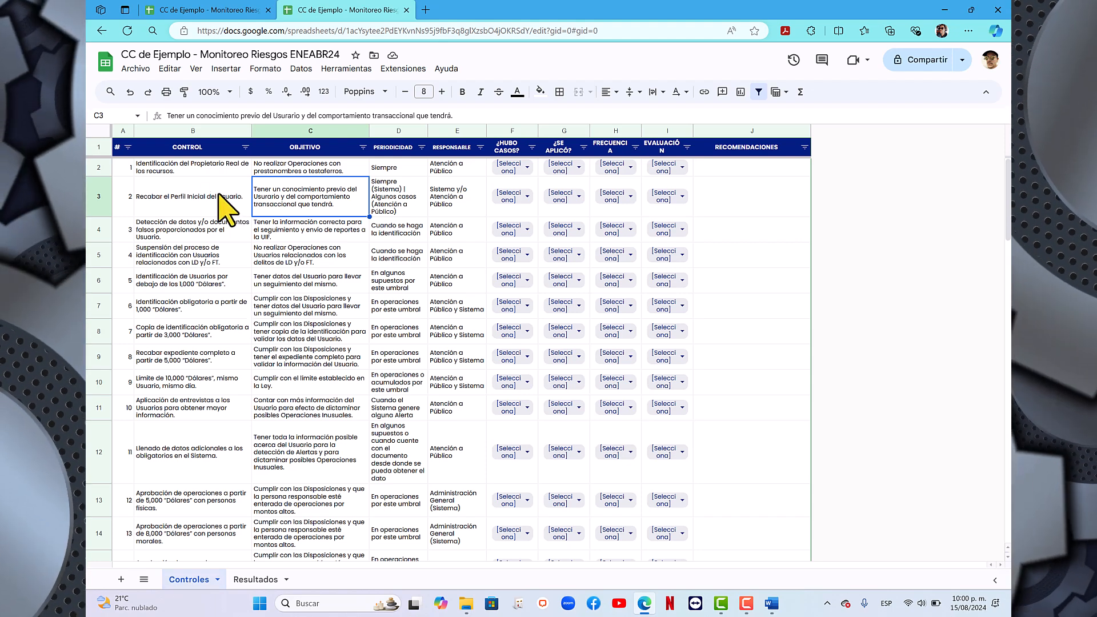
# - Raise the browser's page zoom by two levels to enlarge the Controles sheet
pyautogui.click(968, 30)
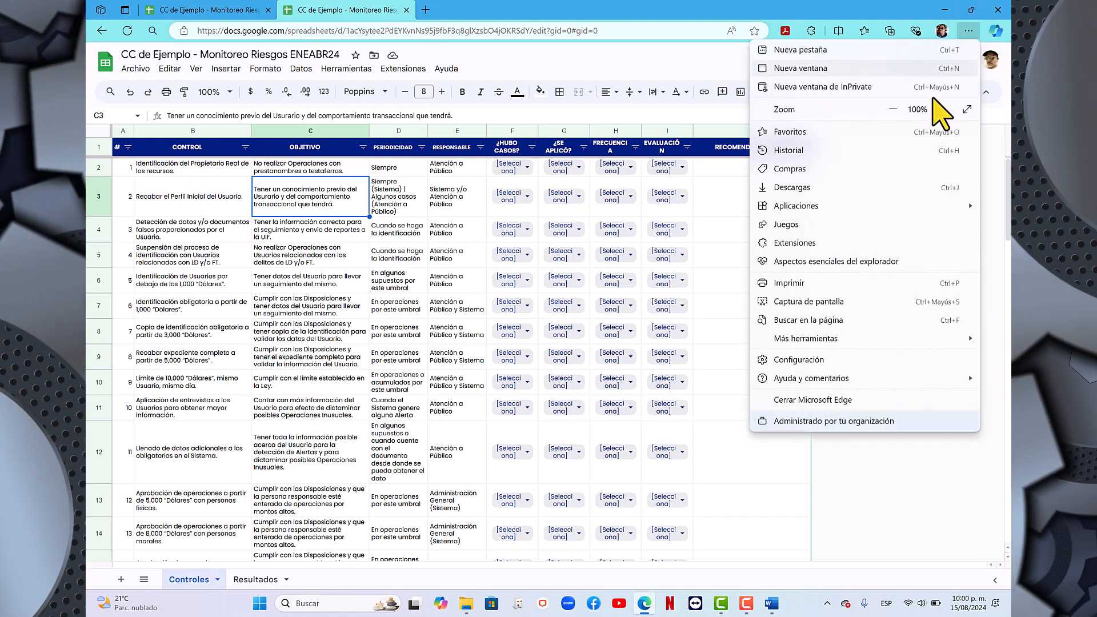
pyautogui.click(941, 109)
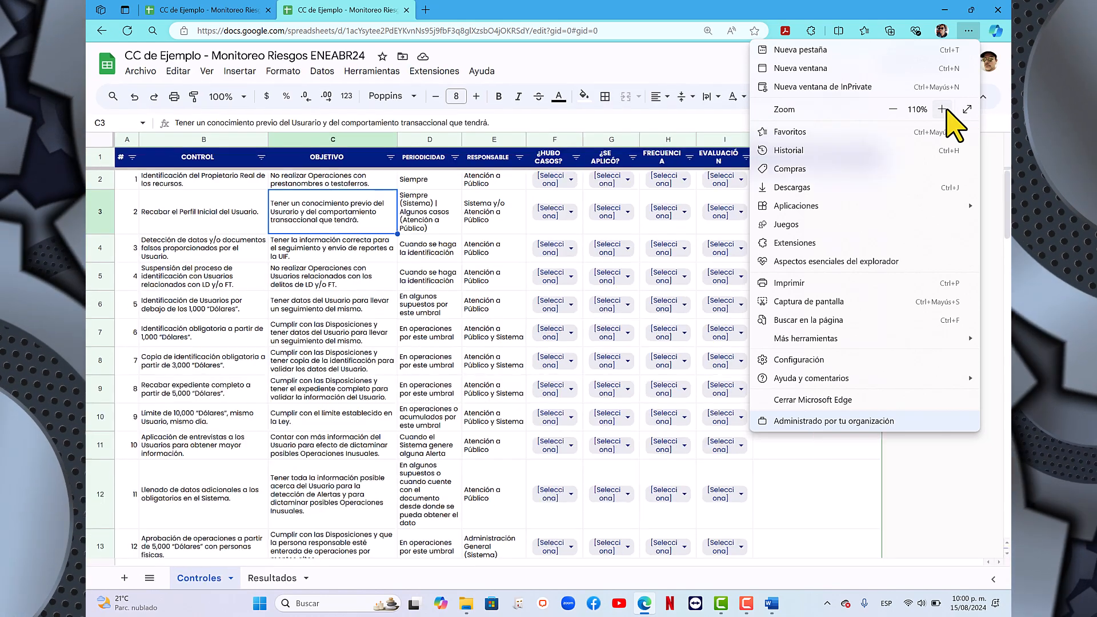
pyautogui.click(941, 110)
pyautogui.click(476, 382)
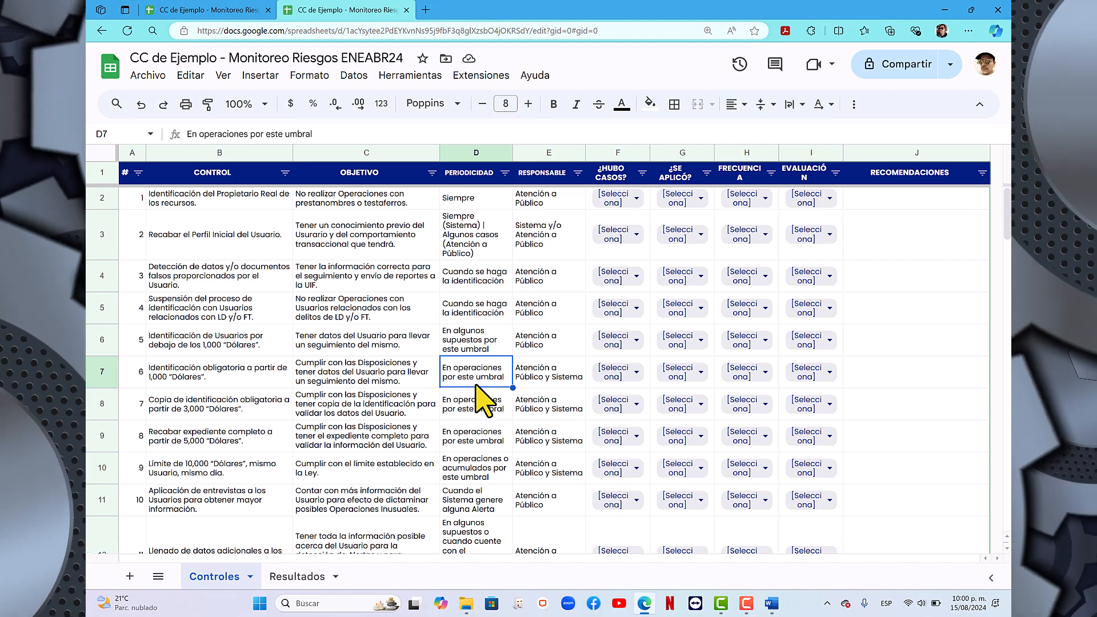
# - Examine the full list of controls and the ¿HUBO CASOS?, ¿SE APLICÓ?, FRECUENCIA and EVALUACIÓN columns that need filling in
pyautogui.scroll(-15, 521, 334)
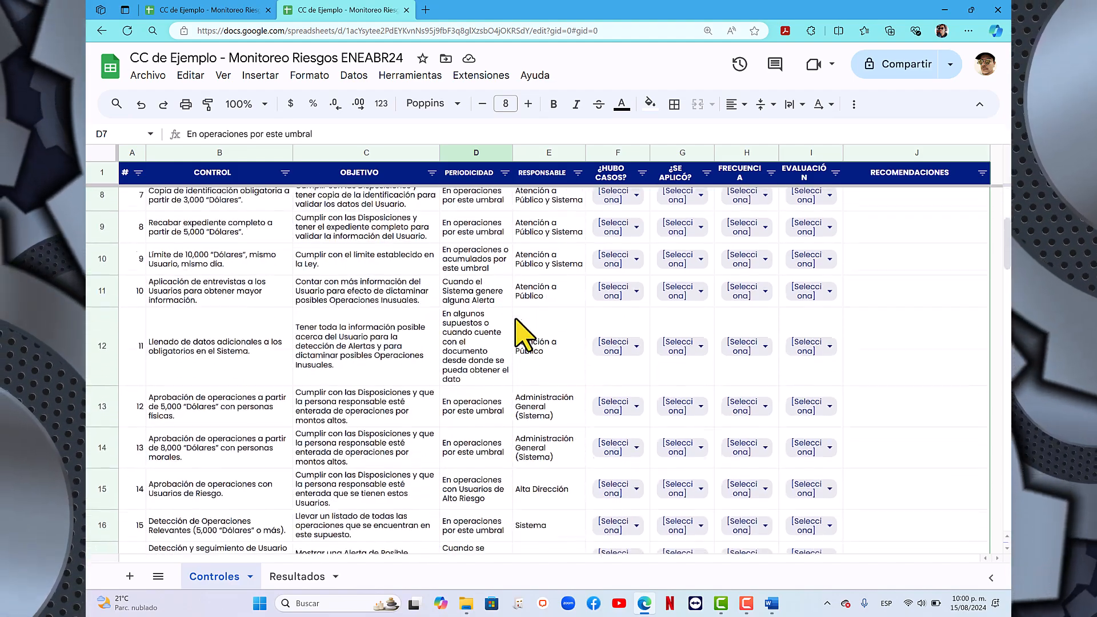
pyautogui.scroll(-20, 517, 323)
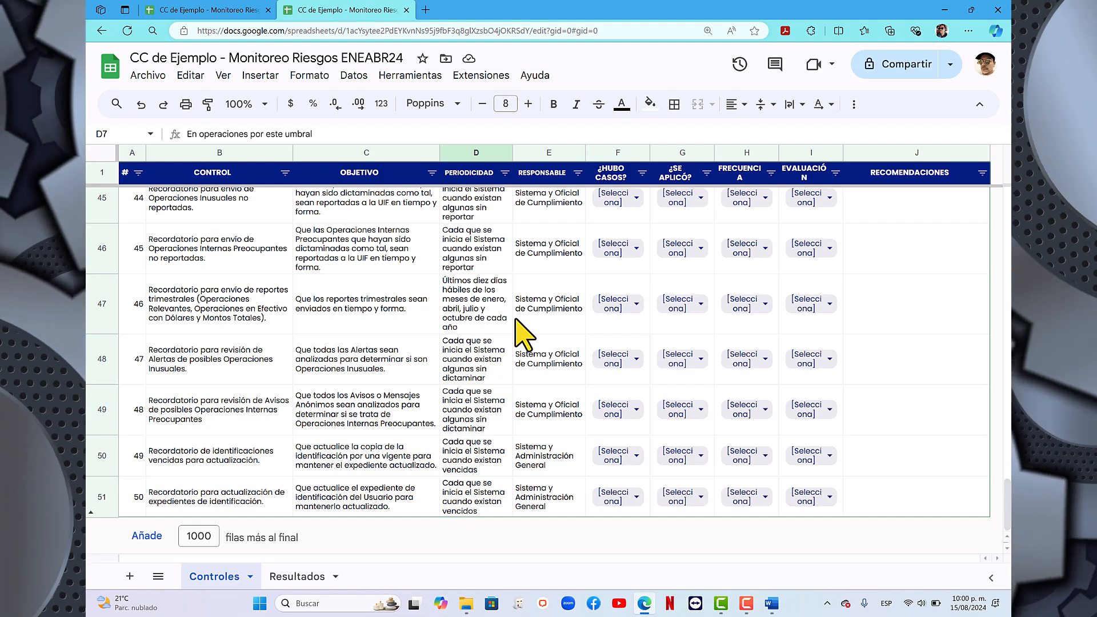
pyautogui.scroll(3, 523, 334)
pyautogui.scroll(20, 523, 334)
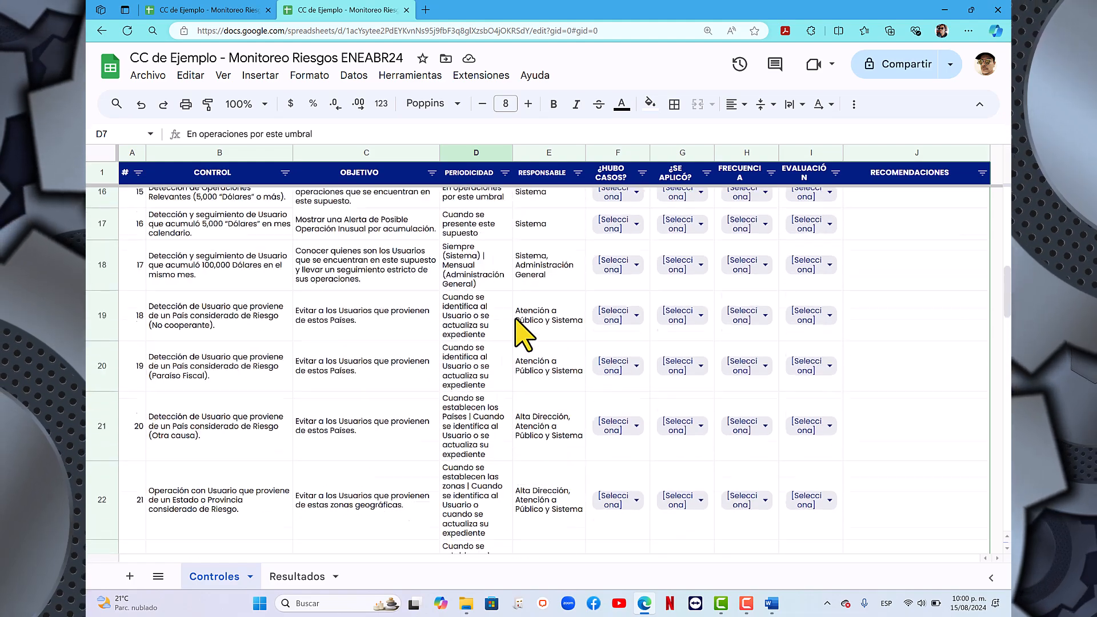
pyautogui.click(616, 152)
pyautogui.scroll(-20, 460, 244)
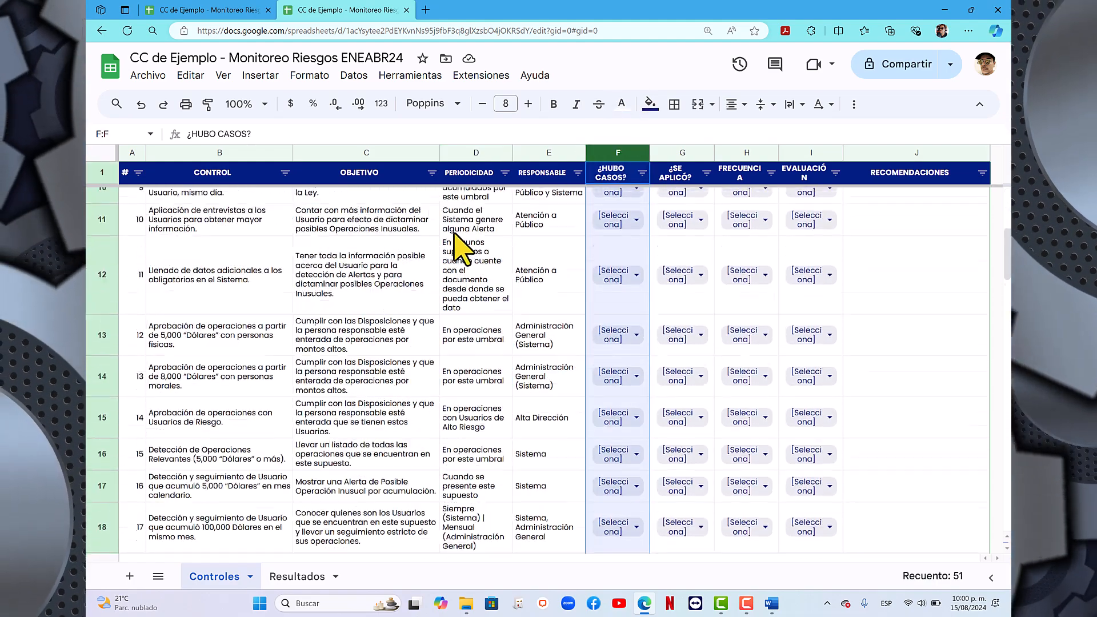
pyautogui.scroll(-3, 460, 245)
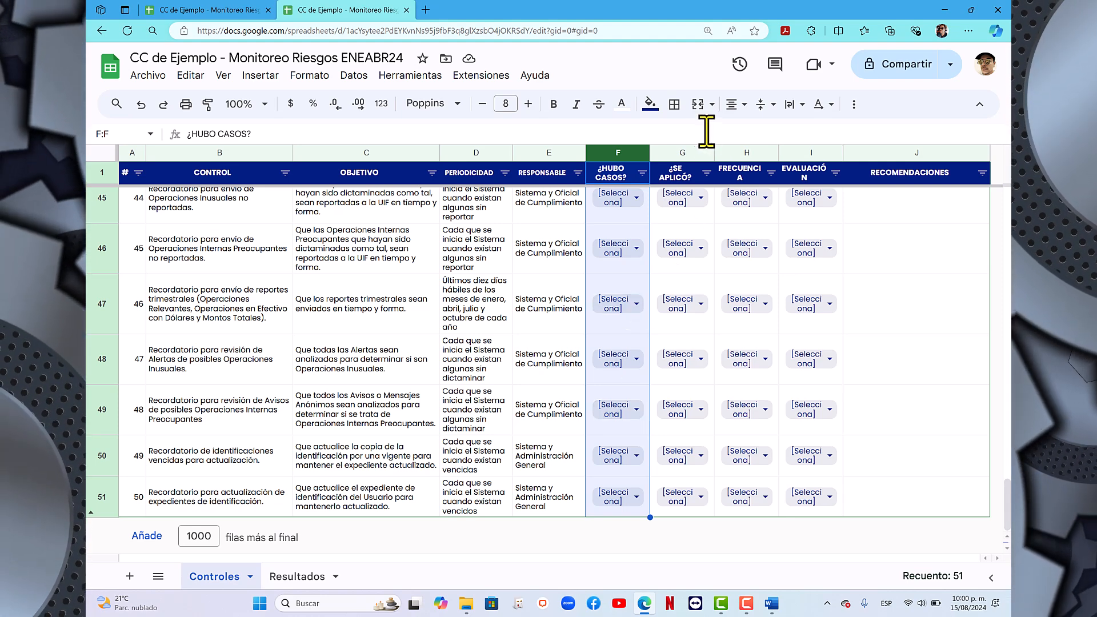
pyautogui.click(680, 151)
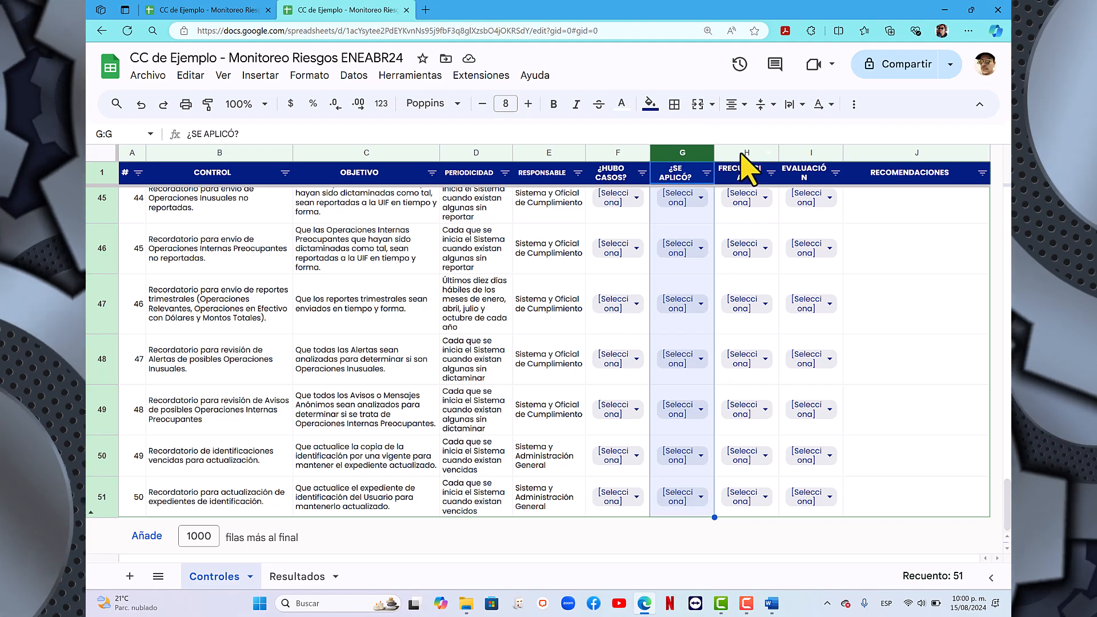
pyautogui.click(749, 151)
pyautogui.click(809, 152)
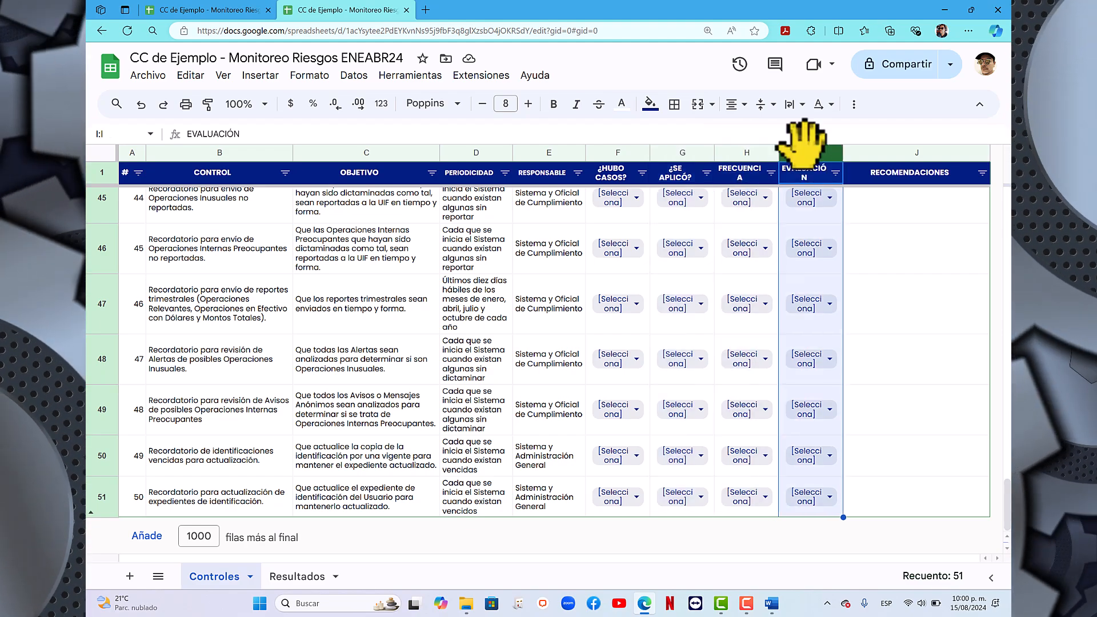
pyautogui.click(470, 320)
pyautogui.scroll(5, 462, 322)
pyautogui.scroll(10, 462, 319)
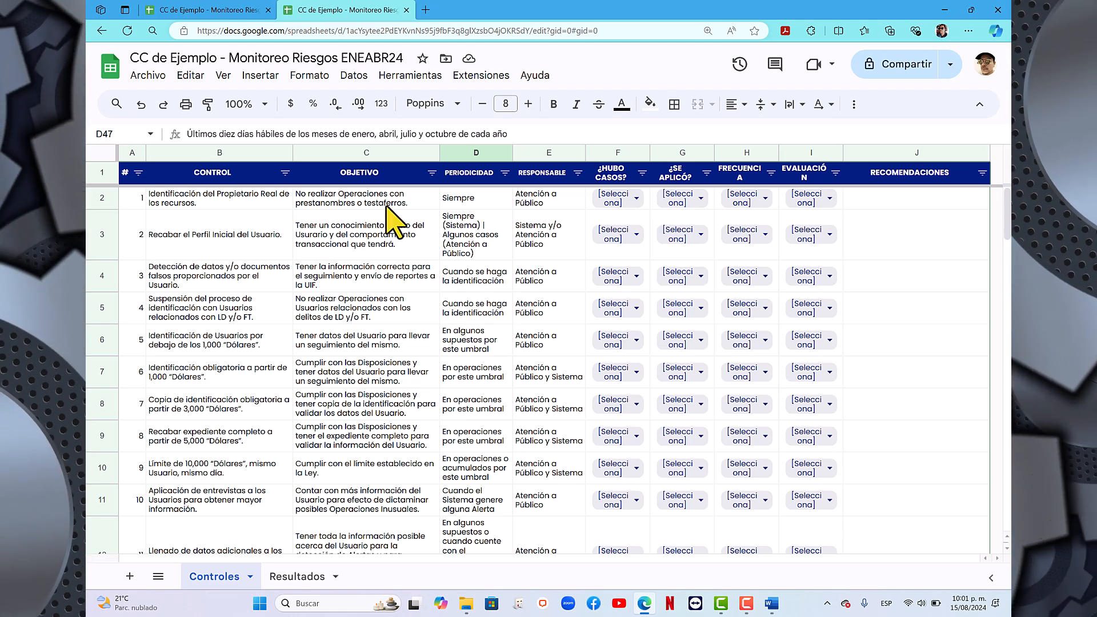
# - Set ¿HUBO CASOS? to SÍ for controls 1 and 2 on the Controles sheet
pyautogui.click(634, 199)
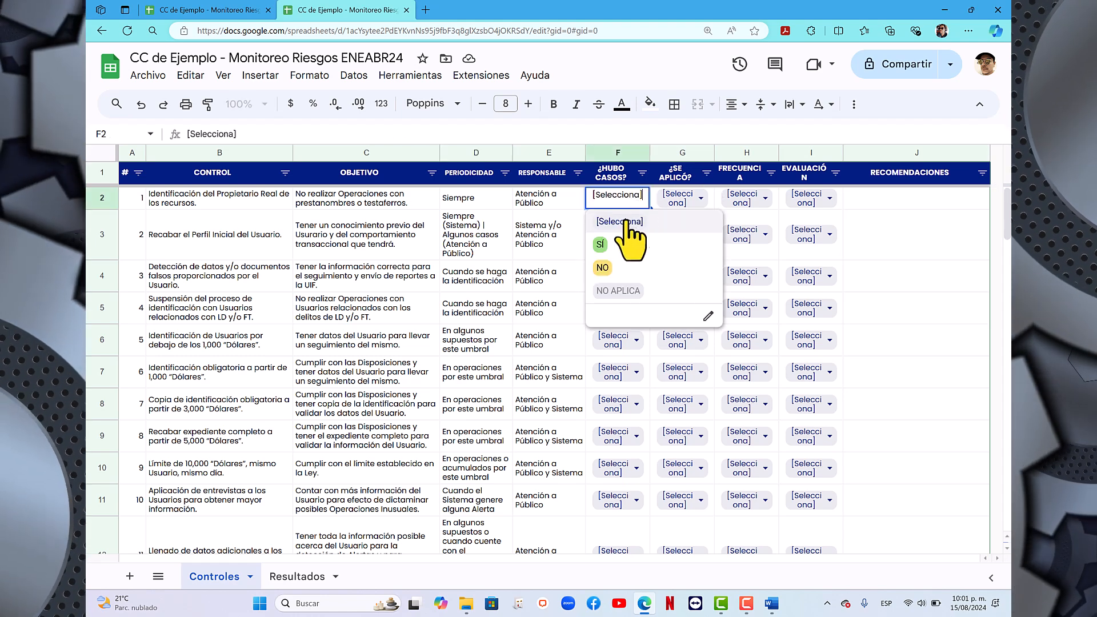
pyautogui.click(601, 245)
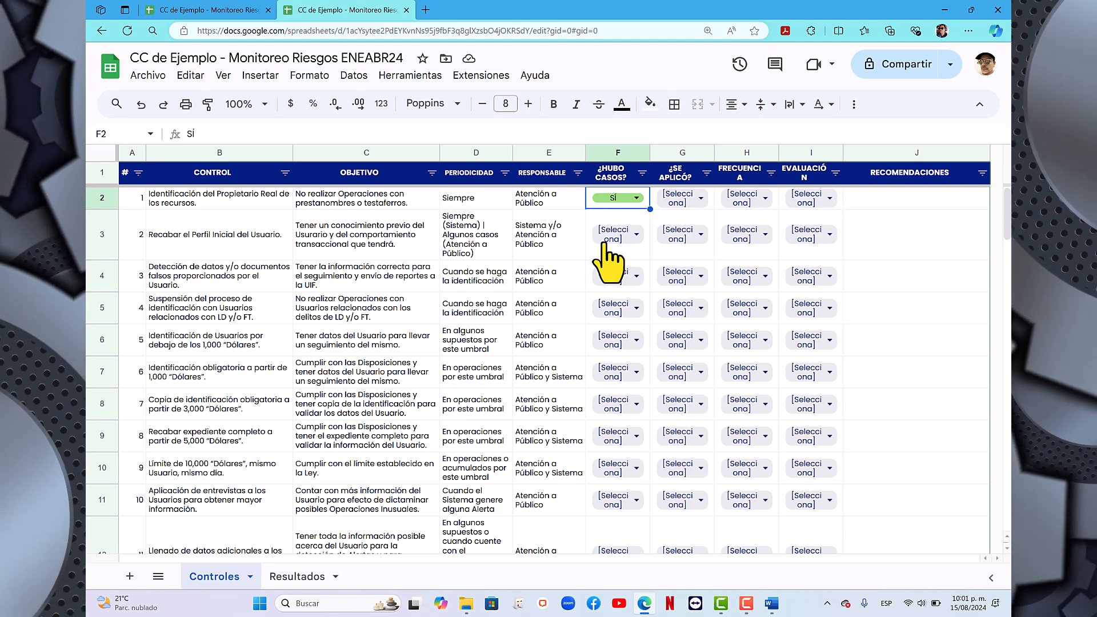
pyautogui.click(636, 235)
pyautogui.click(600, 295)
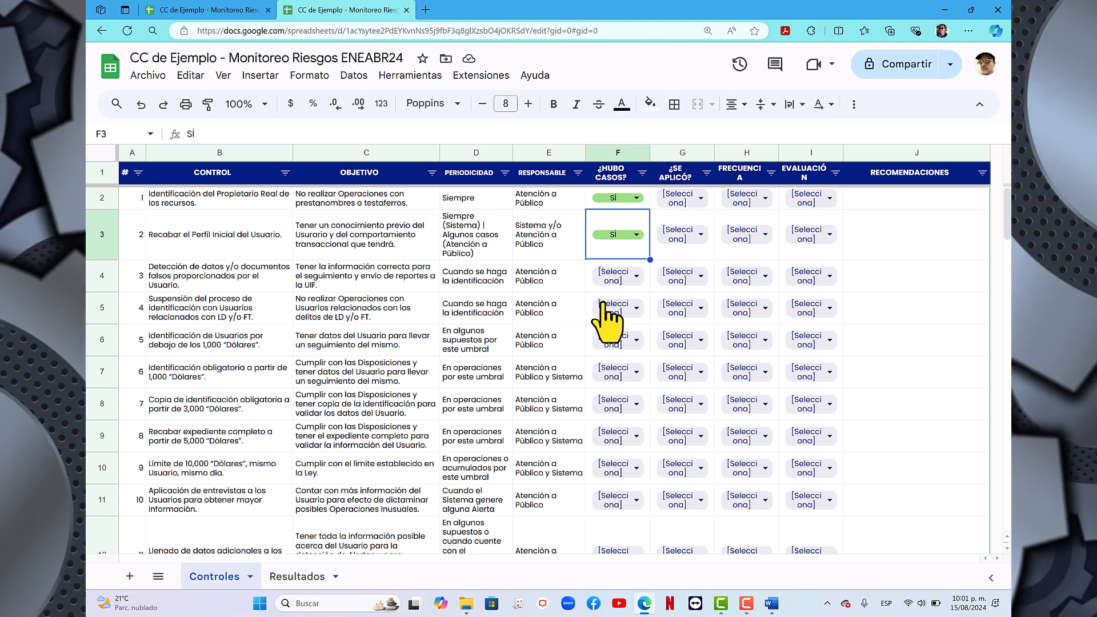
# - Set ¿HUBO CASOS? to NO for controls 3, 4 and 5 on the Controles sheet
pyautogui.click(636, 275)
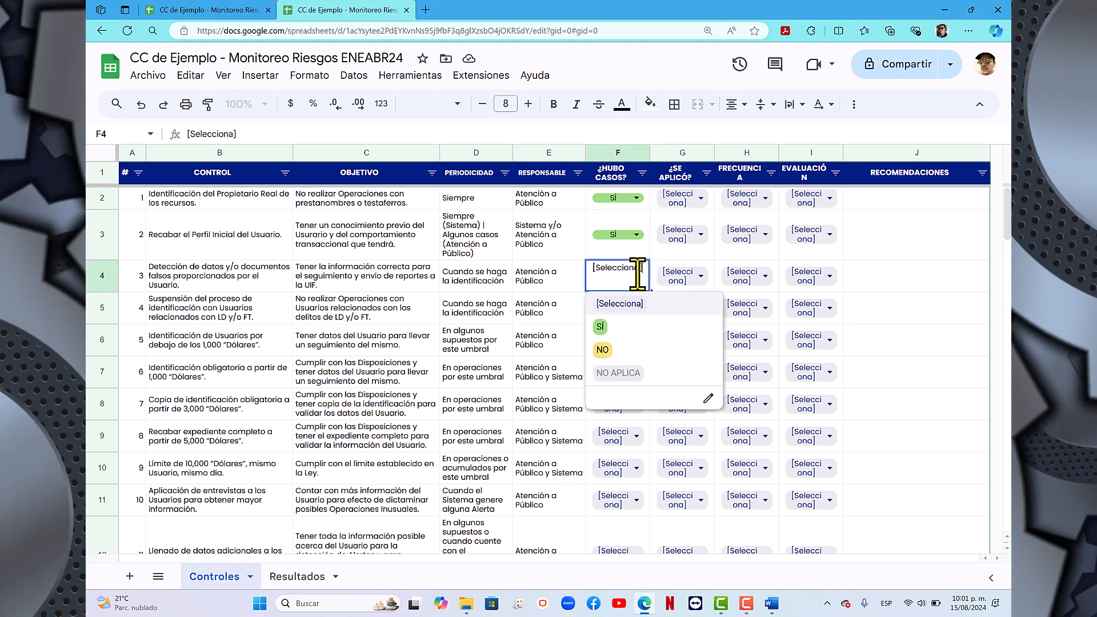
pyautogui.click(617, 351)
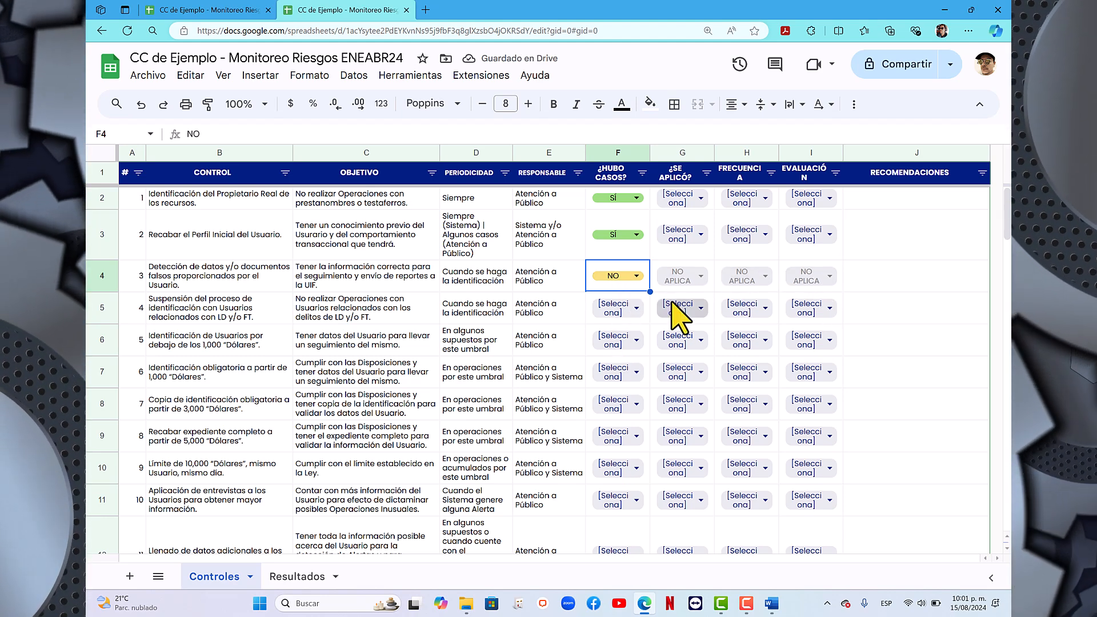
pyautogui.click(638, 309)
pyautogui.click(668, 382)
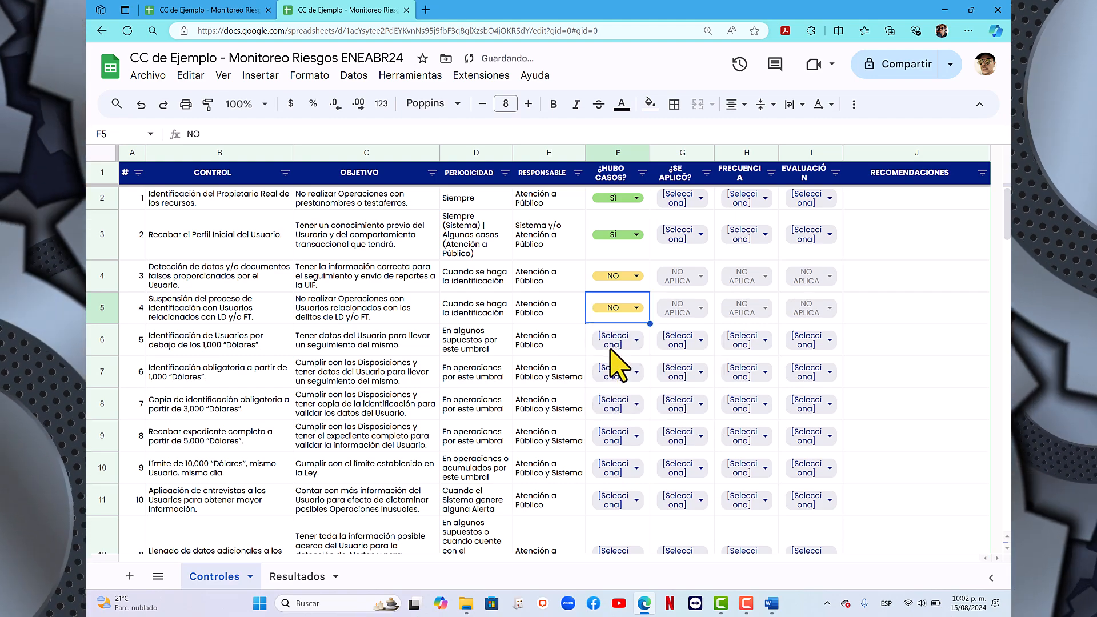
pyautogui.scroll(-1, 629, 357)
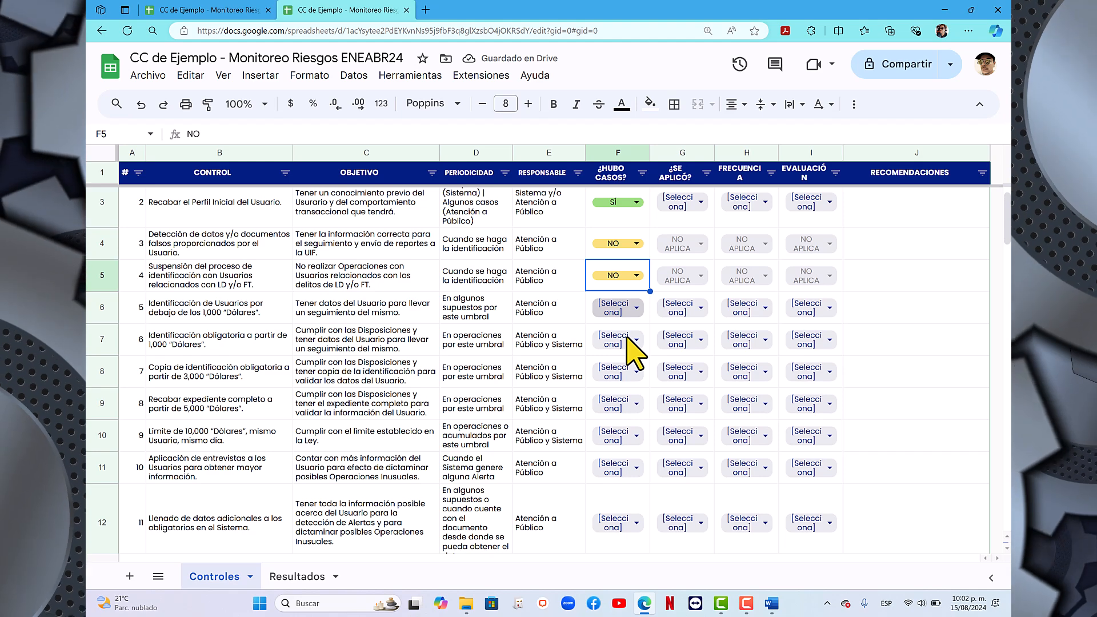
pyautogui.click(637, 309)
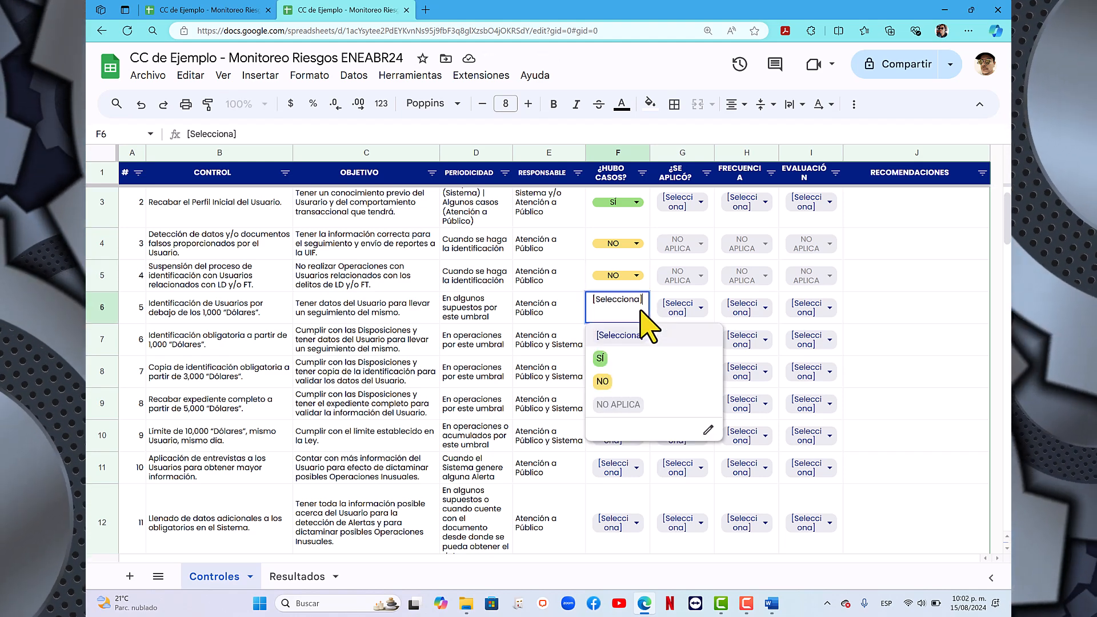
pyautogui.click(603, 382)
# - Set ¿HUBO CASOS? to SÍ for controls 6 and 7, the identification requirements from 1,000 and 3,000 “Dólares”
pyautogui.scroll(-1, 619, 401)
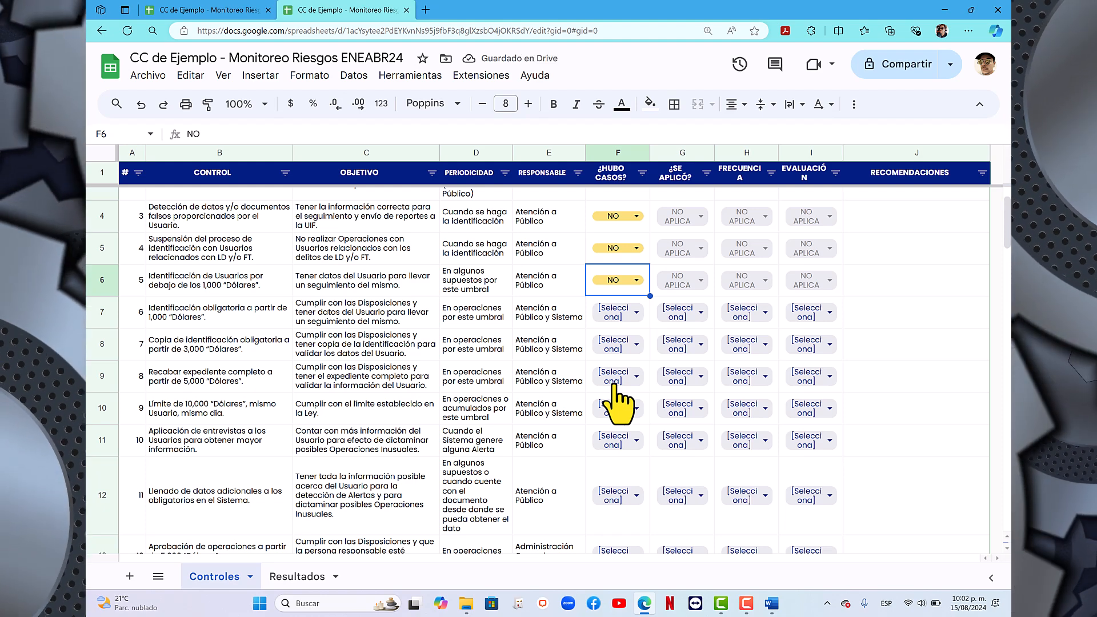
pyautogui.click(640, 318)
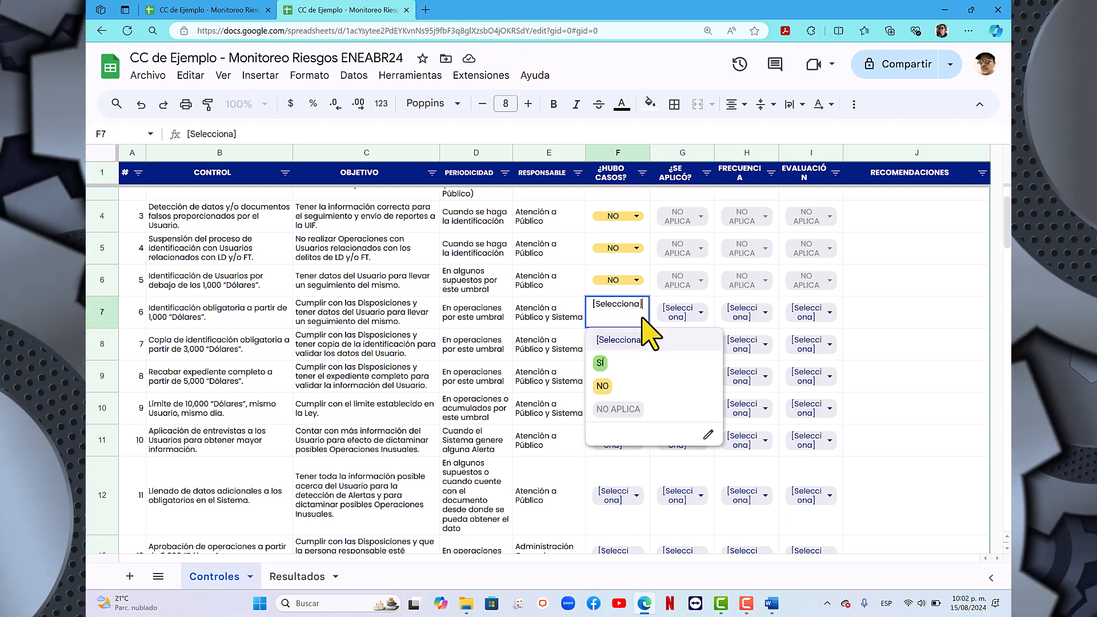
pyautogui.click(609, 374)
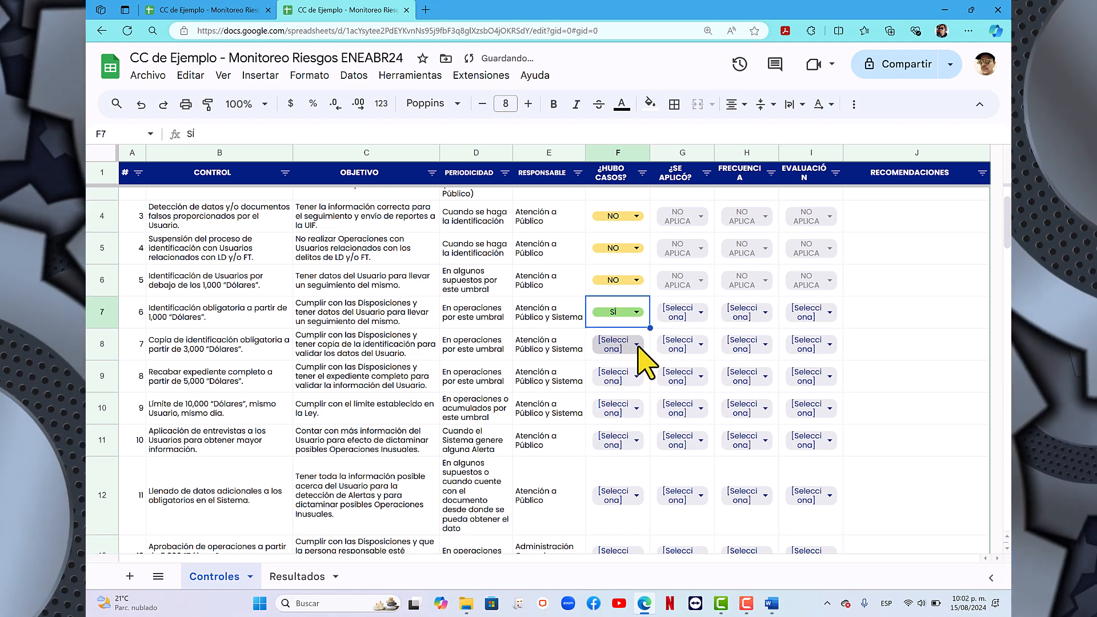
pyautogui.click(638, 345)
pyautogui.click(612, 405)
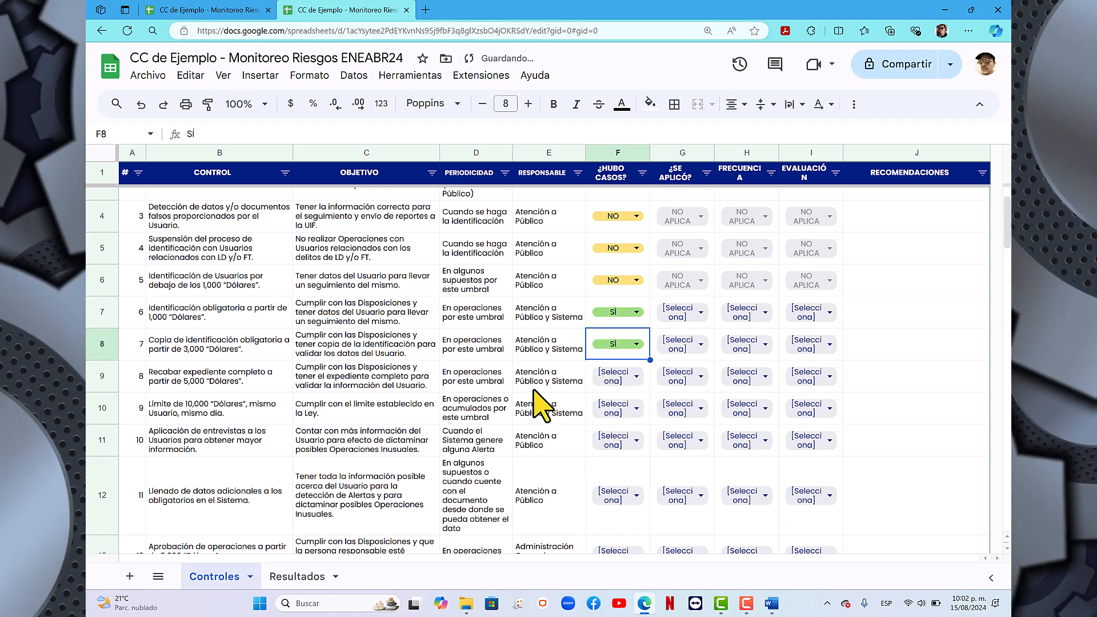
# - Set ¿HUBO CASOS? to NO for controls 8, 9 and 10, covering the full file, the 10,000 “Dólares” limit and interviews
pyautogui.click(638, 377)
pyautogui.click(617, 460)
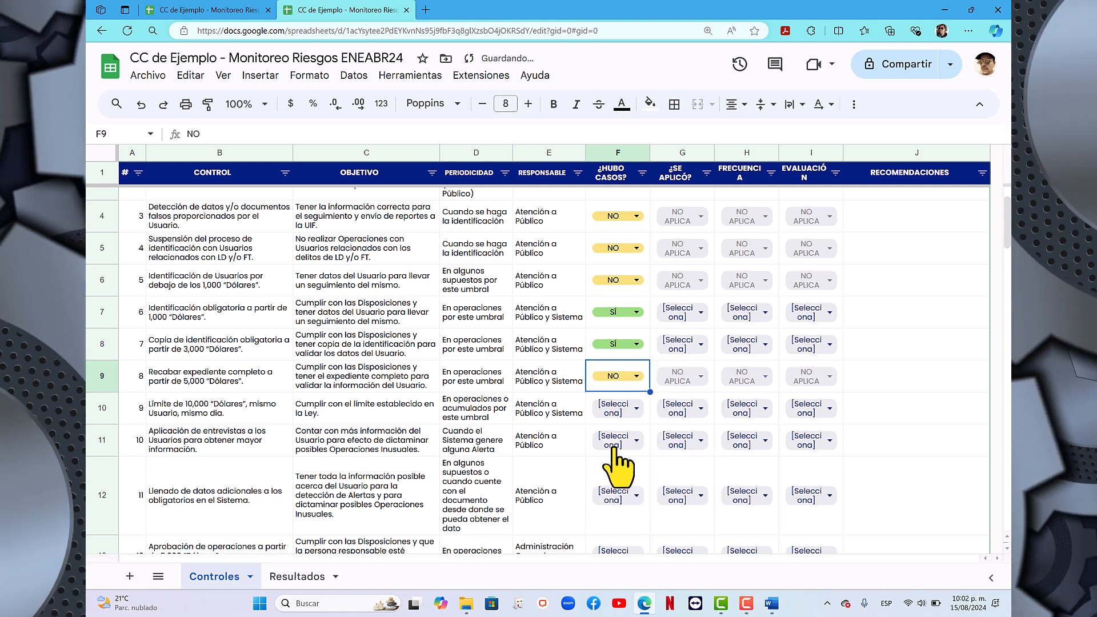
pyautogui.scroll(1, 614, 451)
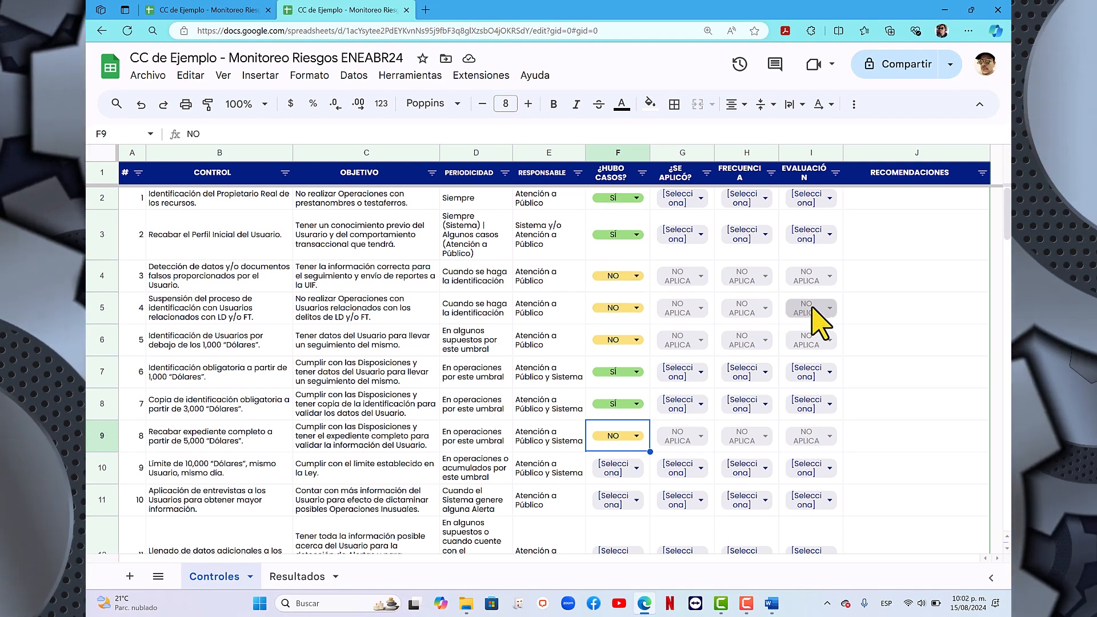
pyautogui.scroll(-4, 571, 374)
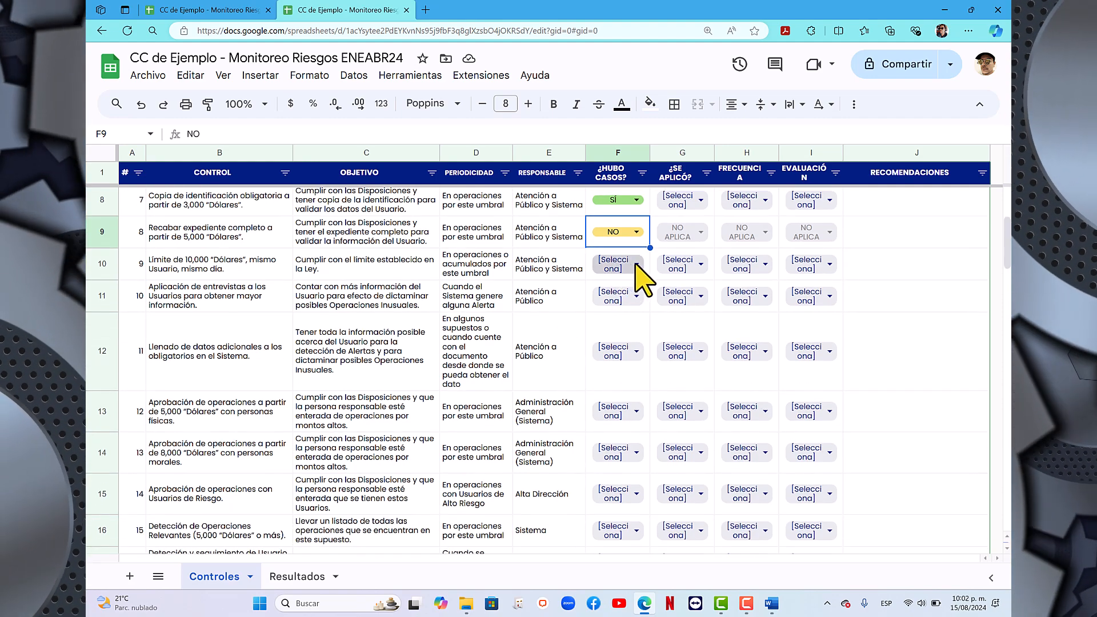
pyautogui.click(635, 264)
pyautogui.click(614, 342)
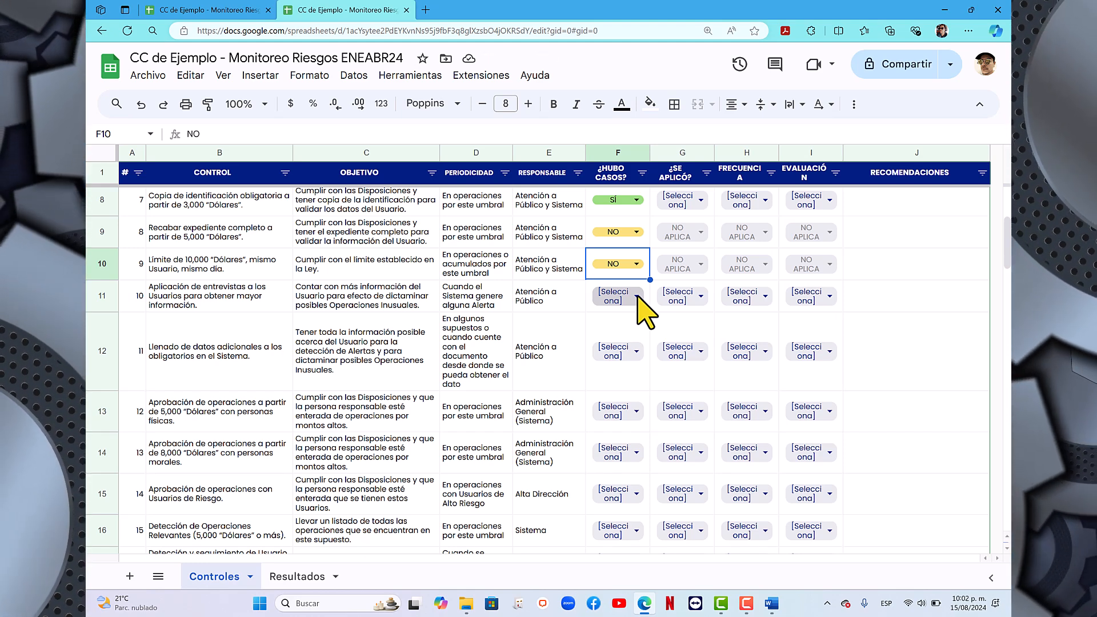
pyautogui.click(637, 298)
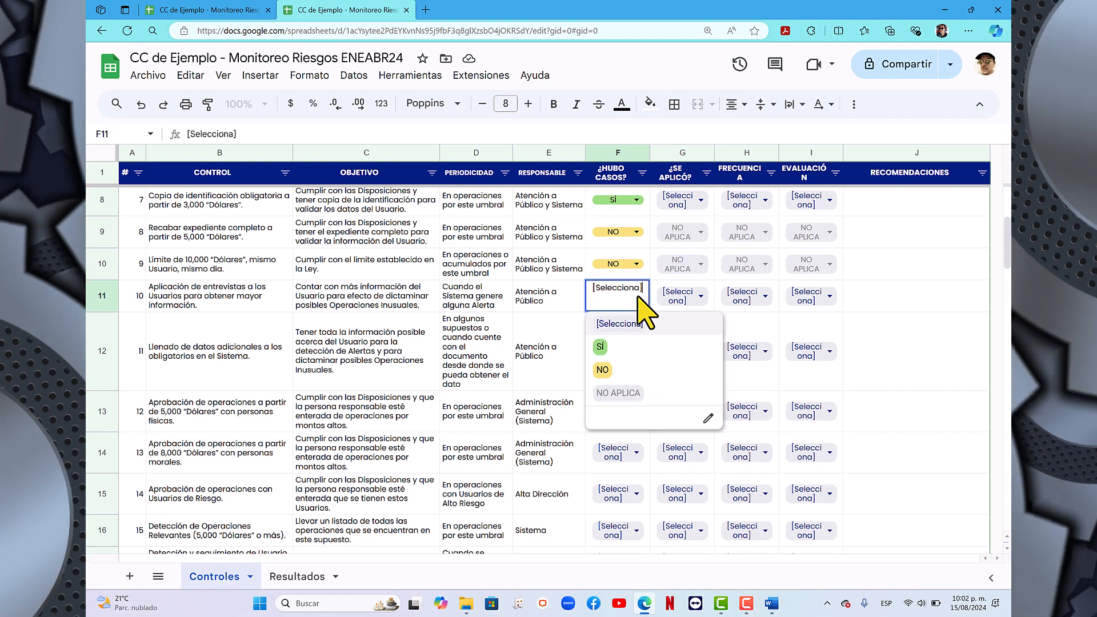
pyautogui.click(614, 370)
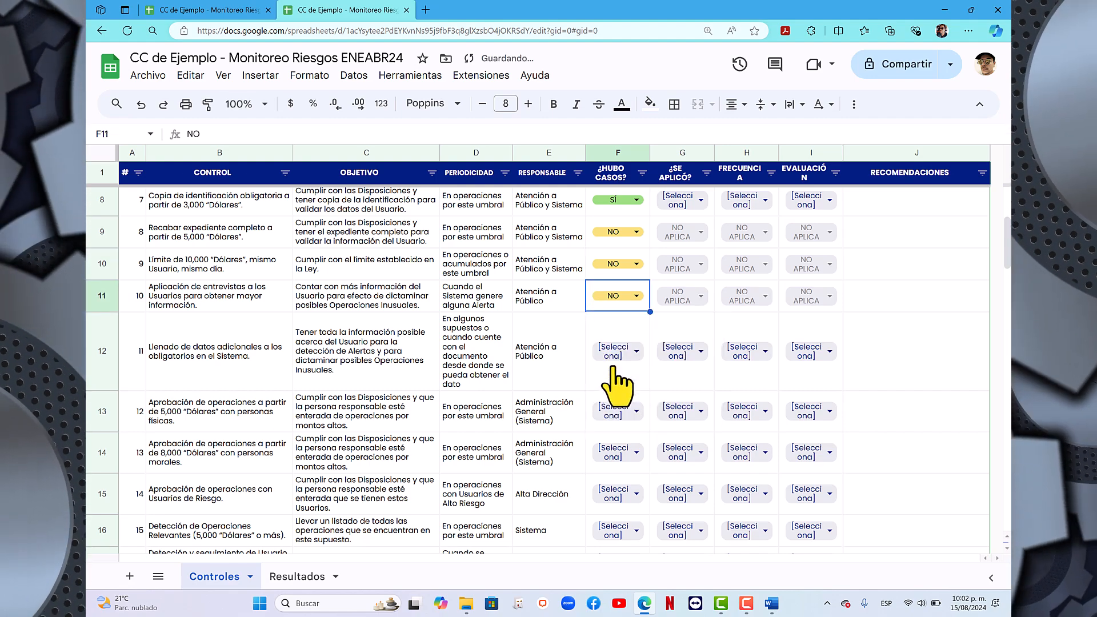
# - Set ¿HUBO CASOS? to SÍ for control 11, the filling in of additional data in the Sistema
pyautogui.scroll(-1, 618, 385)
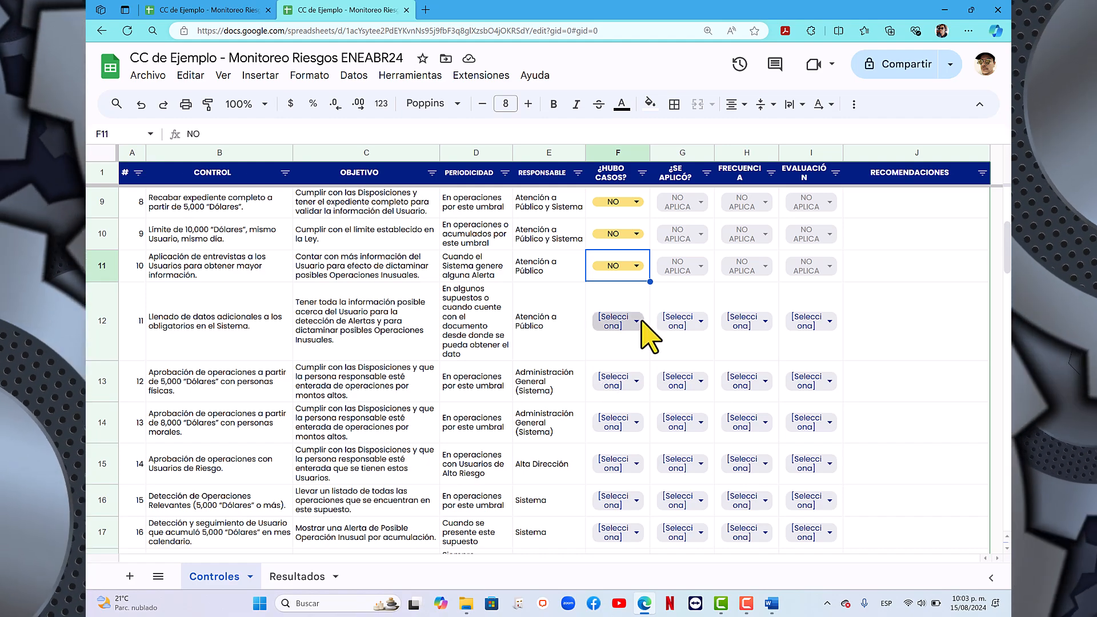
pyautogui.click(636, 321)
pyautogui.click(607, 397)
# - Set ¿HUBO CASOS? to NO for the three operation approval controls, 12, 13 and 14
pyautogui.scroll(-2, 609, 400)
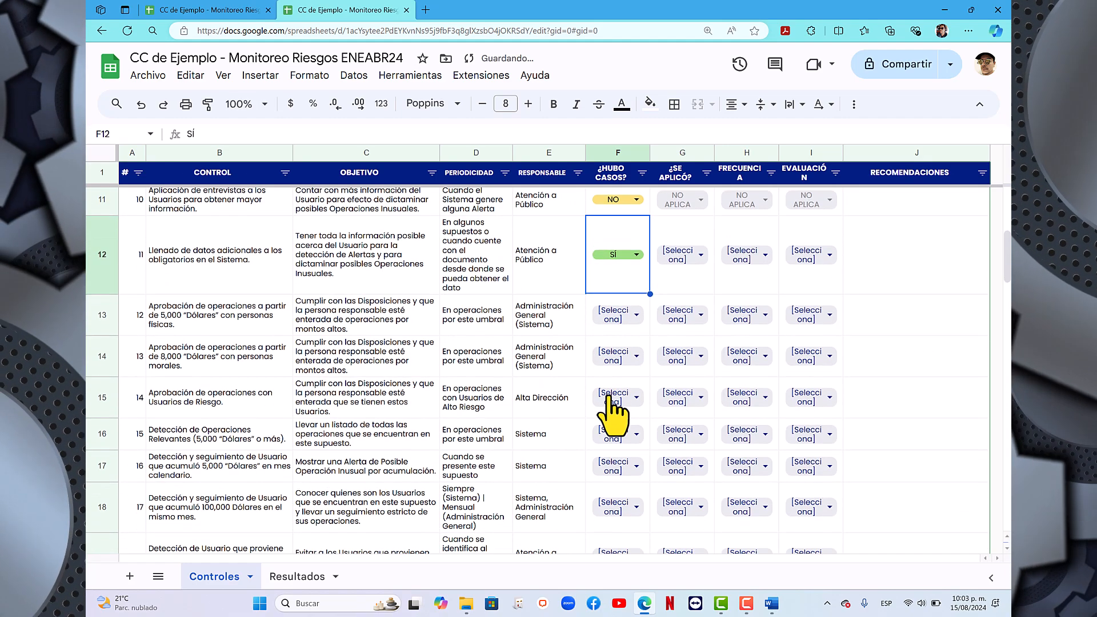
pyautogui.scroll(-1, 613, 406)
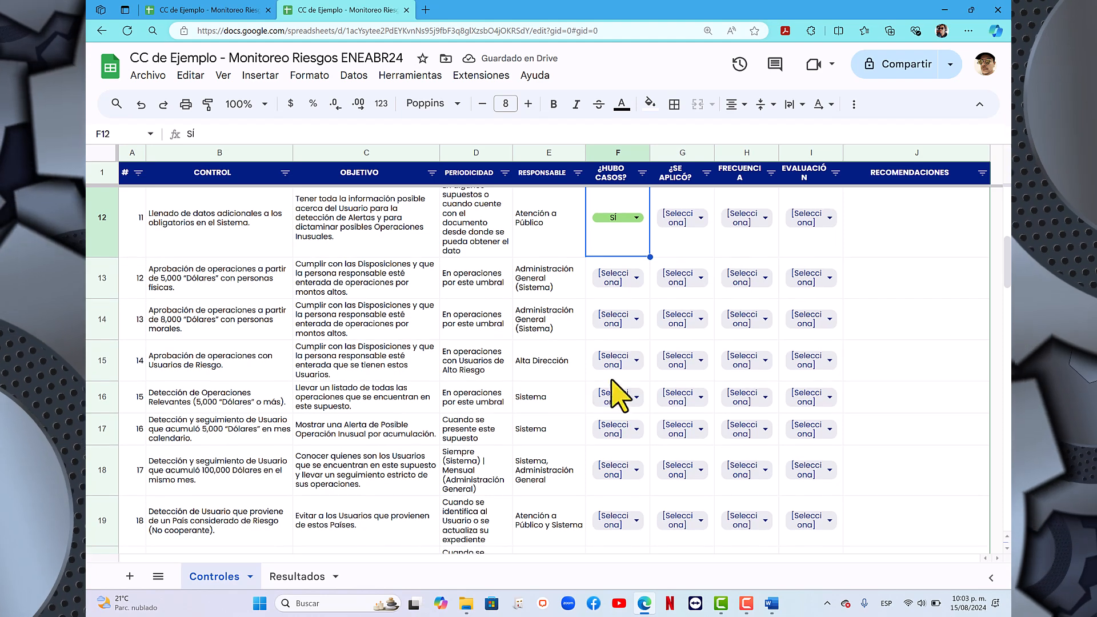
pyautogui.click(640, 279)
pyautogui.click(601, 360)
pyautogui.click(631, 318)
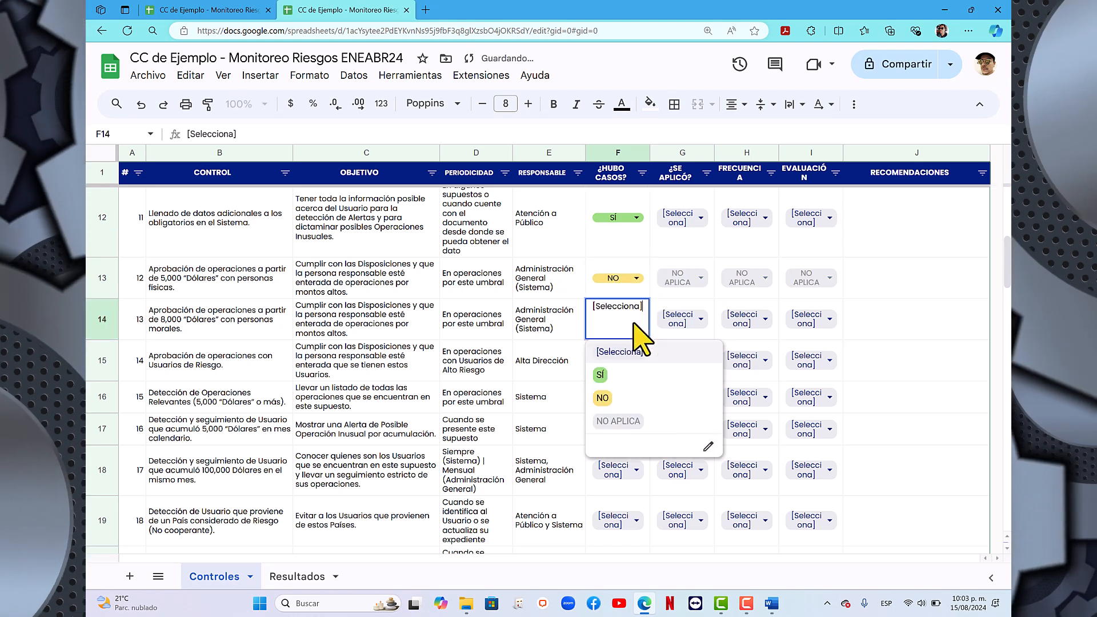
pyautogui.click(610, 400)
pyautogui.scroll(-1, 611, 400)
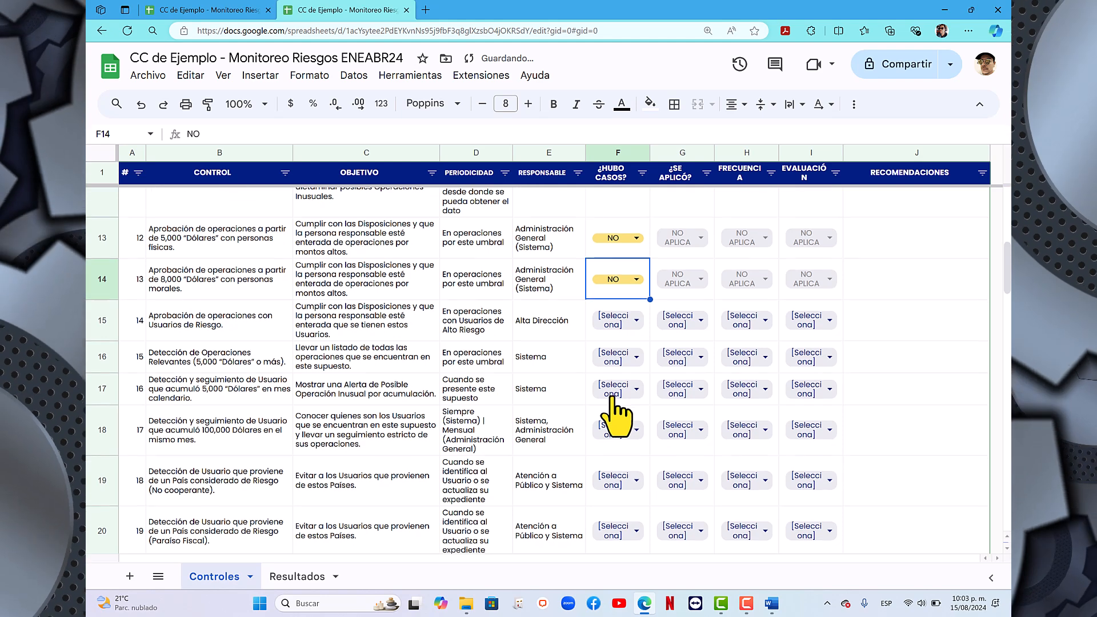
pyautogui.scroll(-1, 614, 414)
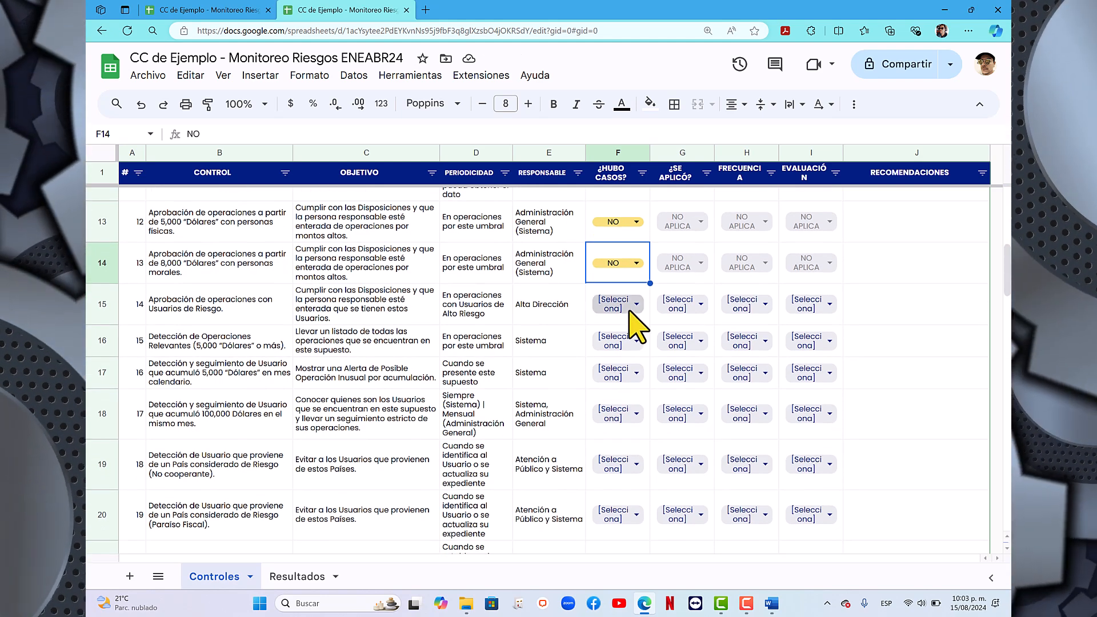
pyautogui.click(634, 307)
pyautogui.click(610, 386)
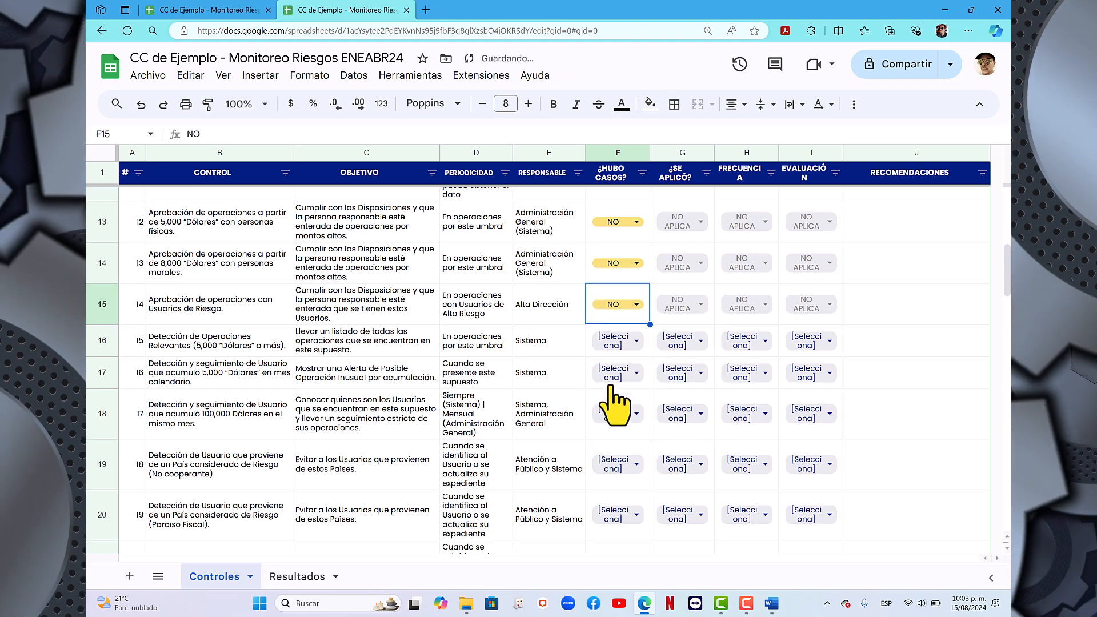
# - Set ¿HUBO CASOS? to NO for controls 15, 16 and 17 on relevant operations and accumulated amounts
pyautogui.scroll(-2, 534, 380)
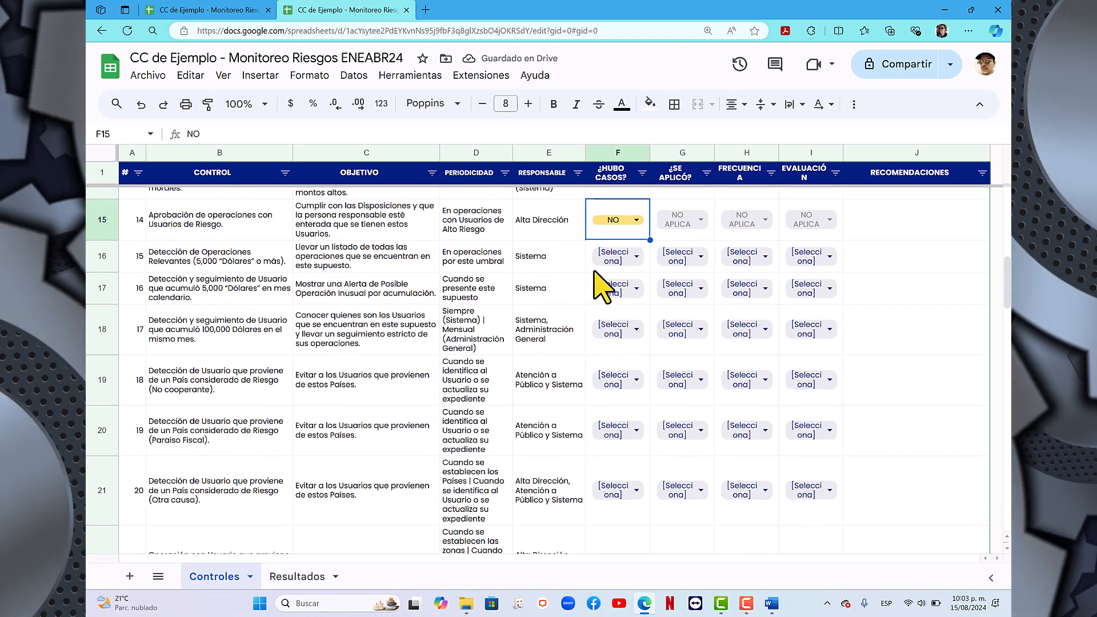
pyautogui.click(628, 260)
pyautogui.click(615, 336)
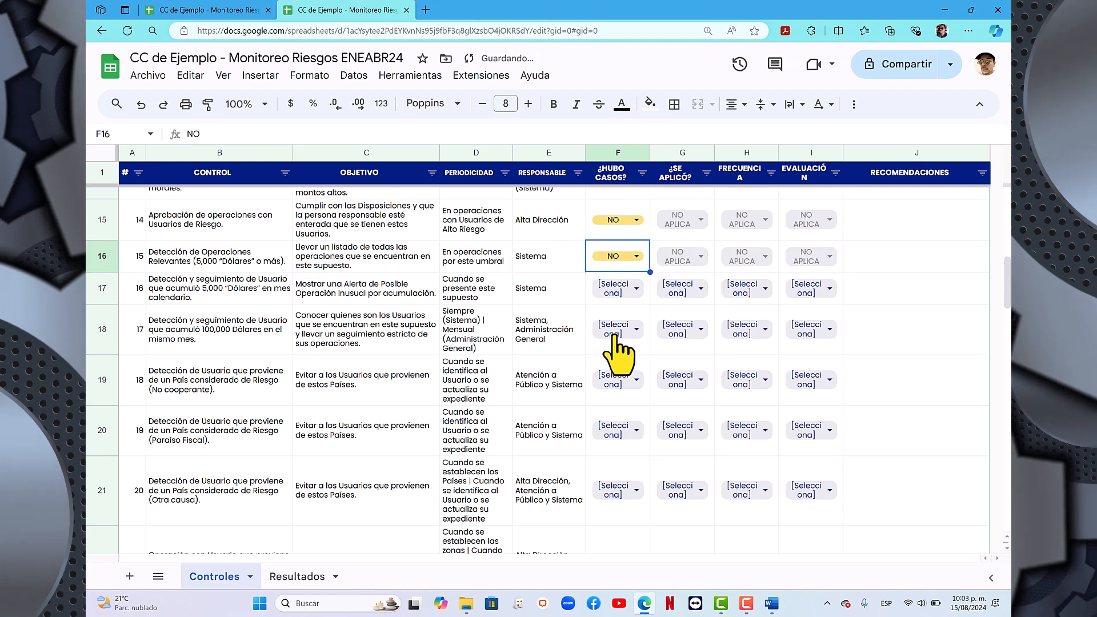
pyautogui.click(637, 289)
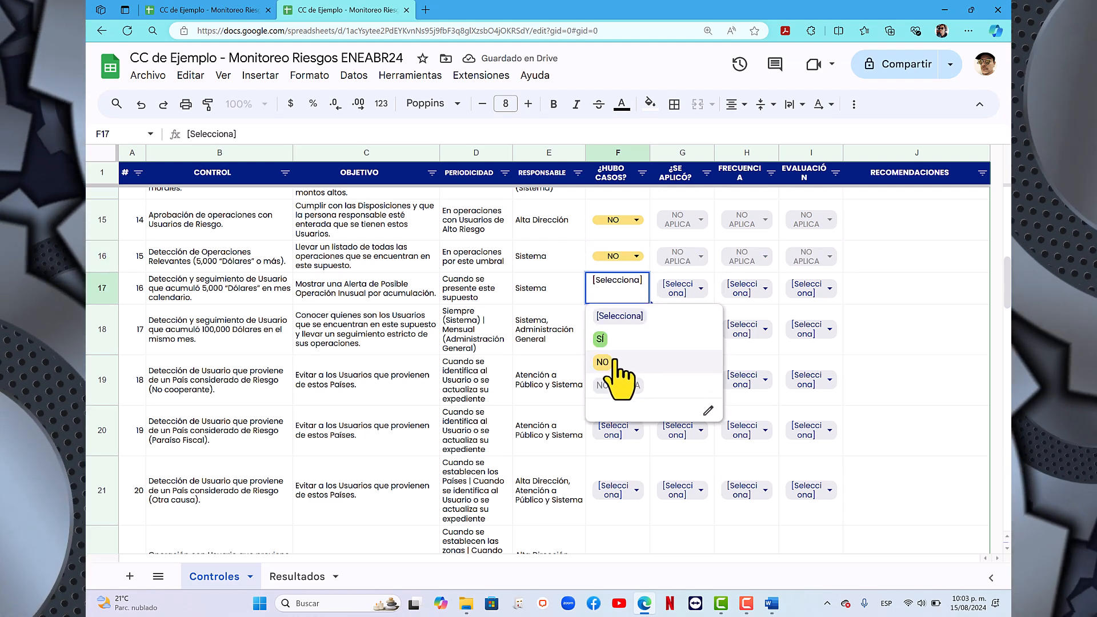
pyautogui.click(620, 369)
pyautogui.scroll(-1, 625, 337)
pyautogui.click(628, 291)
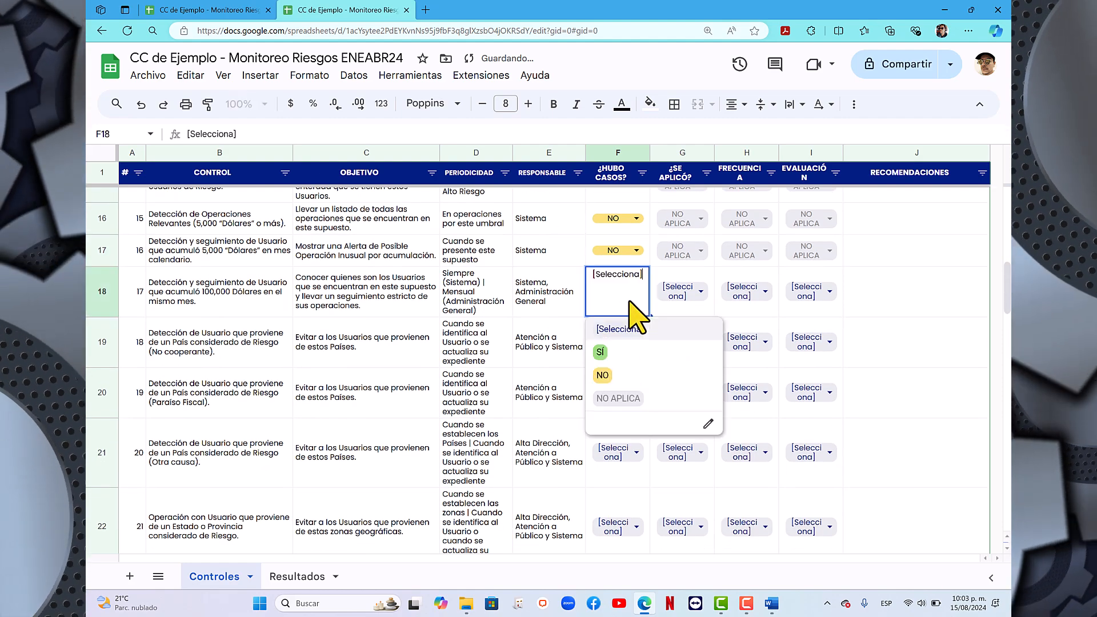
pyautogui.click(621, 382)
# - Set ¿HUBO CASOS? to NO for controls 18, 19 and 20, which detect users from risk countries
pyautogui.scroll(-2, 625, 400)
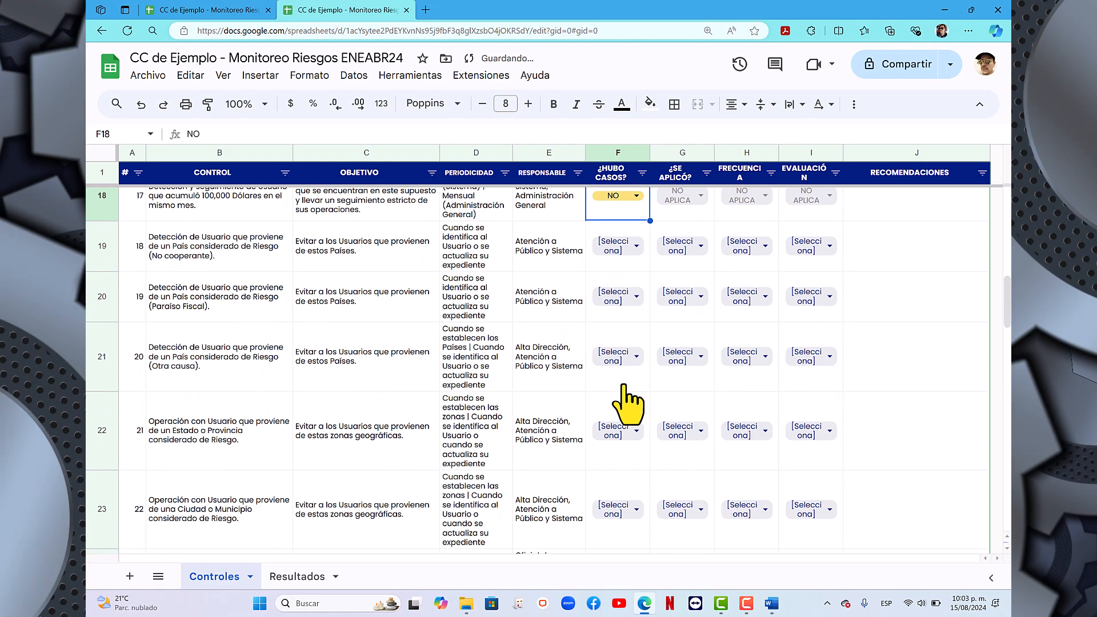
pyautogui.click(634, 247)
pyautogui.click(612, 339)
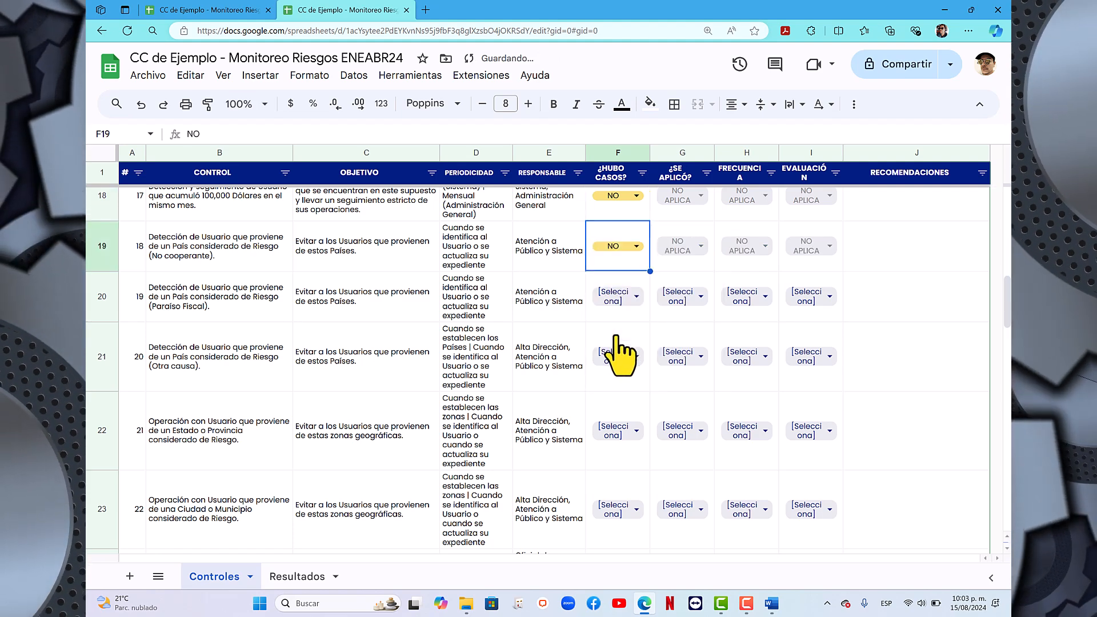
pyautogui.click(635, 300)
pyautogui.click(618, 377)
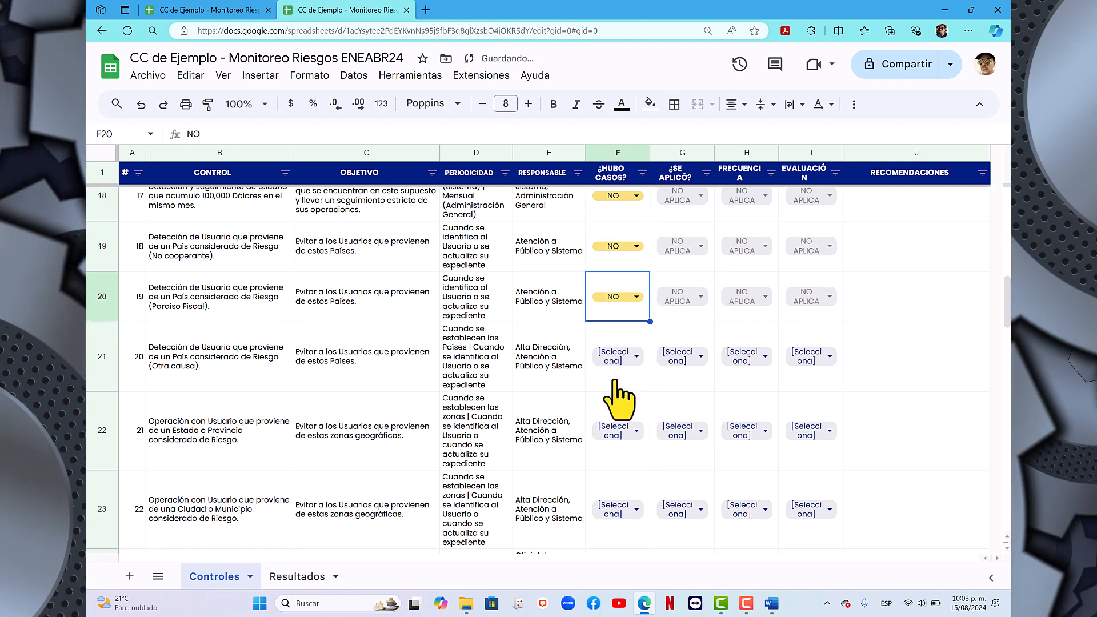
pyautogui.scroll(-1, 616, 388)
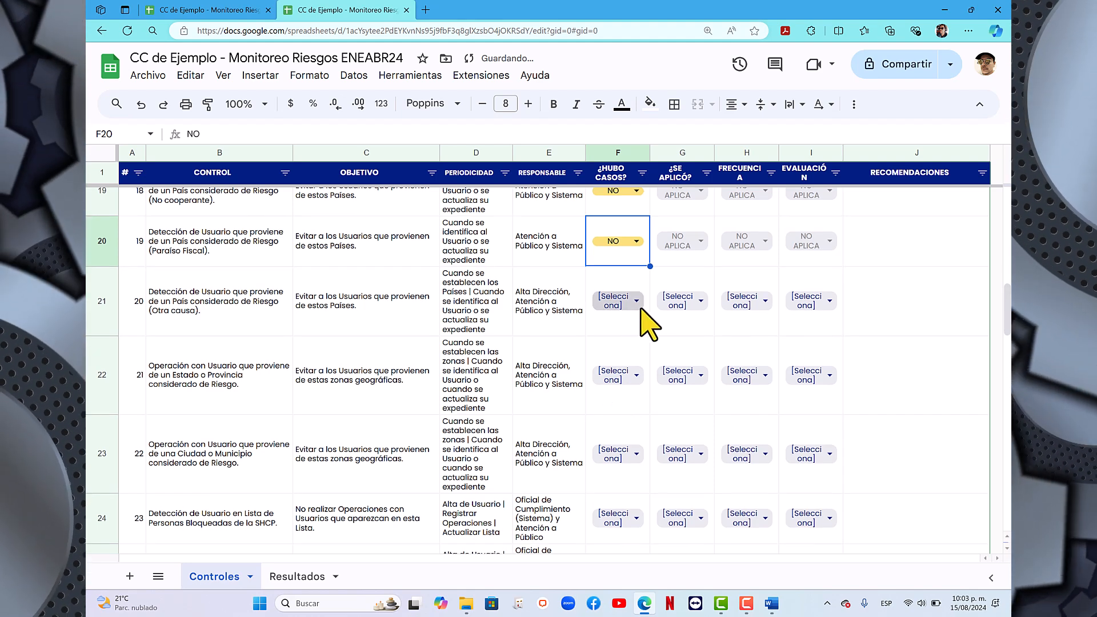
pyautogui.click(635, 302)
pyautogui.click(613, 394)
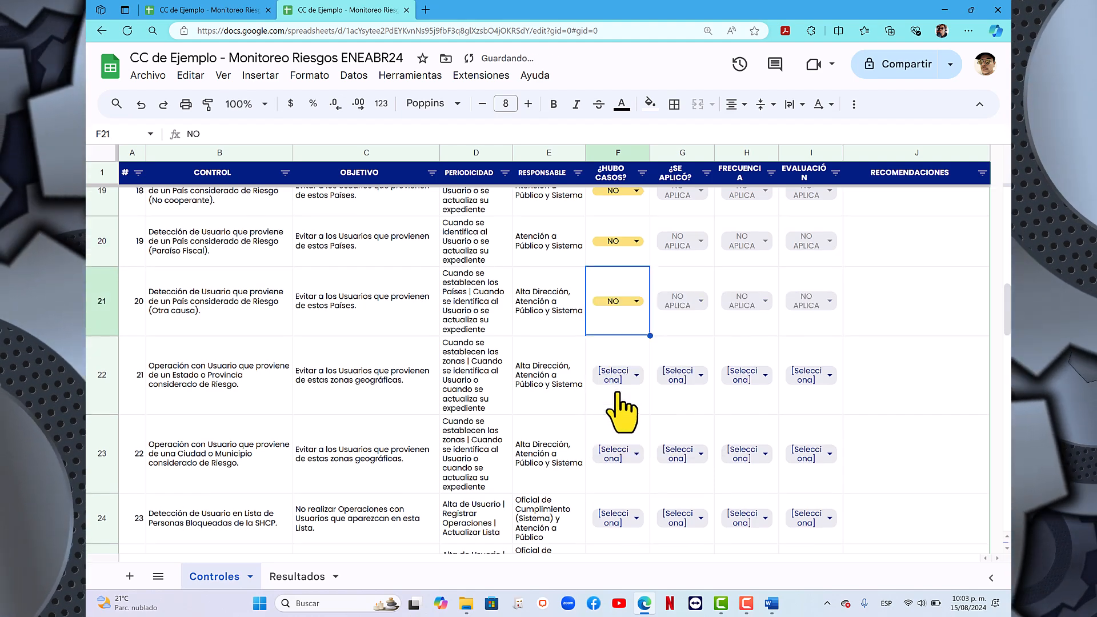
# - Set ¿HUBO CASOS? to NO for controls 21 and 22 on users from risk states, provinces, cities or municipalities
pyautogui.scroll(-1, 620, 412)
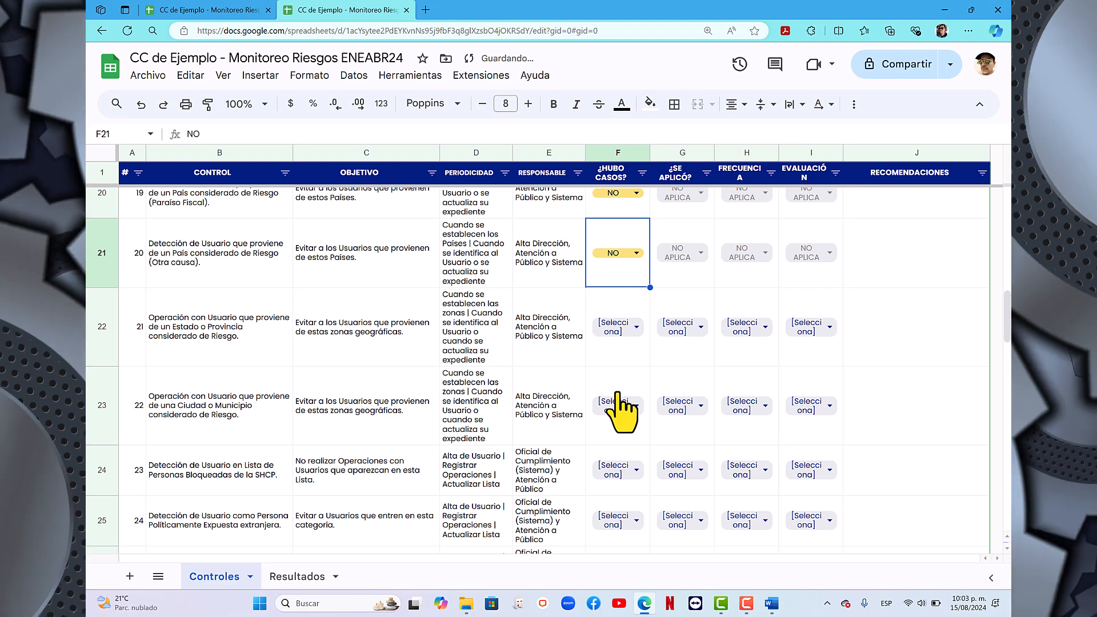
pyautogui.scroll(-1, 620, 412)
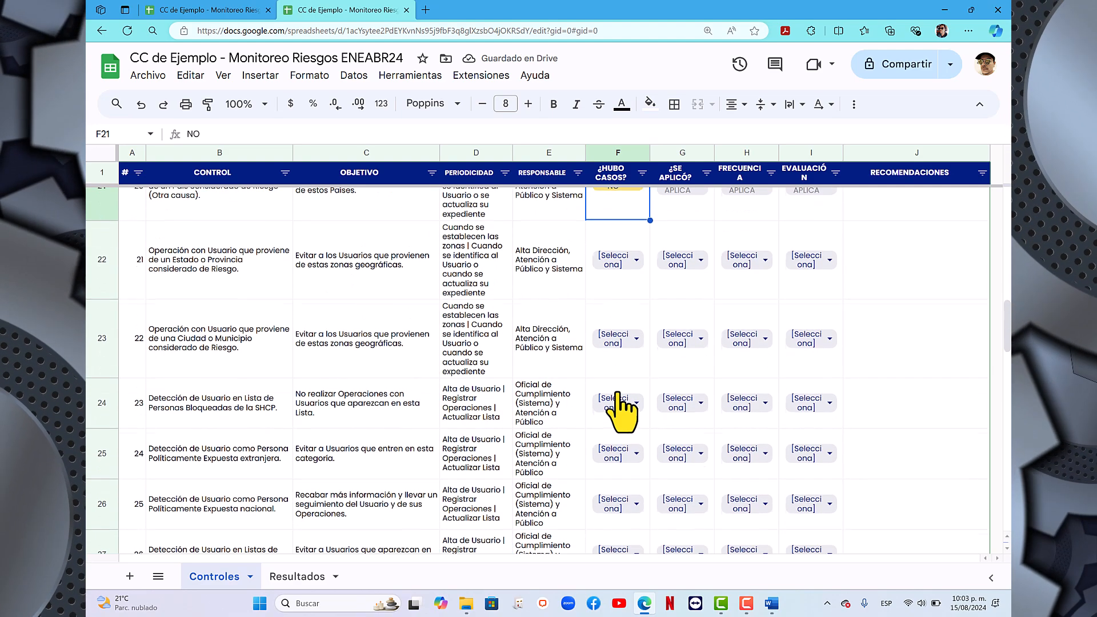
pyautogui.click(631, 261)
pyautogui.click(623, 358)
pyautogui.scroll(-1, 620, 363)
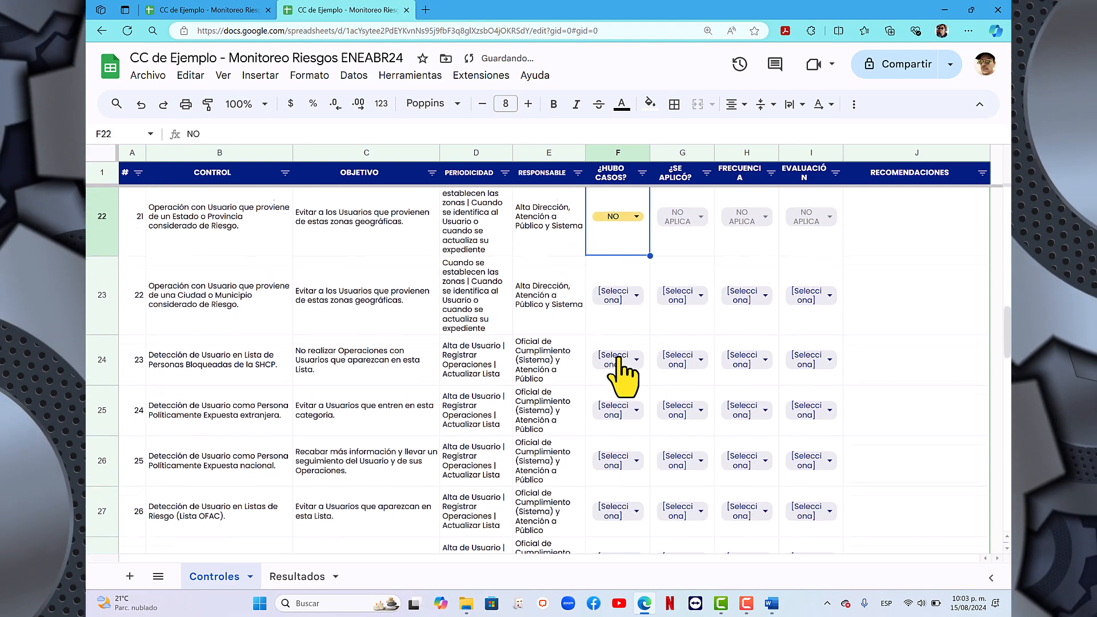
pyautogui.click(638, 287)
pyautogui.click(625, 390)
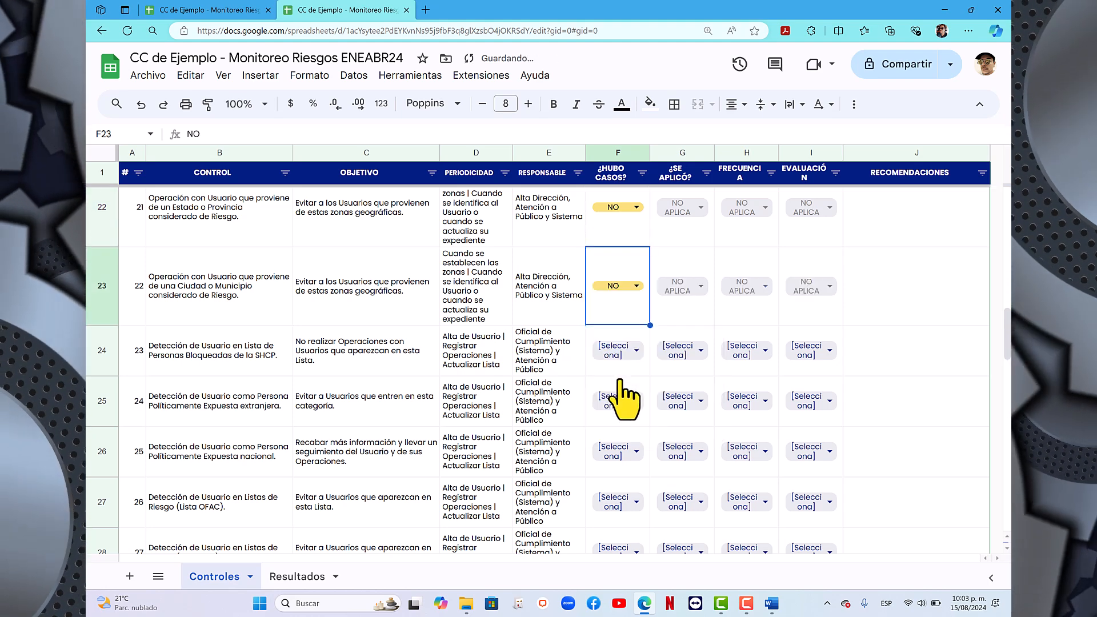
# - Set ¿HUBO CASOS? to NO for controls 23, 24 and 25 on SHCP blocked persons and politically exposed persons
pyautogui.scroll(-1, 623, 398)
pyautogui.click(639, 274)
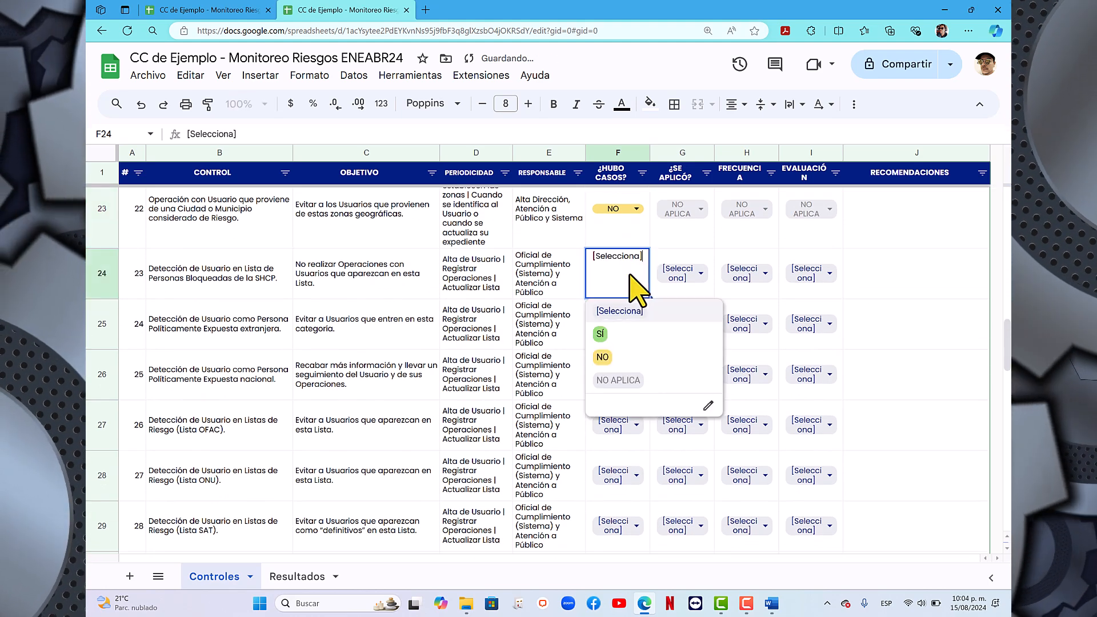
pyautogui.click(602, 358)
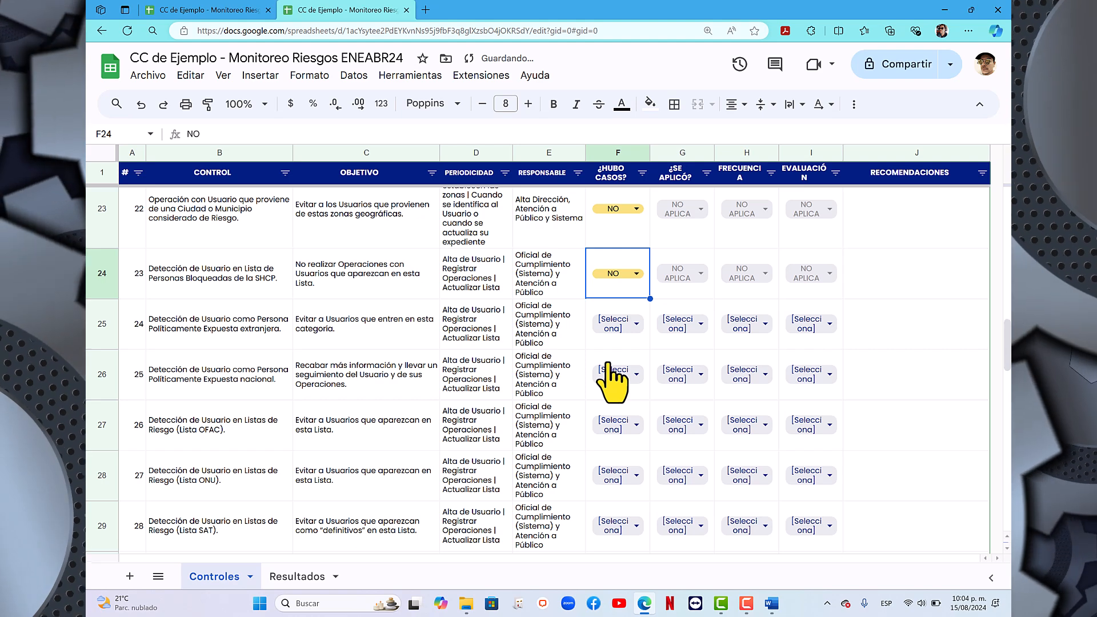
pyautogui.click(621, 330)
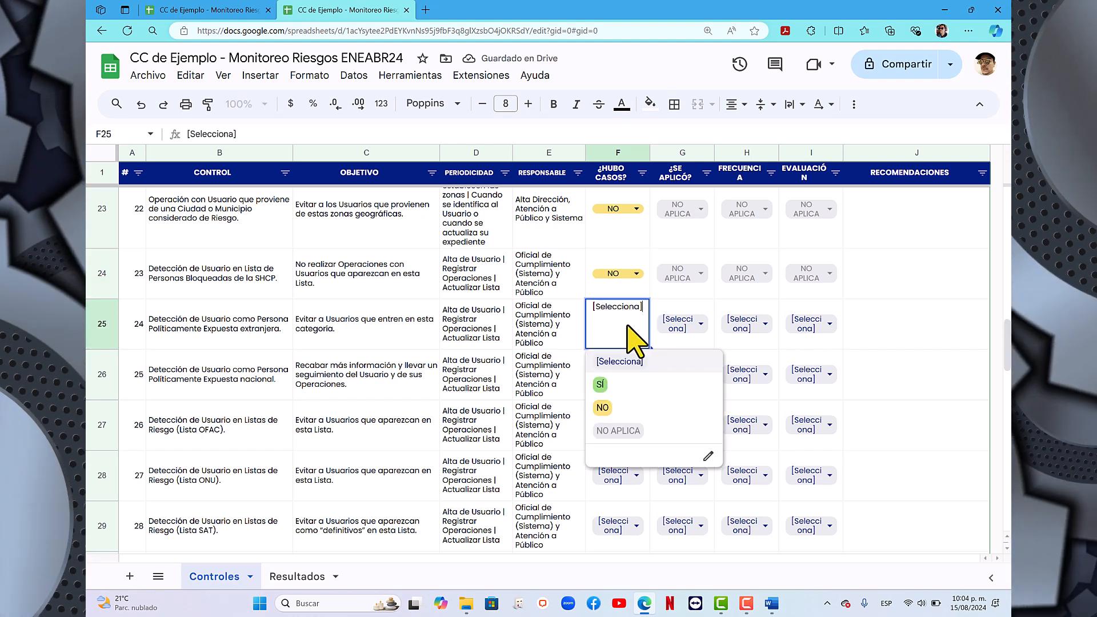
pyautogui.click(623, 414)
pyautogui.scroll(-1, 612, 404)
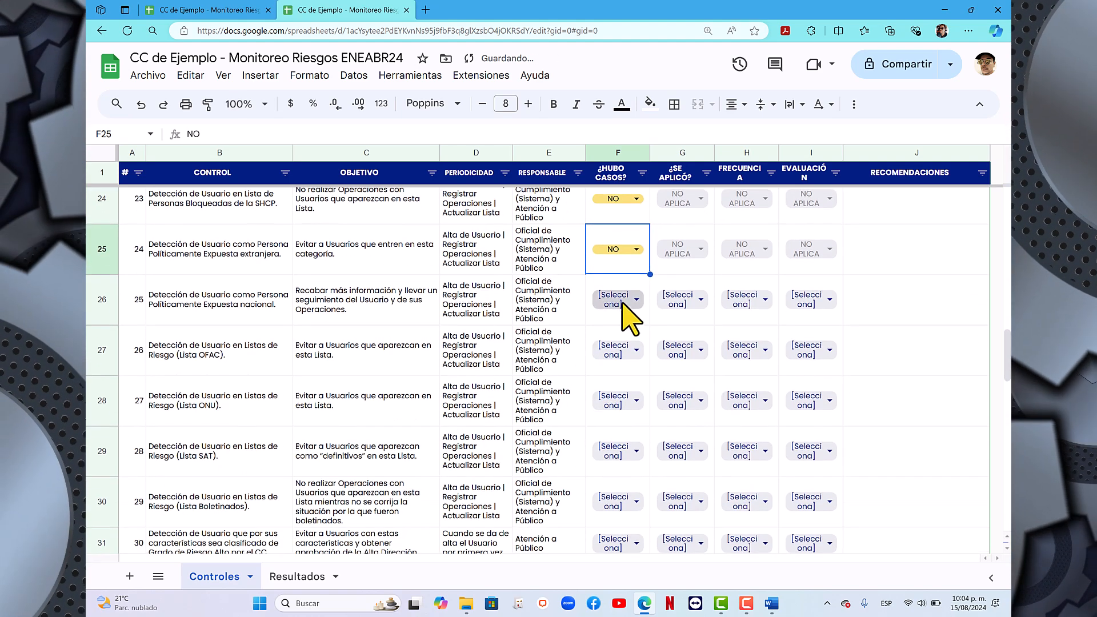
pyautogui.click(634, 302)
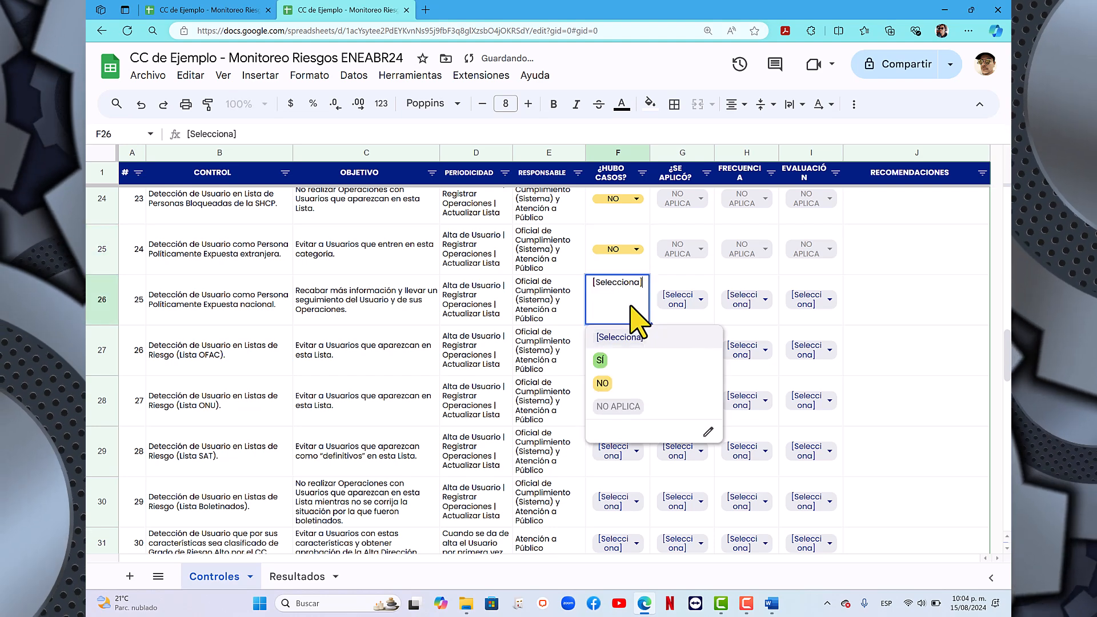
pyautogui.click(603, 383)
# - Set ¿HUBO CASOS? to NO for the risk-list controls 26 to 29 (OFAC, ONU, SAT and Boletinados)
pyautogui.click(634, 351)
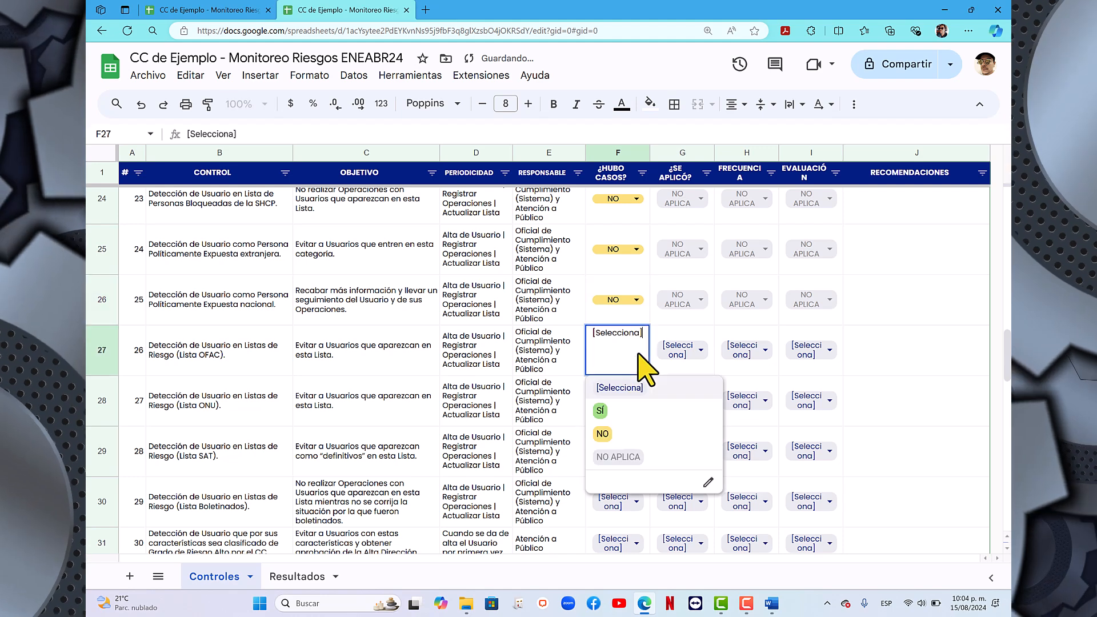
pyautogui.click(621, 432)
pyautogui.scroll(-2, 625, 451)
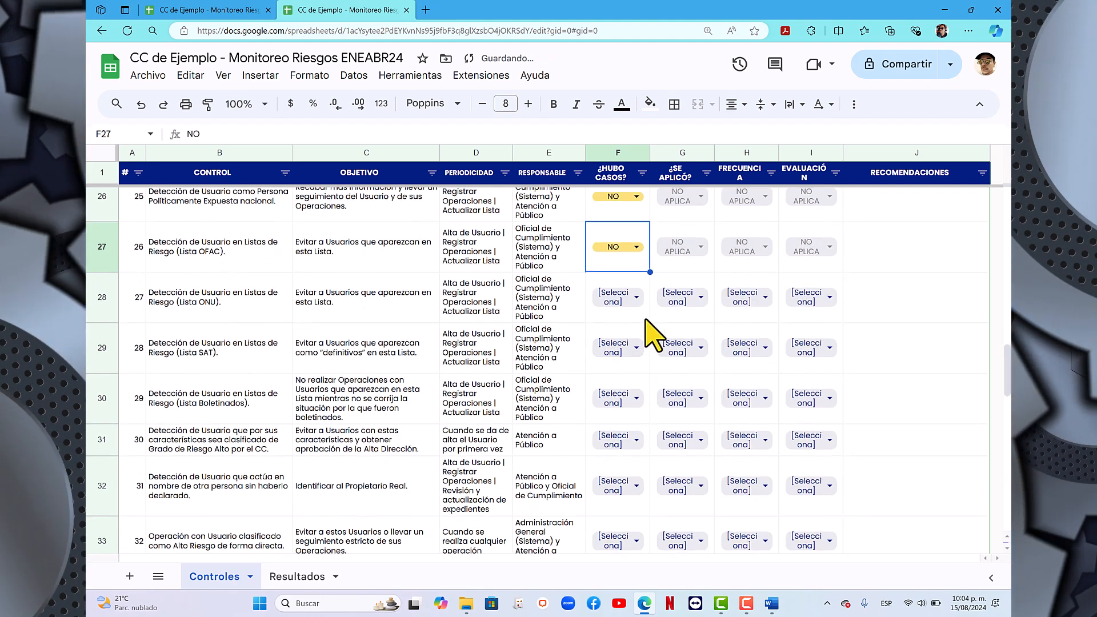
pyautogui.click(634, 297)
pyautogui.click(616, 381)
pyautogui.click(635, 347)
pyautogui.click(619, 433)
pyautogui.scroll(-2, 620, 431)
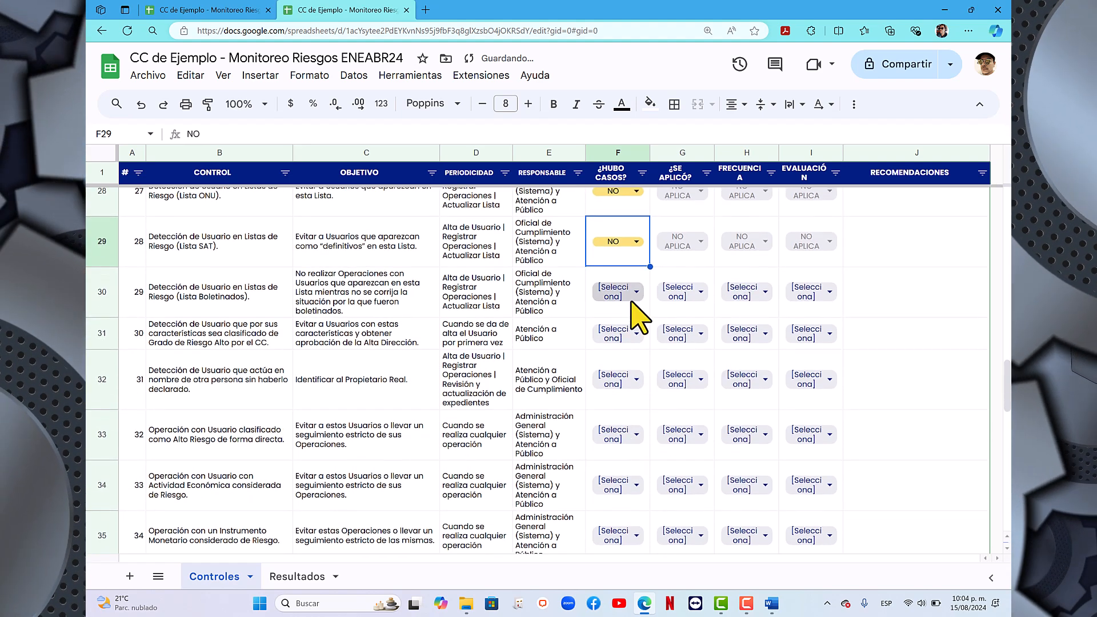
pyautogui.click(636, 293)
pyautogui.click(621, 381)
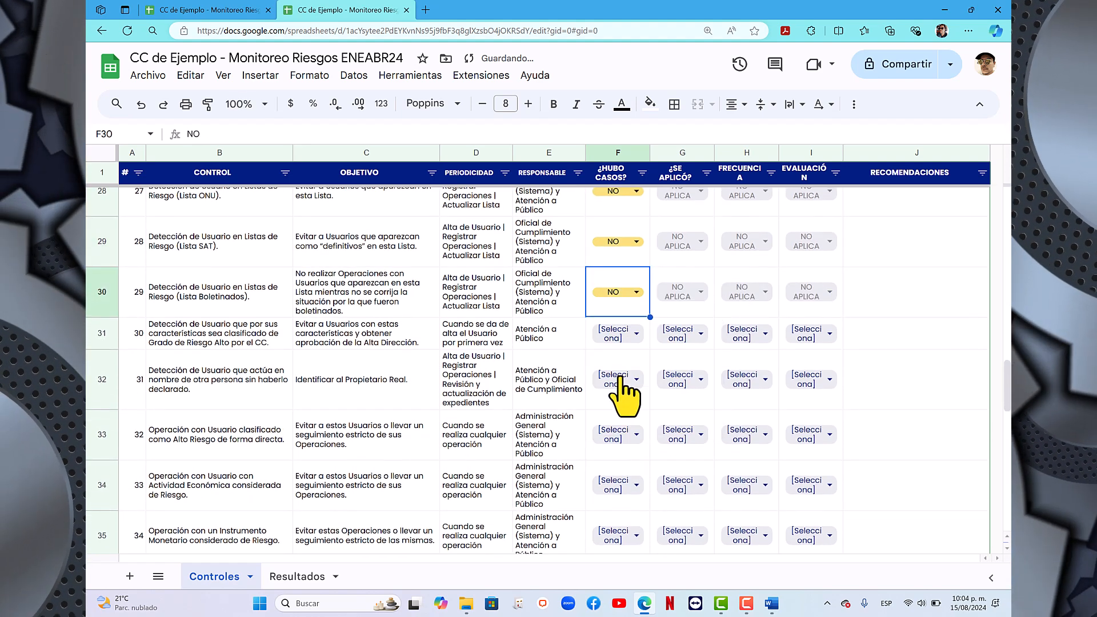
# - Set ¿HUBO CASOS? to NO for control 30 on high-risk users and control 31 on users acting for undeclared third parties
pyautogui.click(635, 334)
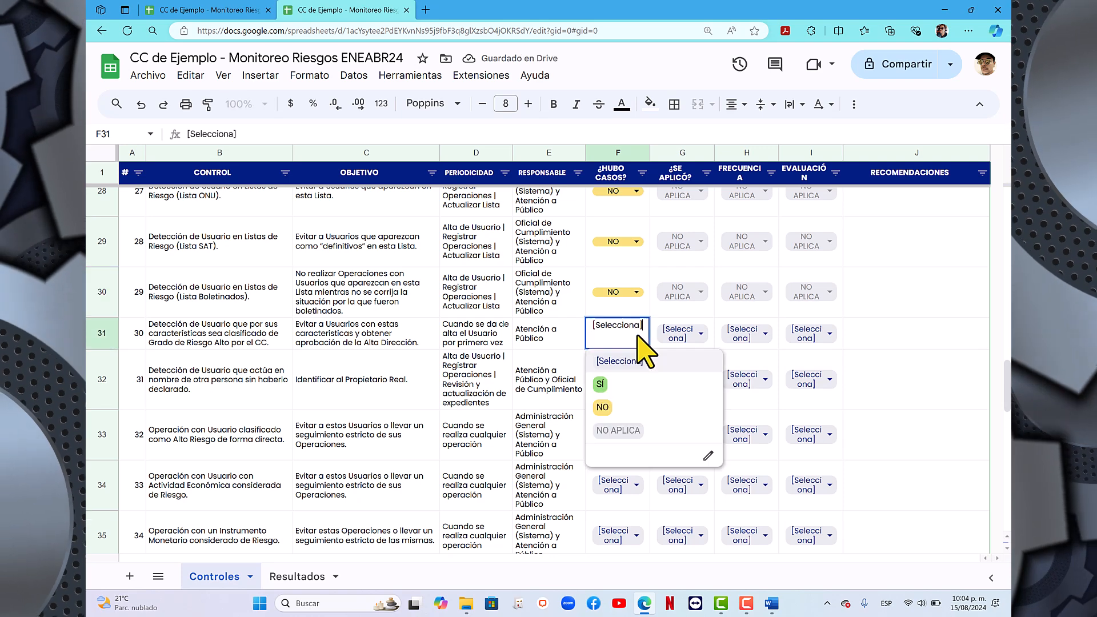
pyautogui.click(612, 404)
pyautogui.scroll(-1, 612, 404)
pyautogui.scroll(-1, 614, 423)
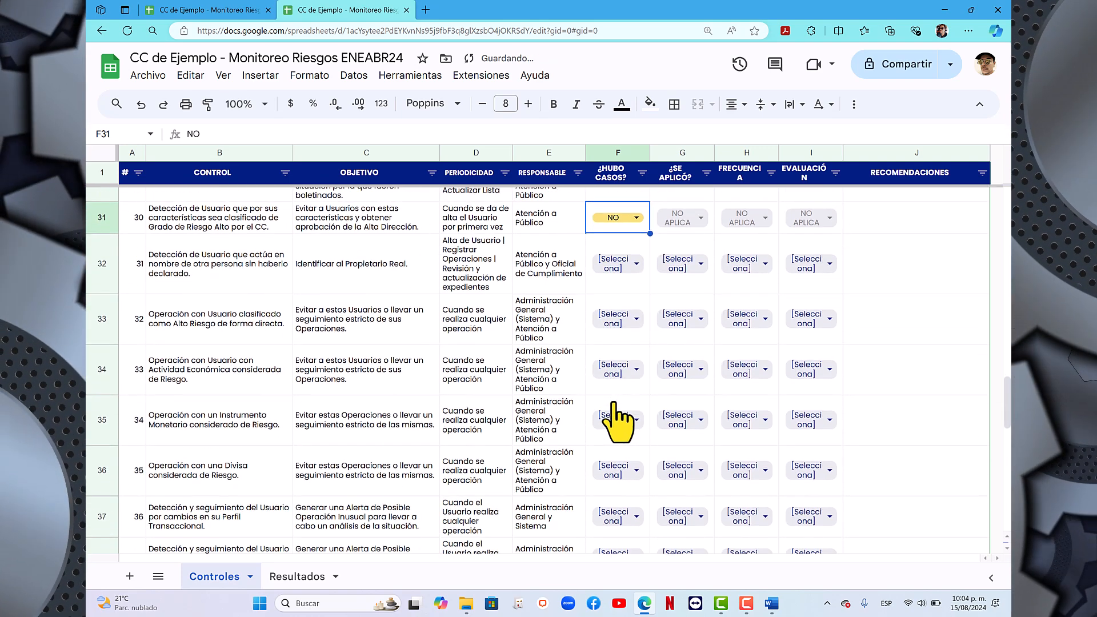
pyautogui.click(638, 264)
pyautogui.click(615, 350)
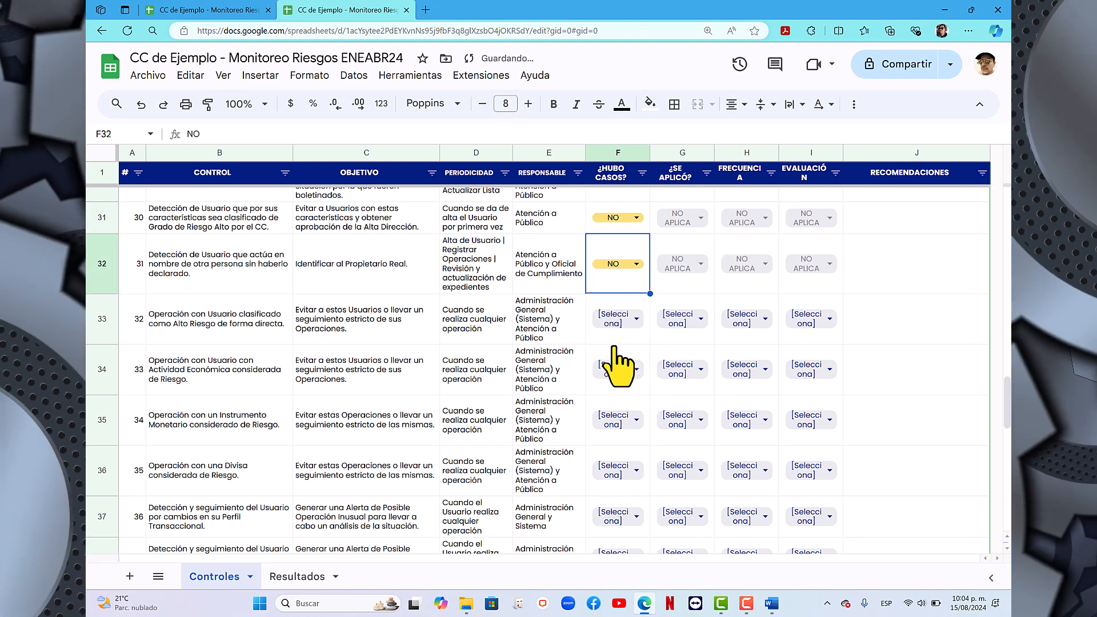
# - Set ¿HUBO CASOS? to NO for controls 32 and 33 on operations with high-risk users and risky economic activities
pyautogui.scroll(-1, 617, 366)
pyautogui.click(636, 239)
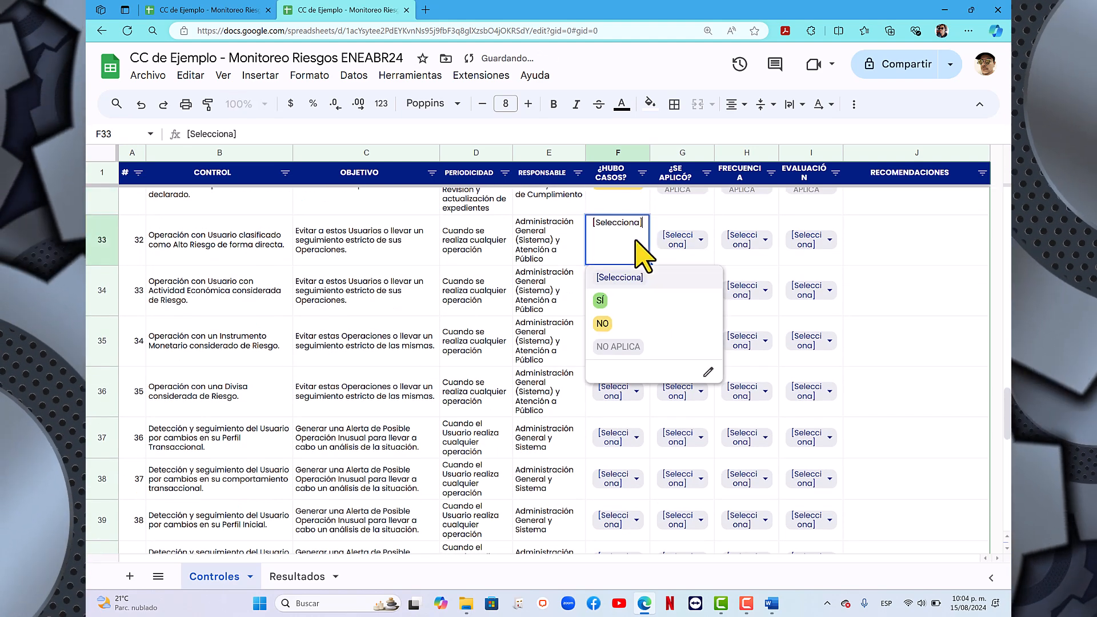
pyautogui.click(620, 330)
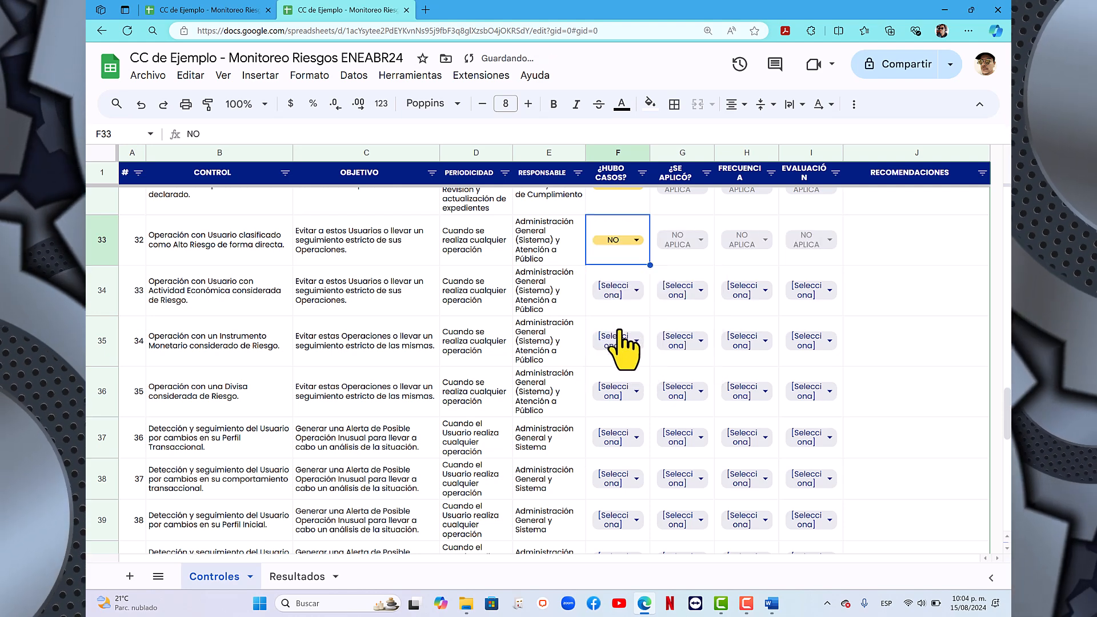
pyautogui.click(637, 291)
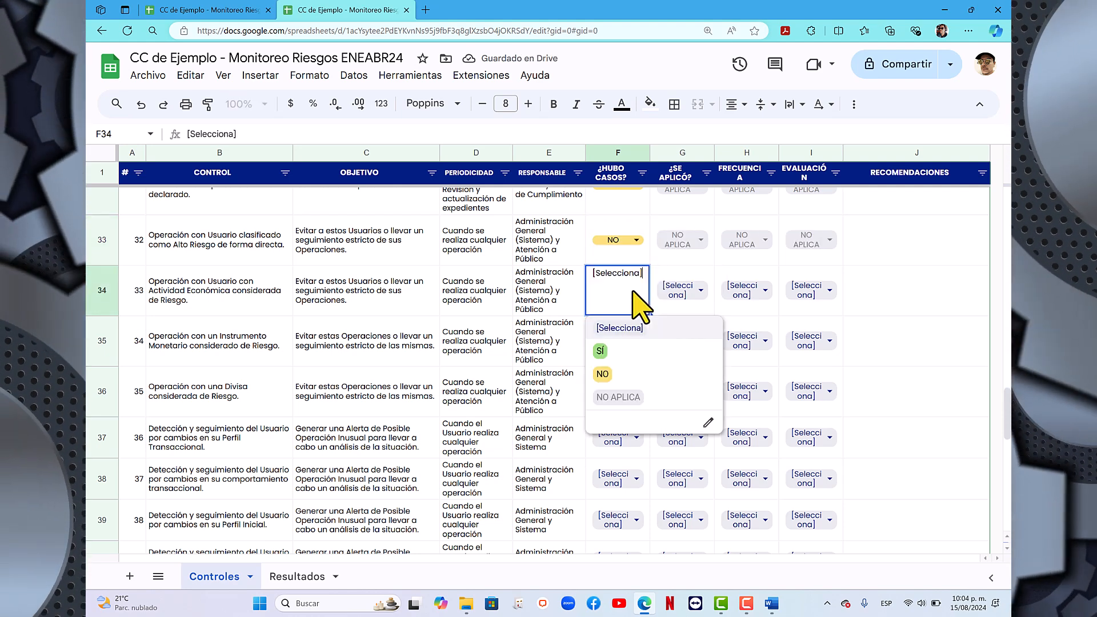
pyautogui.click(615, 375)
# - Set ¿HUBO CASOS? to NO for controls 34 and 35 on operations with risky monetary instruments and currencies
pyautogui.scroll(-1, 642, 371)
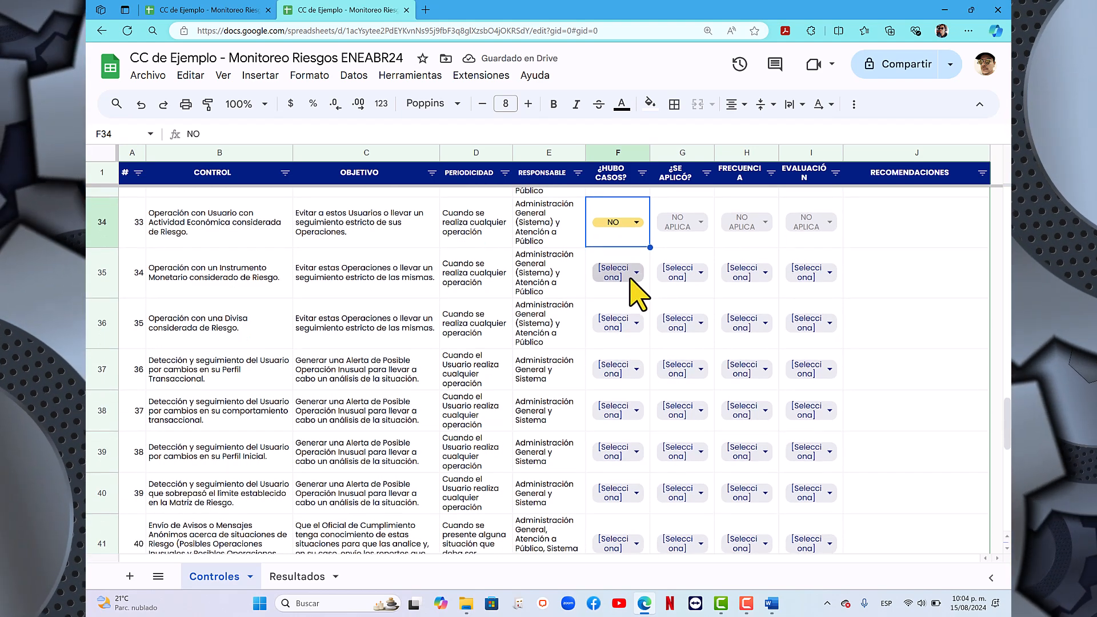
pyautogui.click(630, 280)
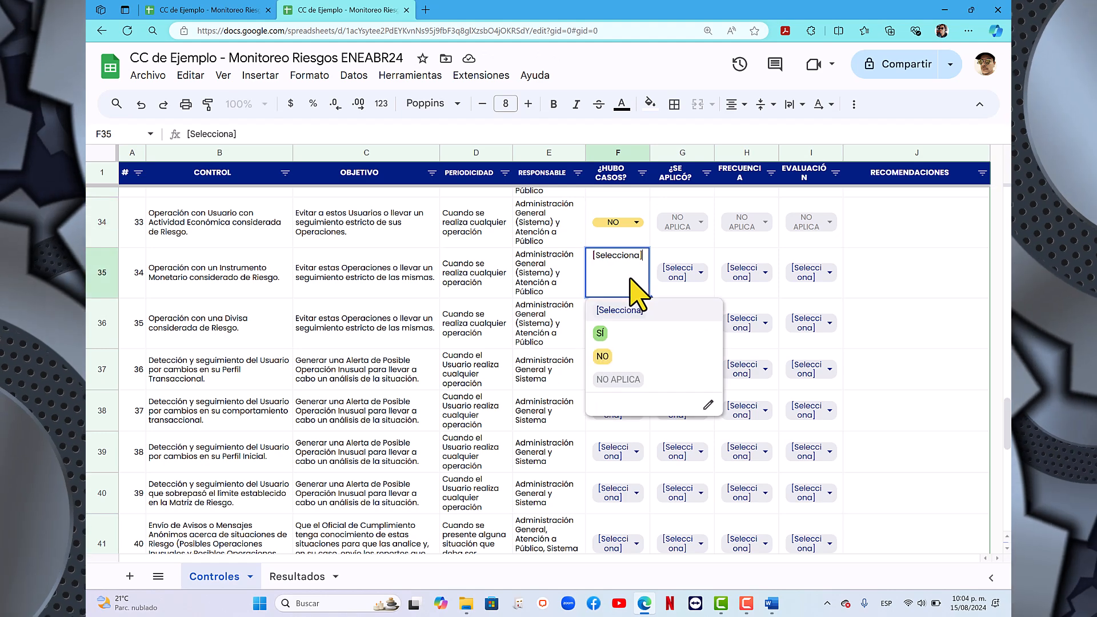
pyautogui.click(616, 358)
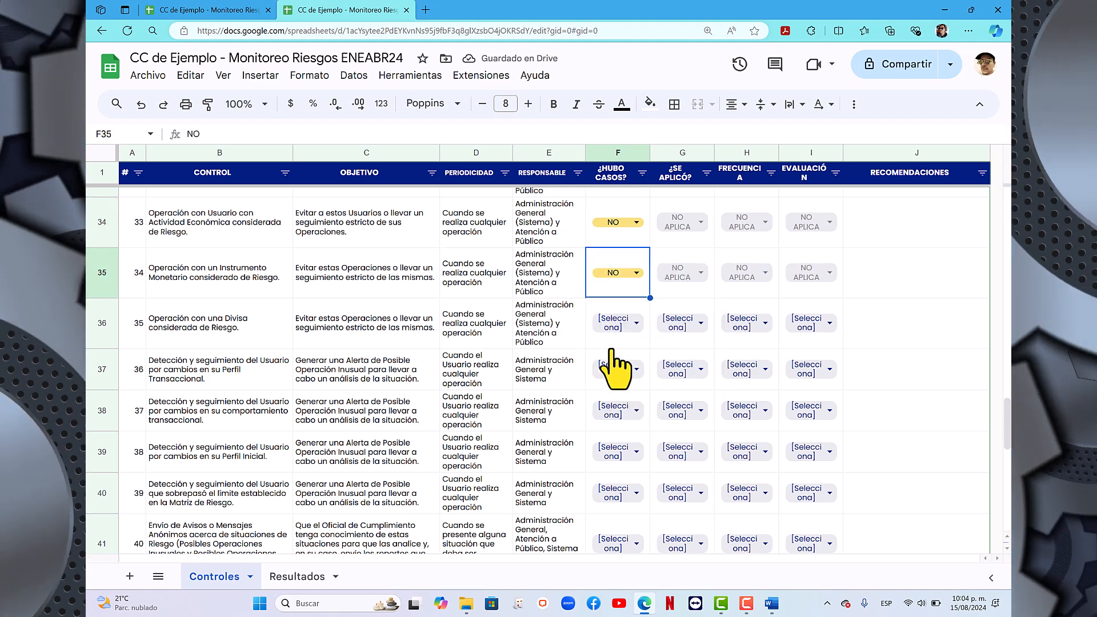
pyautogui.click(634, 325)
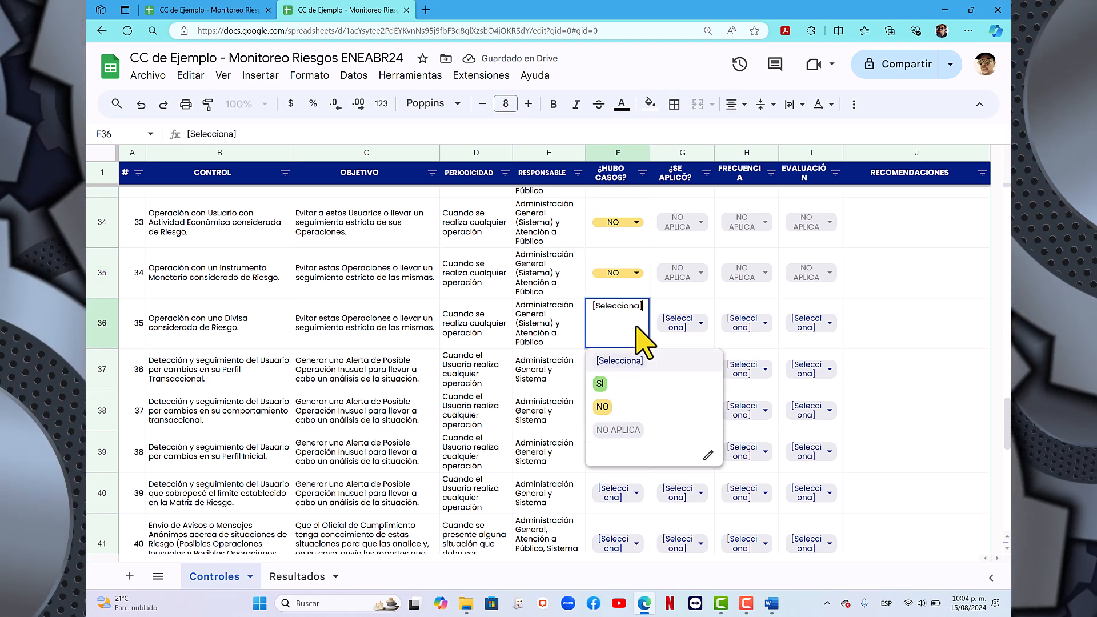
pyautogui.click(604, 407)
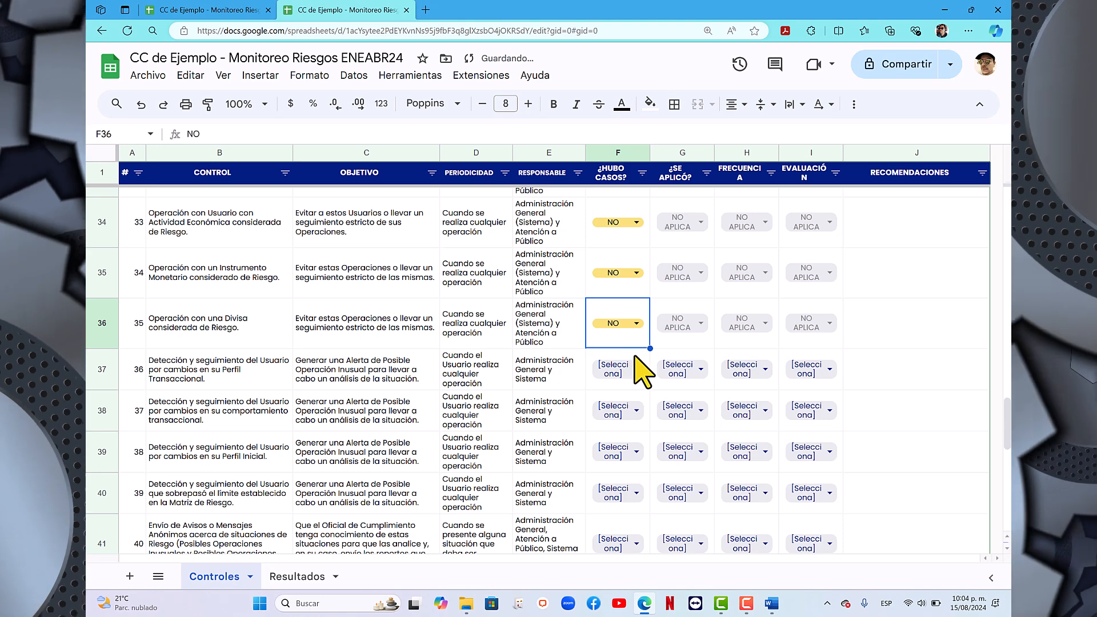
# - Set ¿HUBO CASOS? to NO for controls 36 to 39, which track users' profile changes, transactional behaviour and exceeded risk-matrix limits
pyautogui.scroll(-1, 640, 365)
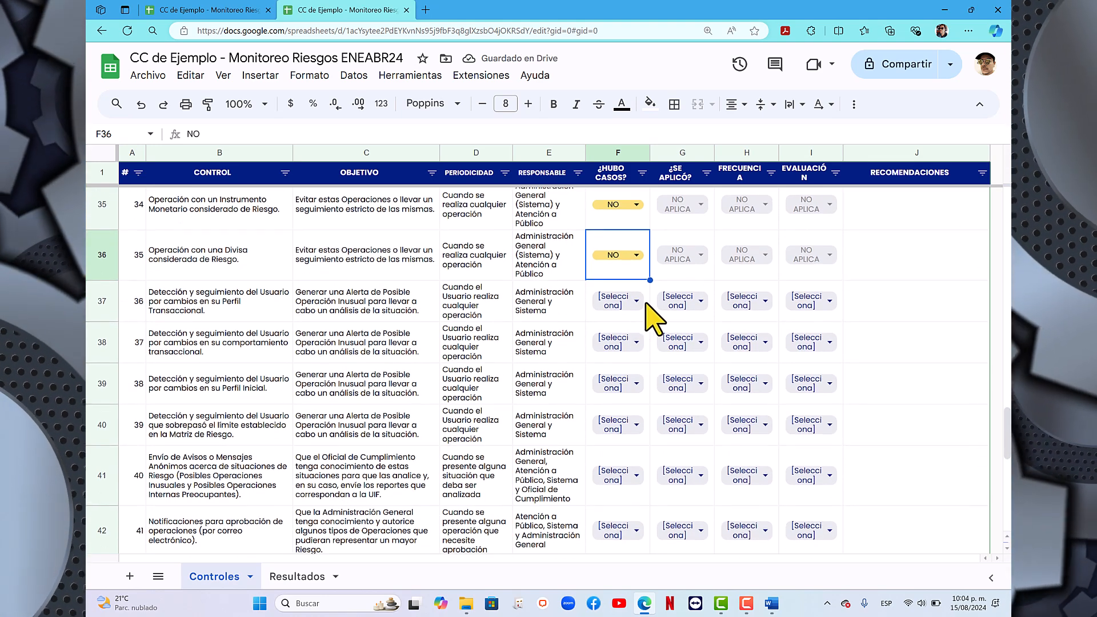
pyautogui.click(634, 314)
pyautogui.click(680, 388)
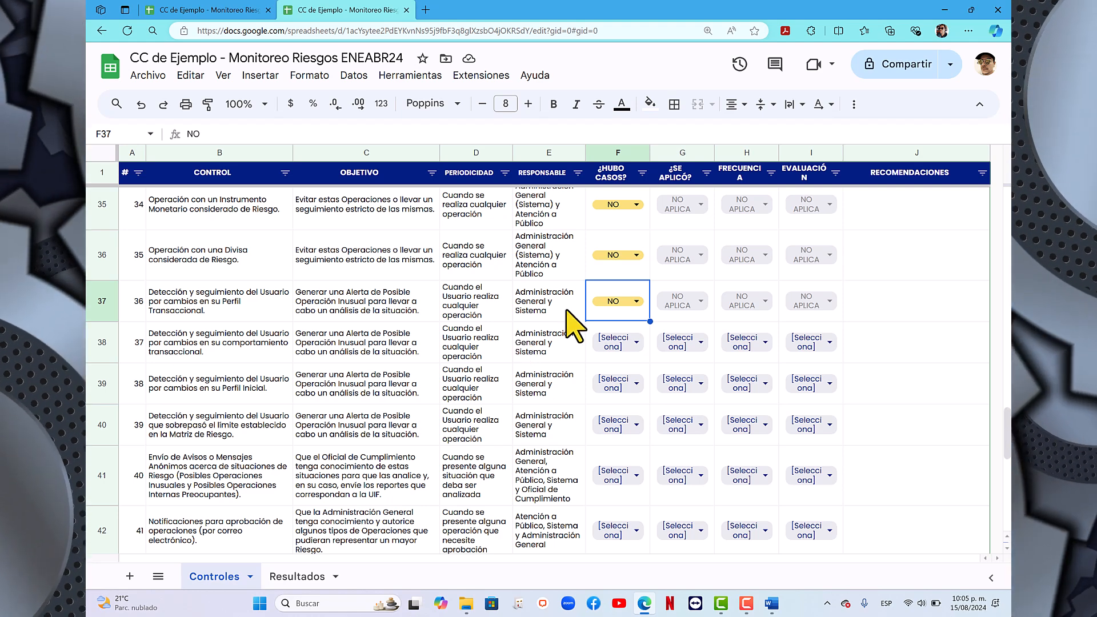
pyautogui.scroll(-2, 622, 294)
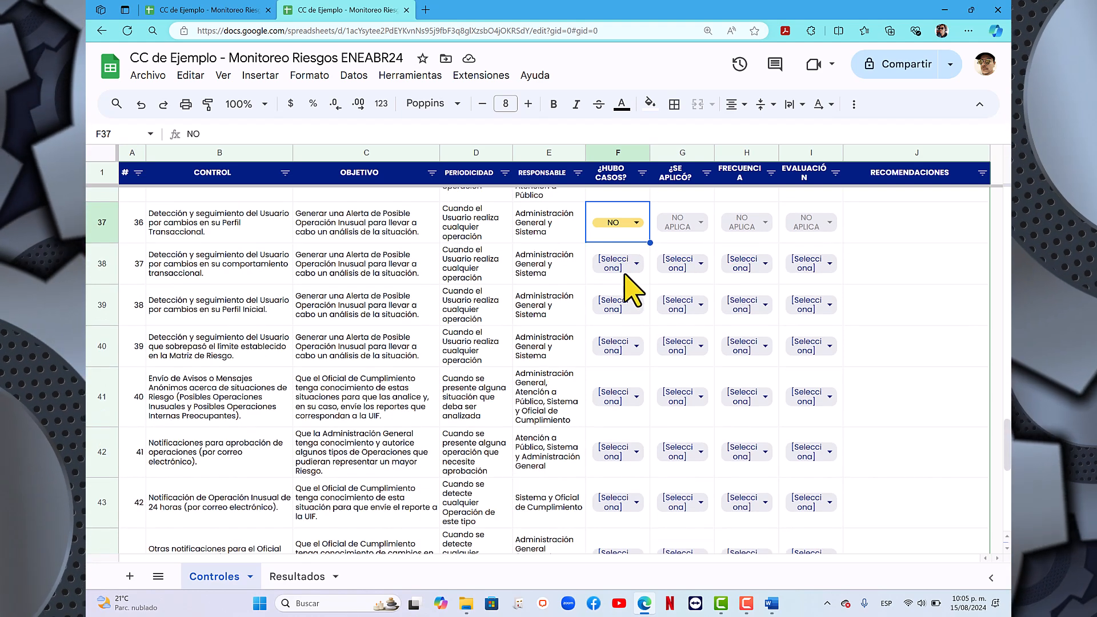
pyautogui.click(636, 271)
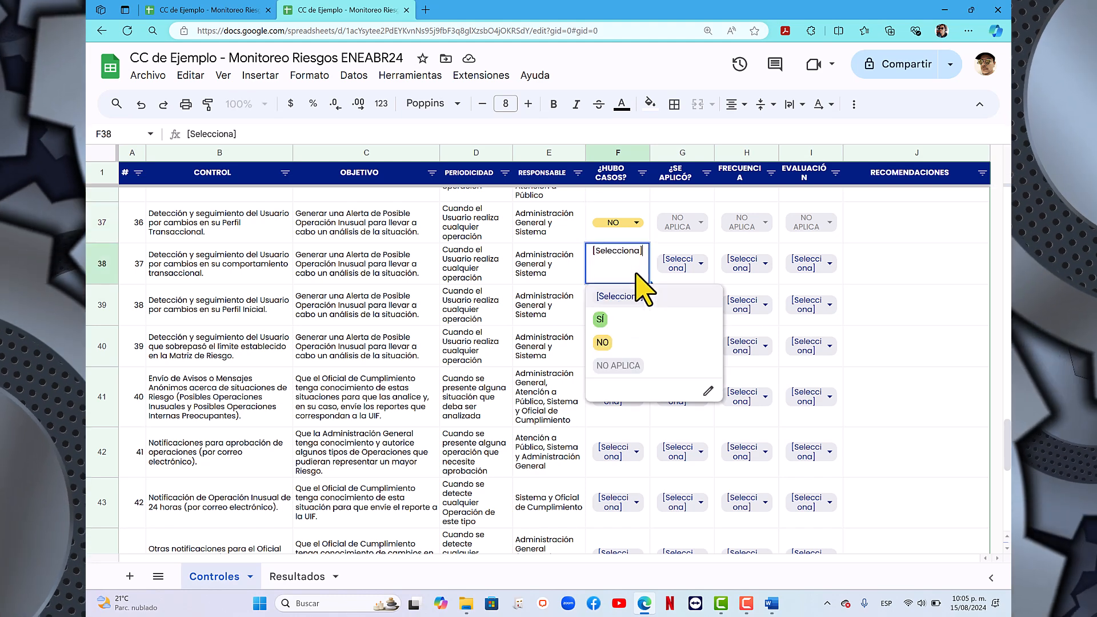
pyautogui.click(611, 343)
pyautogui.click(617, 305)
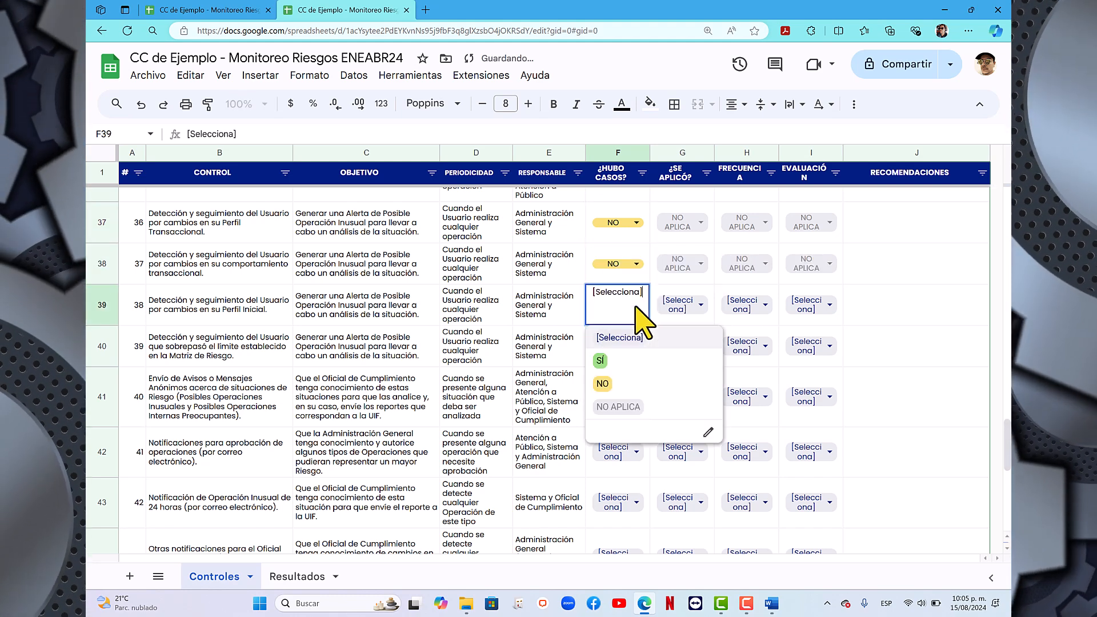
pyautogui.click(612, 385)
pyautogui.scroll(-1, 634, 355)
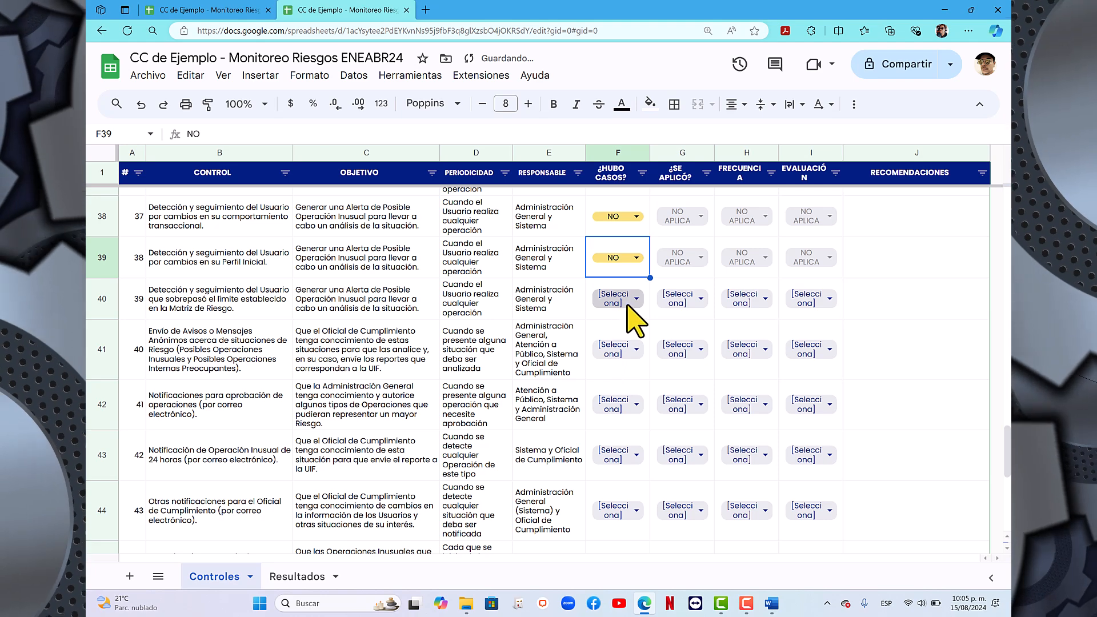
pyautogui.click(631, 306)
pyautogui.click(612, 380)
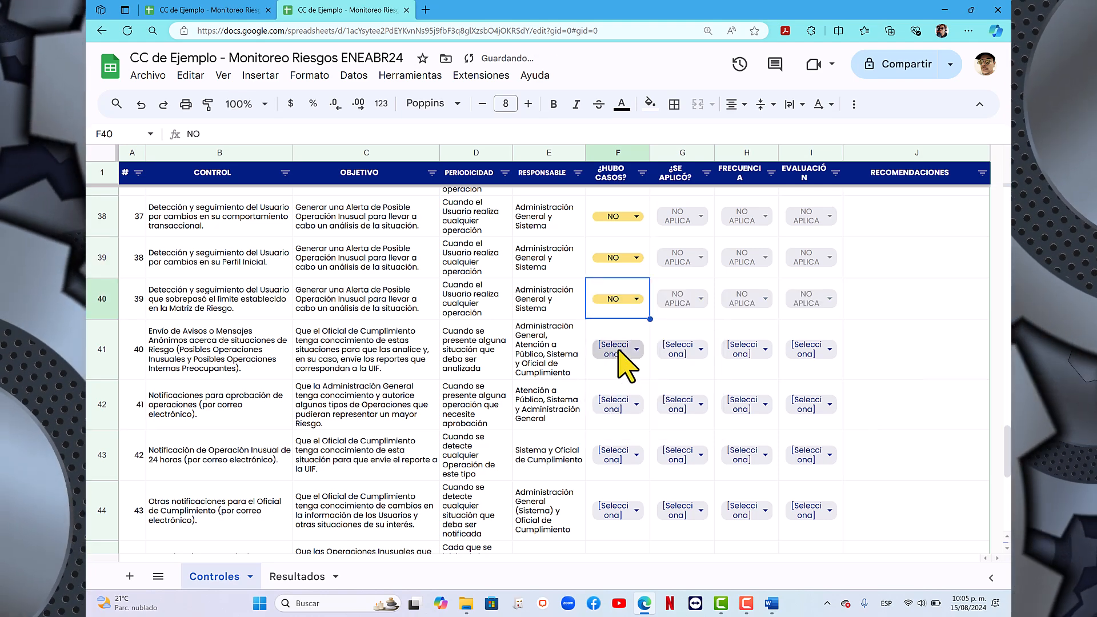
# - Set ¿HUBO CASOS? to NO for control 40 on sending anonymous notices or messages about risk situations
pyautogui.scroll(-1, 620, 354)
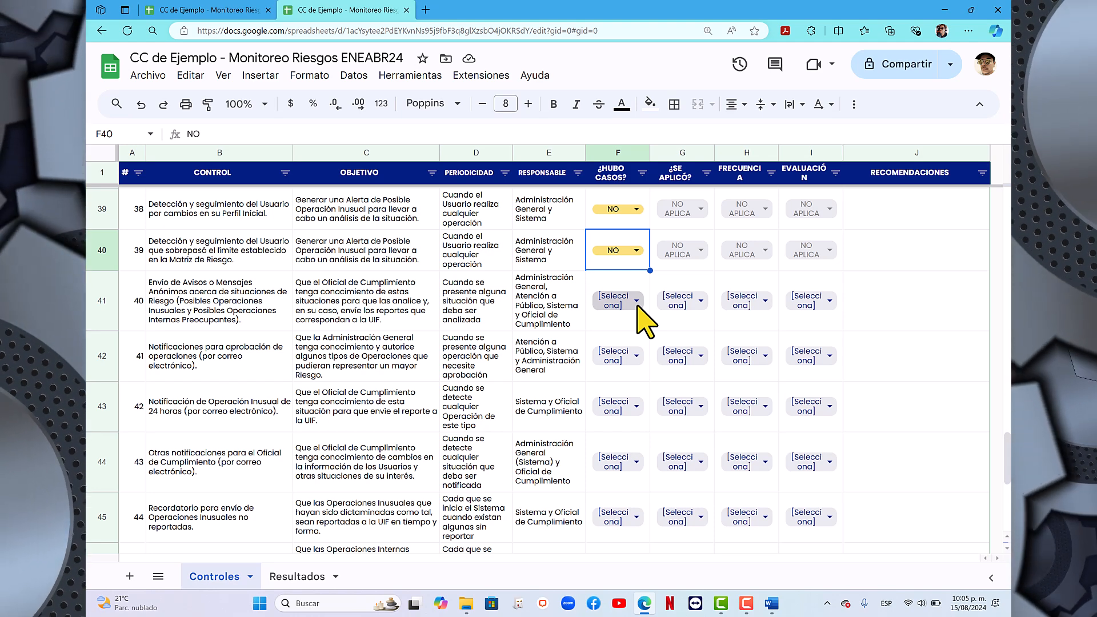
pyautogui.click(638, 307)
pyautogui.click(617, 390)
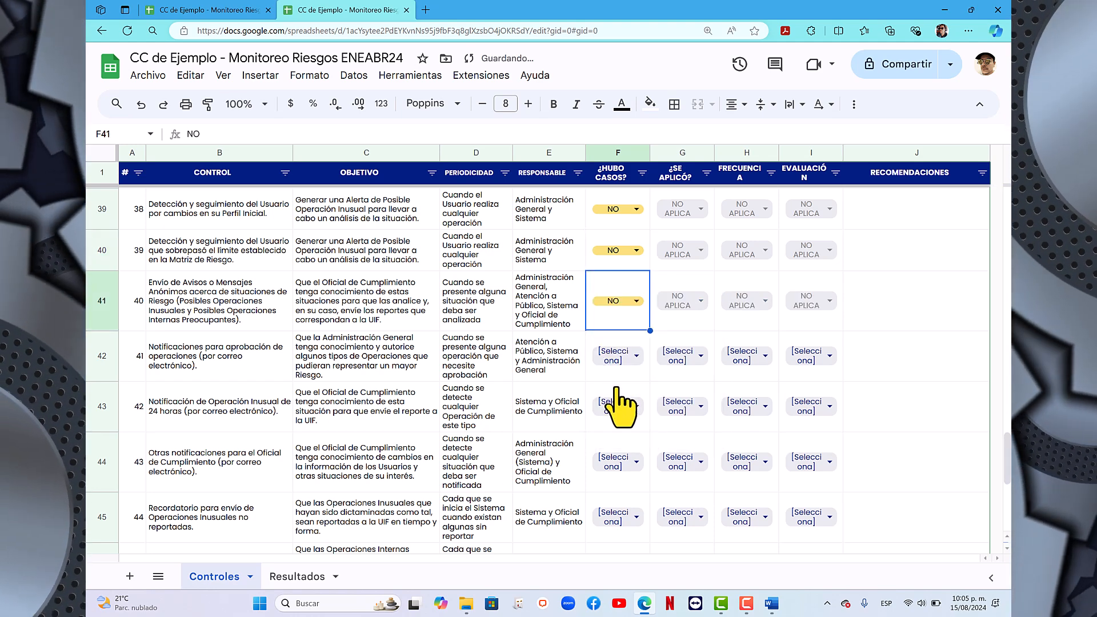
# - Set ¿HUBO CASOS? to NO for the e-mail notification controls 41 (operation approval) and 42 (24-hour unusual operation)
pyautogui.scroll(-1, 617, 403)
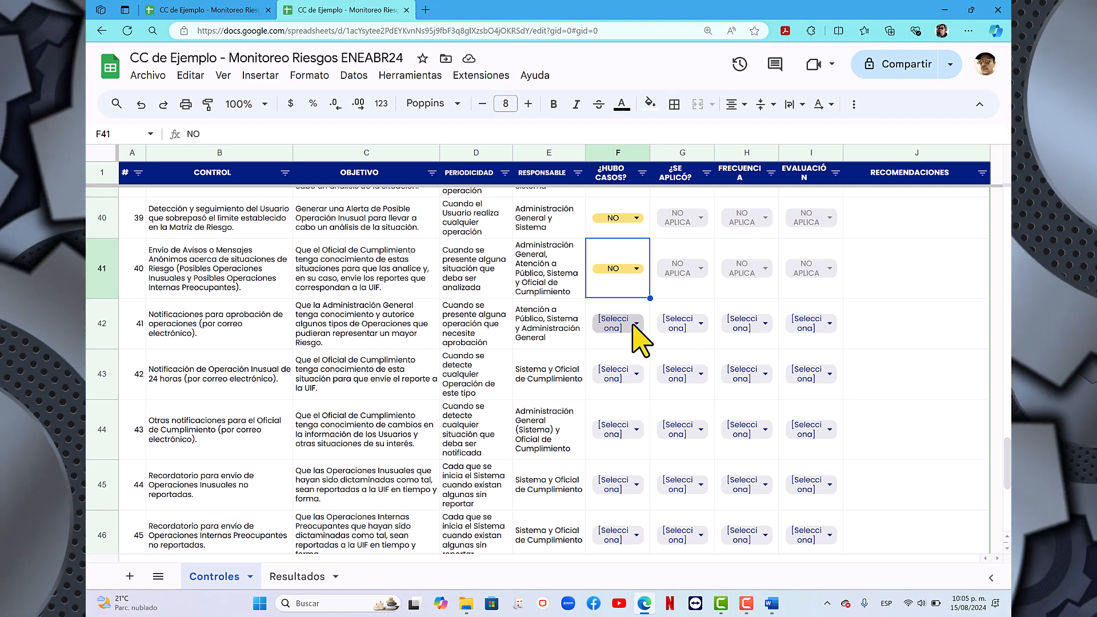
pyautogui.click(633, 324)
pyautogui.click(622, 406)
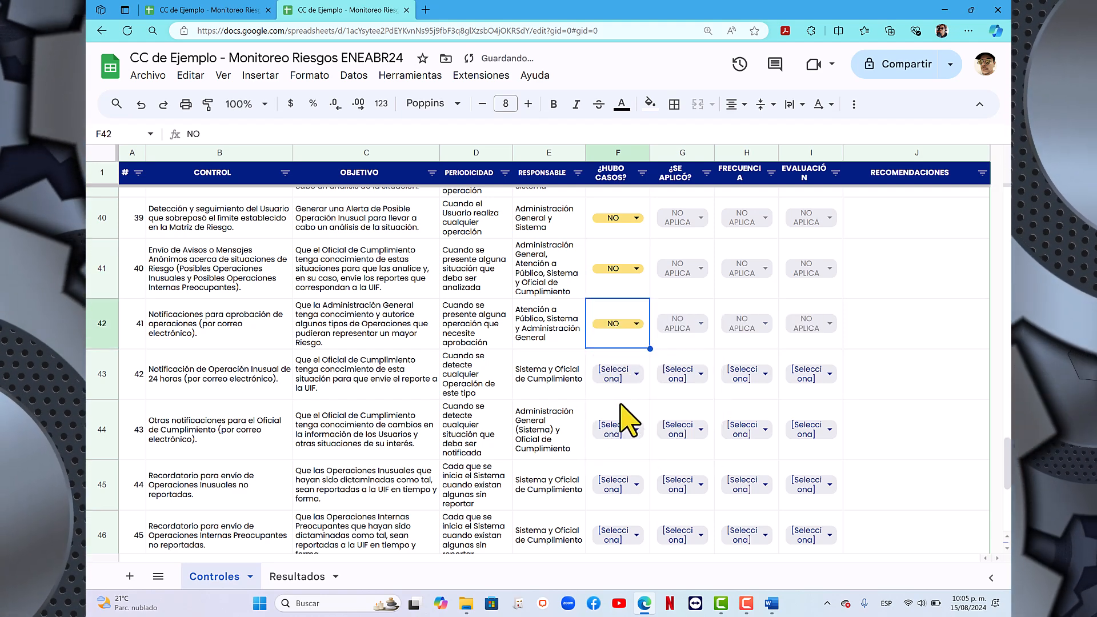
pyautogui.scroll(-2, 628, 420)
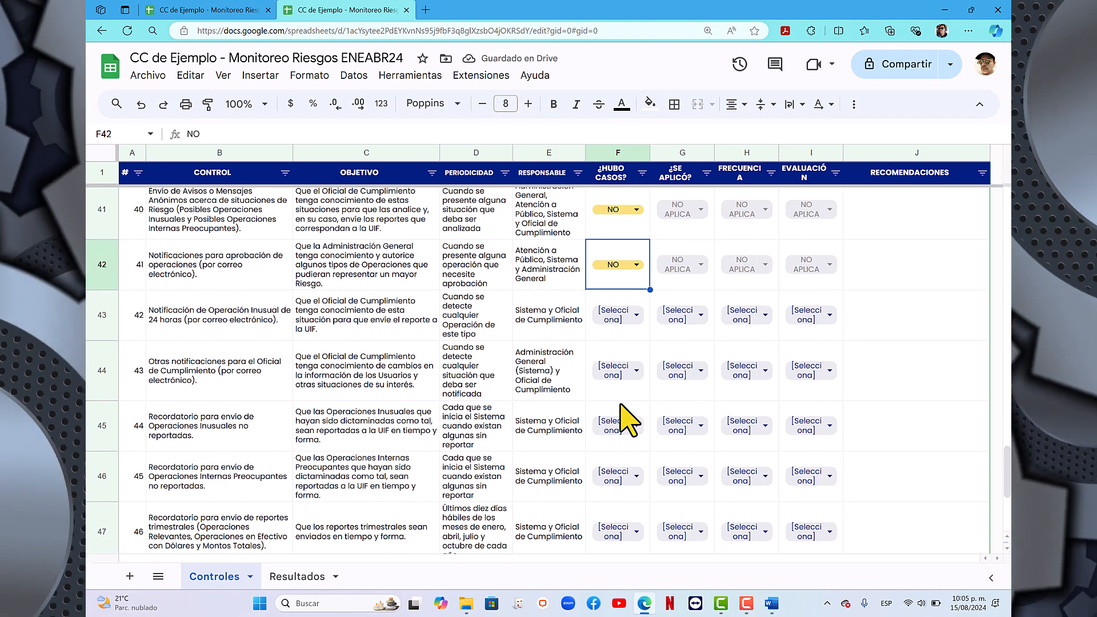
pyautogui.scroll(-1, 628, 423)
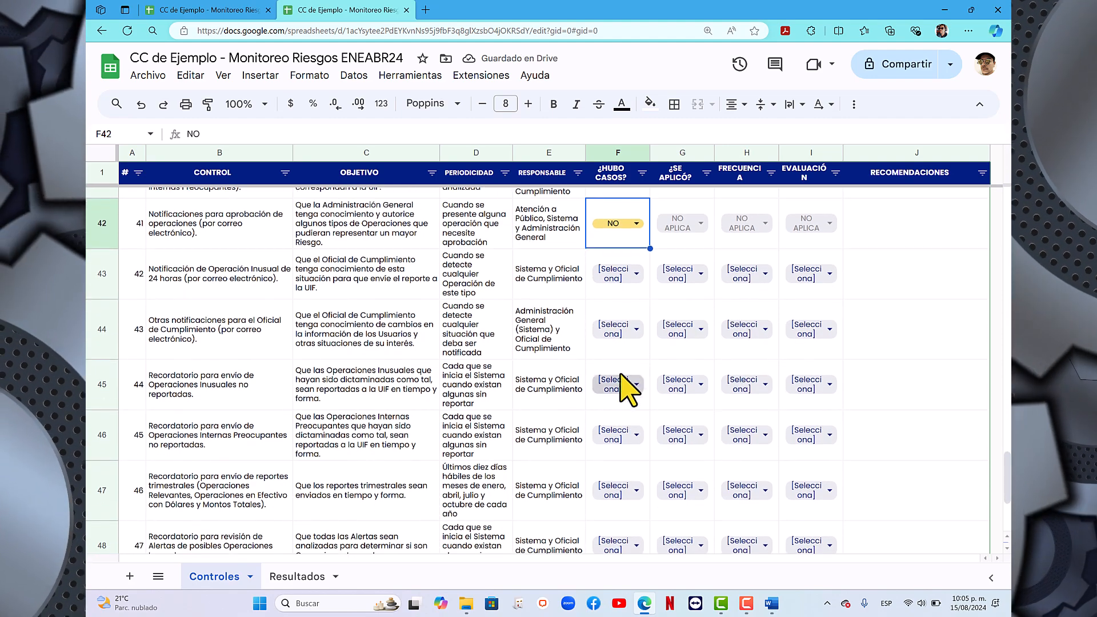
pyautogui.click(634, 280)
pyautogui.click(621, 359)
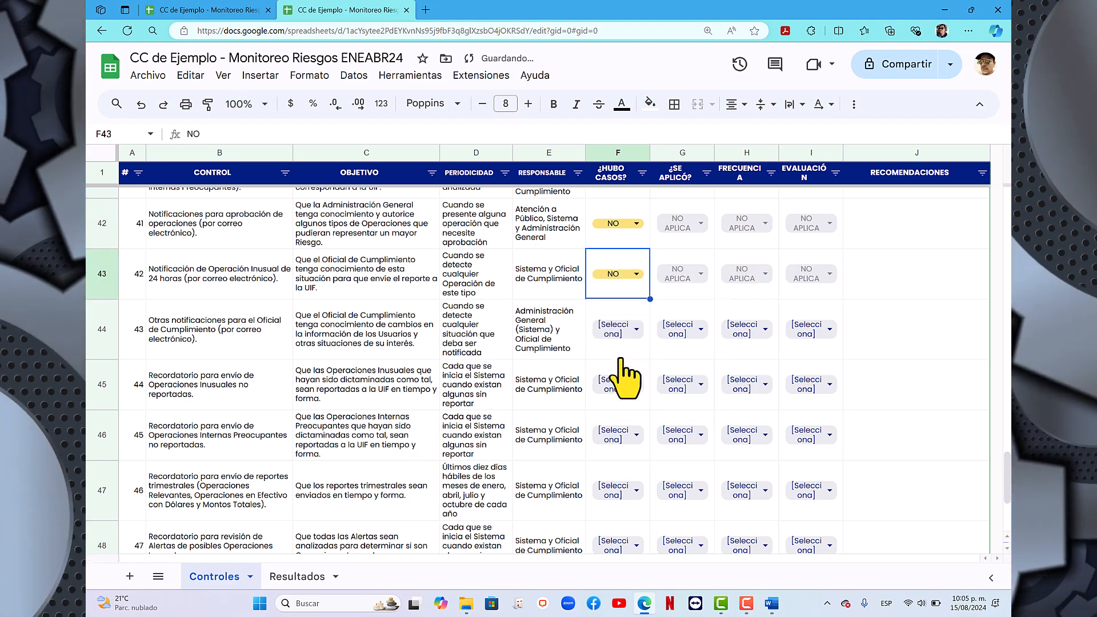
pyautogui.scroll(-1, 625, 377)
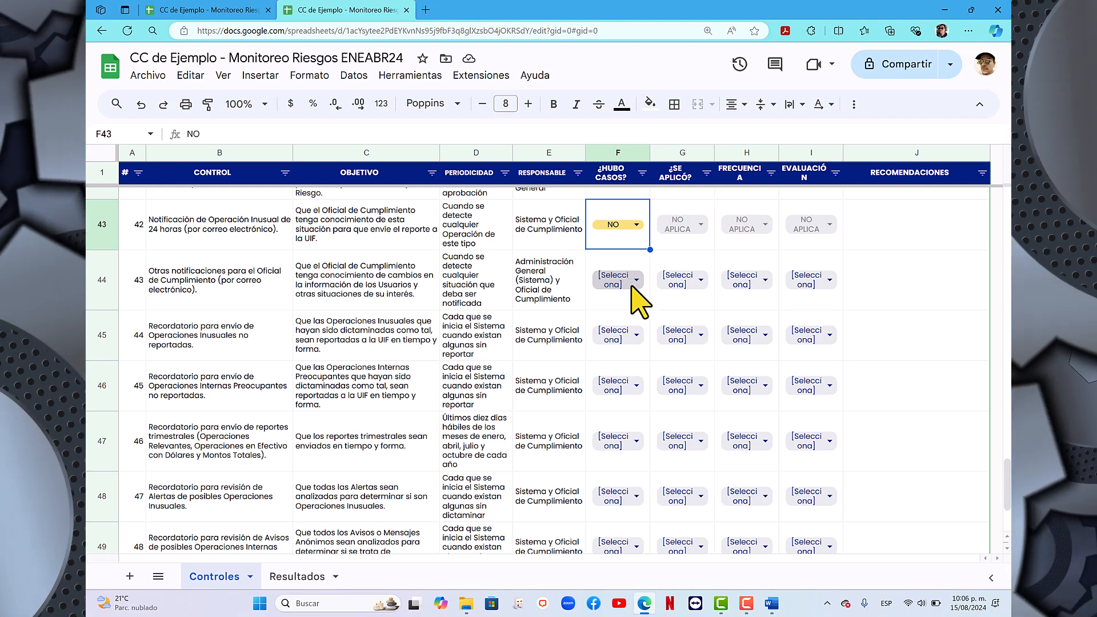
# - Set ¿HUBO CASOS? to SÍ for control 43 on other compliance officer notifications, and to NO for unreported-operation reminder controls 44 and 45
pyautogui.click(632, 288)
pyautogui.click(615, 349)
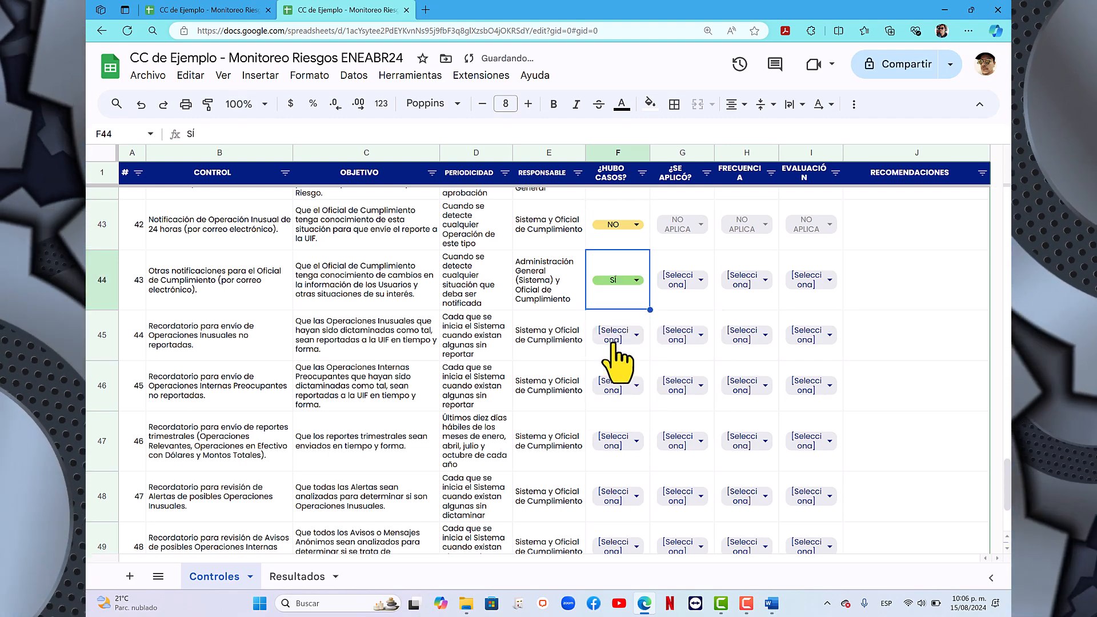
pyautogui.scroll(-1, 617, 363)
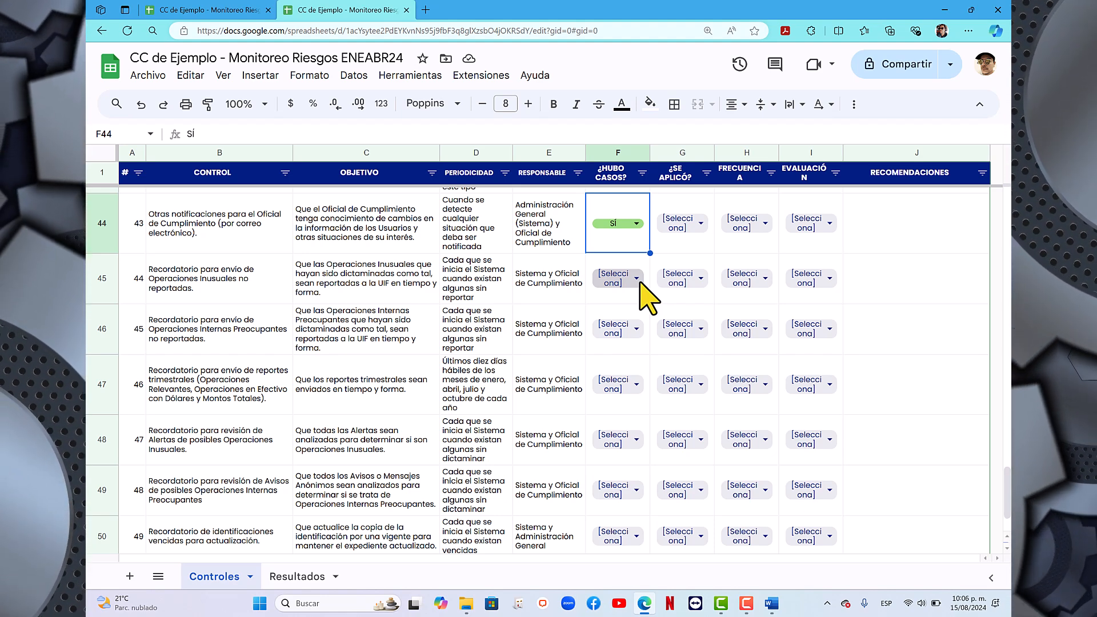
pyautogui.click(639, 283)
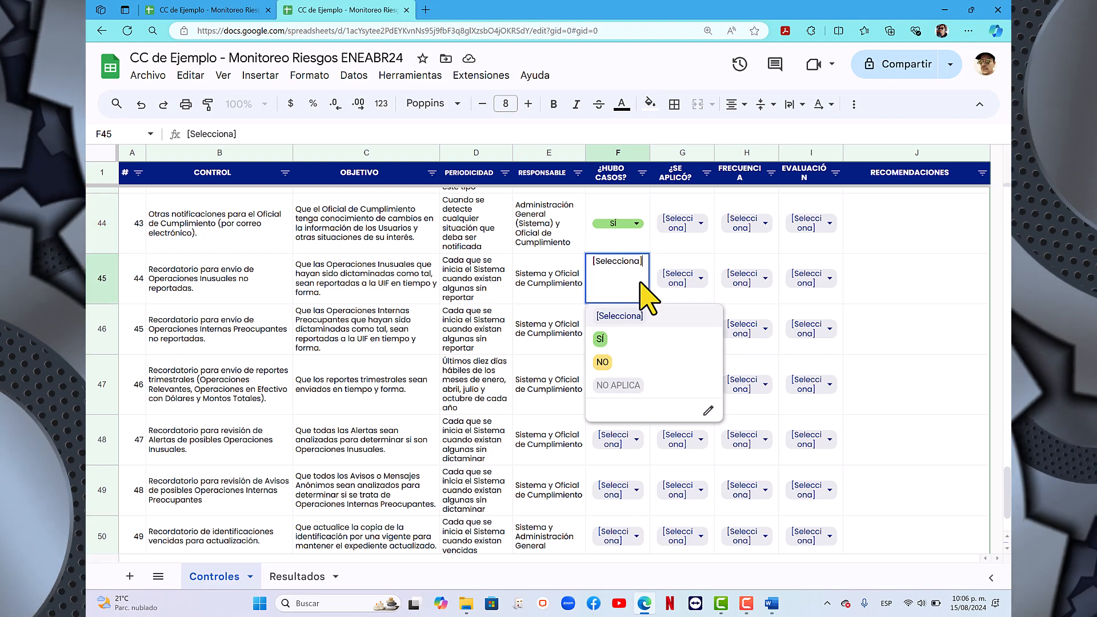
pyautogui.click(614, 363)
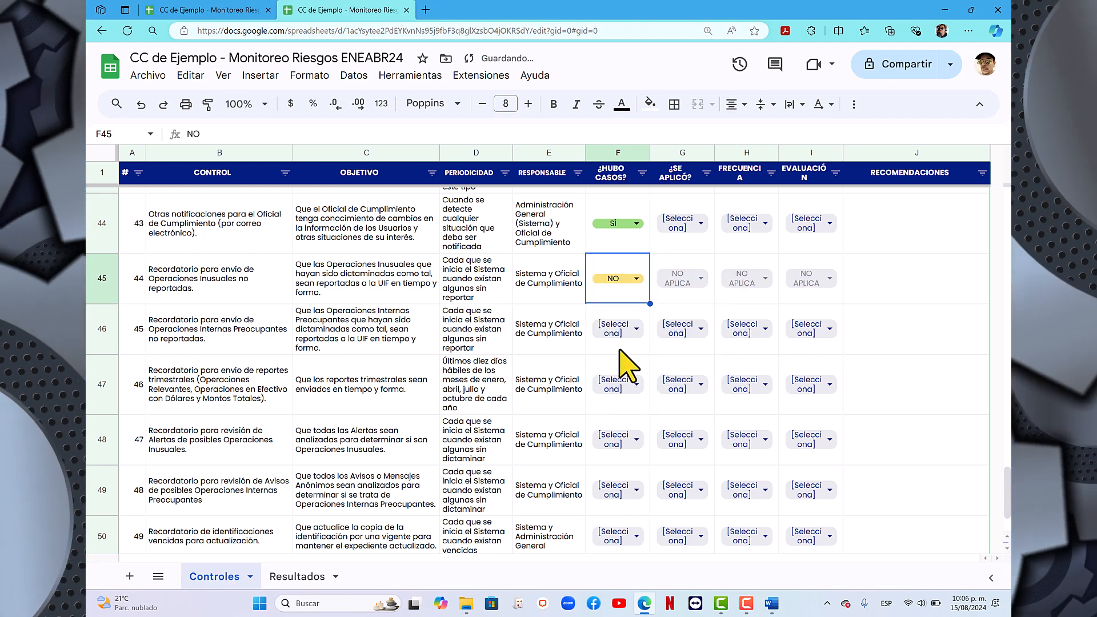
pyautogui.scroll(-1, 627, 292)
pyautogui.click(637, 292)
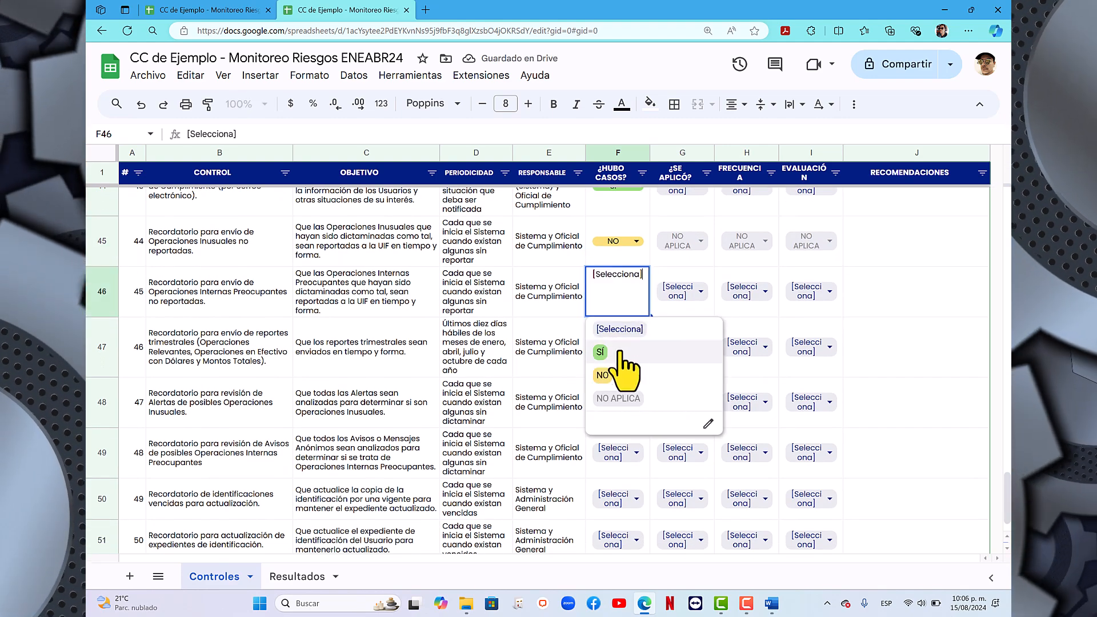
pyautogui.click(627, 370)
# - Set ¿HUBO CASOS? to SÍ for quarterly report reminder control 46 and to NO for alert and notice review controls 47 and 48
pyautogui.scroll(-1, 617, 395)
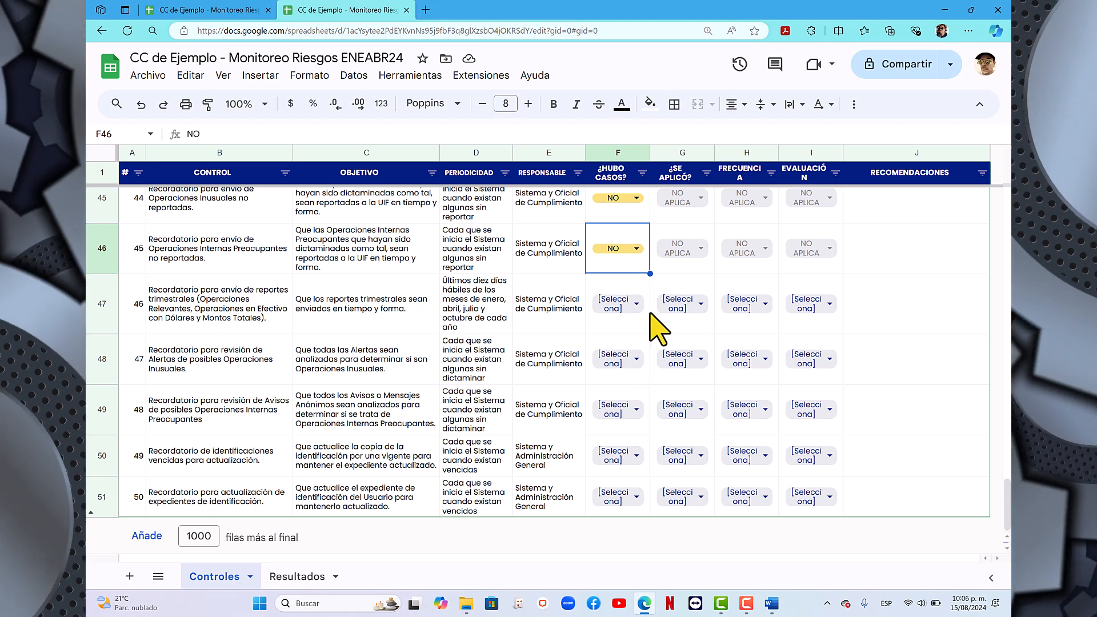
pyautogui.click(636, 304)
pyautogui.click(610, 370)
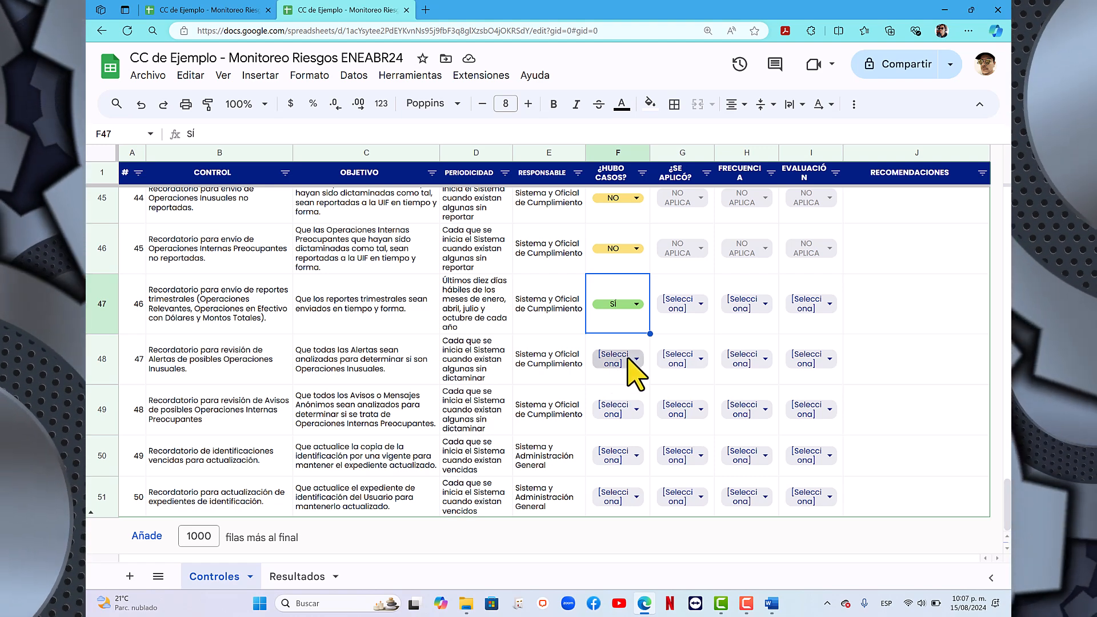
pyautogui.click(634, 360)
pyautogui.click(610, 446)
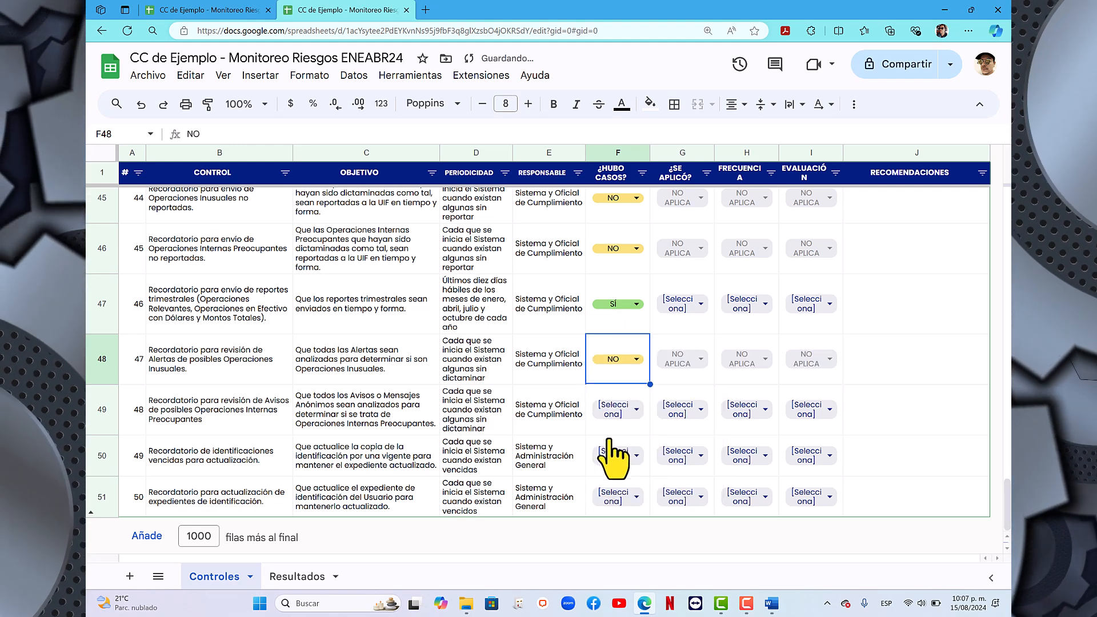
pyautogui.click(633, 410)
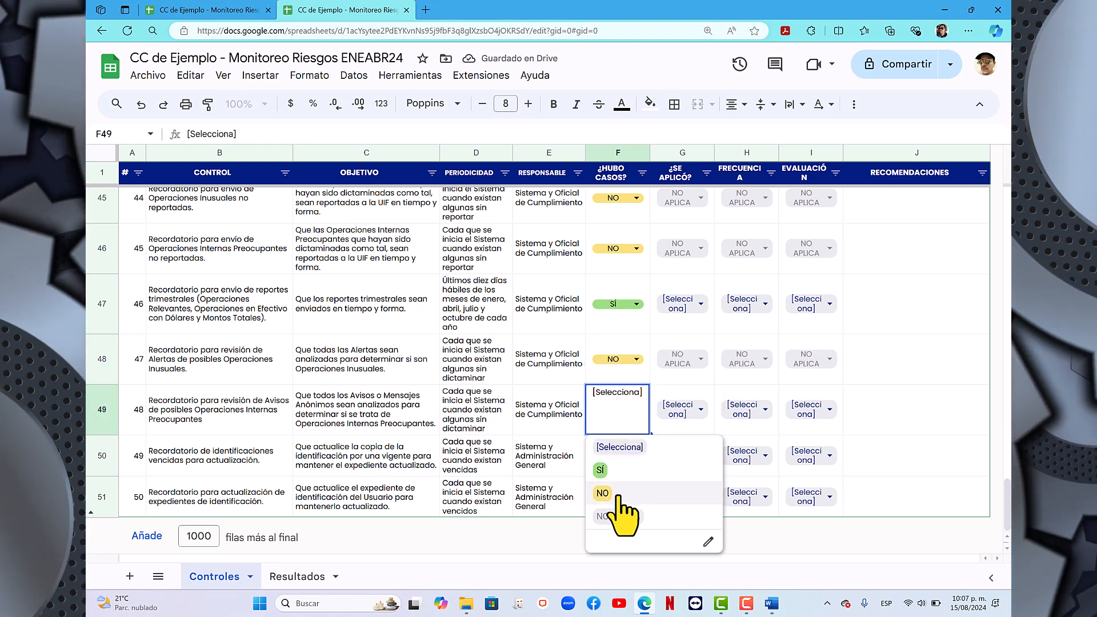
pyautogui.click(619, 495)
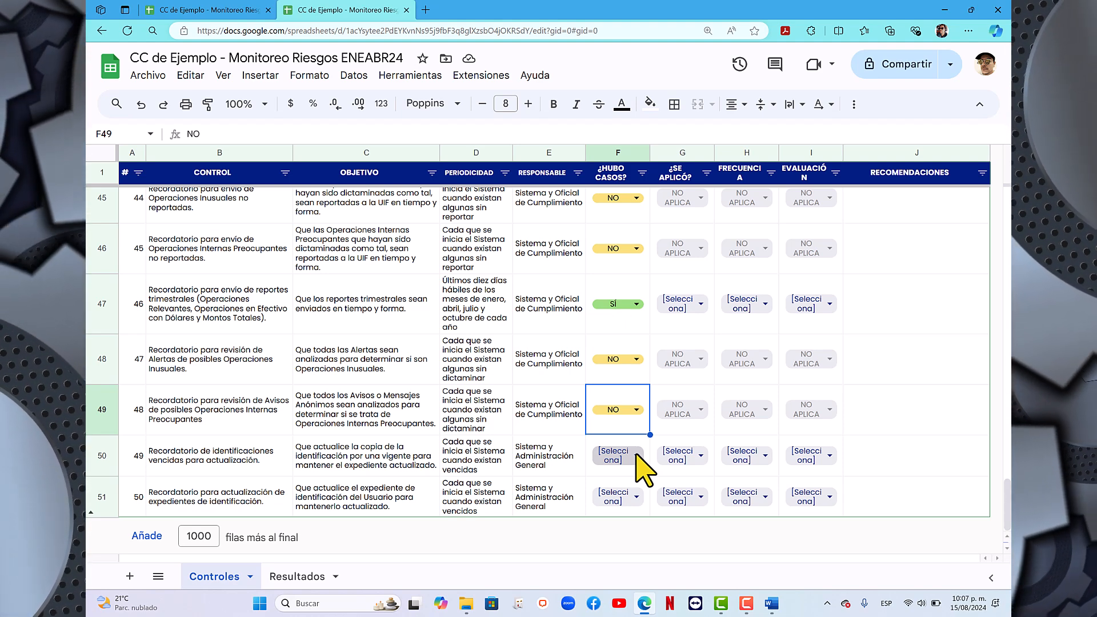
# - Set ¿HUBO CASOS? to SÍ for control 49 on expired identifications and to NO for control 50 on updating identification files
pyautogui.click(636, 455)
pyautogui.click(609, 551)
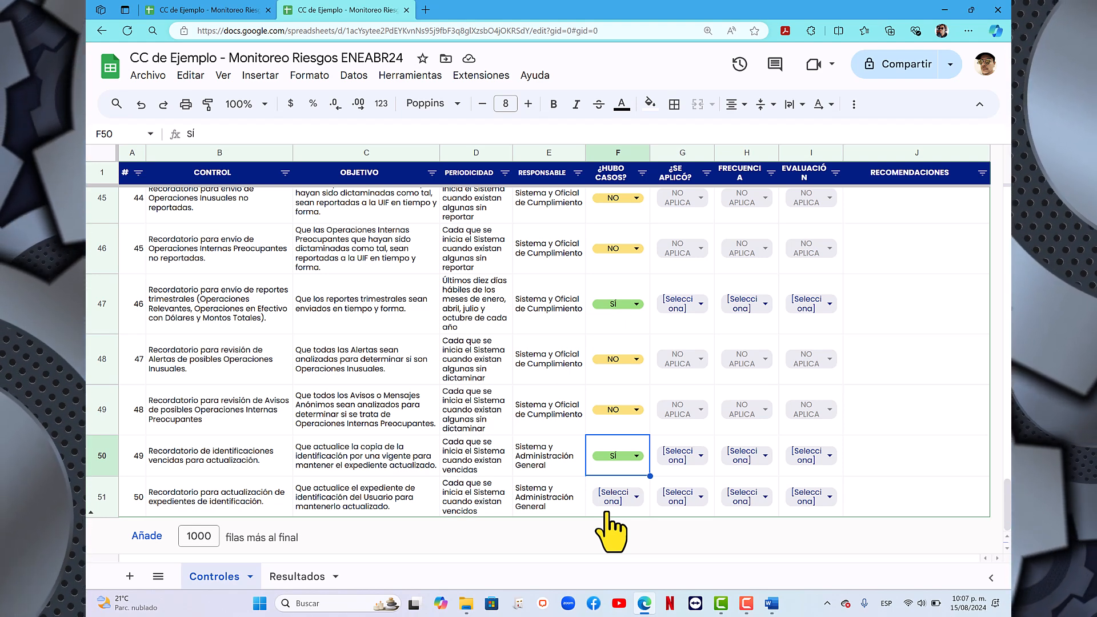
pyautogui.click(631, 498)
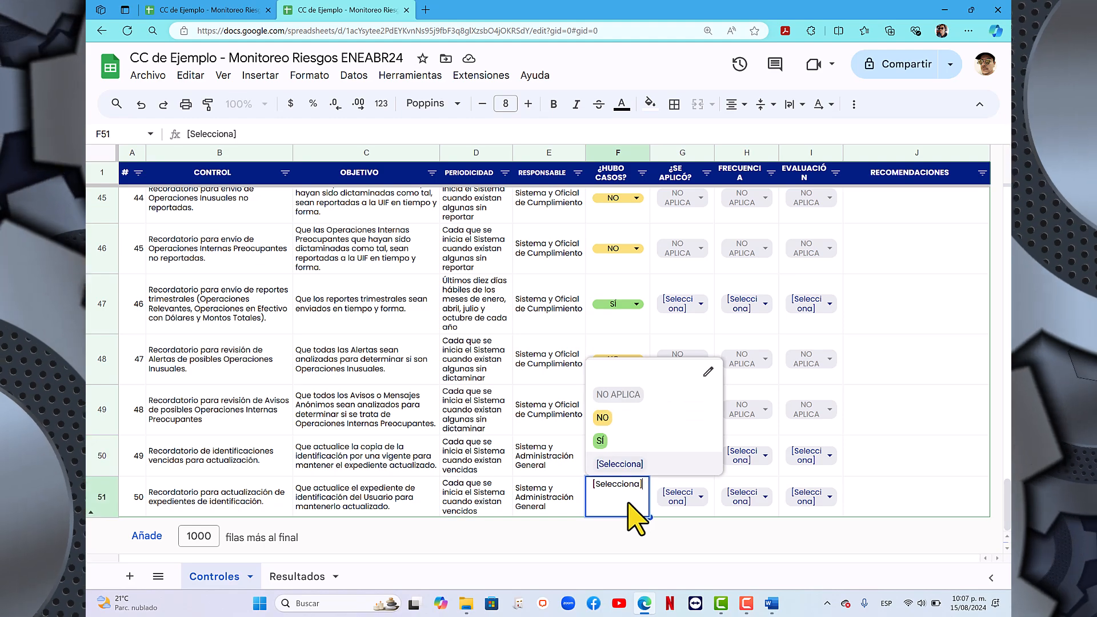
pyautogui.click(607, 441)
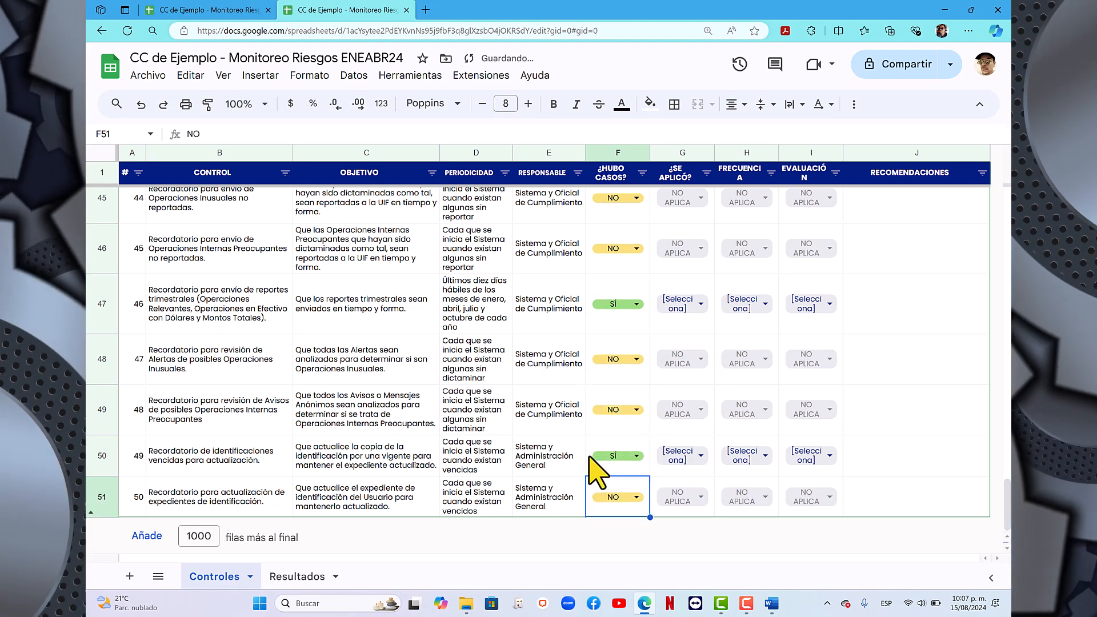
# - Filter the ¿HUBO CASOS? column so only the controls marked SÍ are listed
pyautogui.scroll(3, 591, 457)
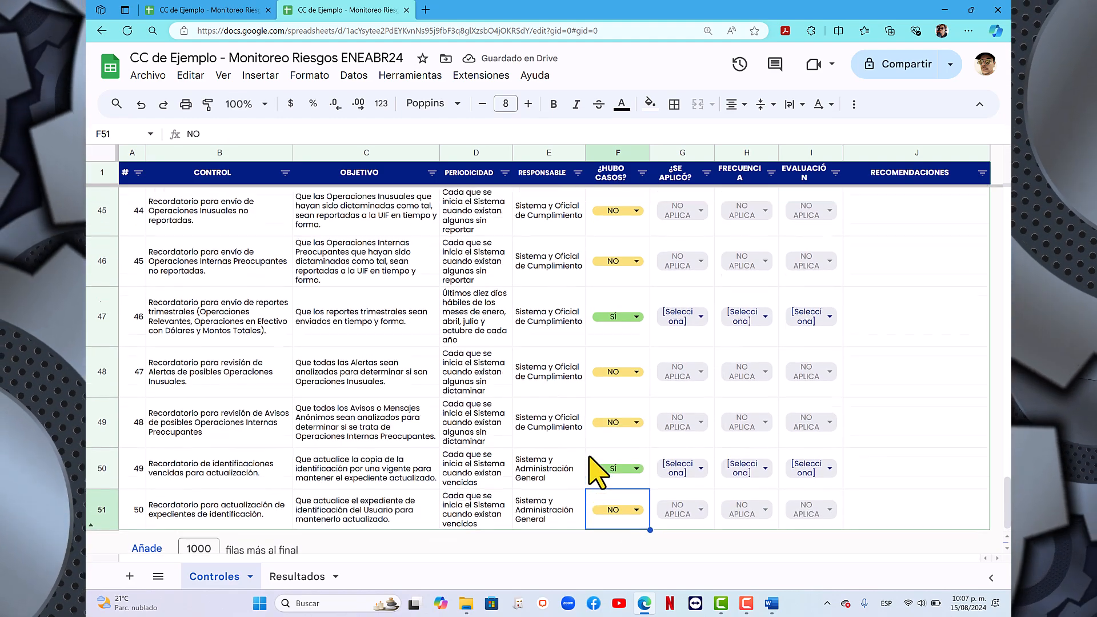
pyautogui.scroll(20, 595, 471)
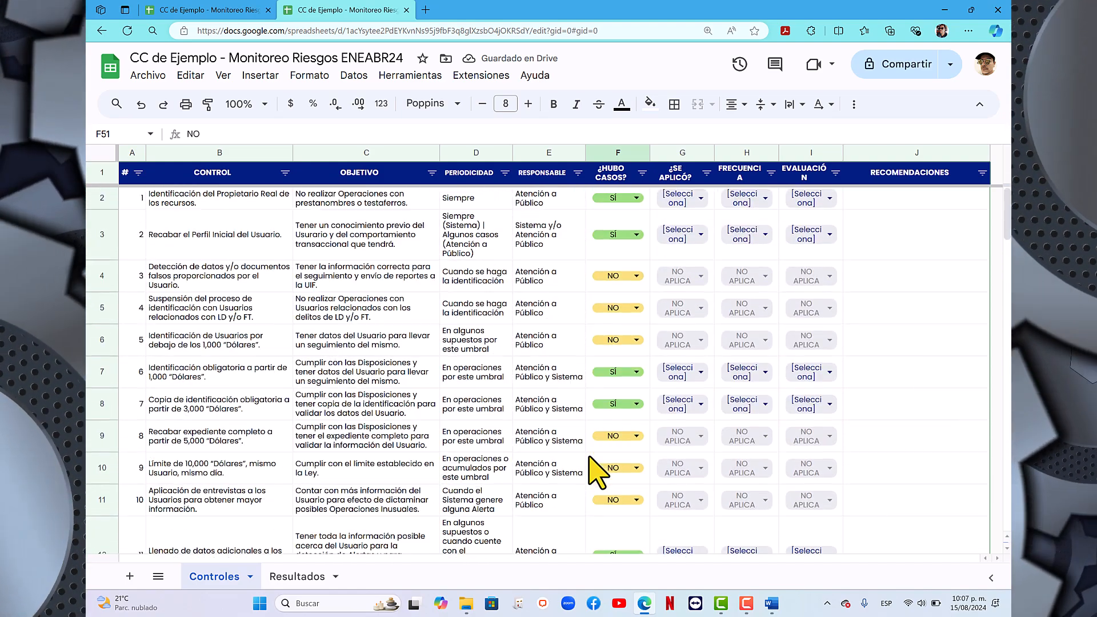
pyautogui.click(641, 174)
pyautogui.click(530, 350)
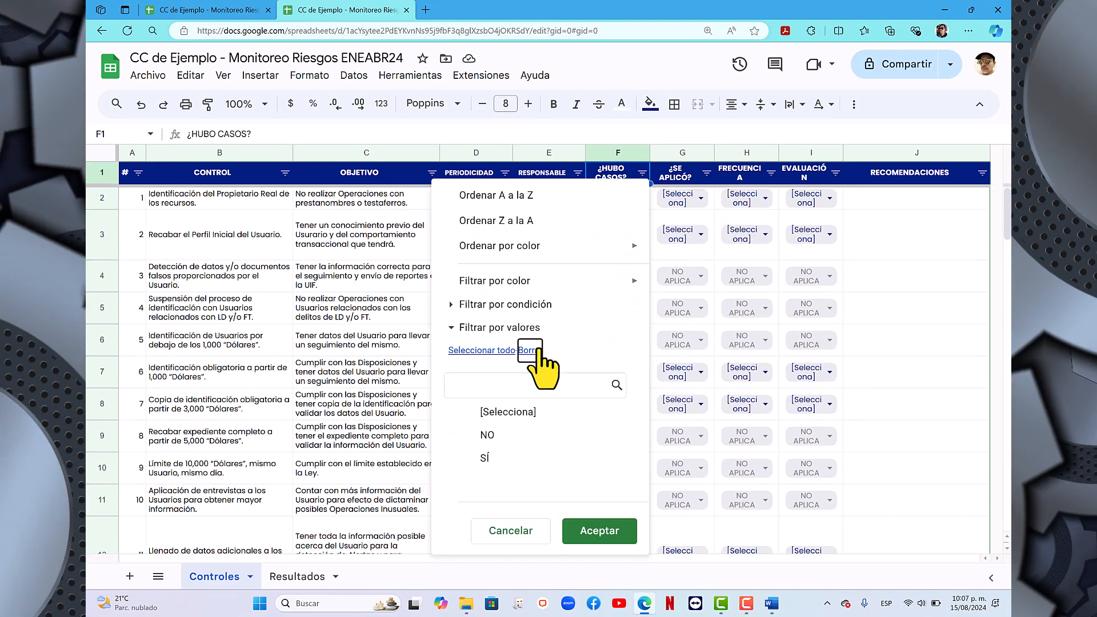
pyautogui.click(490, 460)
pyautogui.click(598, 531)
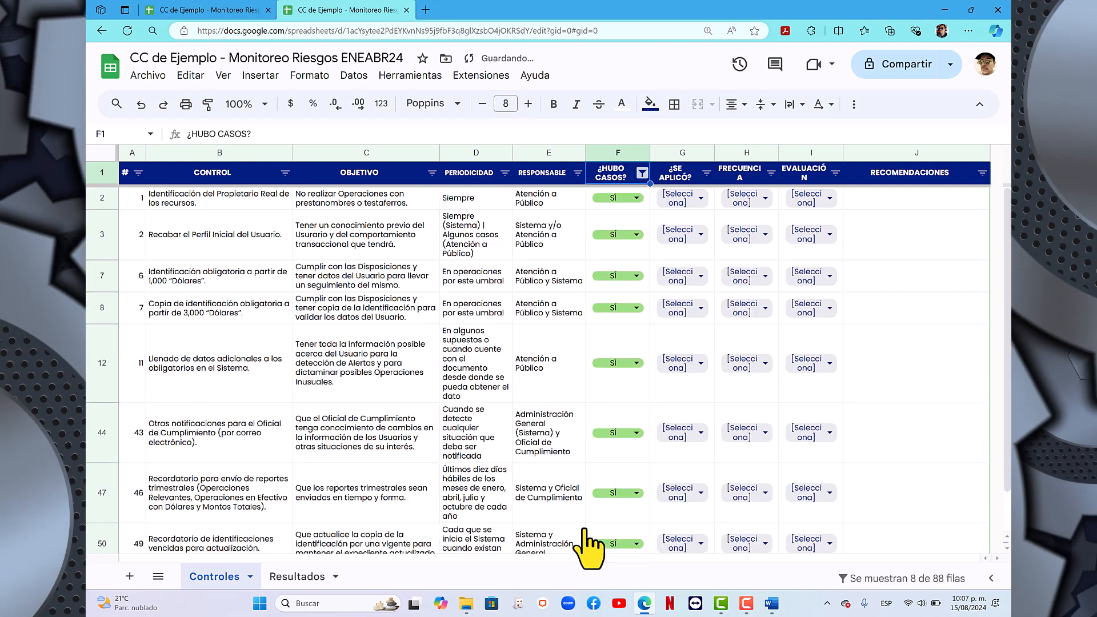
# - Review the filtered list of controls that had cases, from the first row to the last
pyautogui.scroll(-2, 557, 472)
pyautogui.scroll(2, 557, 472)
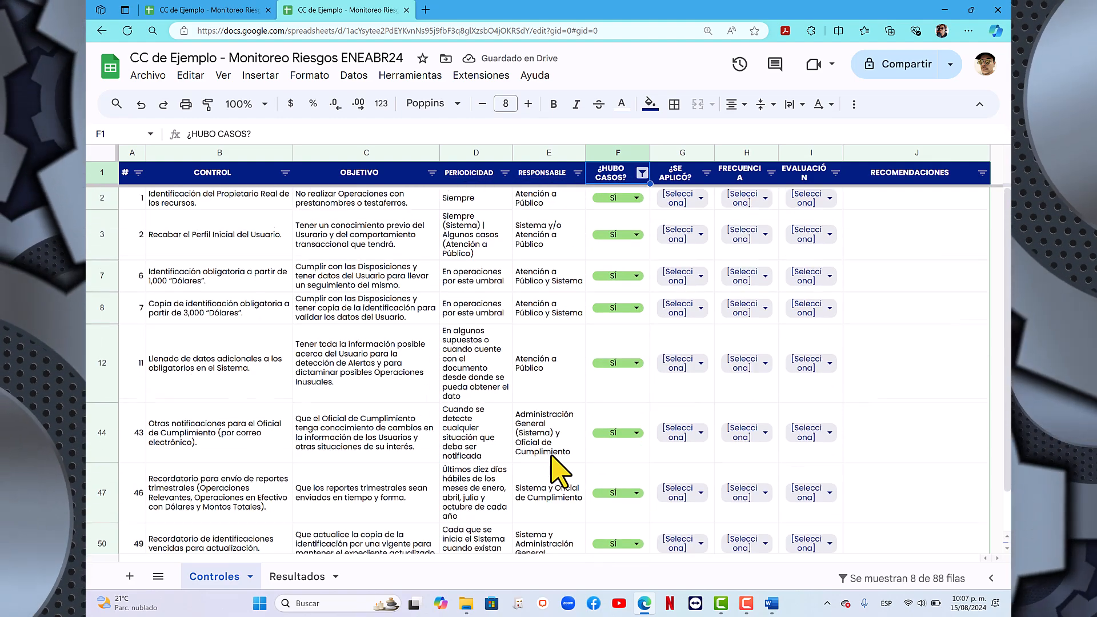
pyautogui.scroll(-2, 557, 471)
pyautogui.scroll(2, 557, 472)
pyautogui.moveTo(225, 197); pyautogui.dragTo(240, 606)
pyautogui.scroll(1, 454, 414)
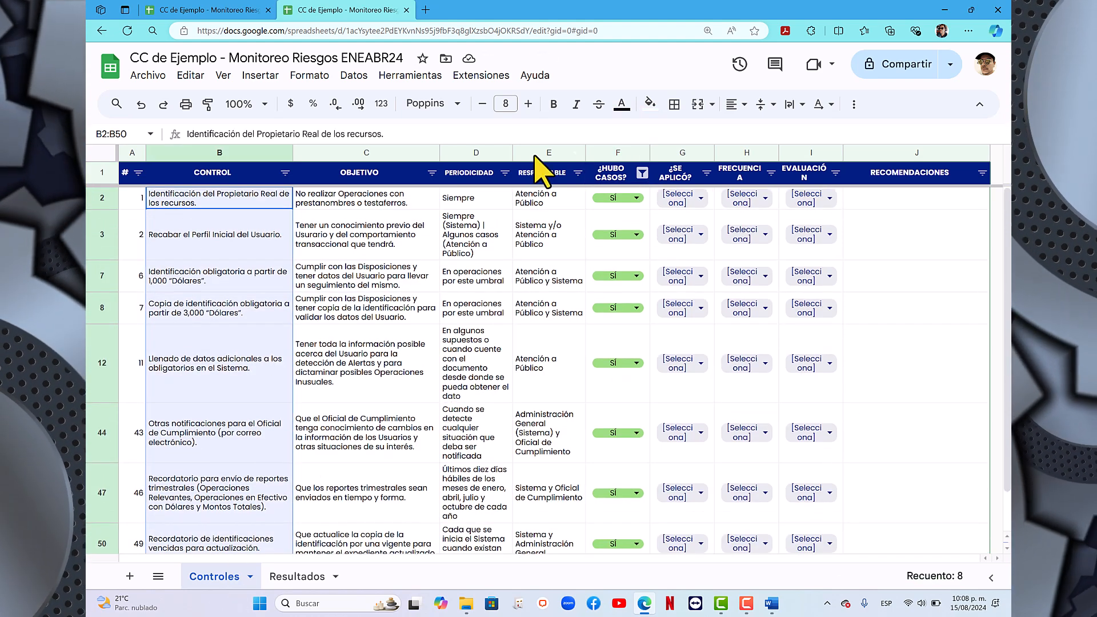
pyautogui.click(880, 234)
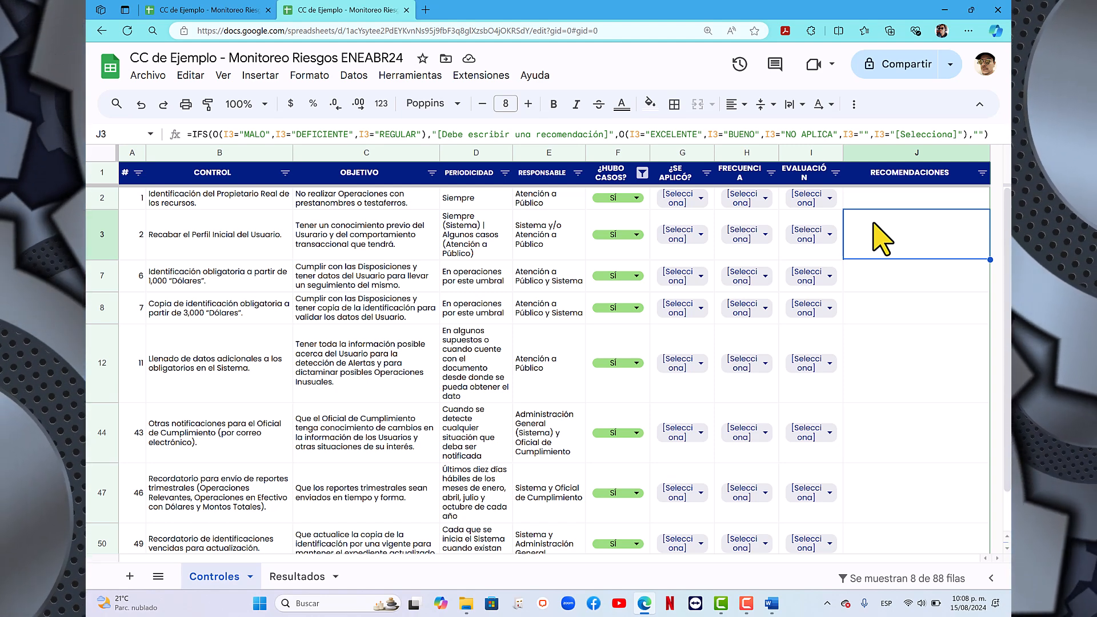
# - For control 1 on identifying the real owner of resources, set ¿SE APLICÓ? to SÍ, FRECUENCIA to SIEMPRE and EVALUACIÓN to EXCELENTE
pyautogui.doubleClick(702, 199)
pyautogui.click(676, 252)
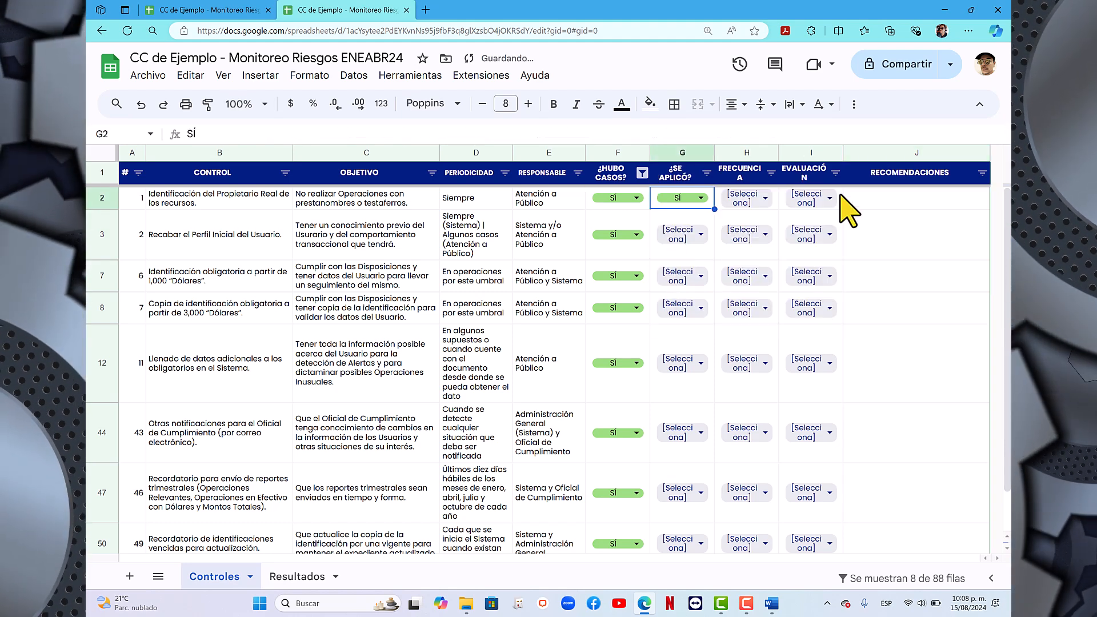
pyautogui.doubleClick(754, 198)
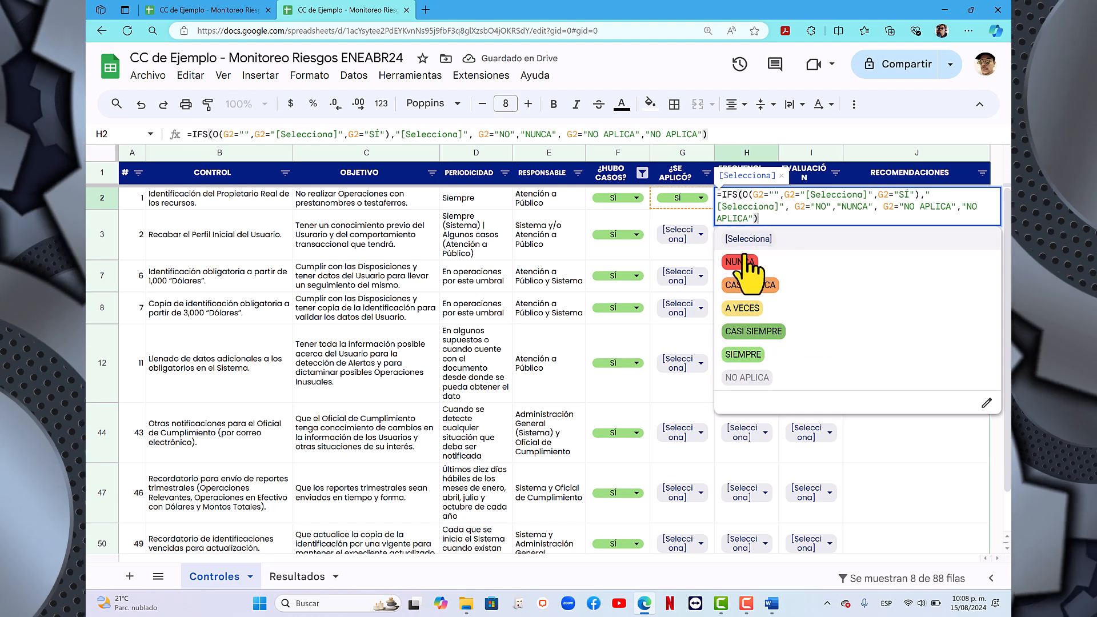
pyautogui.click(759, 354)
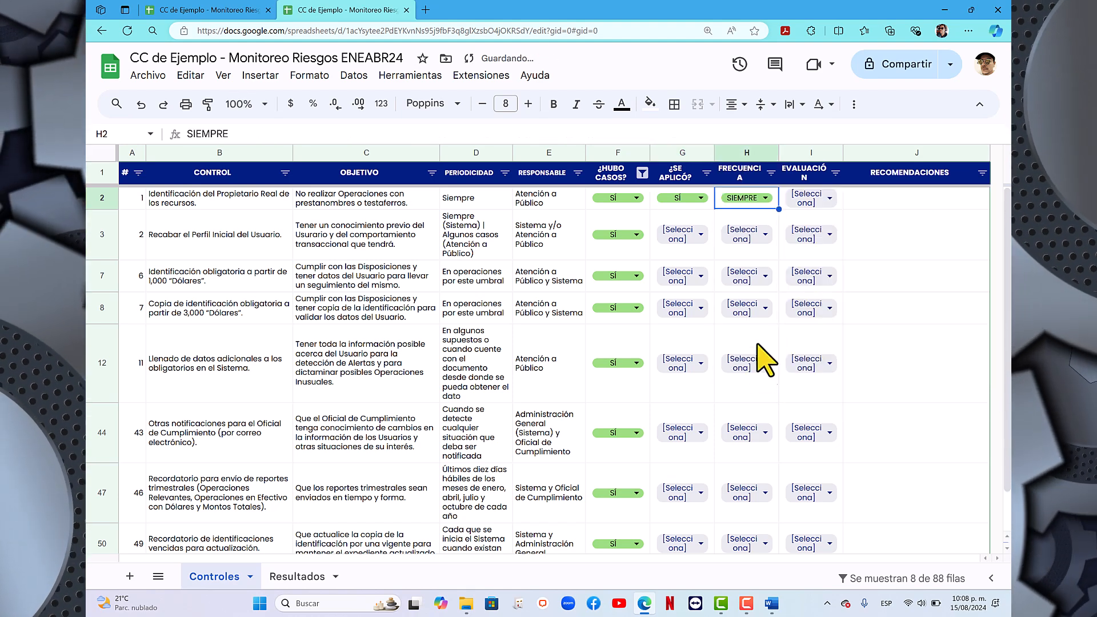
pyautogui.doubleClick(830, 201)
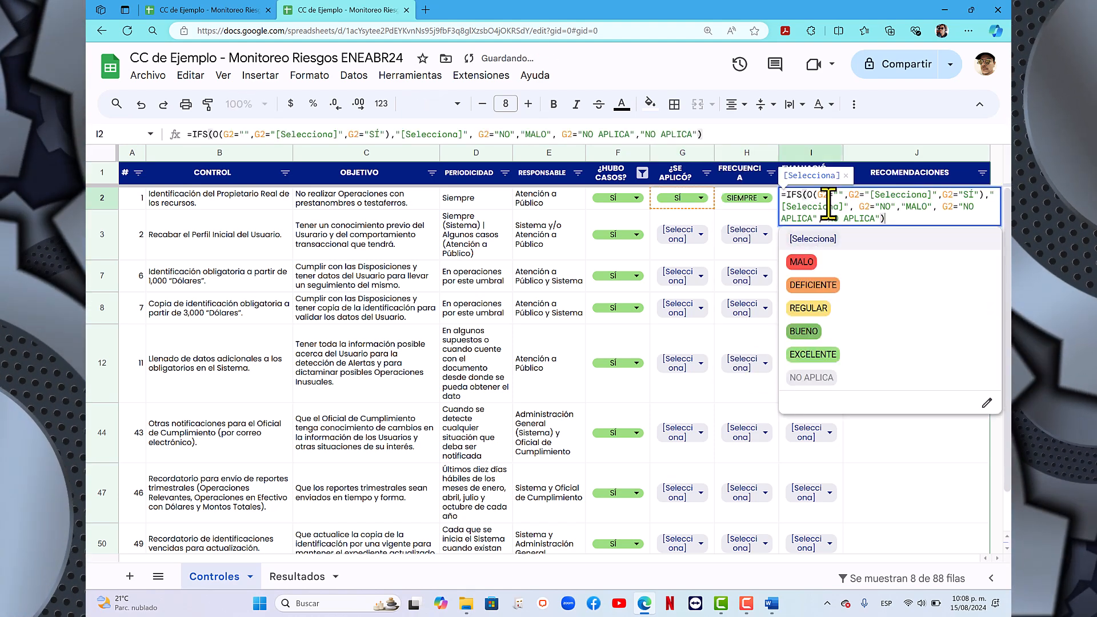
pyautogui.click(823, 359)
# - Examine control 1's RECOMENDACIONES cell and the FRECUENCIA and EVALUACIÓN columns
pyautogui.click(877, 204)
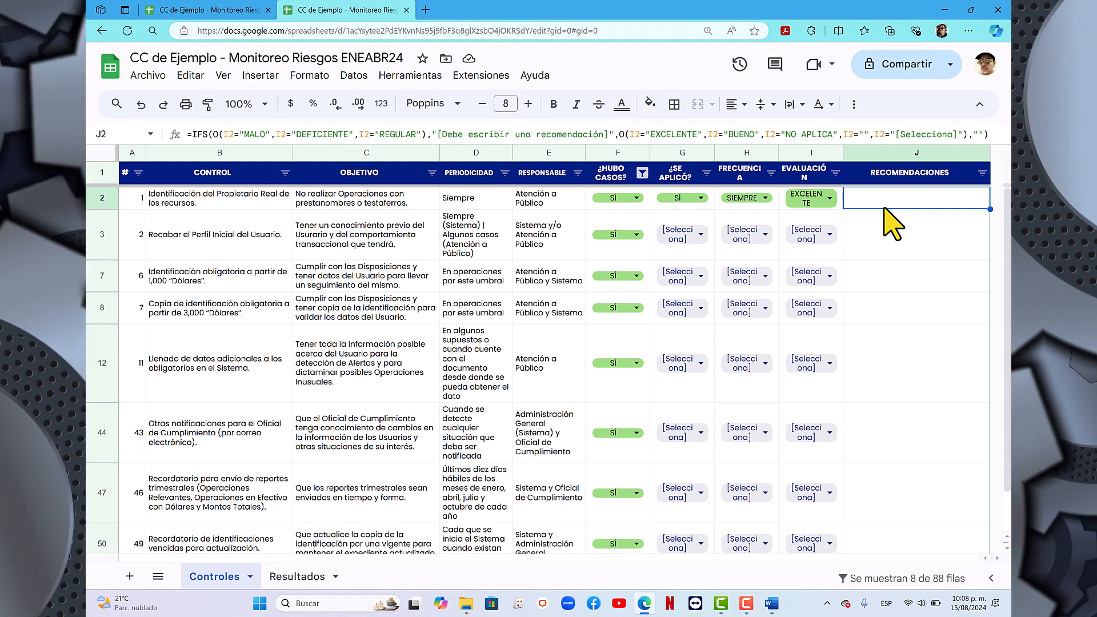
pyautogui.click(734, 151)
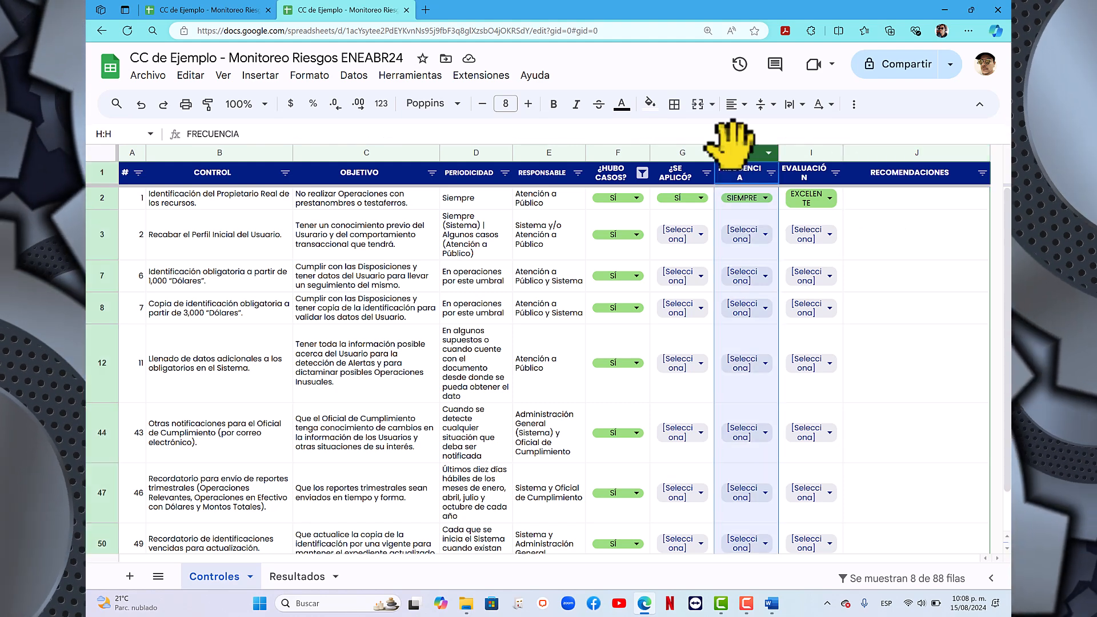
pyautogui.click(906, 234)
pyautogui.moveTo(745, 152); pyautogui.dragTo(805, 152)
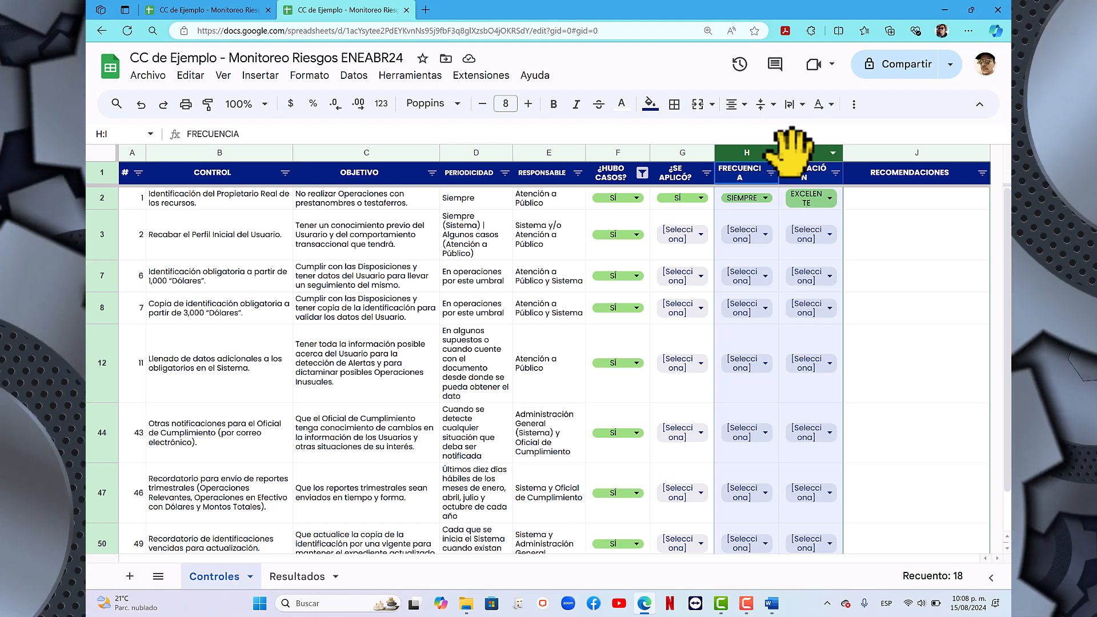
pyautogui.click(774, 208)
pyautogui.click(841, 210)
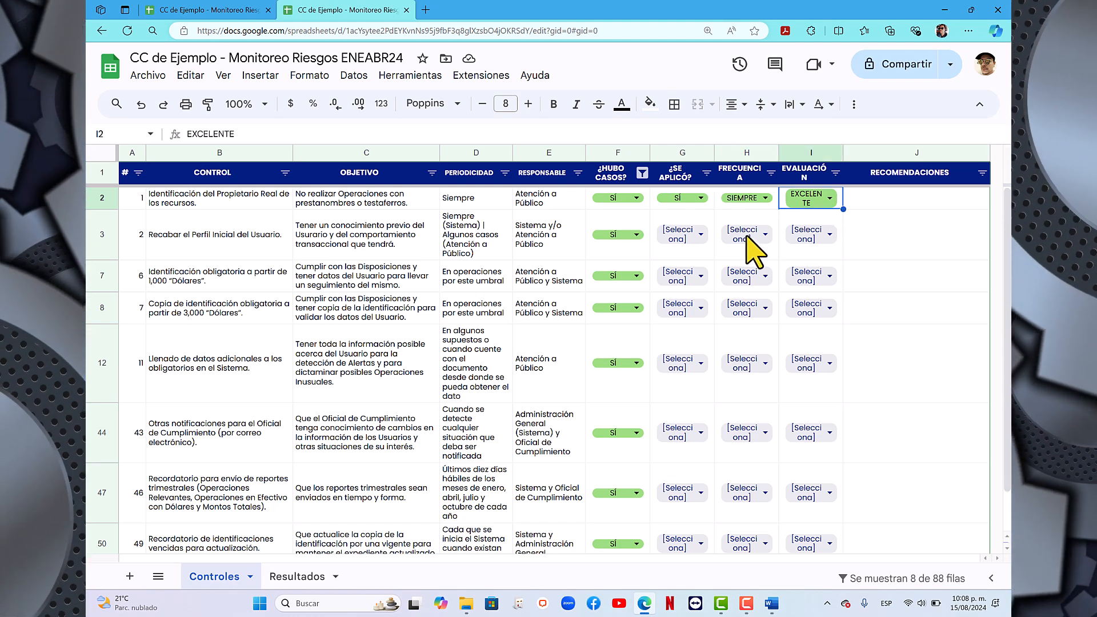
# - For control 2 on gathering the user's initial profile, set ¿SE APLICÓ? to SÍ, FRECUENCIA to SIEMPRE and EVALUACIÓN to EXCELENTE
pyautogui.doubleClick(704, 235)
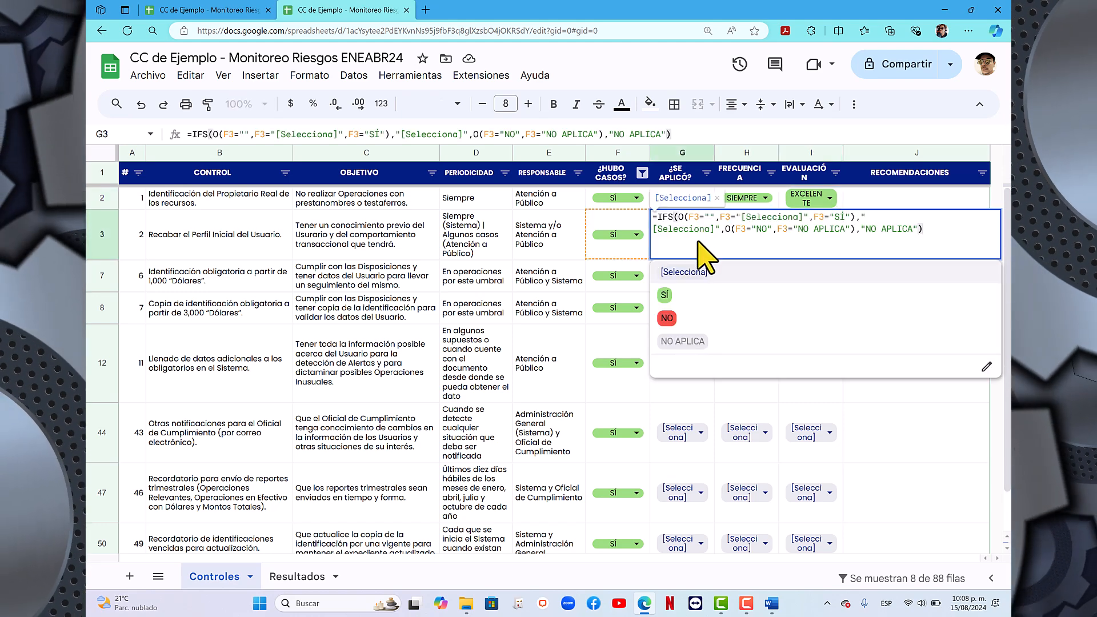
pyautogui.click(674, 296)
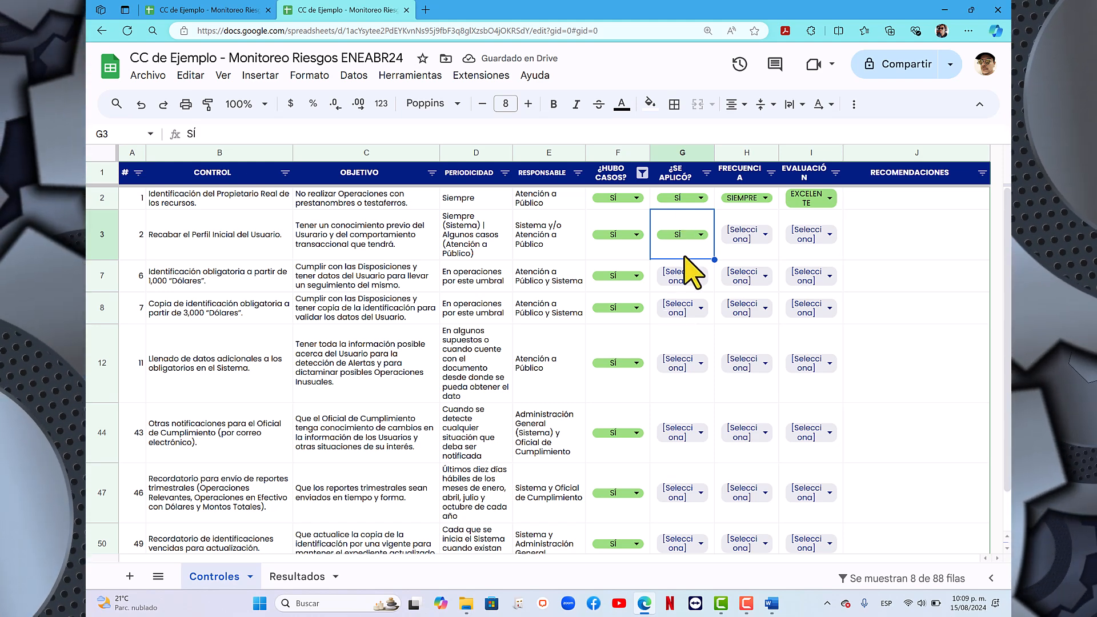
pyautogui.doubleClick(763, 243)
pyautogui.click(743, 388)
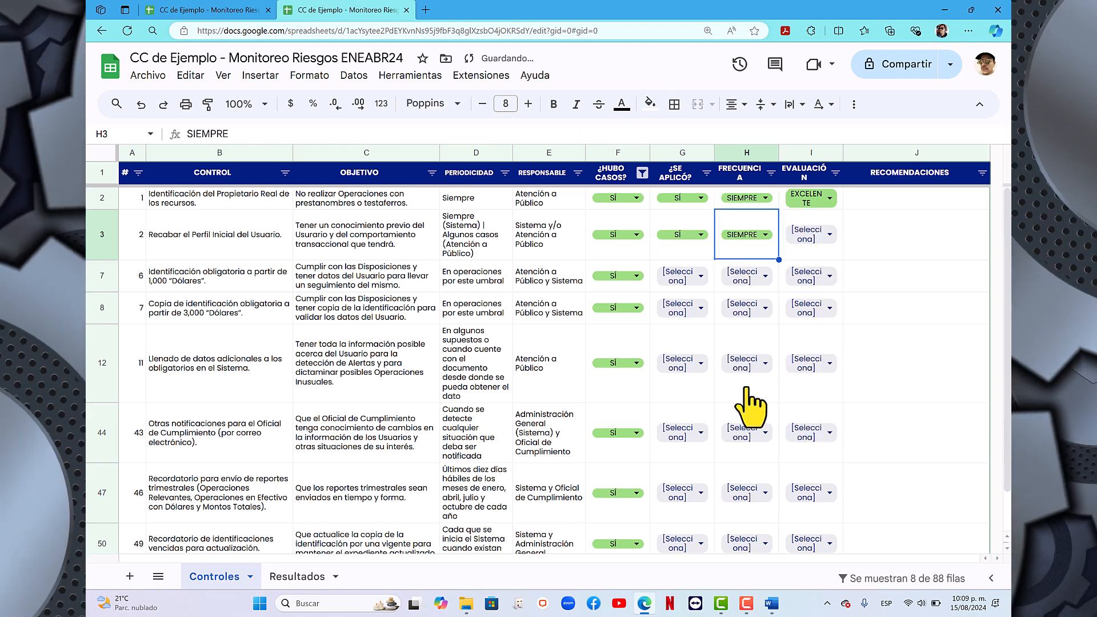
pyautogui.doubleClick(833, 242)
pyautogui.click(817, 387)
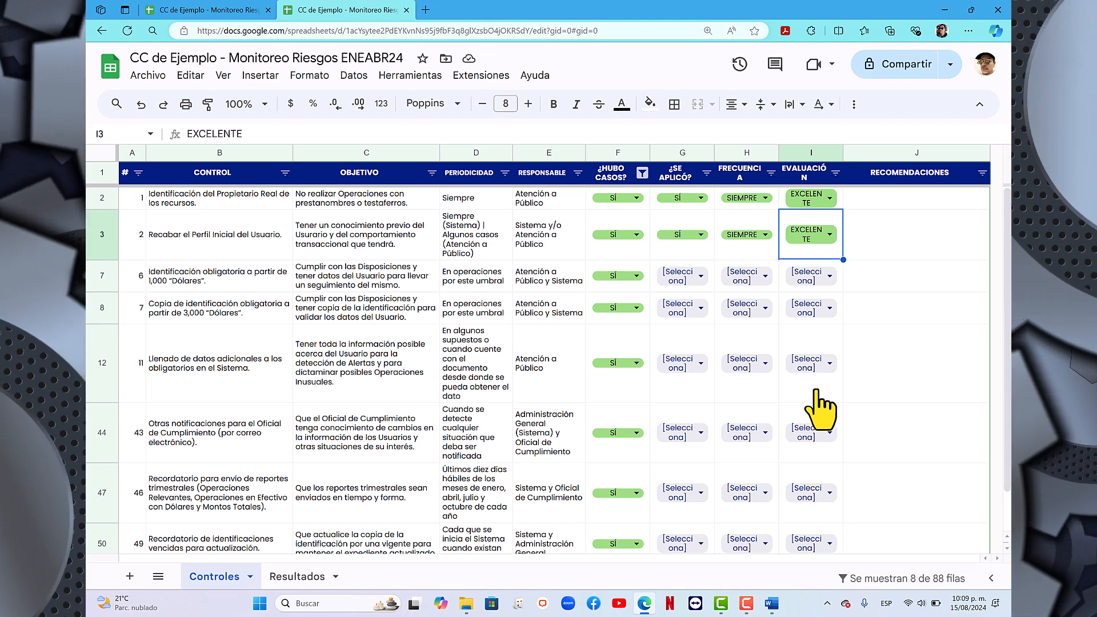
# - For control 6 on mandatory identification from 1,000 dollars, set ¿SE APLICÓ? to SÍ, FRECUENCIA to SIEMPRE and EVALUACIÓN to EXCELENTE
pyautogui.click(705, 277)
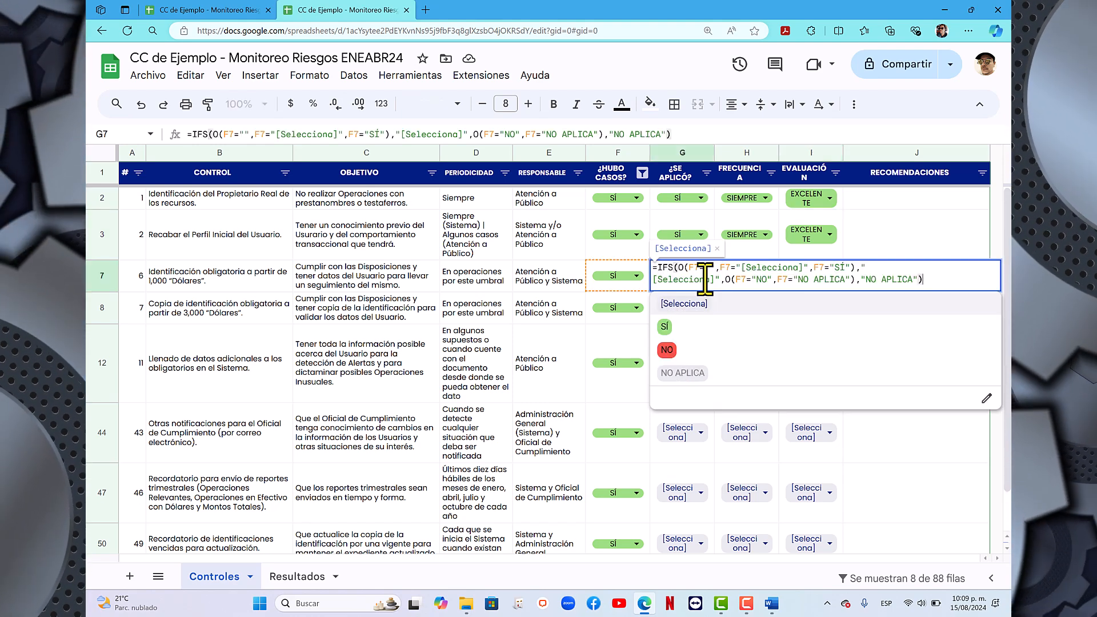
pyautogui.click(667, 337)
pyautogui.click(765, 277)
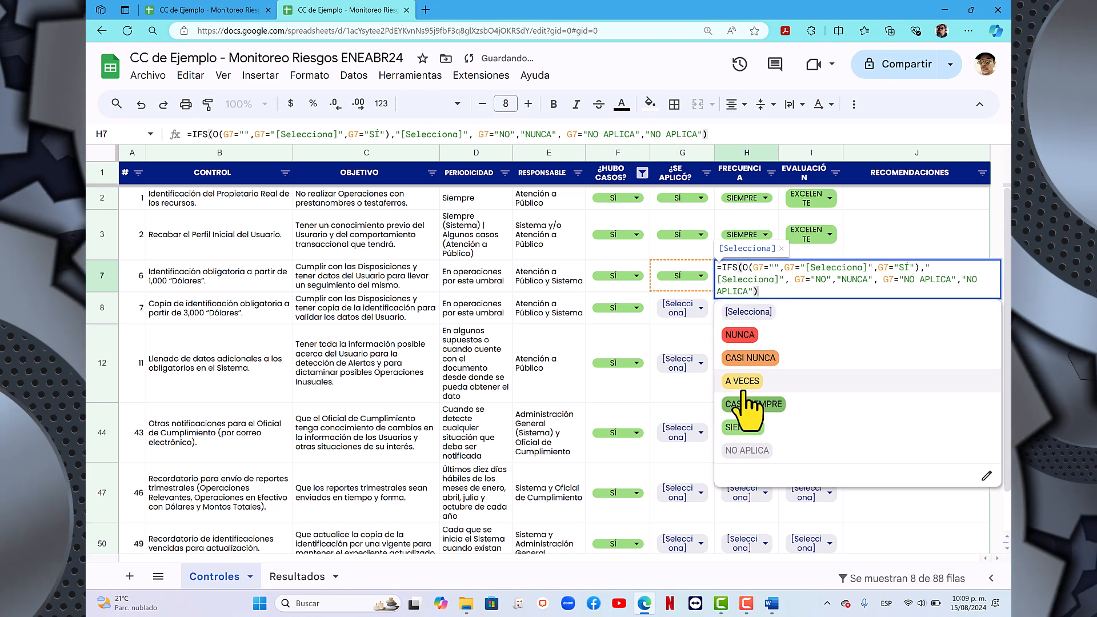
pyautogui.click(746, 431)
pyautogui.click(831, 274)
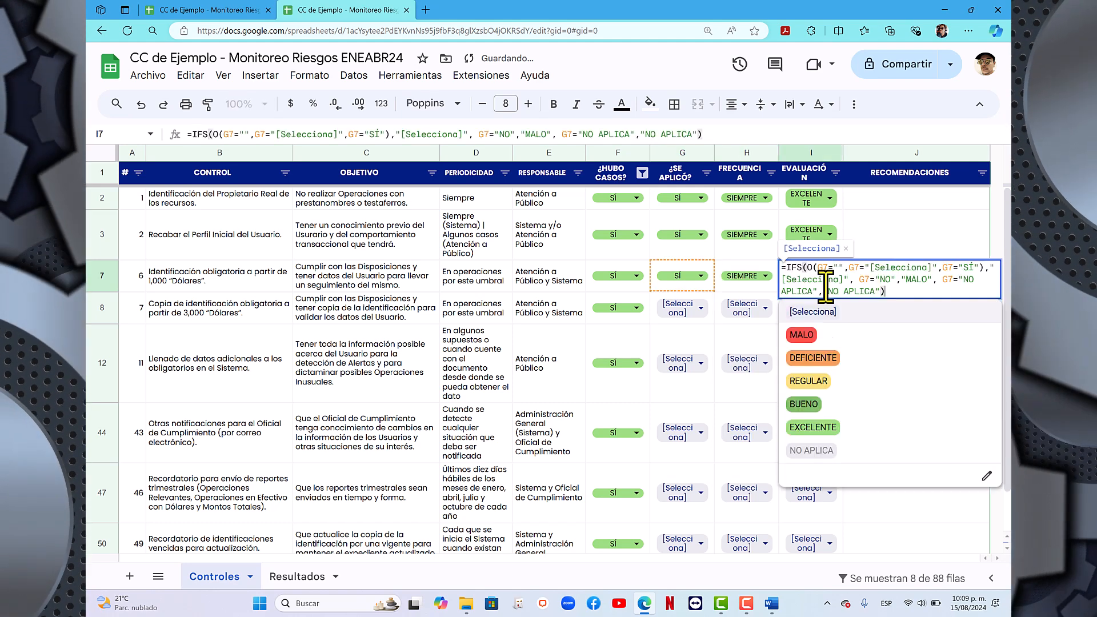
pyautogui.click(827, 437)
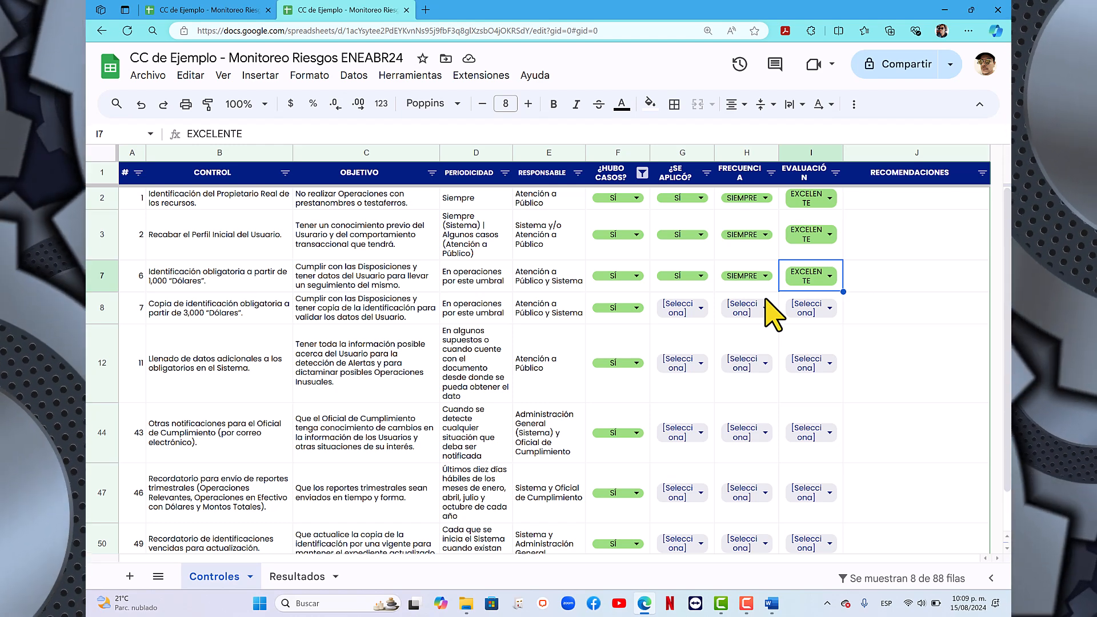
# - For control 7 on mandatory identification copies from 3,000 dollars, set ¿SE APLICÓ? to SÍ, FRECUENCIA to SIEMPRE and EVALUACIÓN to EXCELENTE
pyautogui.click(704, 307)
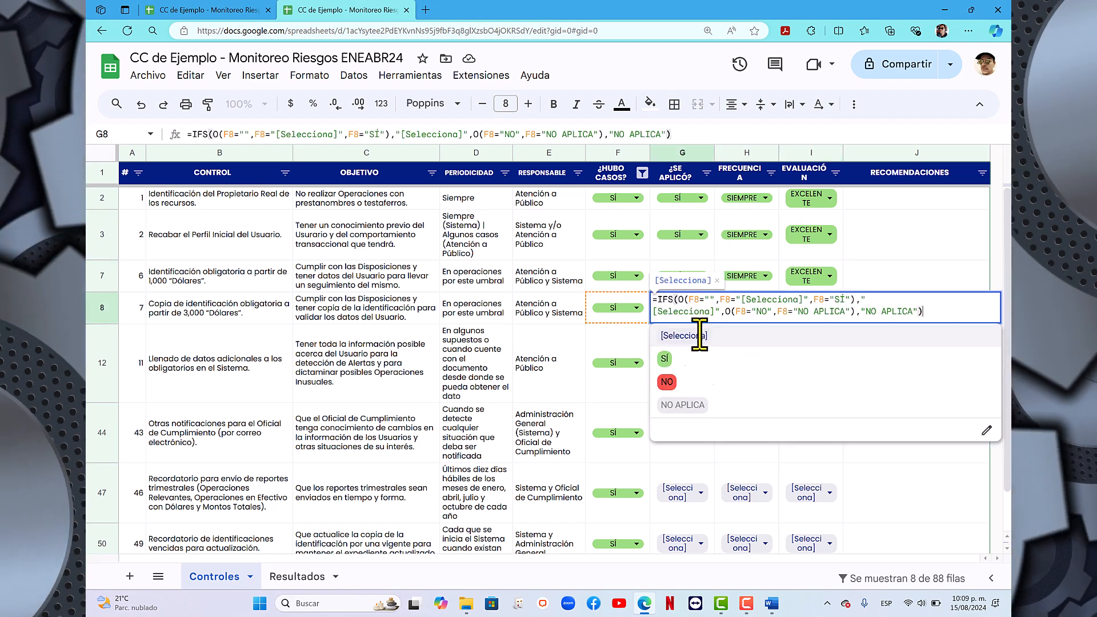
pyautogui.click(680, 360)
pyautogui.click(763, 308)
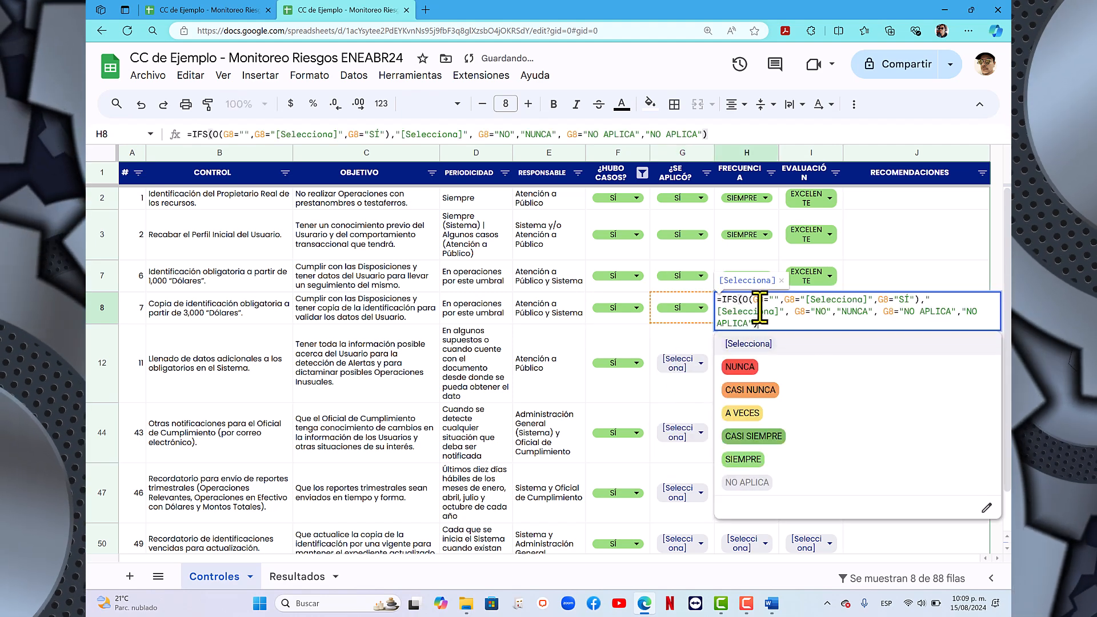
pyautogui.click(753, 457)
pyautogui.click(829, 310)
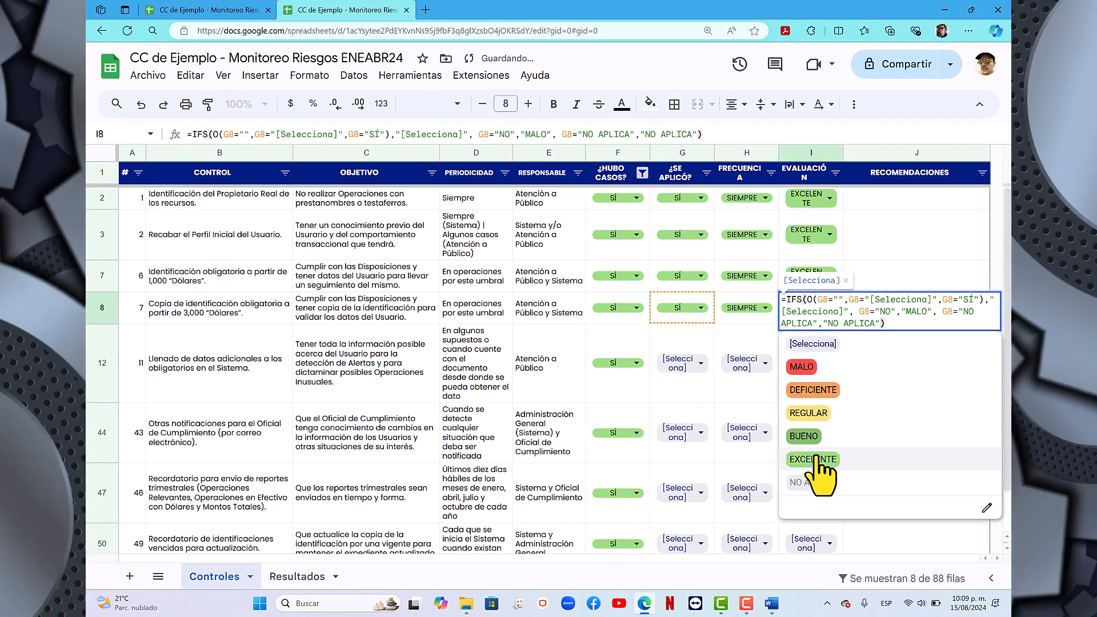
pyautogui.click(759, 459)
# - For control 11 on filling in additional data in the system, set ¿SE APLICÓ? to SÍ, FRECUENCIA to SIEMPRE and EVALUACIÓN to EXCELENTE
pyautogui.scroll(-1, 818, 474)
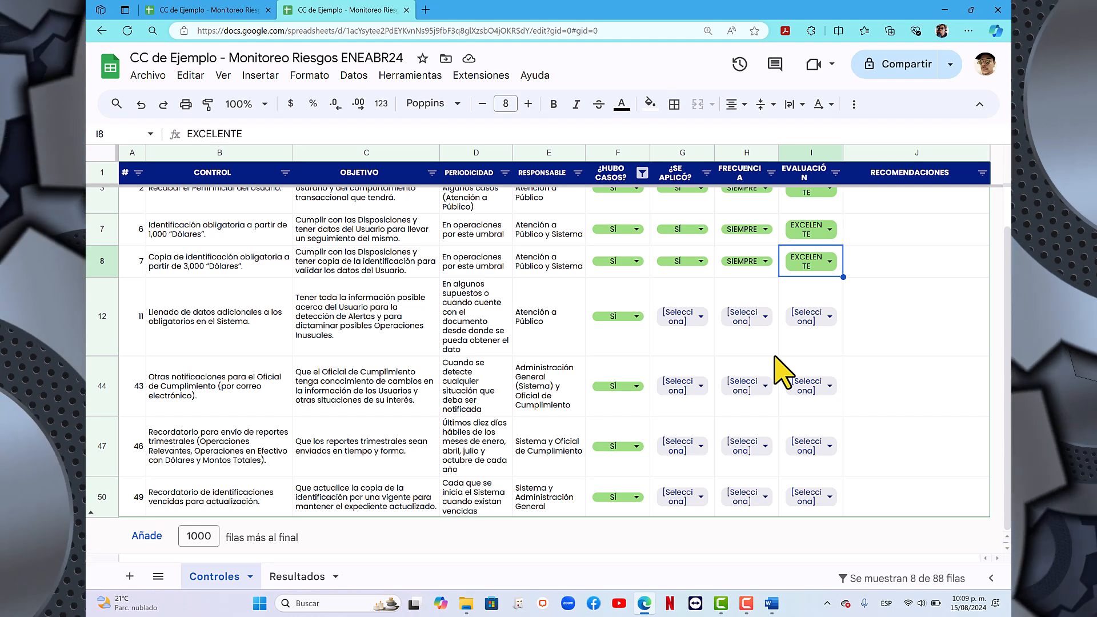
pyautogui.doubleClick(709, 328)
pyautogui.click(683, 390)
pyautogui.doubleClick(754, 340)
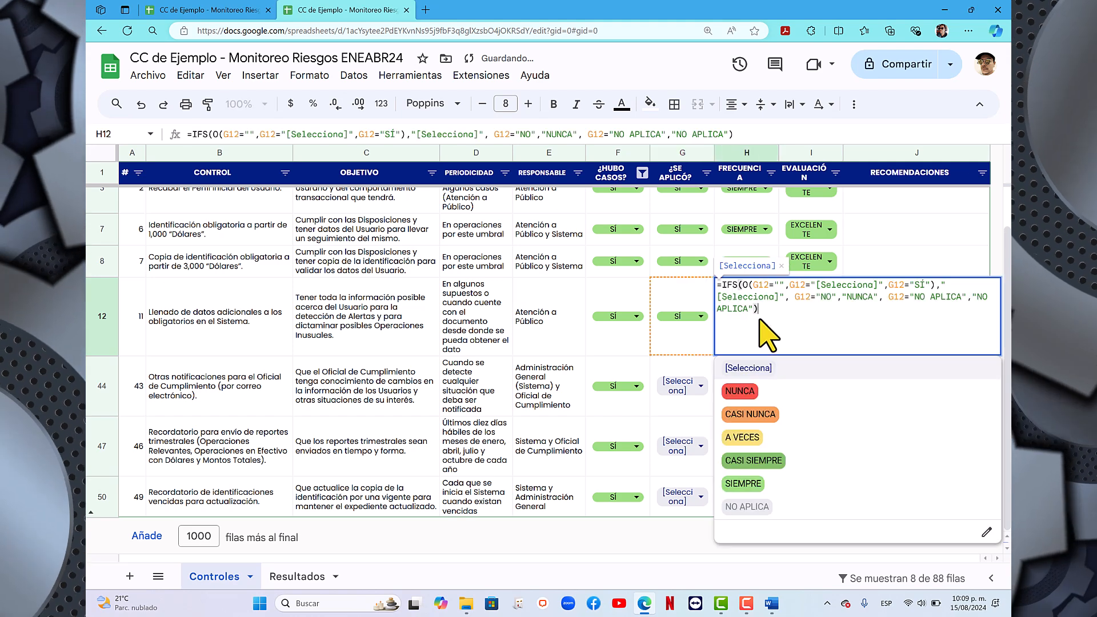
pyautogui.click(749, 483)
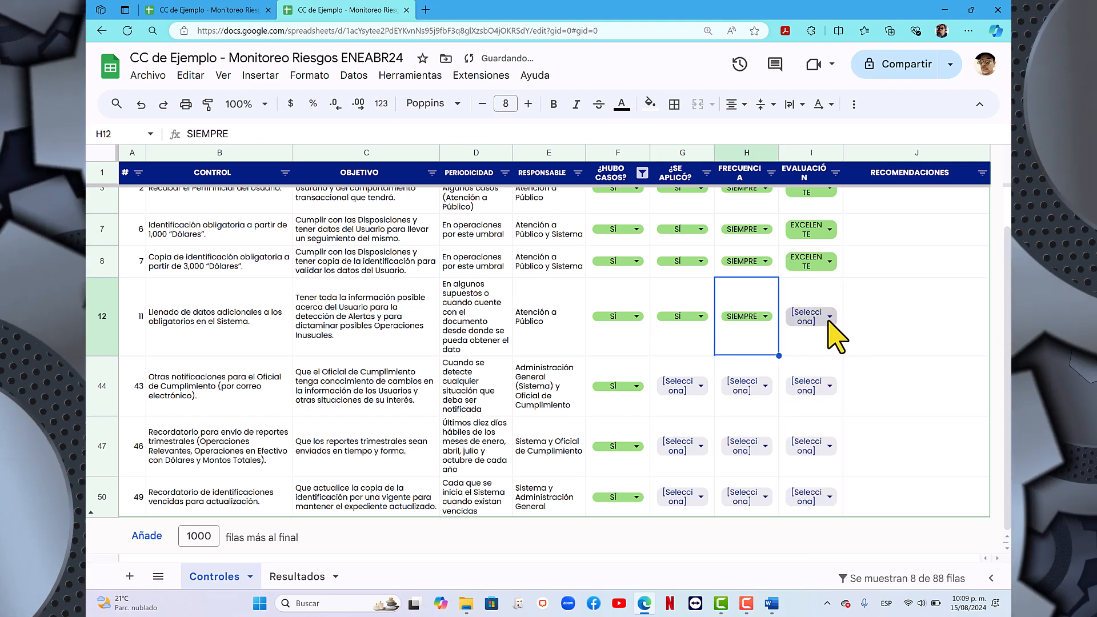
pyautogui.doubleClick(832, 327)
pyautogui.click(812, 483)
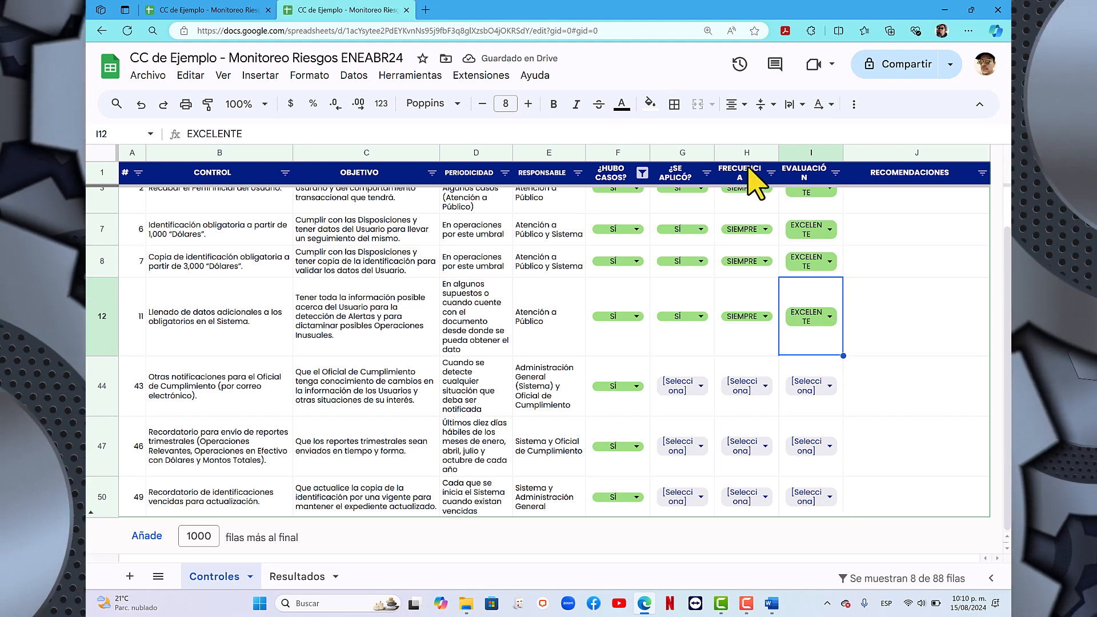
# - Examine the FRECUENCIA and EVALUACIÓN columns, along with control 43's recommendations, objective and responsible party
pyautogui.click(760, 152)
pyautogui.click(801, 152)
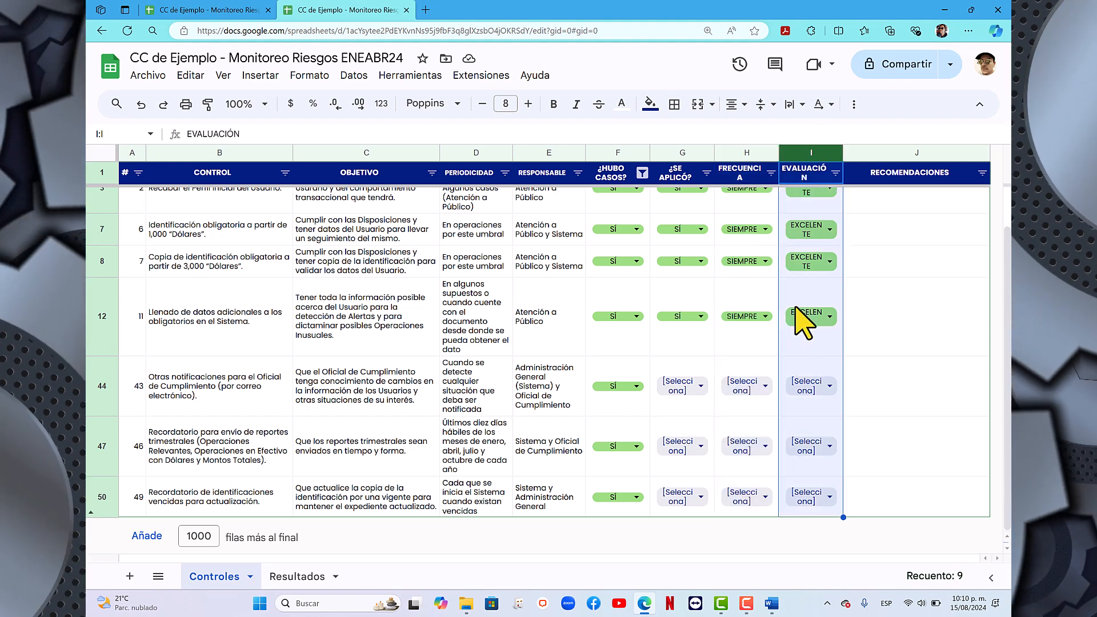
pyautogui.click(888, 394)
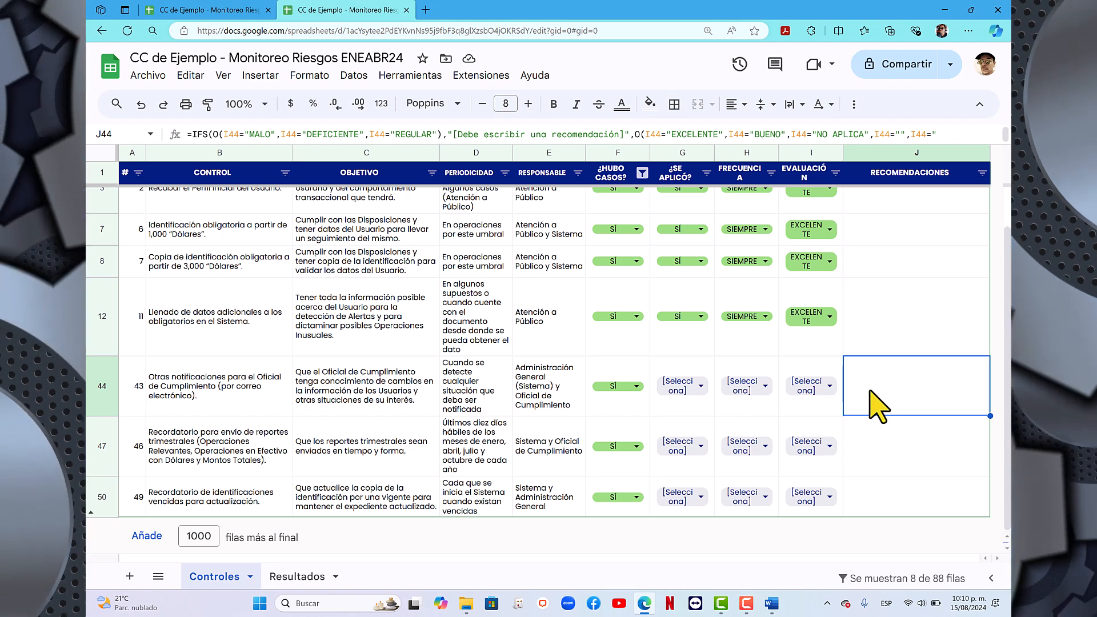
pyautogui.click(382, 384)
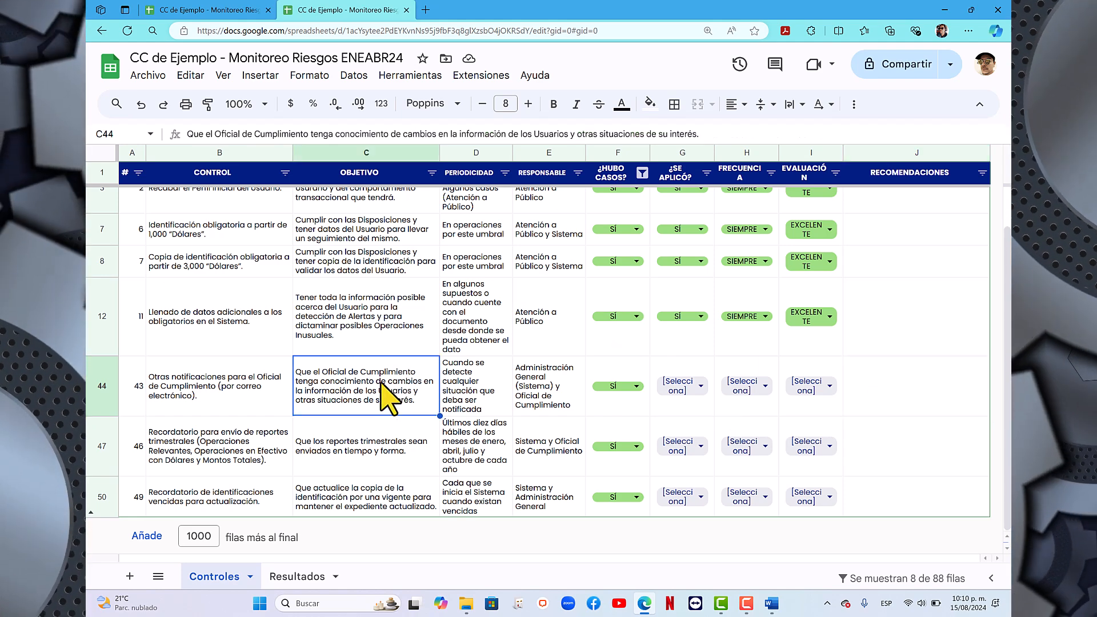
pyautogui.click(102, 386)
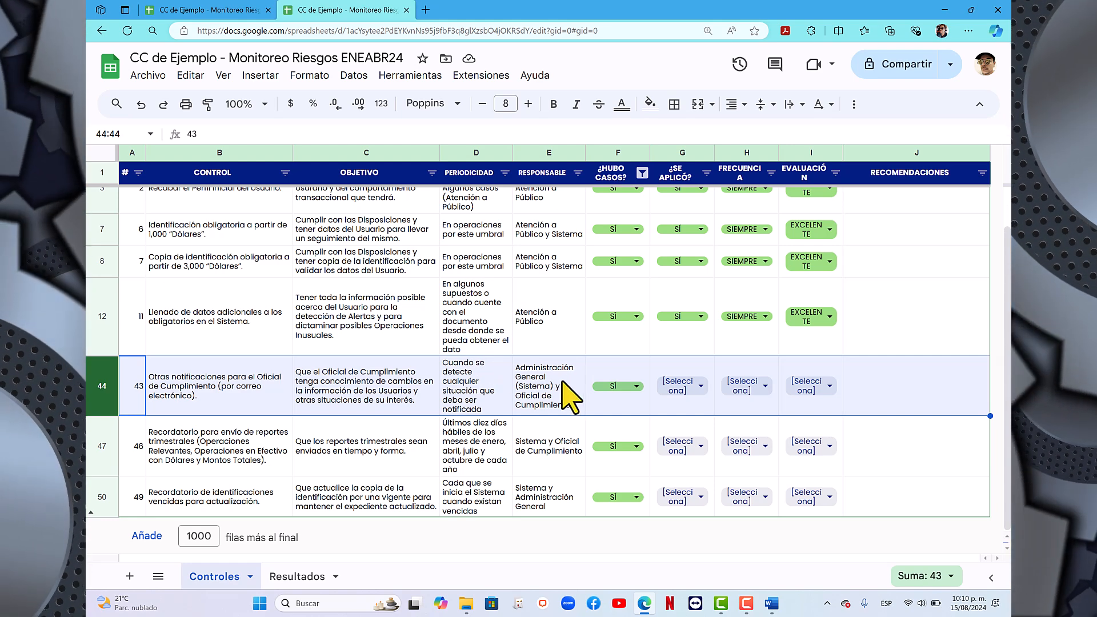
pyautogui.click(537, 383)
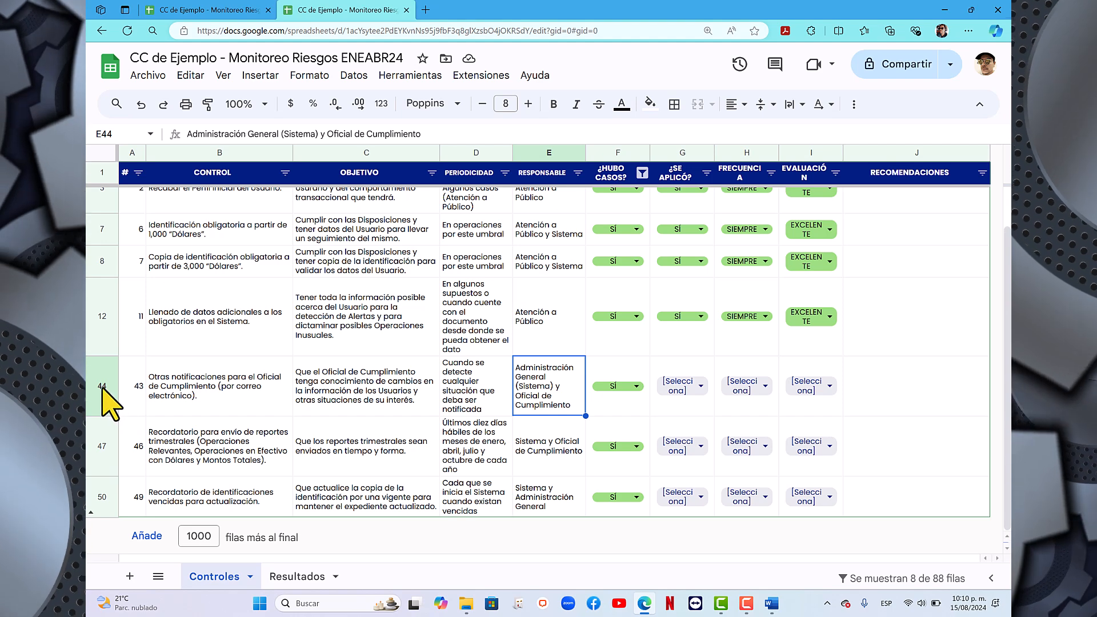
pyautogui.click(104, 391)
# - For control 43 on other notifications to the compliance officer, set ¿SE APLICÓ? to SÍ, FRECUENCIA to SIEMPRE and EVALUACIÓN to MALO
pyautogui.click(717, 400)
pyautogui.doubleClick(707, 388)
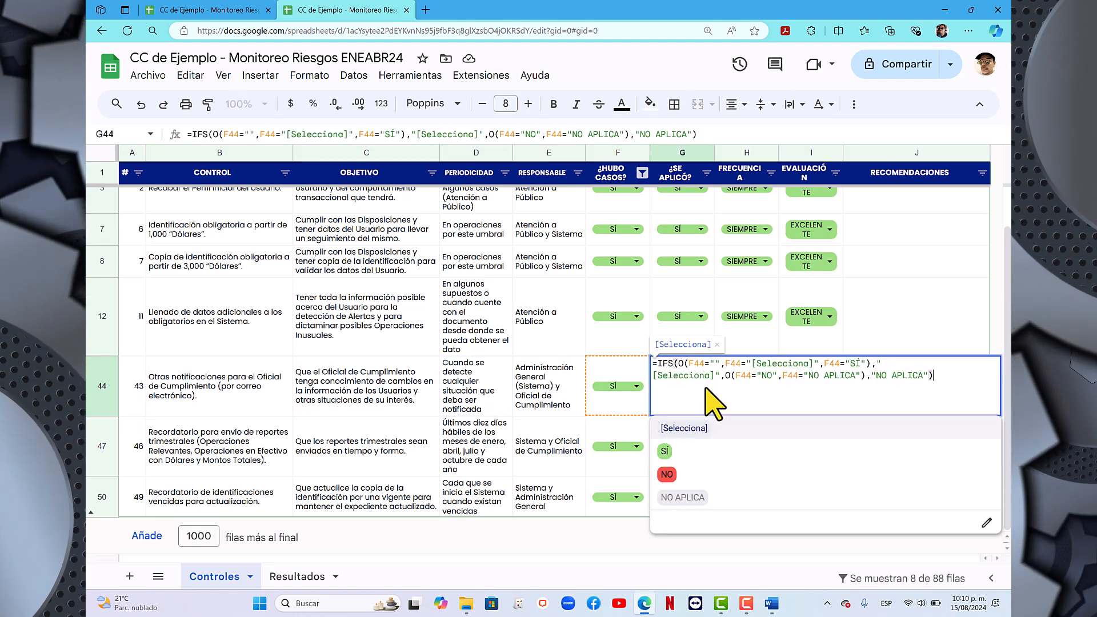
pyautogui.click(665, 450)
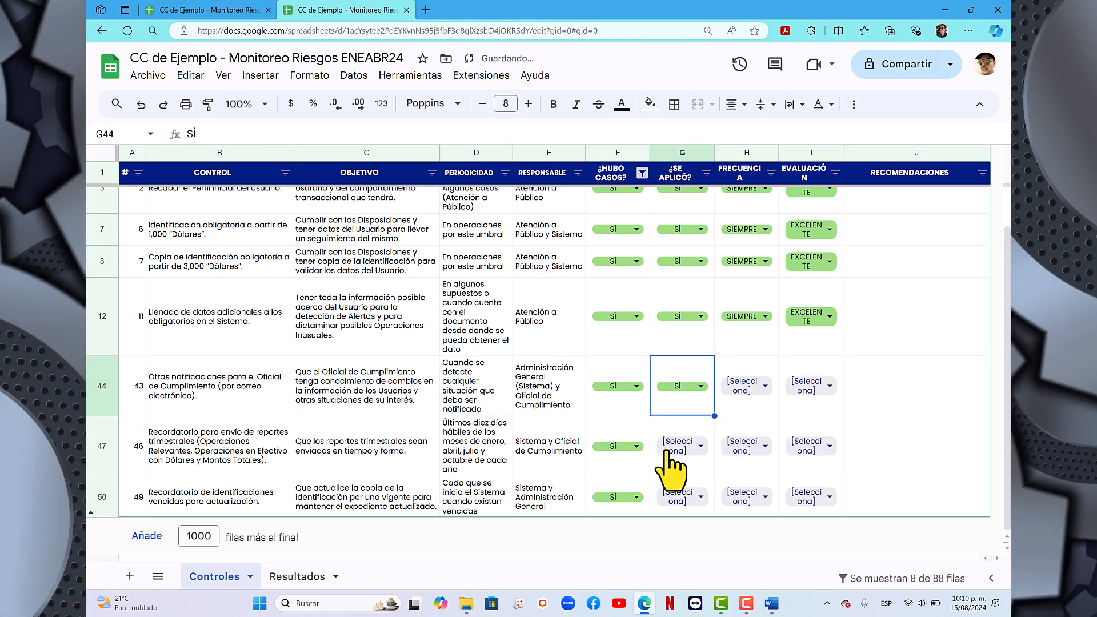
pyautogui.doubleClick(749, 390)
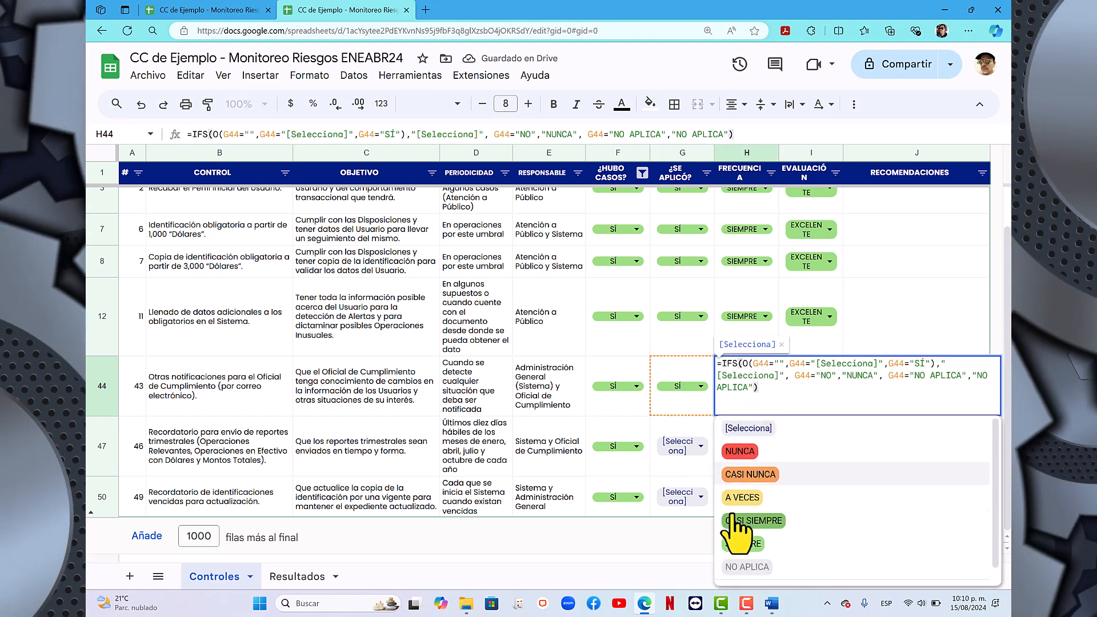
pyautogui.click(744, 546)
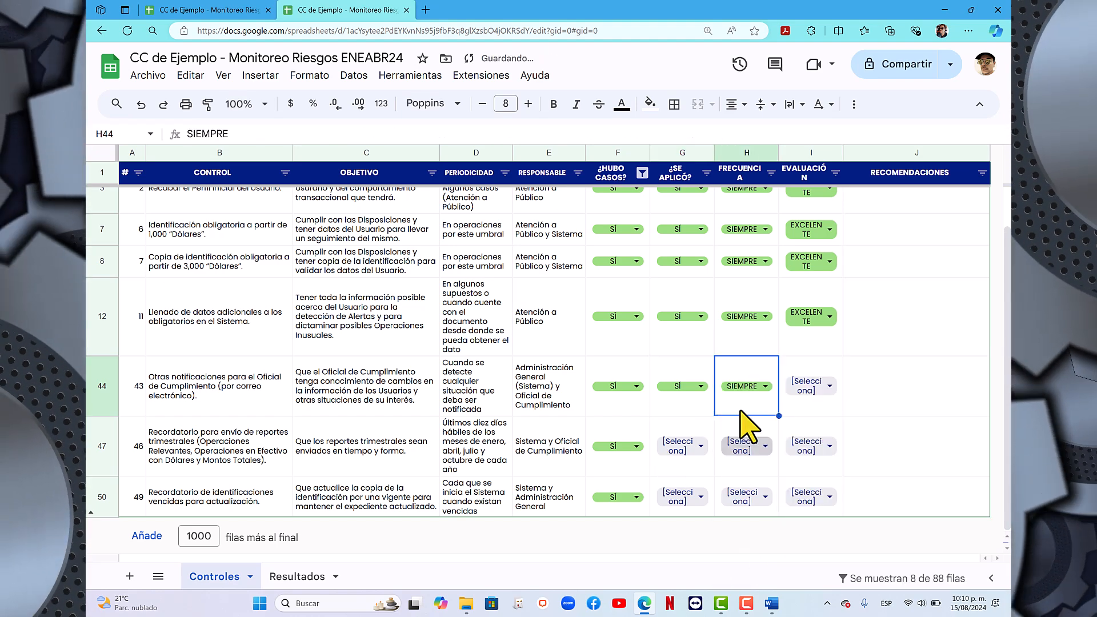
pyautogui.doubleClick(837, 394)
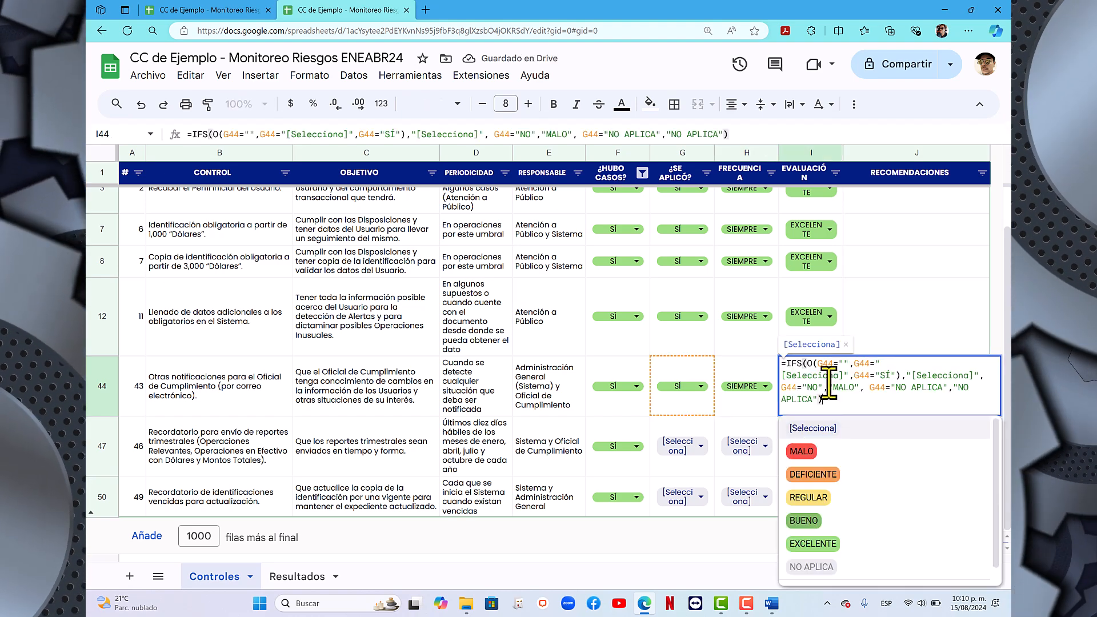
pyautogui.click(808, 464)
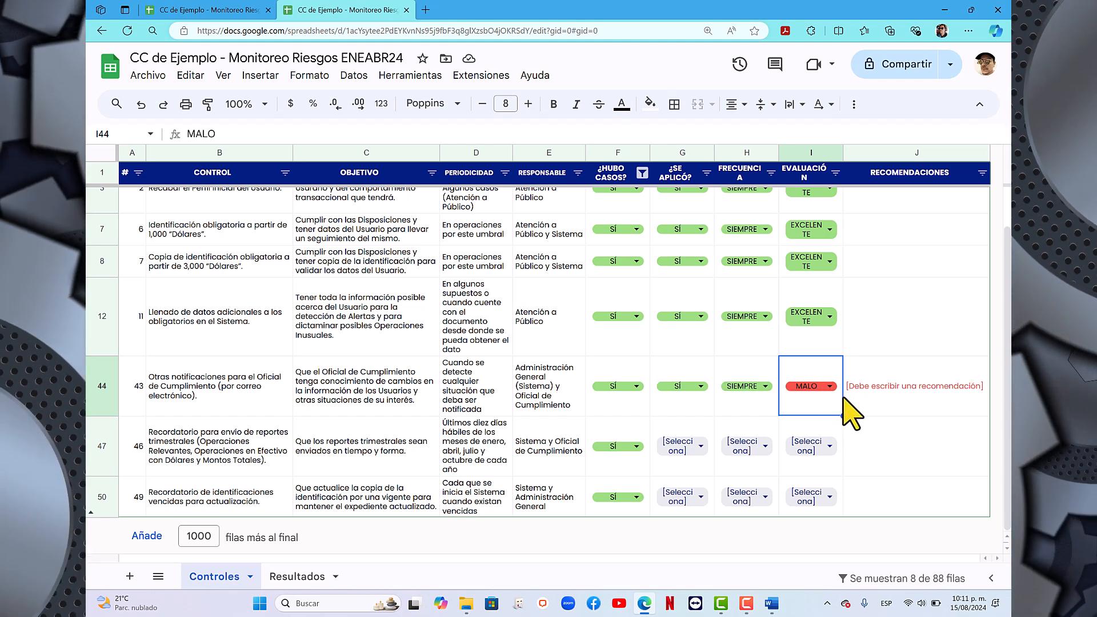
# - Enter "Establecer procedimientos para cada tipo de notificación." as the recommendation for control 43
pyautogui.click(891, 410)
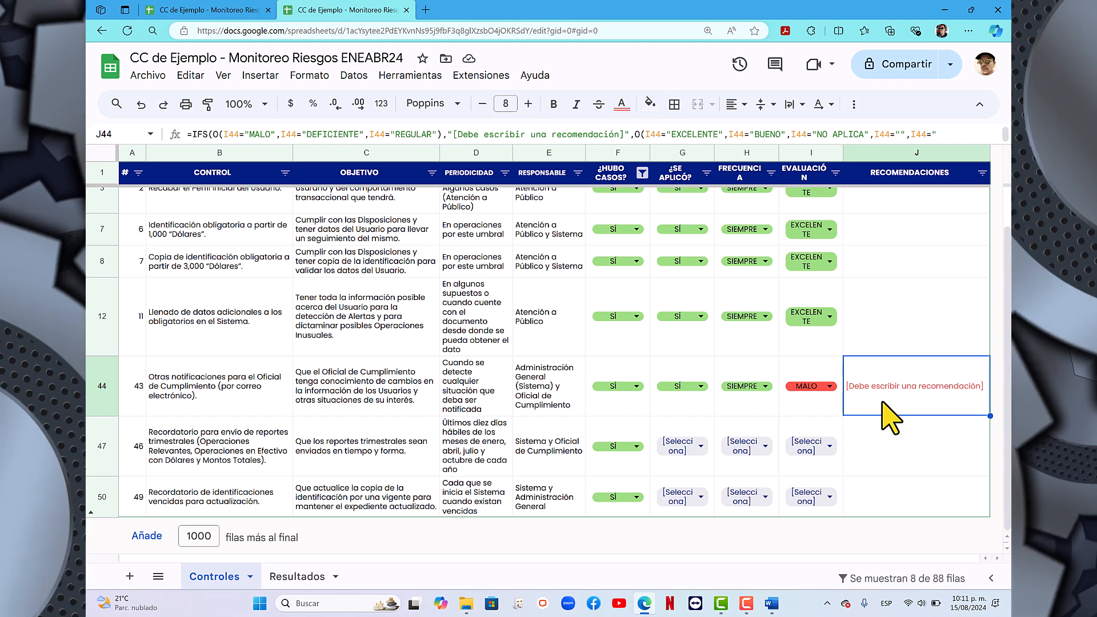
pyautogui.write('Estable')
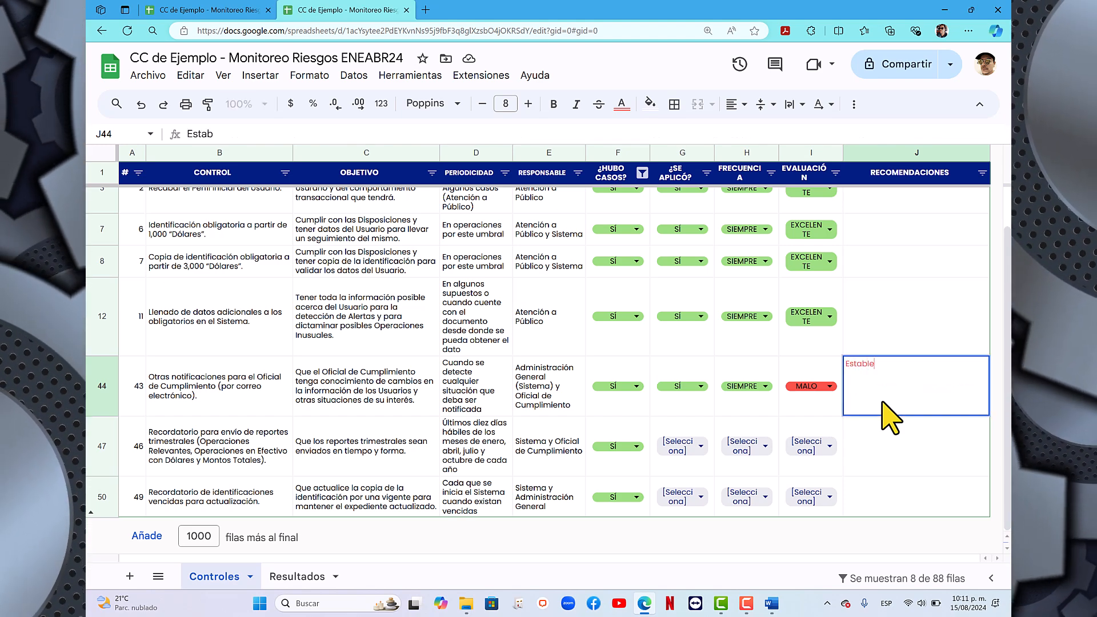
pyautogui.write('cer procediien')
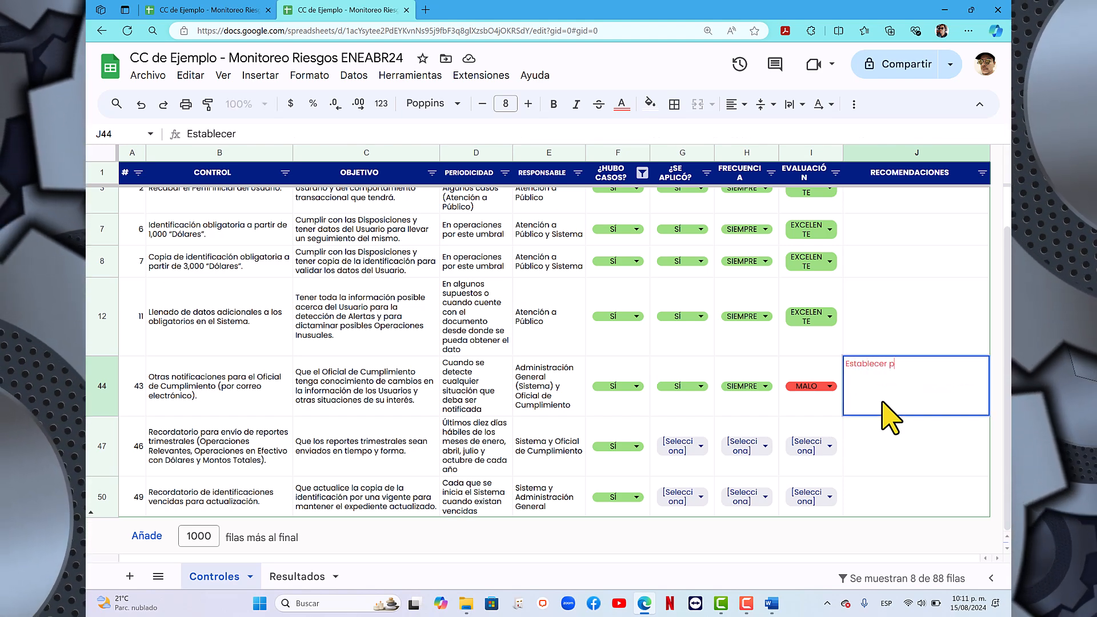
pyautogui.press('BackSpace')
pyautogui.press('BackSpace')
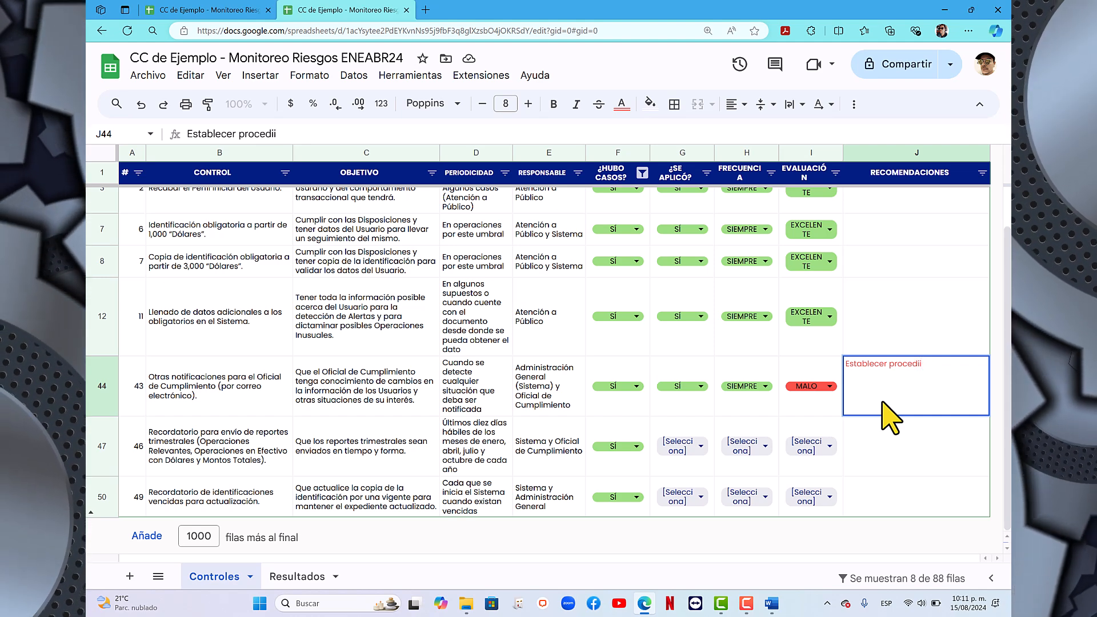
pyautogui.write('mientos ')
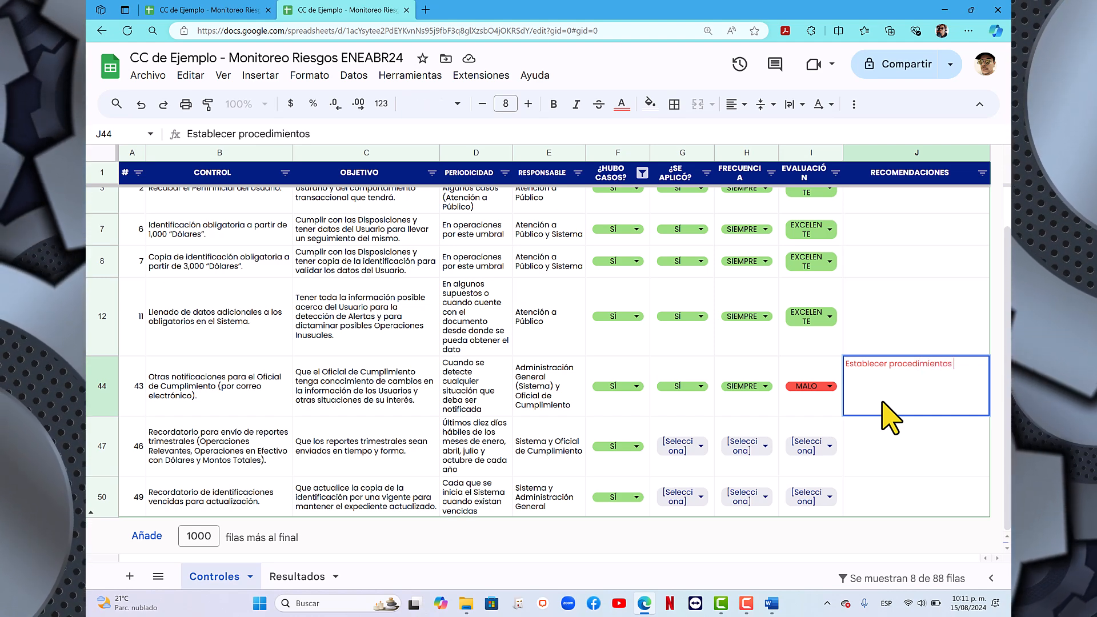
pyautogui.write('para cada')
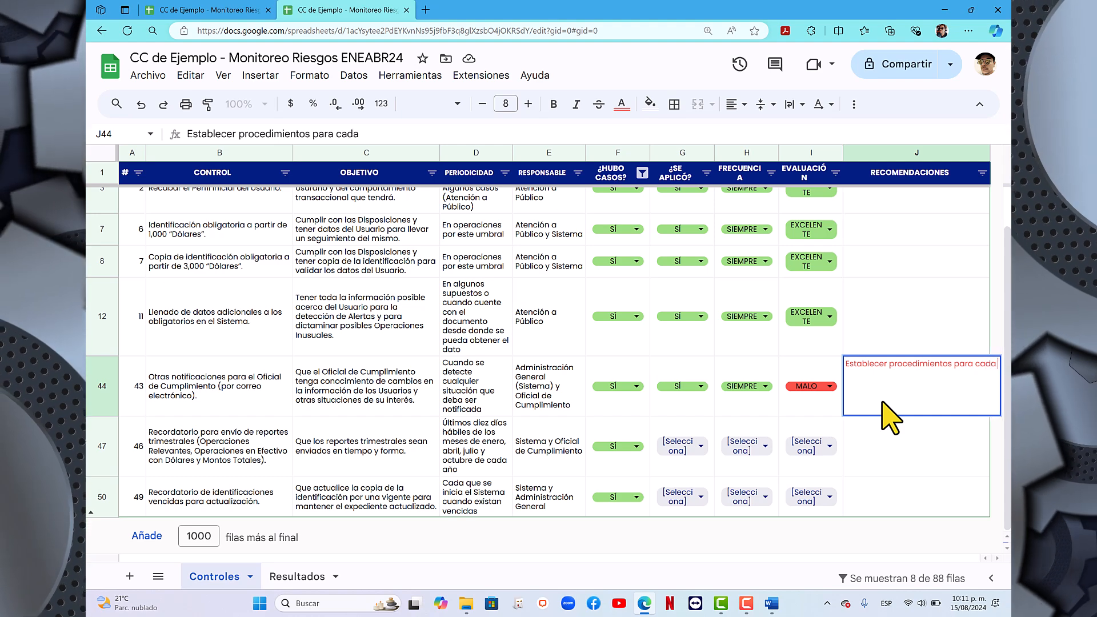
pyautogui.write(' tipo de notifi')
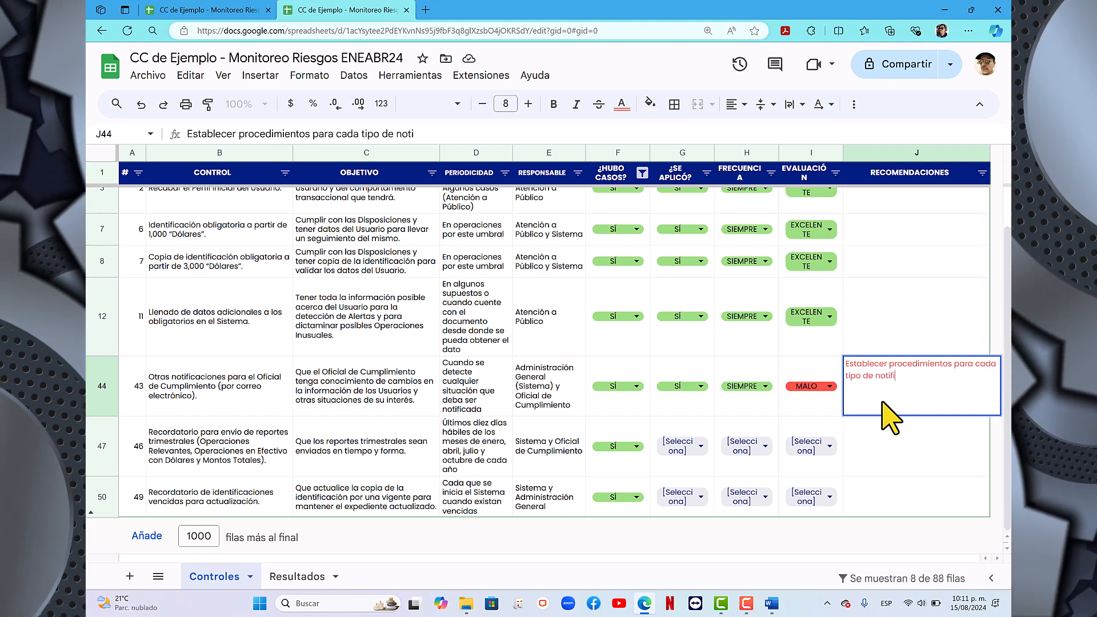
pyautogui.write('caci')
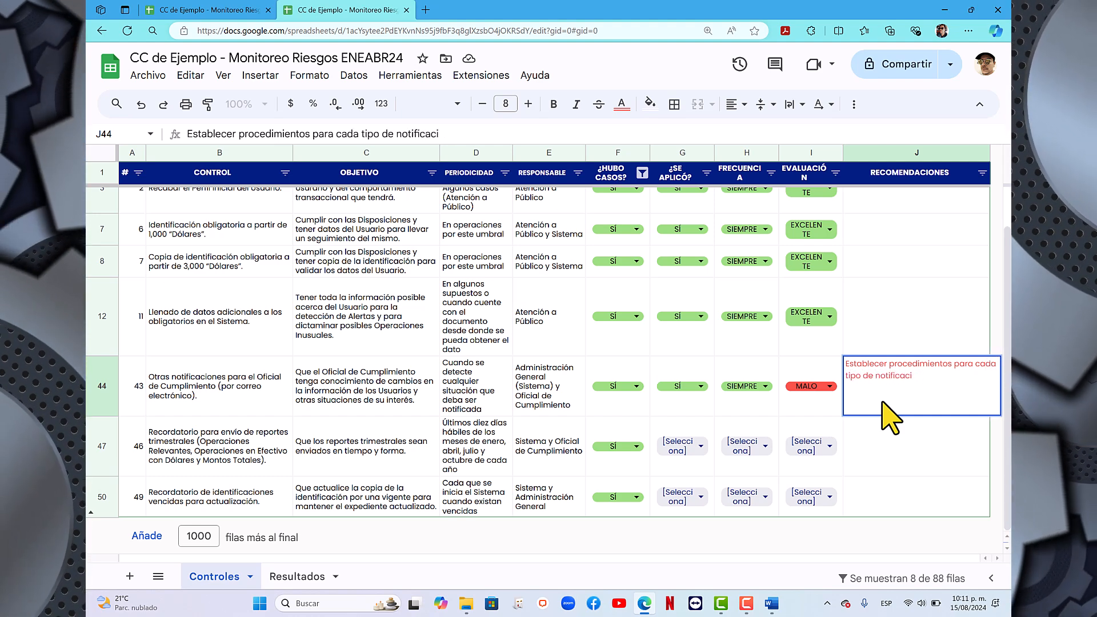
pyautogui.write('ón.')
pyautogui.press('Return')
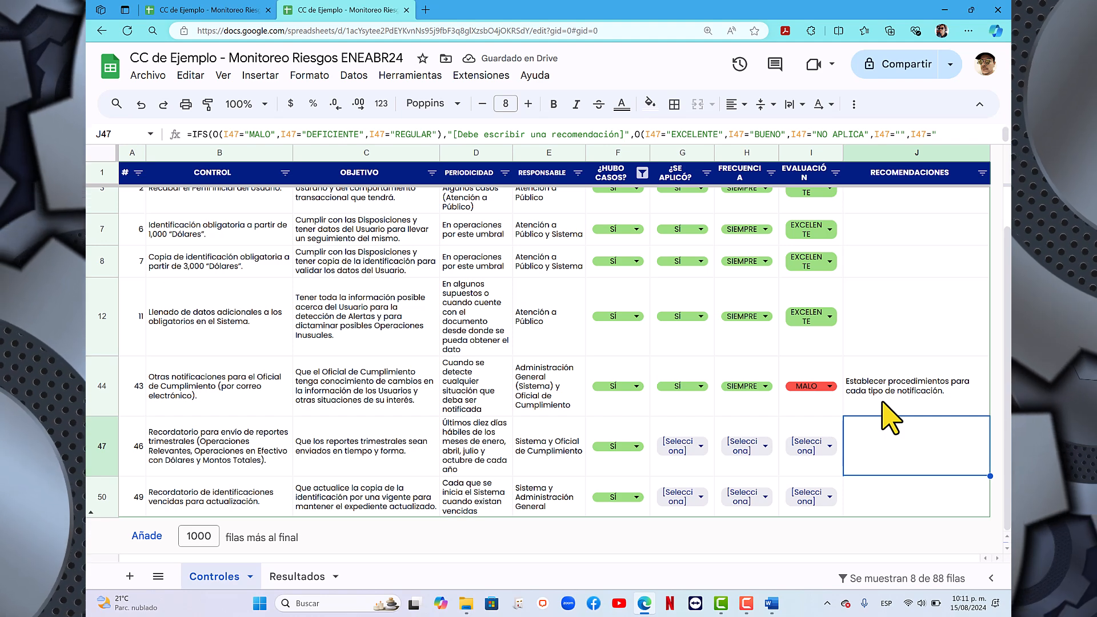
pyautogui.click(883, 390)
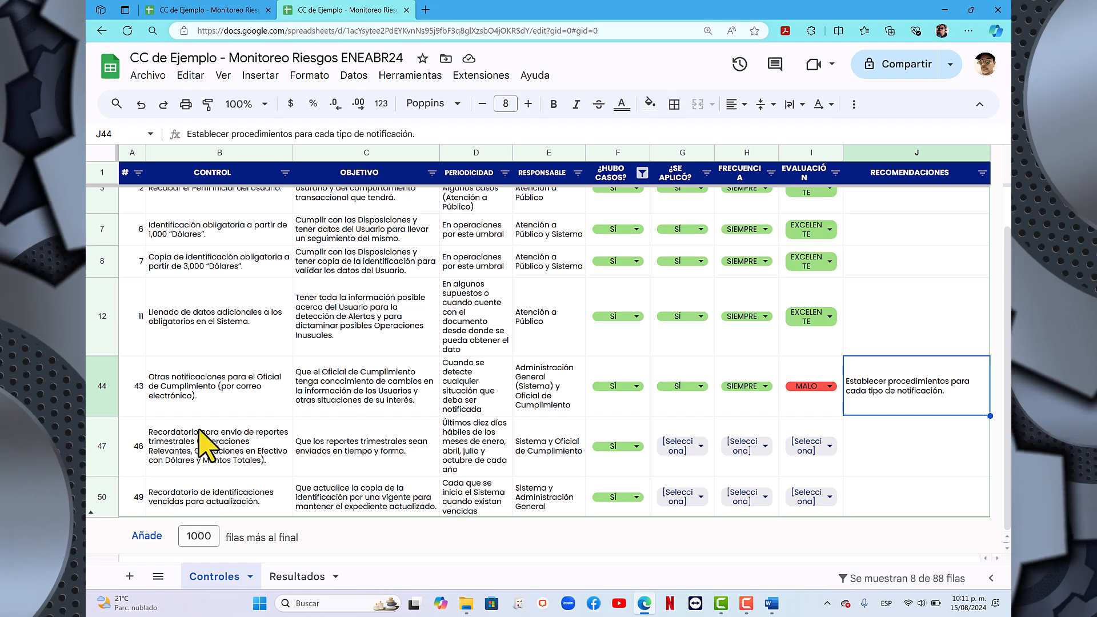
# - For control 46 on quarterly report reminders, set ¿SE APLICÓ? to SÍ, FRECUENCIA to CASI SIEMPRE and EVALUACIÓN to EXCELENTE
pyautogui.click(102, 446)
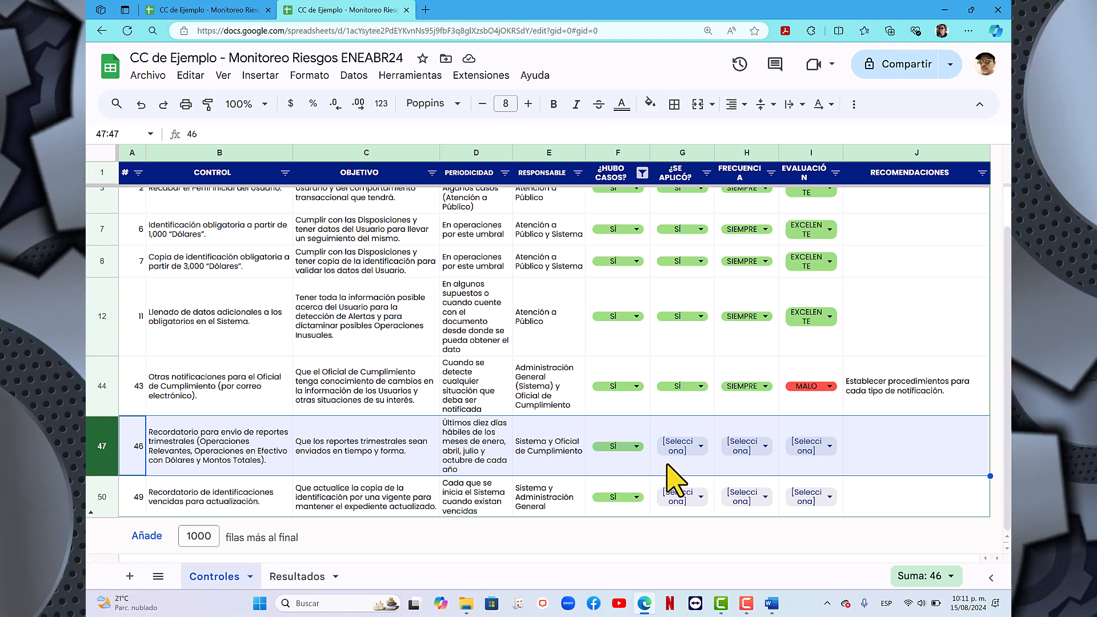
pyautogui.click(702, 446)
pyautogui.click(738, 576)
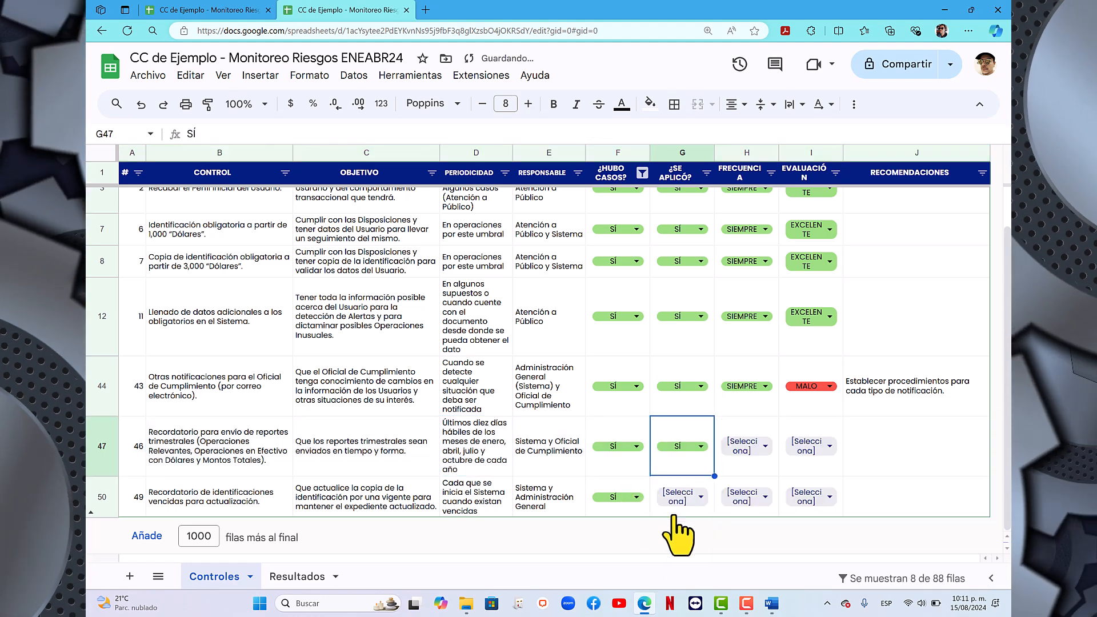
pyautogui.click(733, 462)
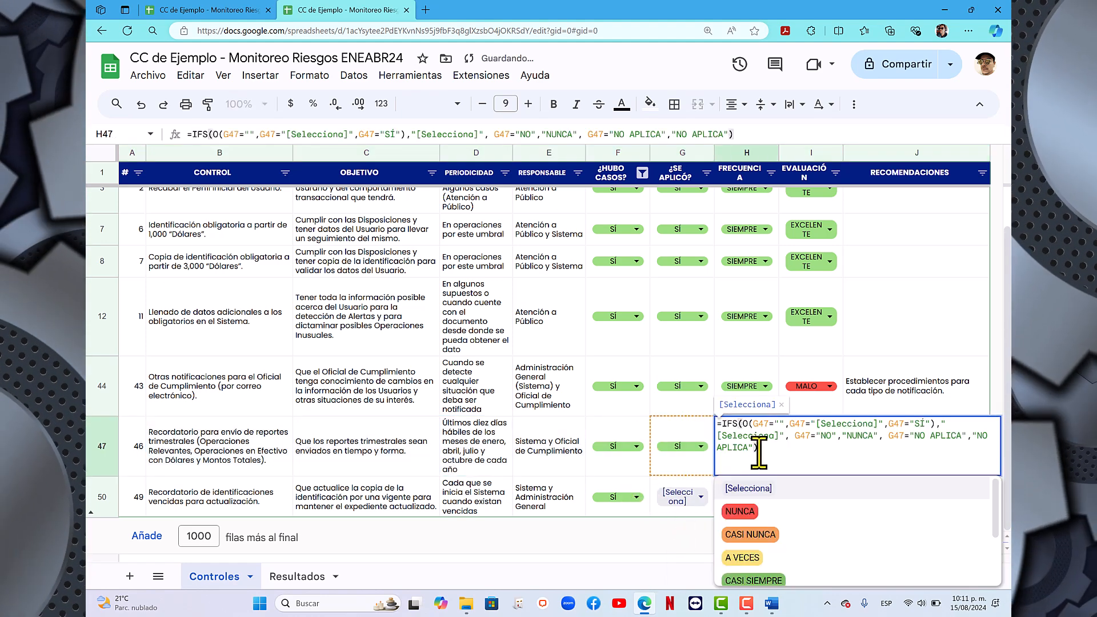
pyautogui.click(767, 592)
pyautogui.click(826, 447)
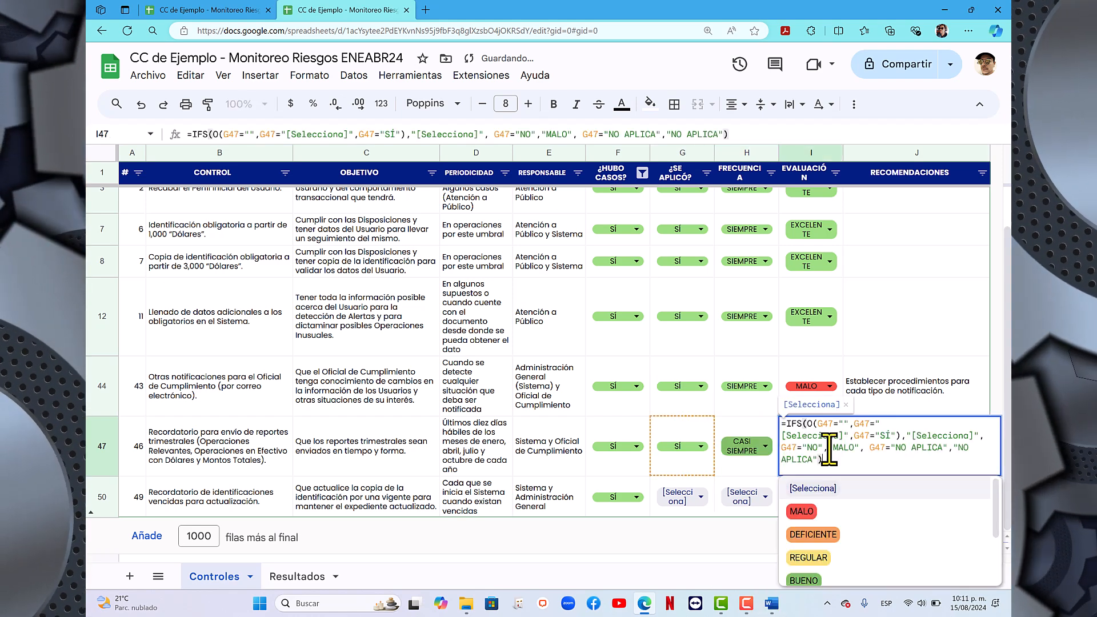
pyautogui.scroll(-3, 816, 577)
pyautogui.click(817, 566)
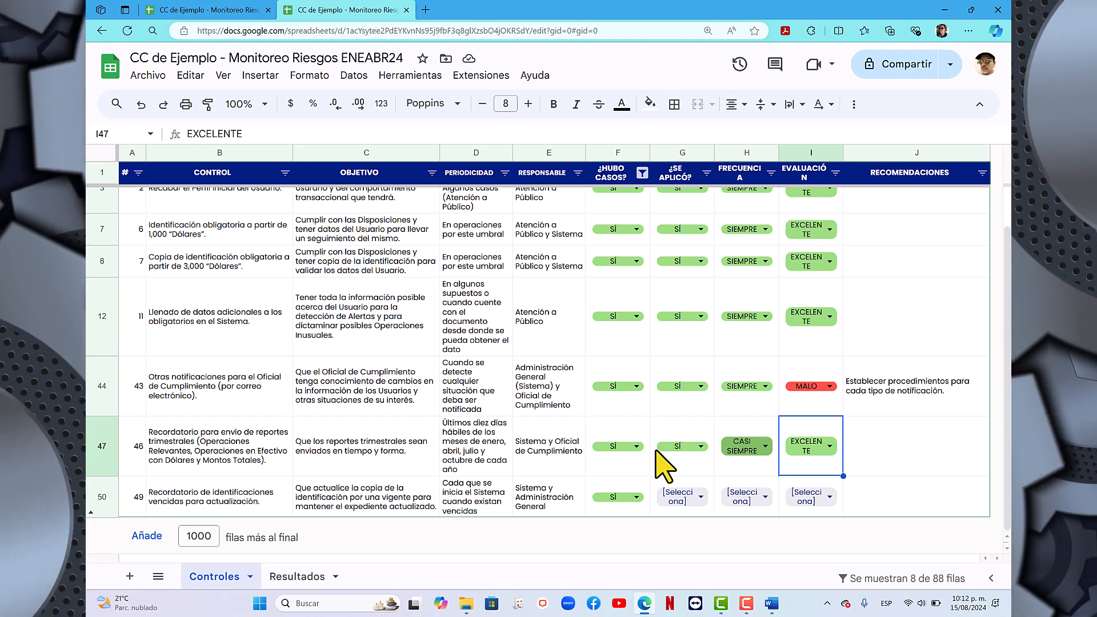
# - For control 49 on expired identification reminders, set ¿SE APLICÓ? to SÍ, FRECUENCIA to CASI NUNCA and EVALUACIÓN to DEFICIENTE
pyautogui.click(689, 498)
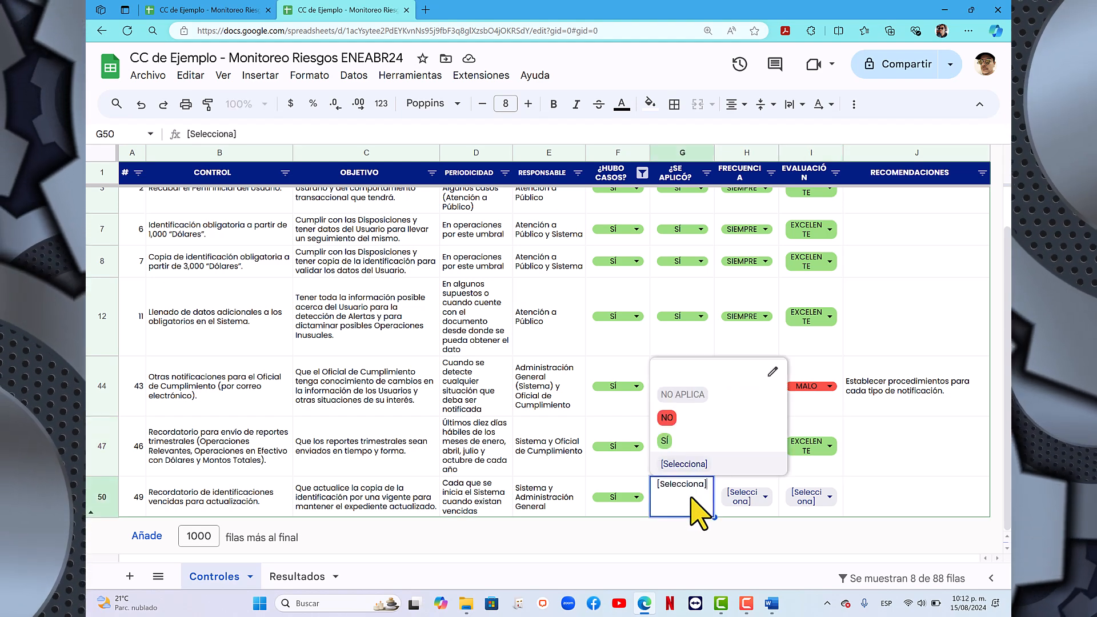
pyautogui.click(666, 440)
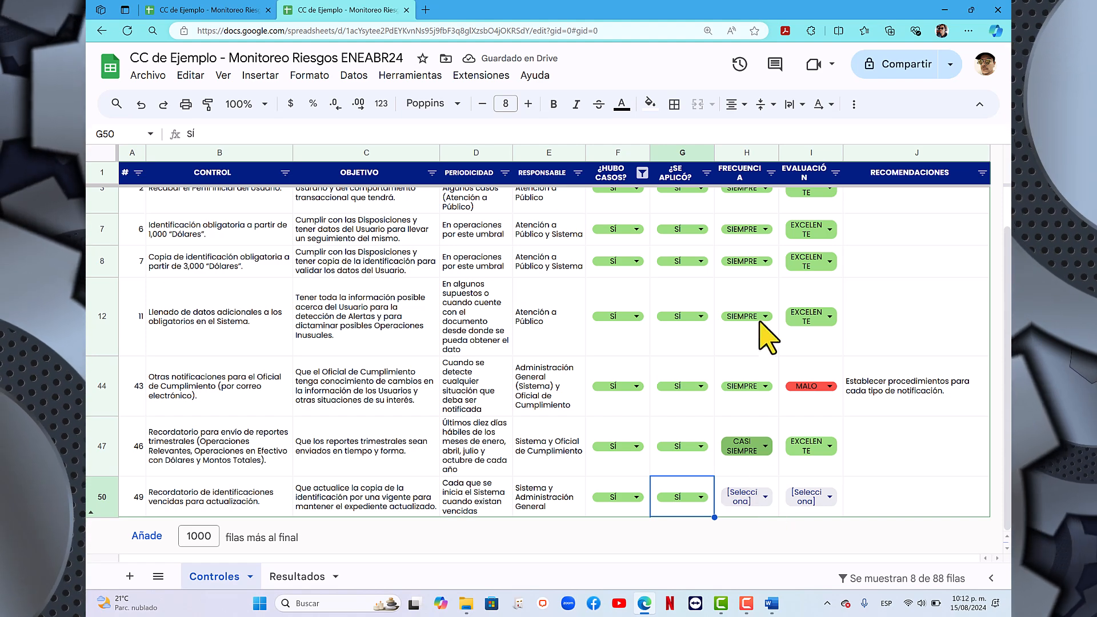
pyautogui.moveTo(742, 153); pyautogui.dragTo(800, 166)
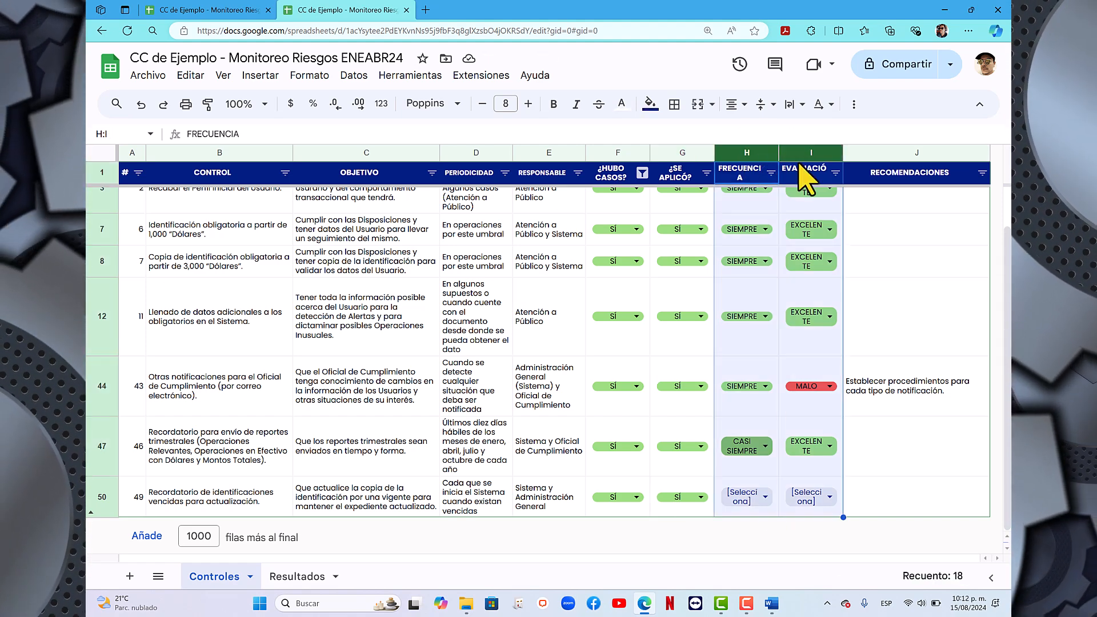
pyautogui.click(896, 474)
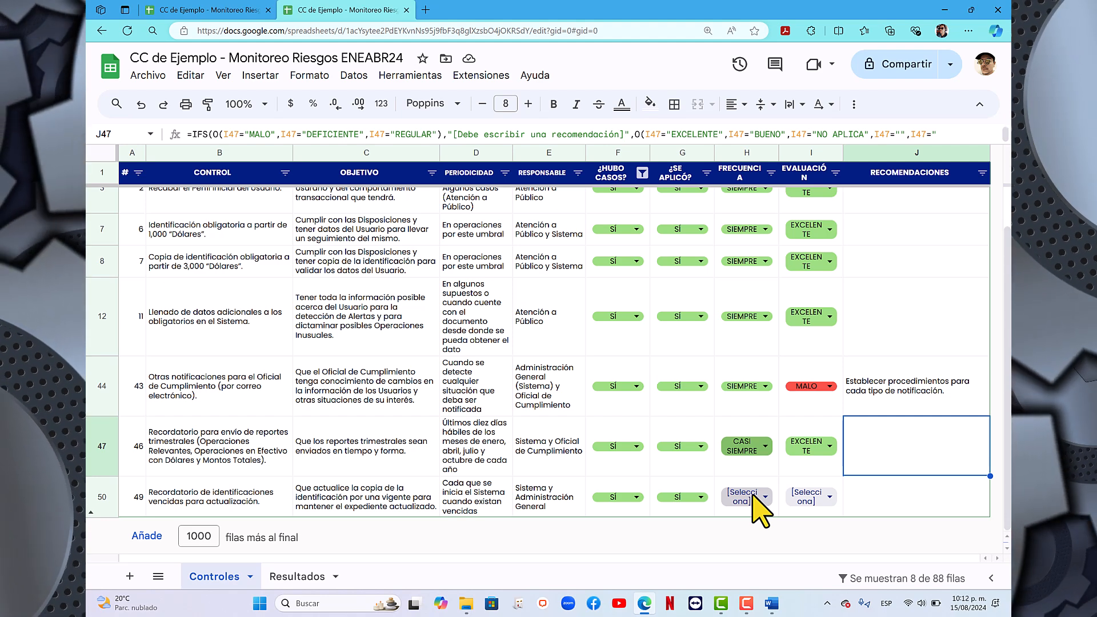
pyautogui.click(760, 504)
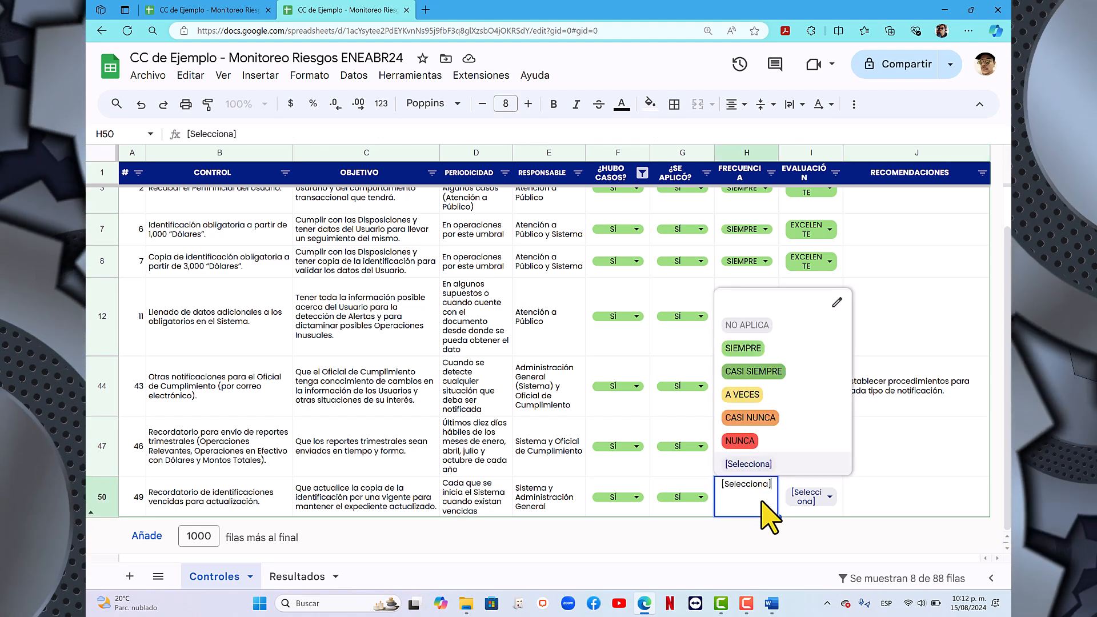
pyautogui.click(755, 487)
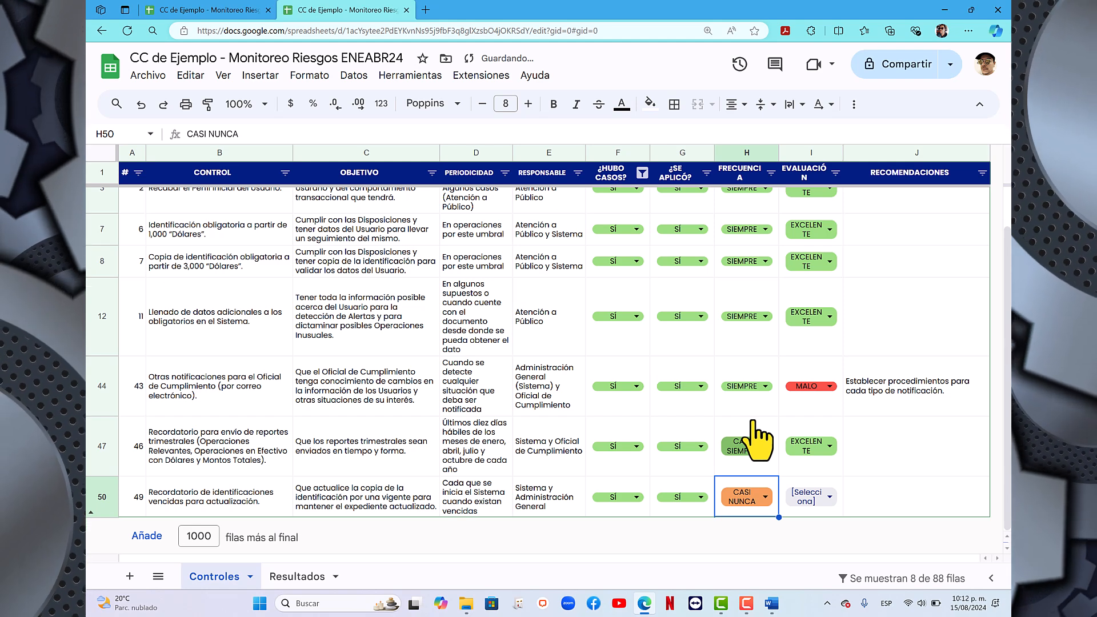
pyautogui.click(825, 499)
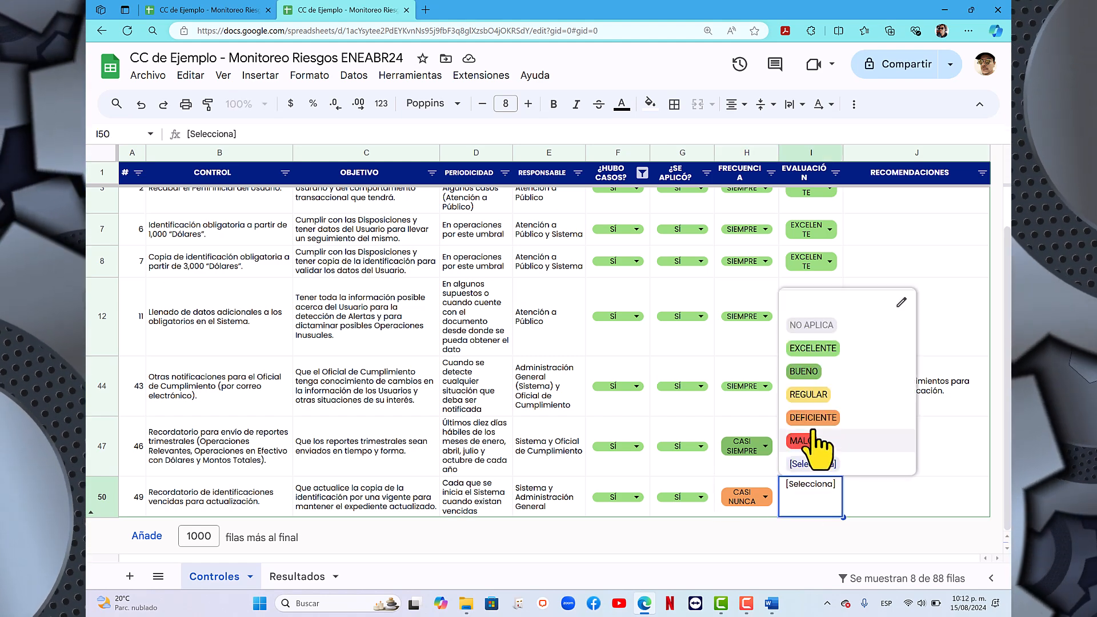
pyautogui.click(813, 418)
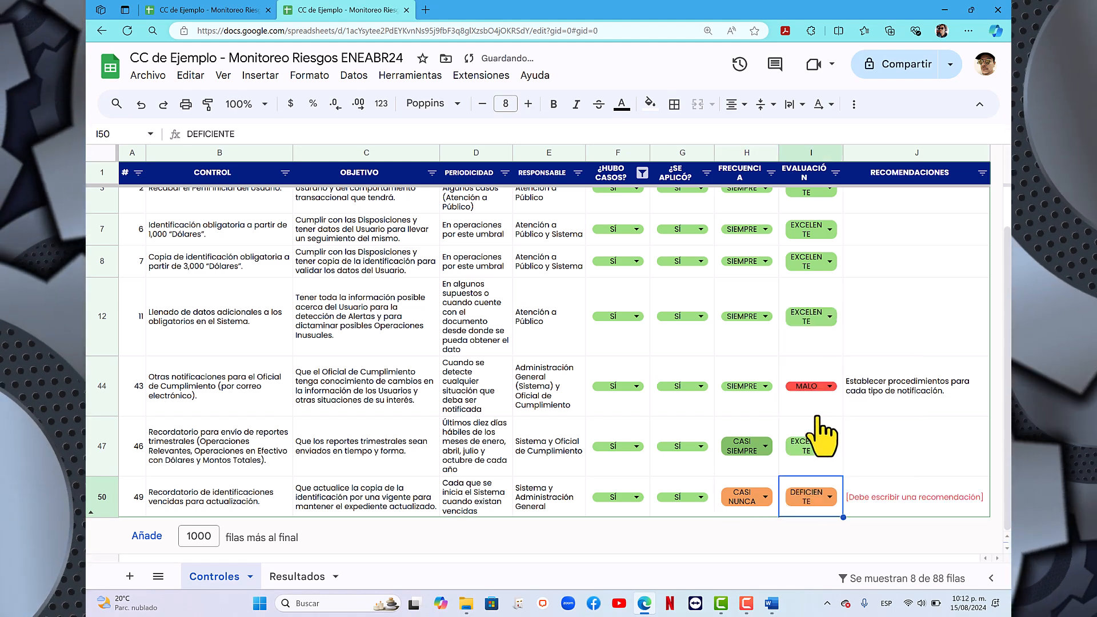
# - Begin the recommendation for control 49 with "Cuando no se realicen Operaciones con el Usuario"
pyautogui.click(878, 499)
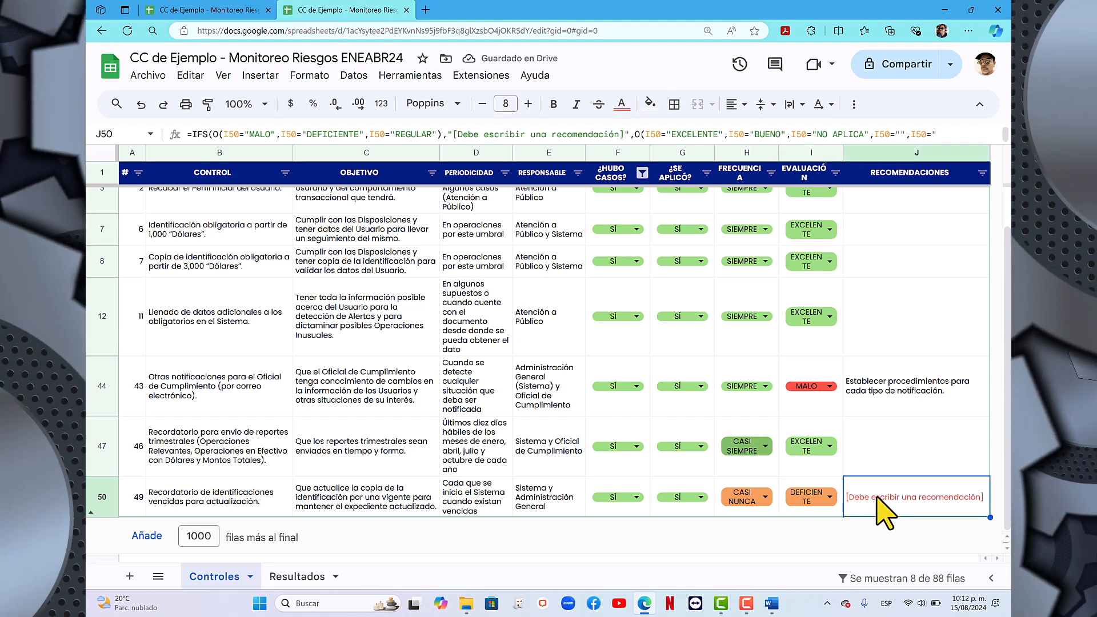
pyautogui.write('Cuando ')
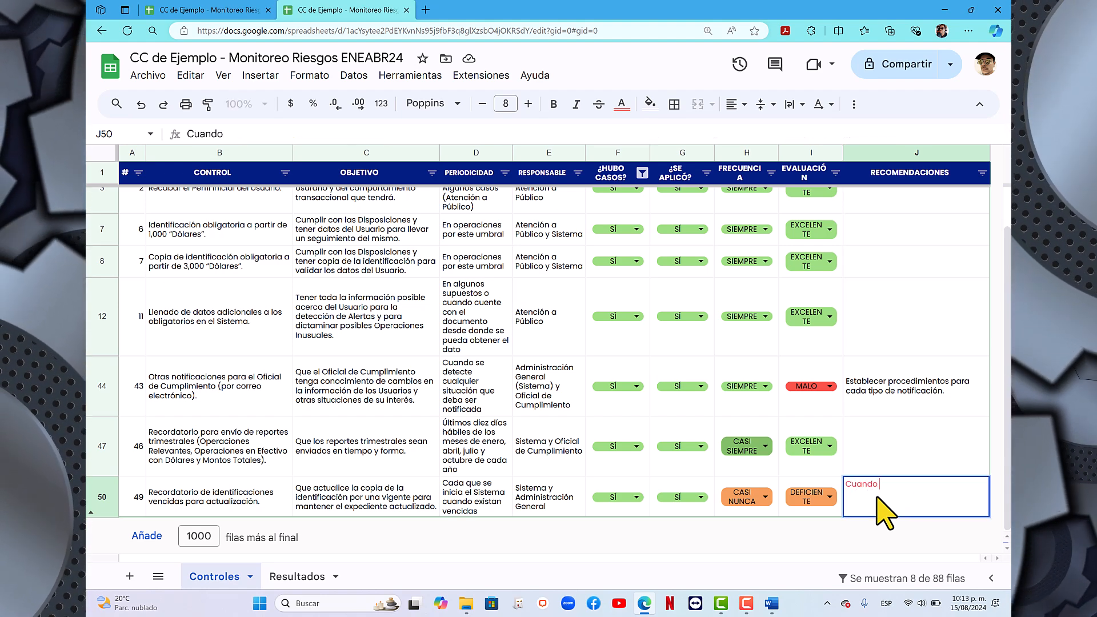
pyautogui.write('no se r')
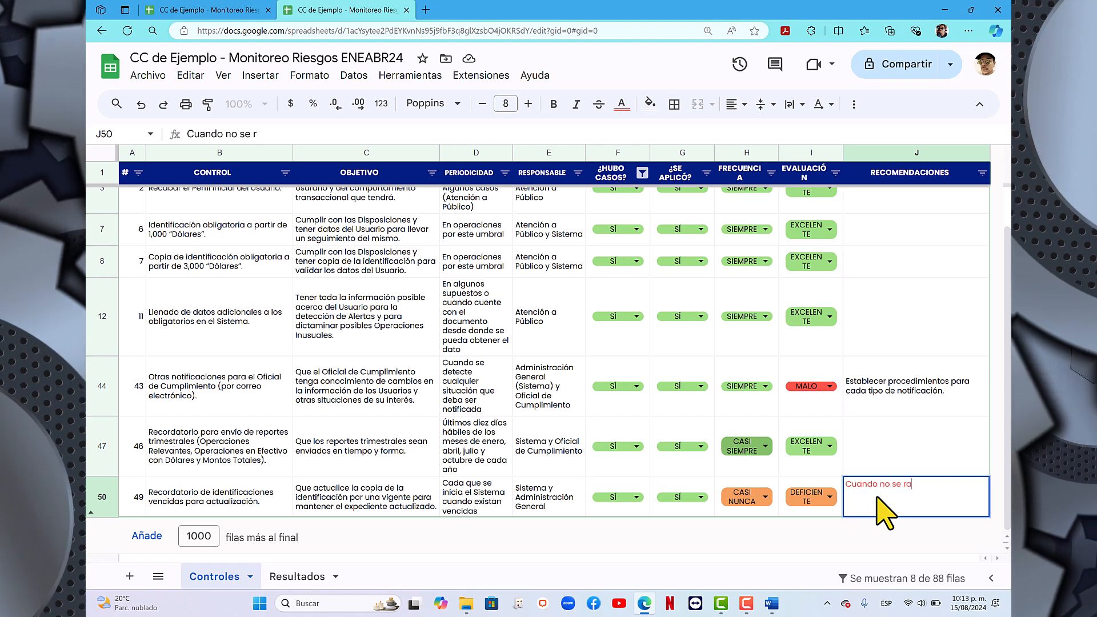
pyautogui.write('ealic')
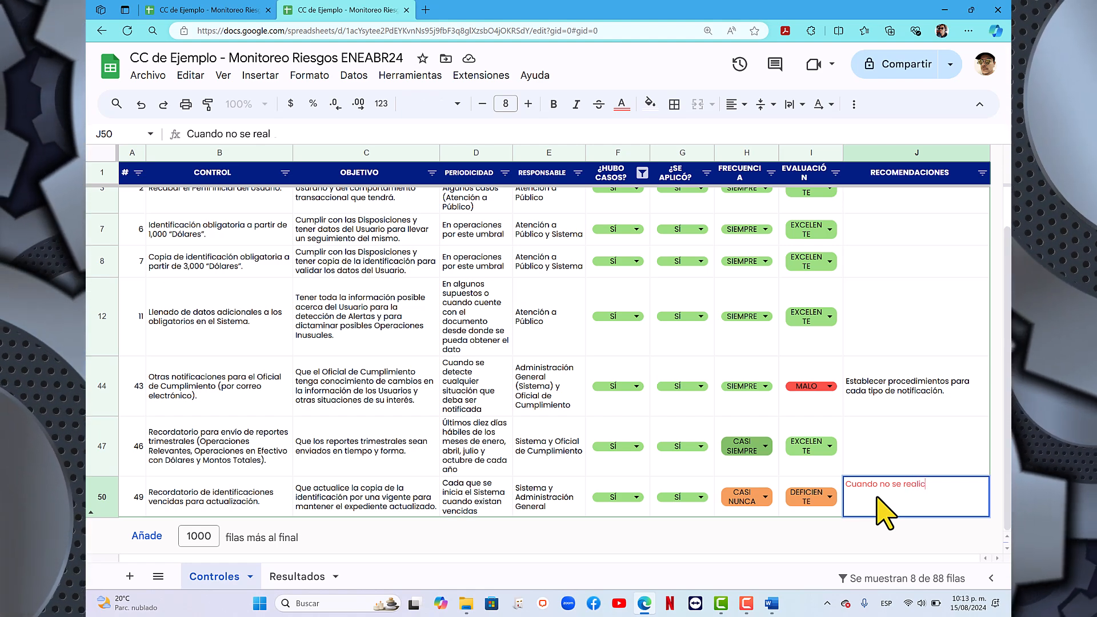
pyautogui.write('en Oper')
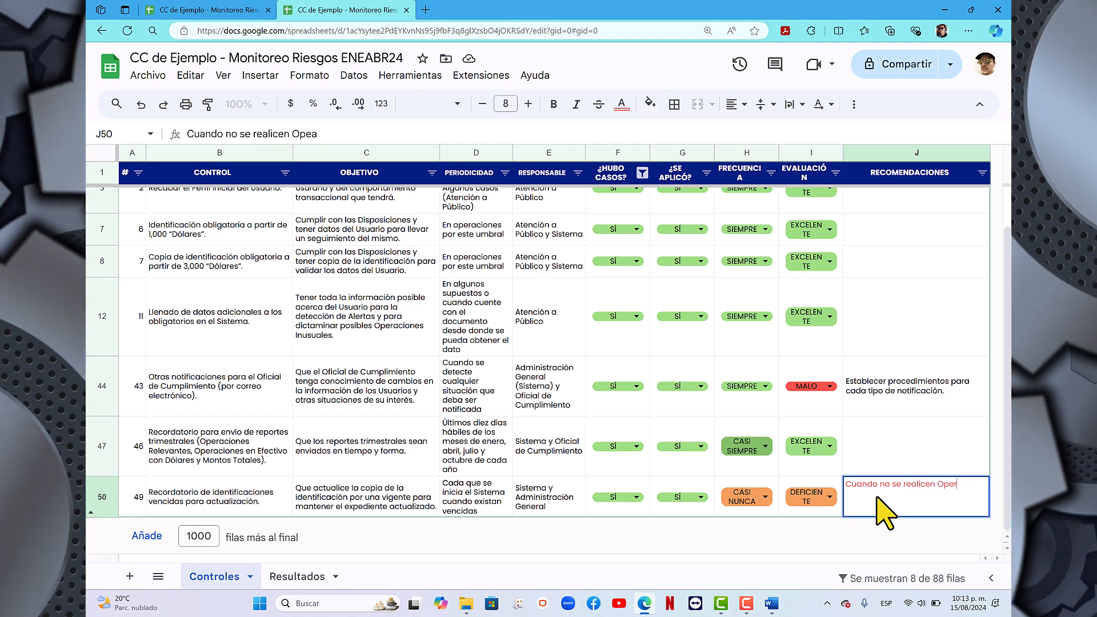
pyautogui.write('aciones con el Uusr')
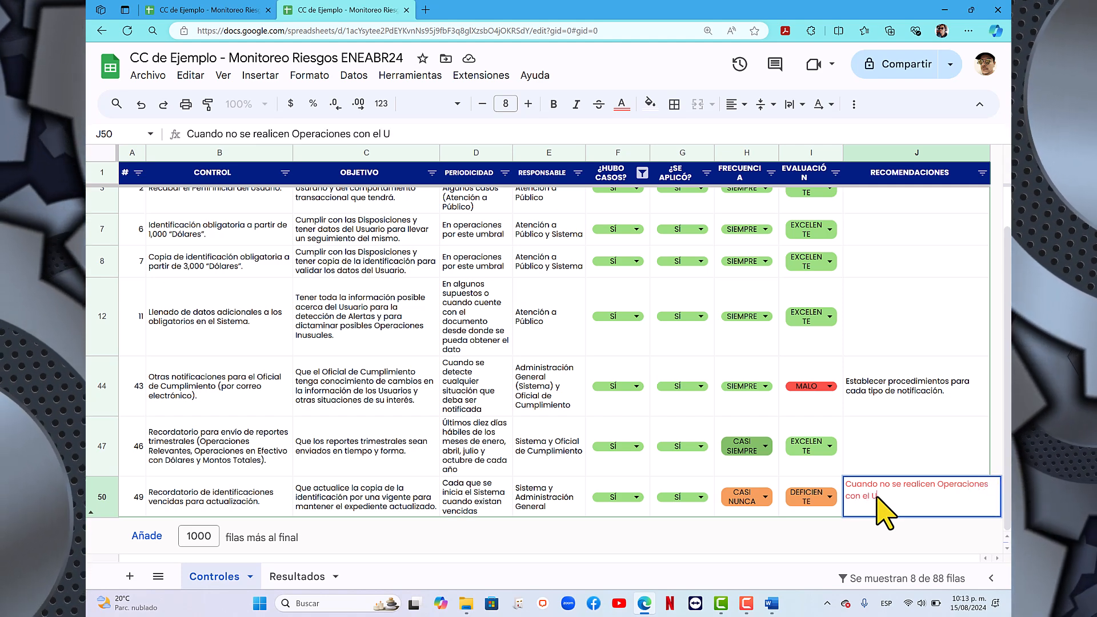
pyautogui.press('BackSpace')
pyautogui.press('BackSpace')
pyautogui.press('BackSpace')
pyautogui.write('s')
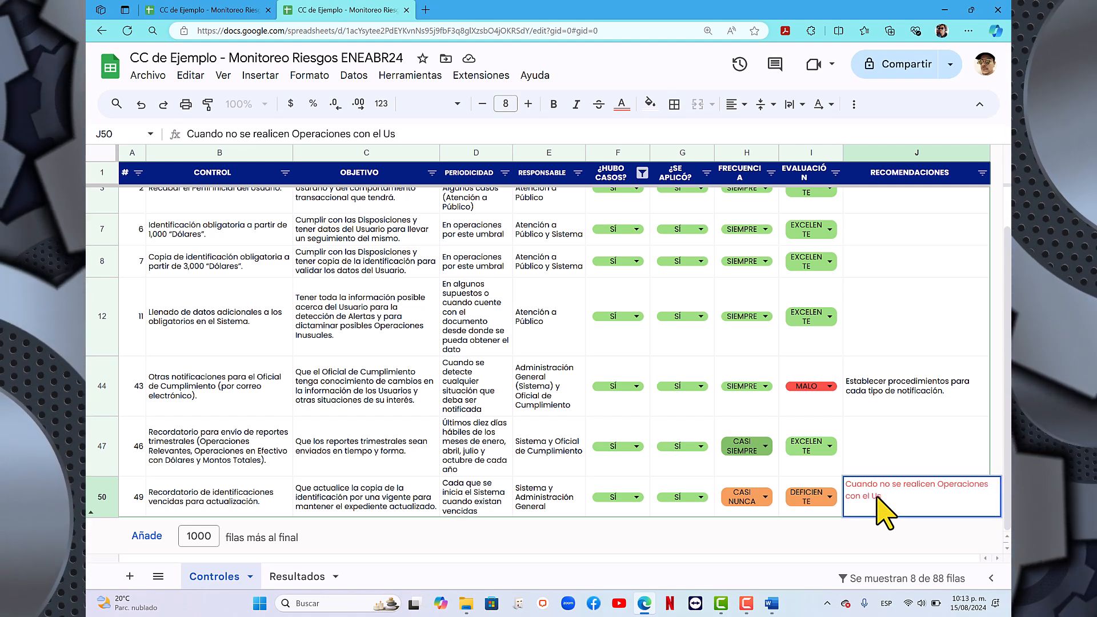
pyautogui.write('uario')
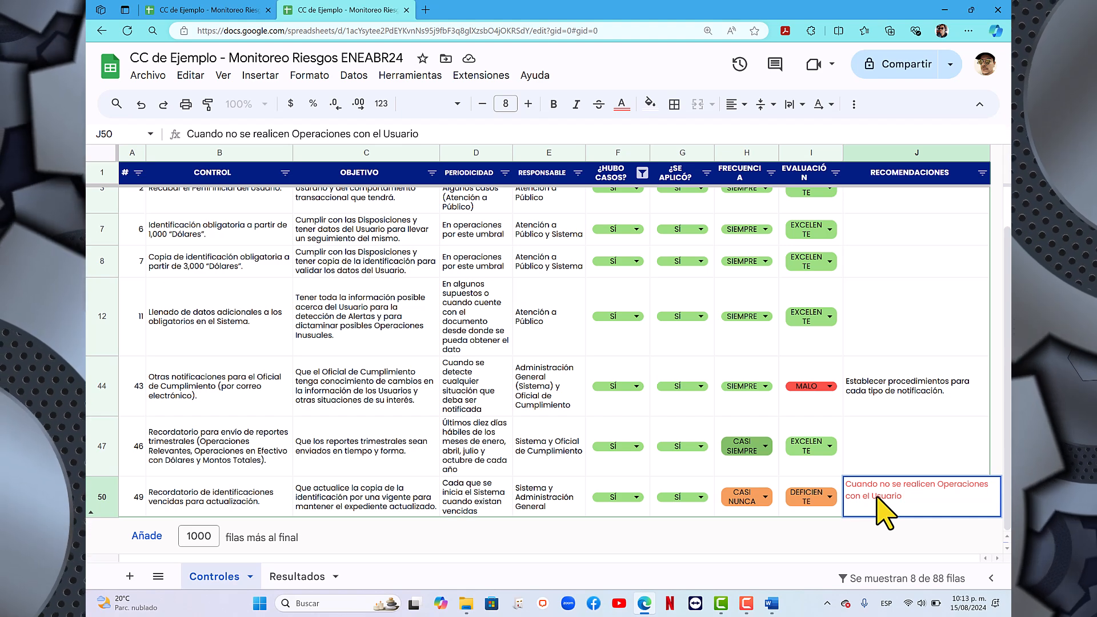
pyautogui.write(', ')
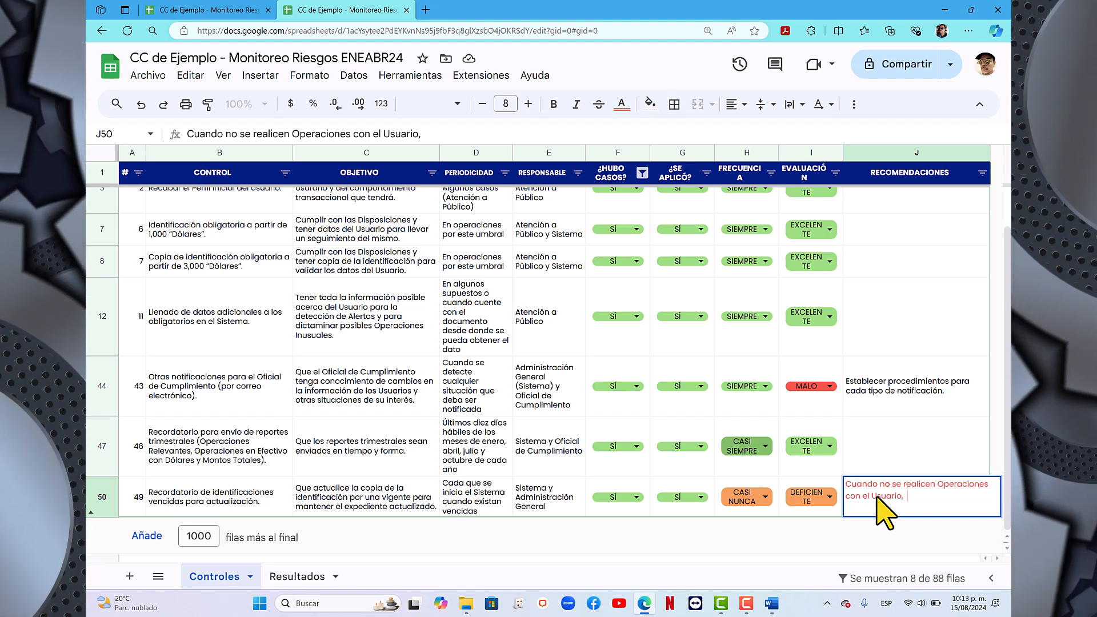
pyautogui.write('se le de')
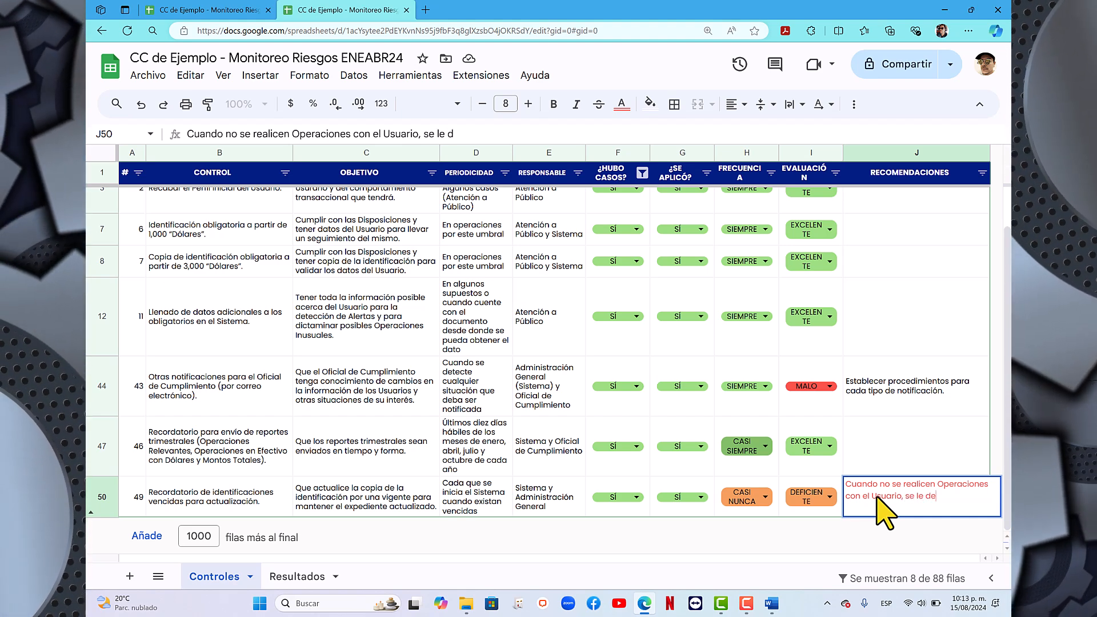
pyautogui.write('be intentar')
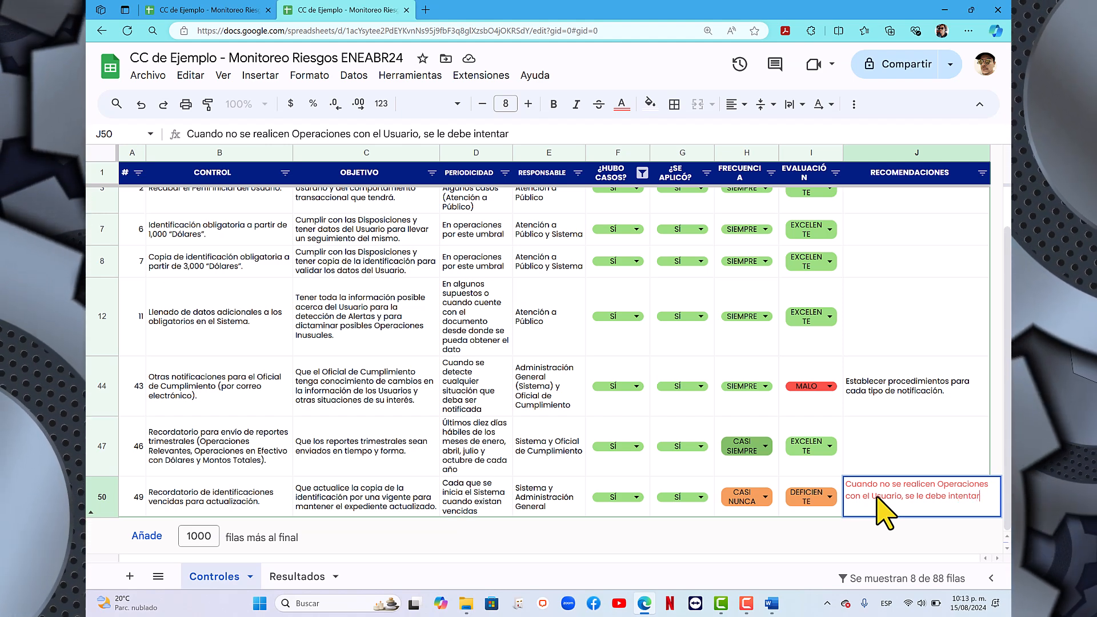
pyautogui.write(' localiz')
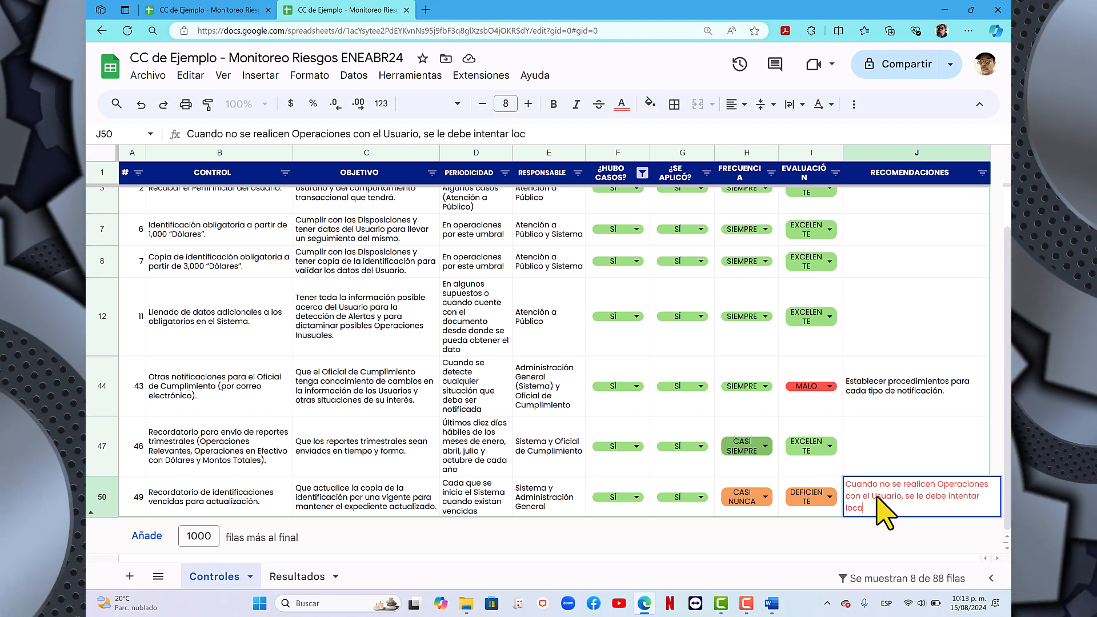
pyautogui.write('ar utul')
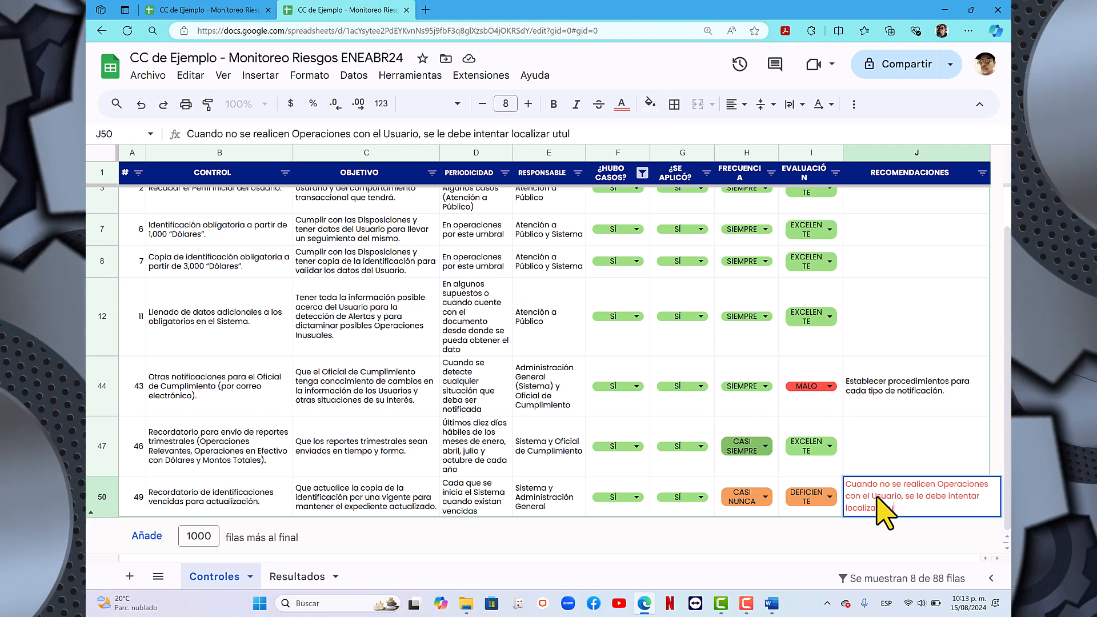
pyautogui.press('BackSpace')
pyautogui.press('BackSpace')
pyautogui.write('ilizando ')
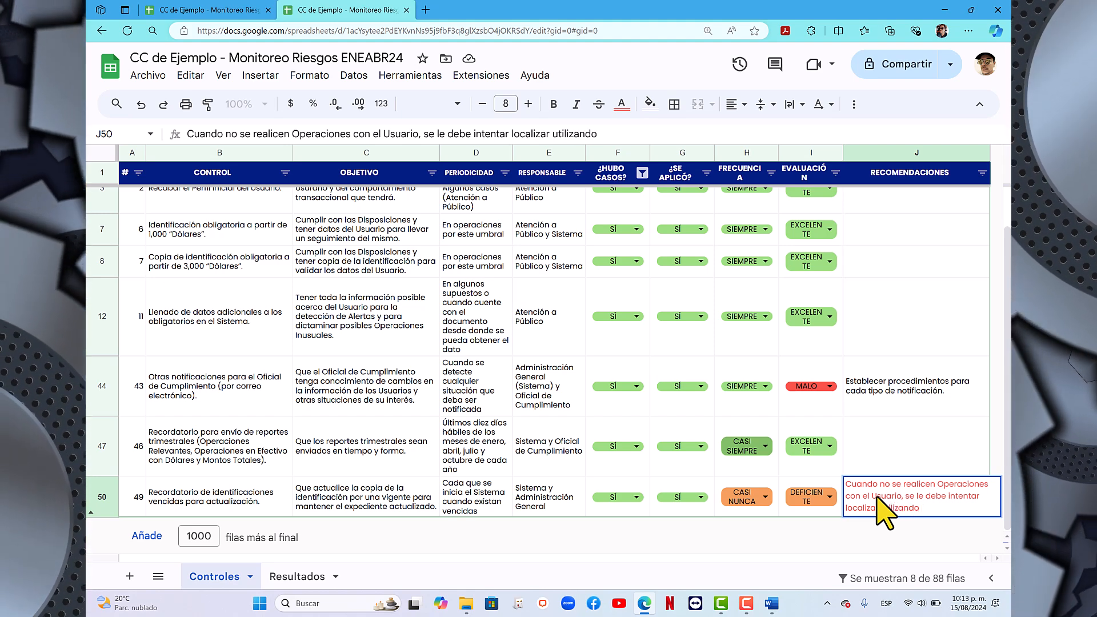
pyautogui.write('los d')
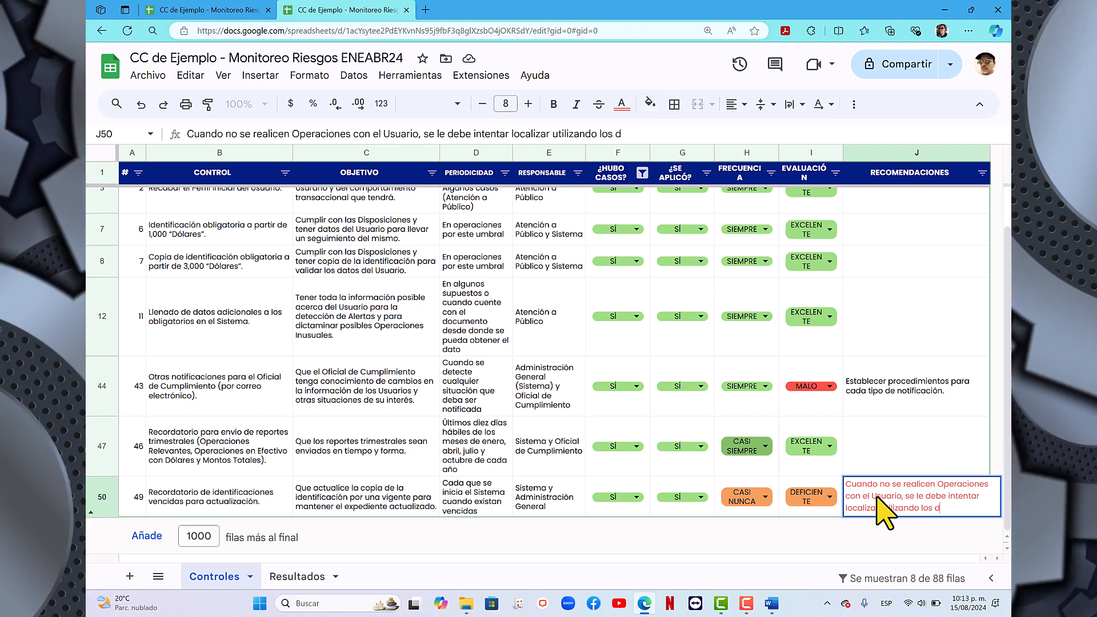
pyautogui.write('atos de co')
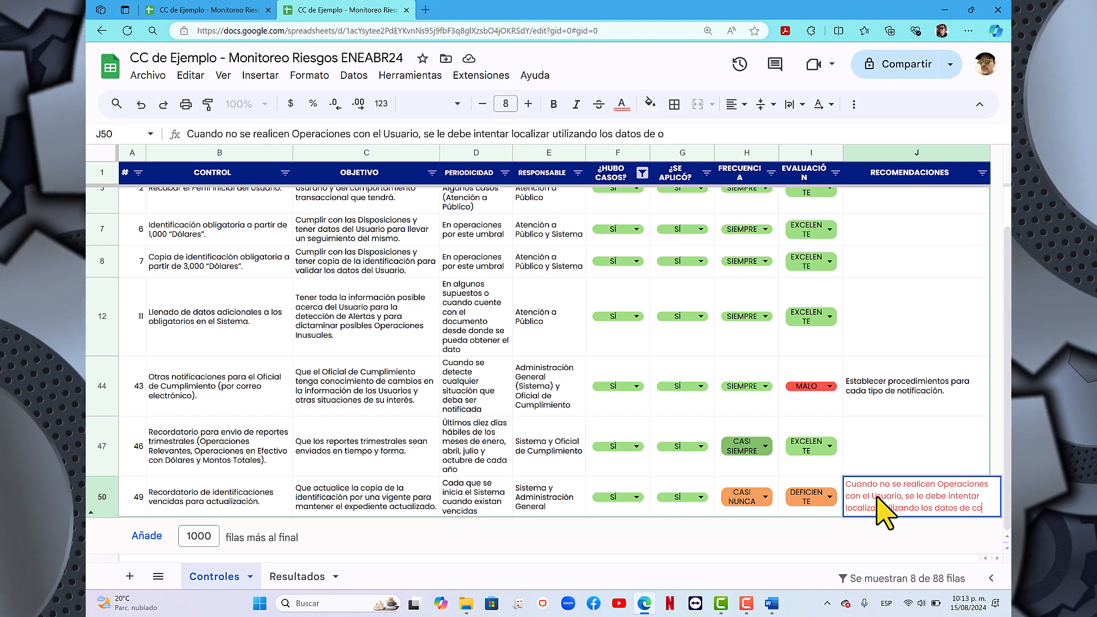
pyautogui.write('ntacto')
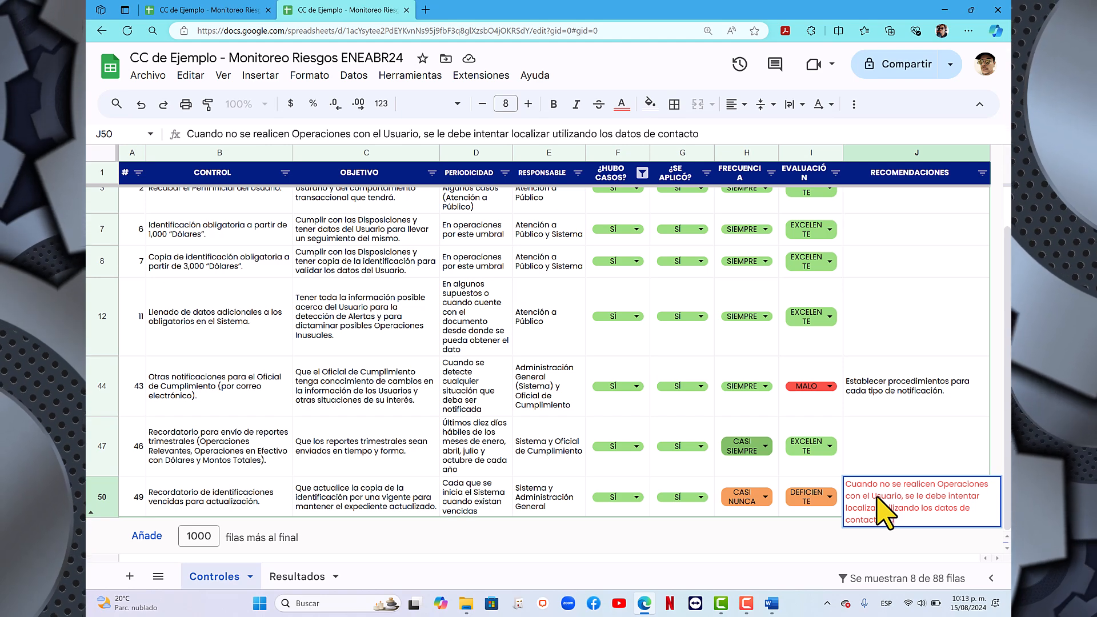
pyautogui.write(' que proporcion')
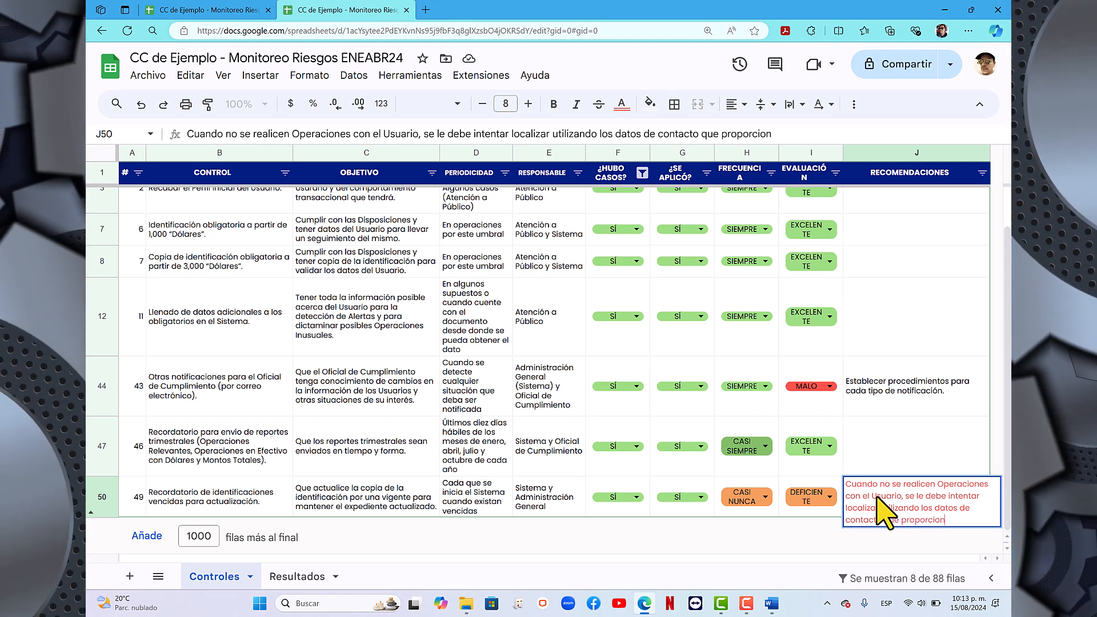
pyautogui.write('ó para actu')
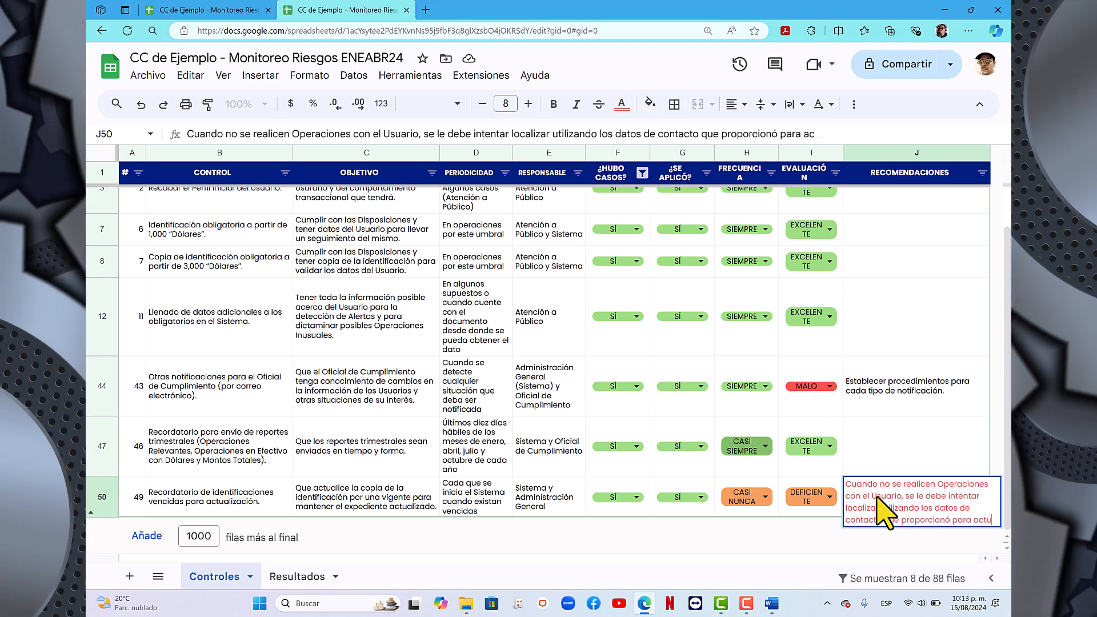
pyautogui.write('alizar')
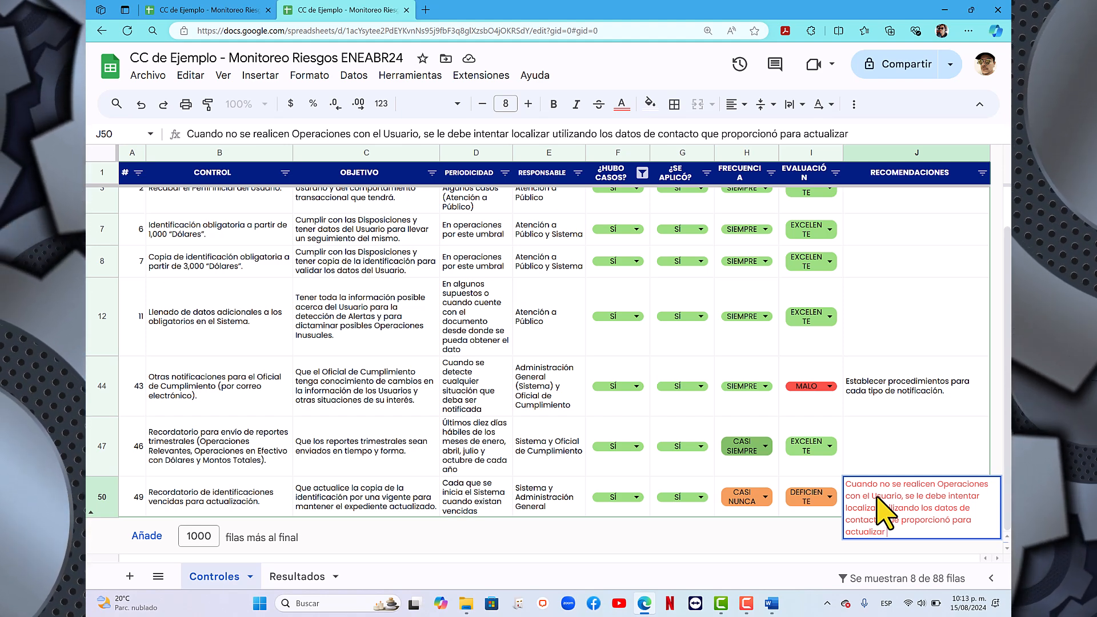
pyautogui.write(' el do')
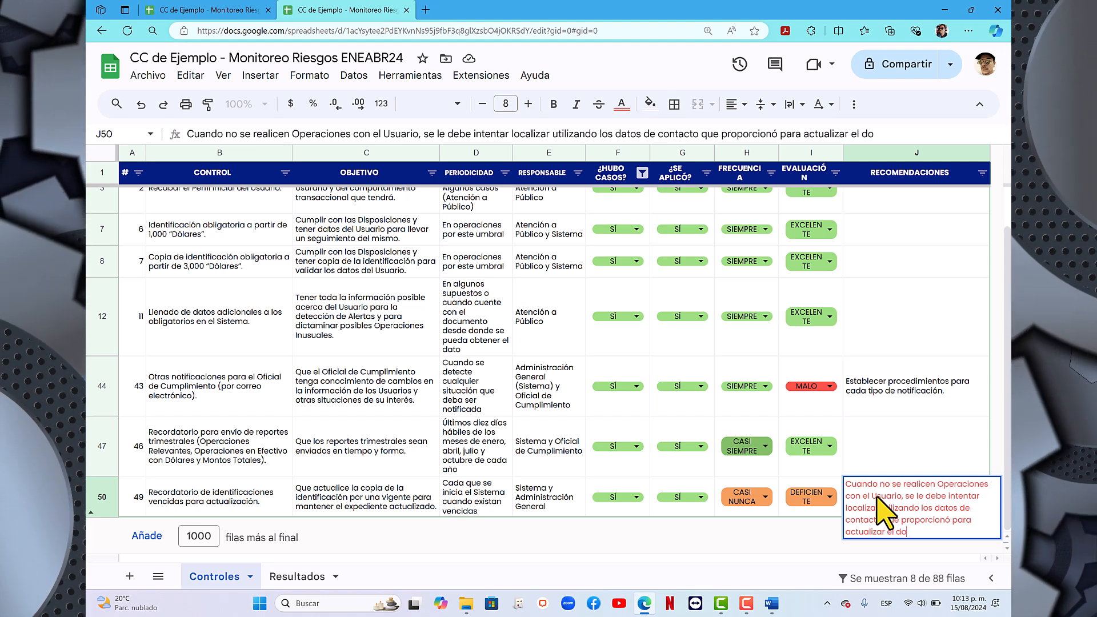
pyautogui.write('cumento d')
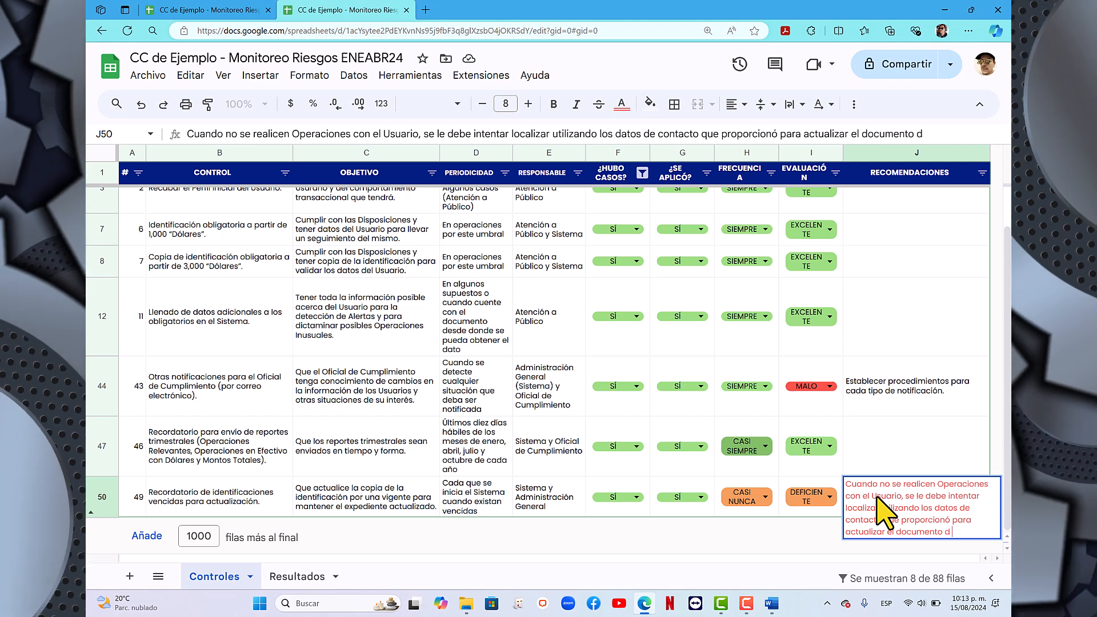
pyautogui.write(' ie id')
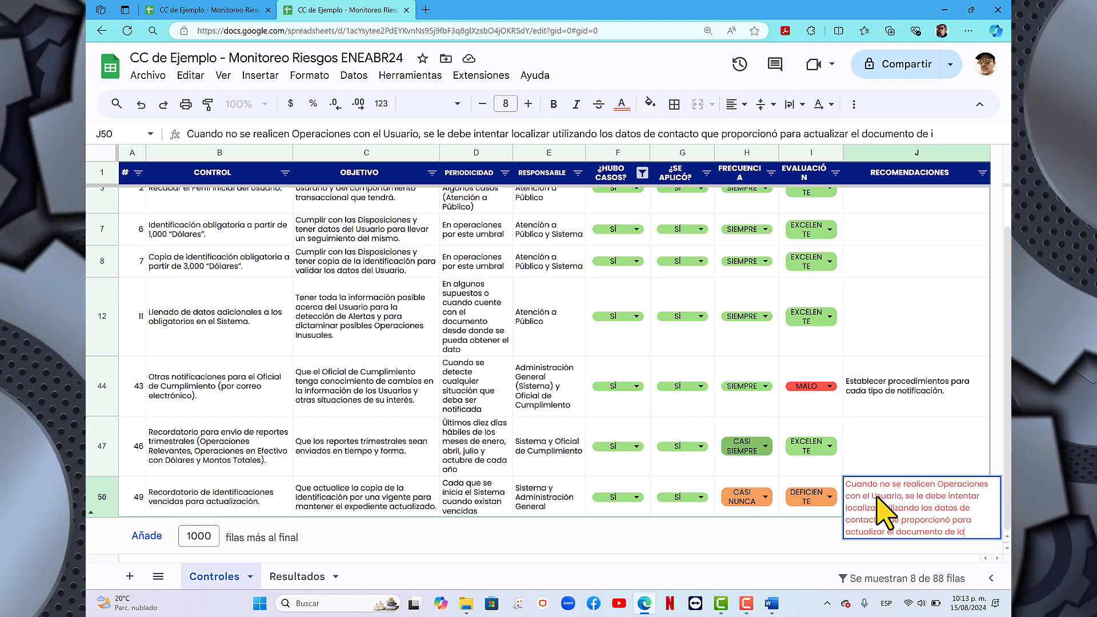
pyautogui.write('entific')
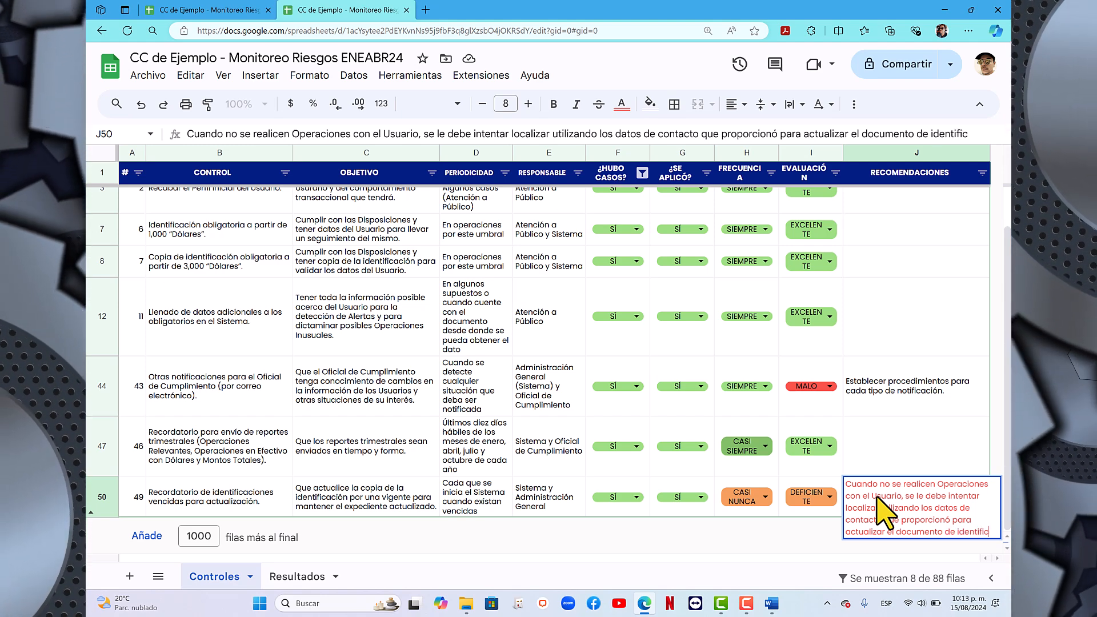
pyautogui.write('ación')
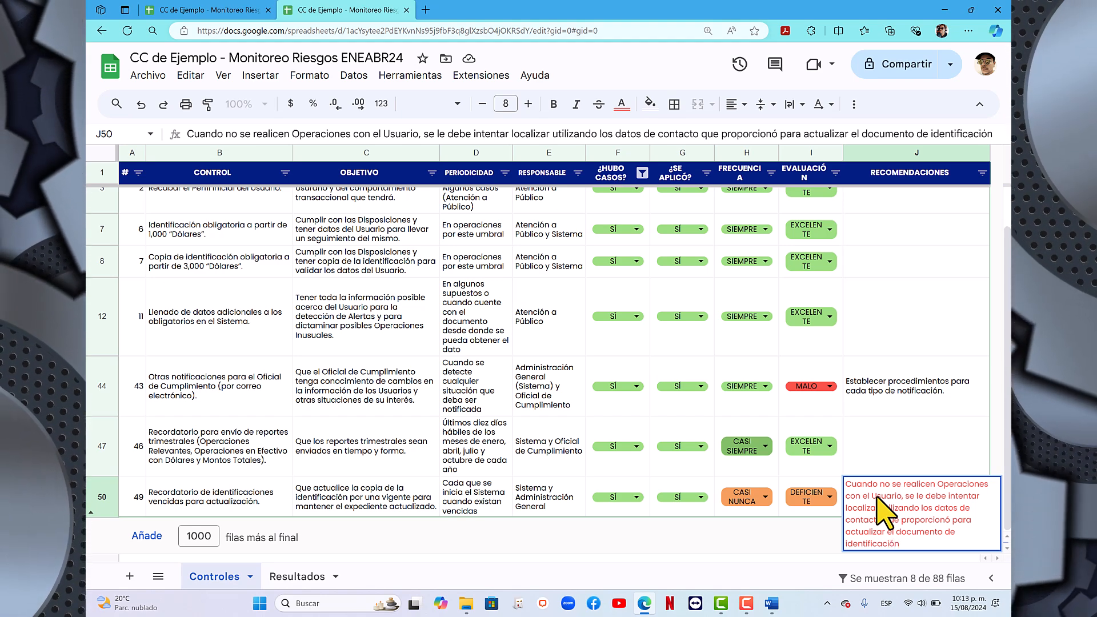
pyautogui.write('. Cuando rl')
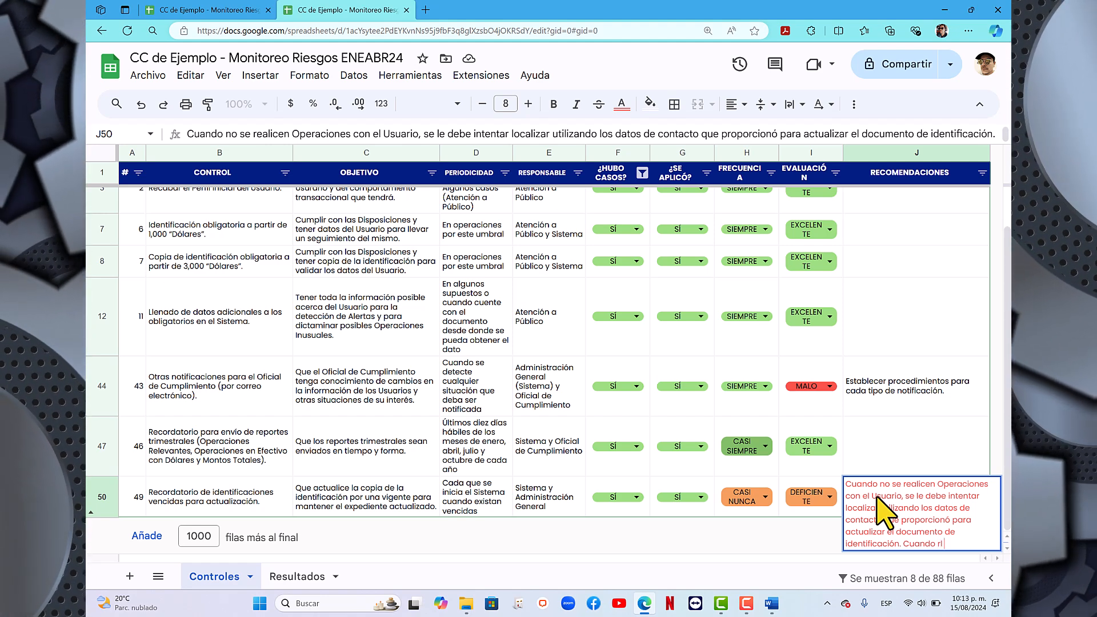
pyautogui.press('BackSpace')
pyautogui.press('BackSpace')
pyautogui.write('el Usurio')
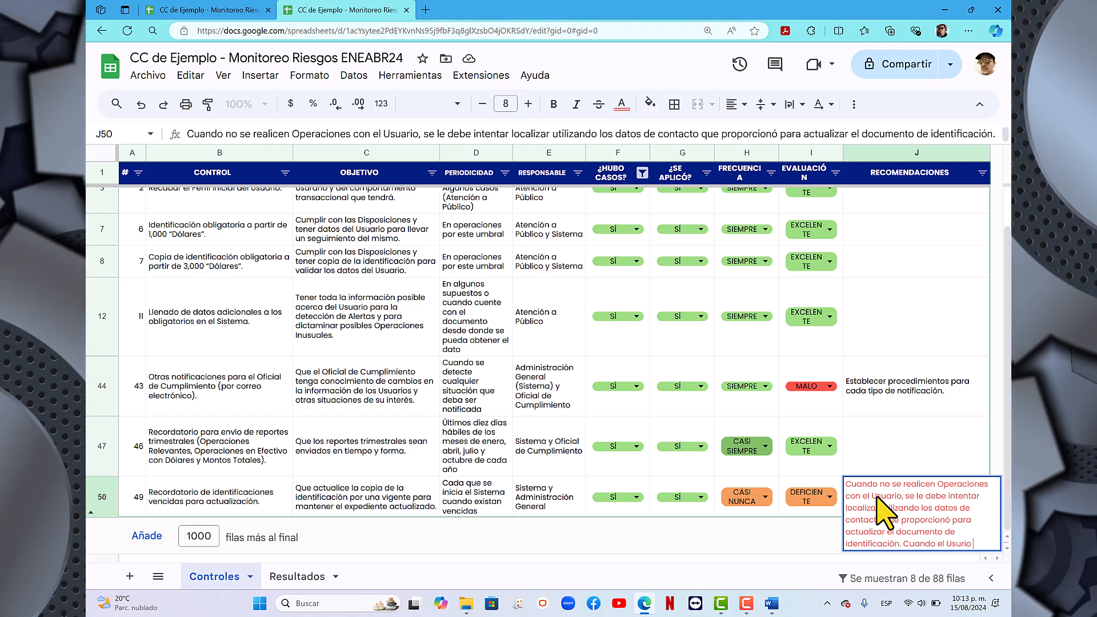
# - End the first sentence of control 49's recommendation and add "Cuando el Usurario se presente a realizar otra Operación"
pyautogui.press('BackSpace')
pyautogui.press('BackSpace')
pyautogui.write('ar')
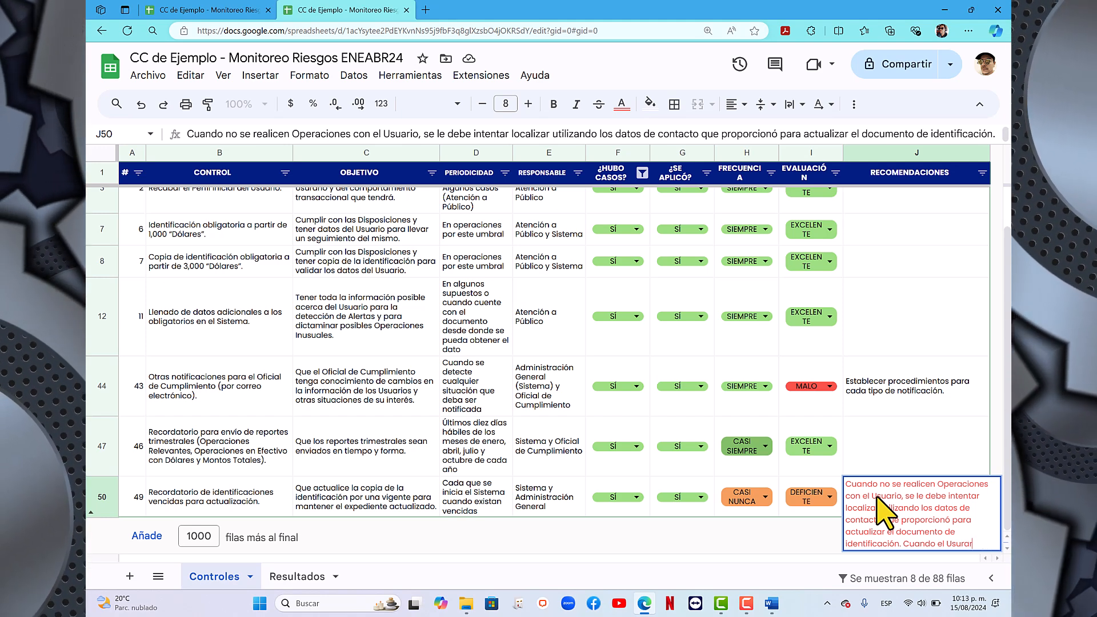
pyautogui.write('io se presente')
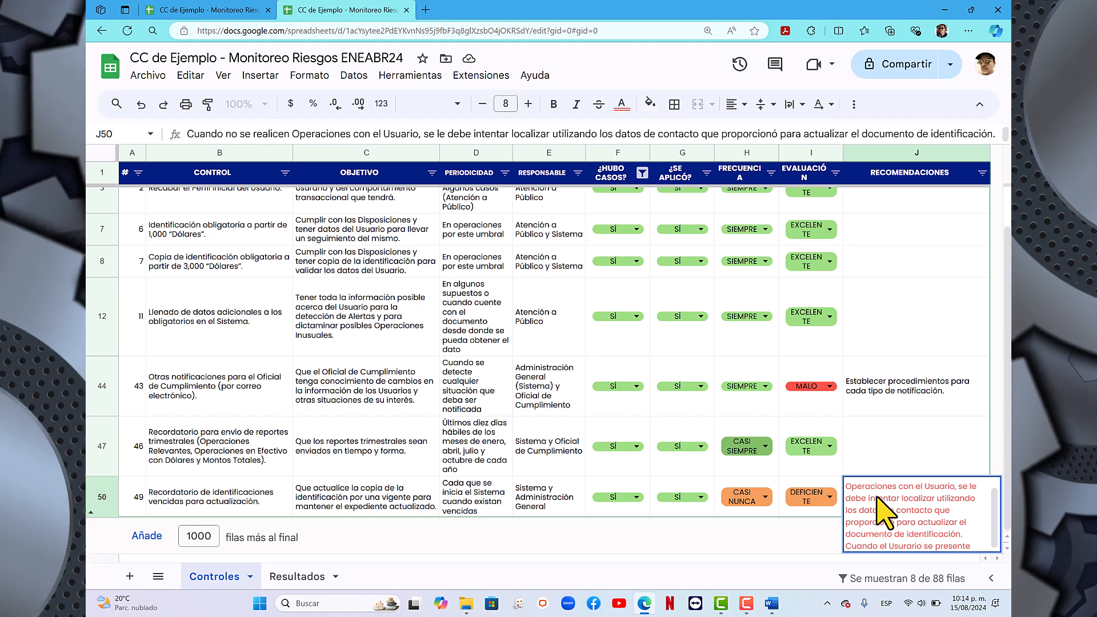
pyautogui.write(' a realizar')
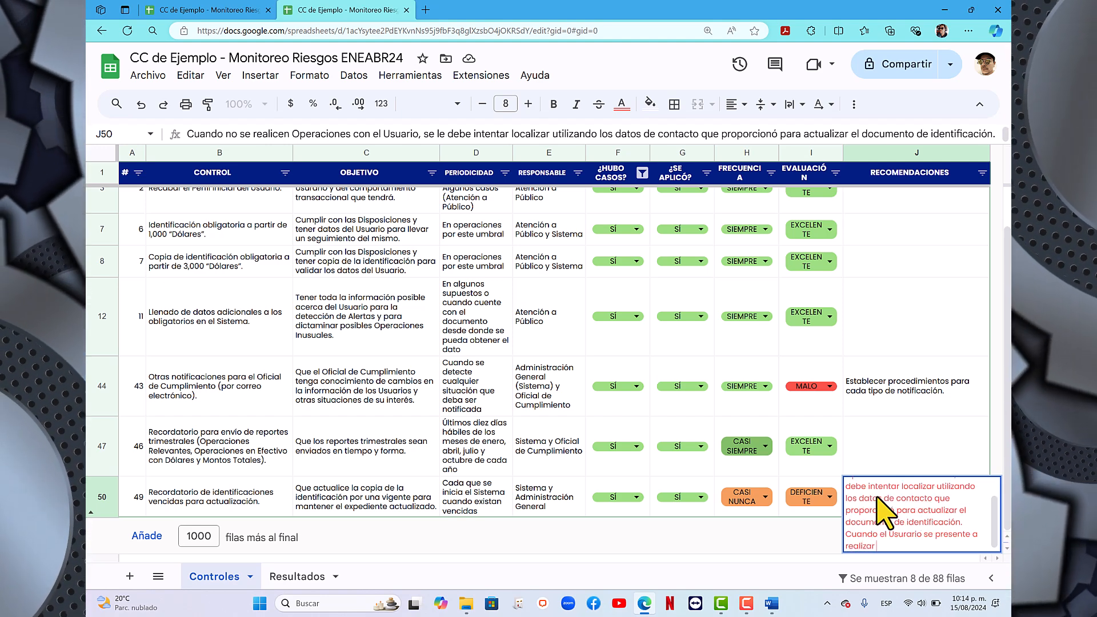
pyautogui.write(' otra Oper')
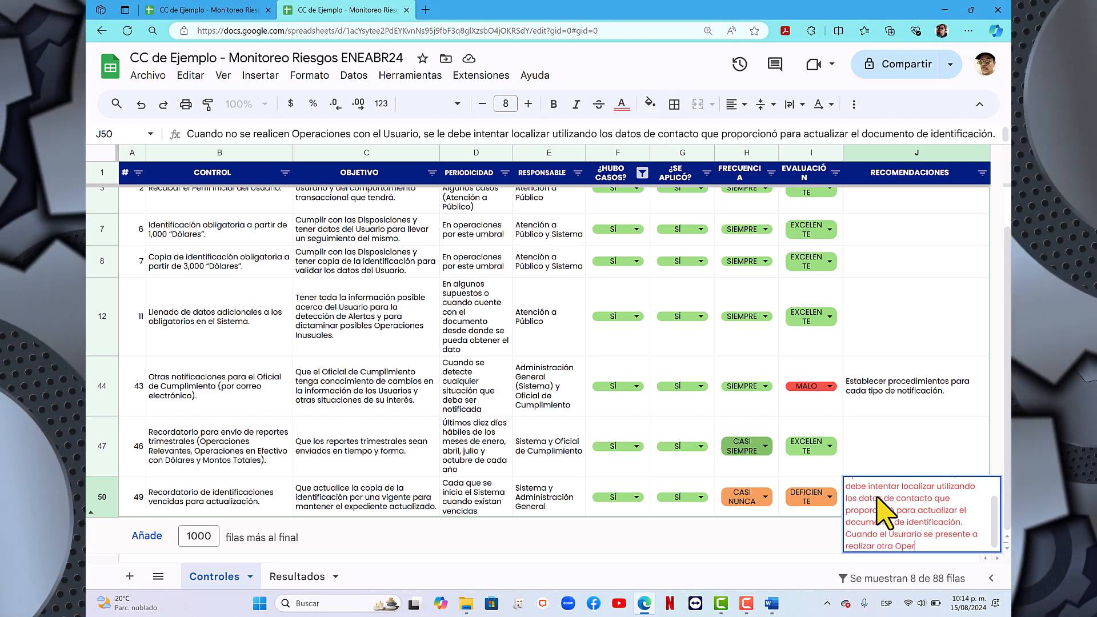
pyautogui.write('ación')
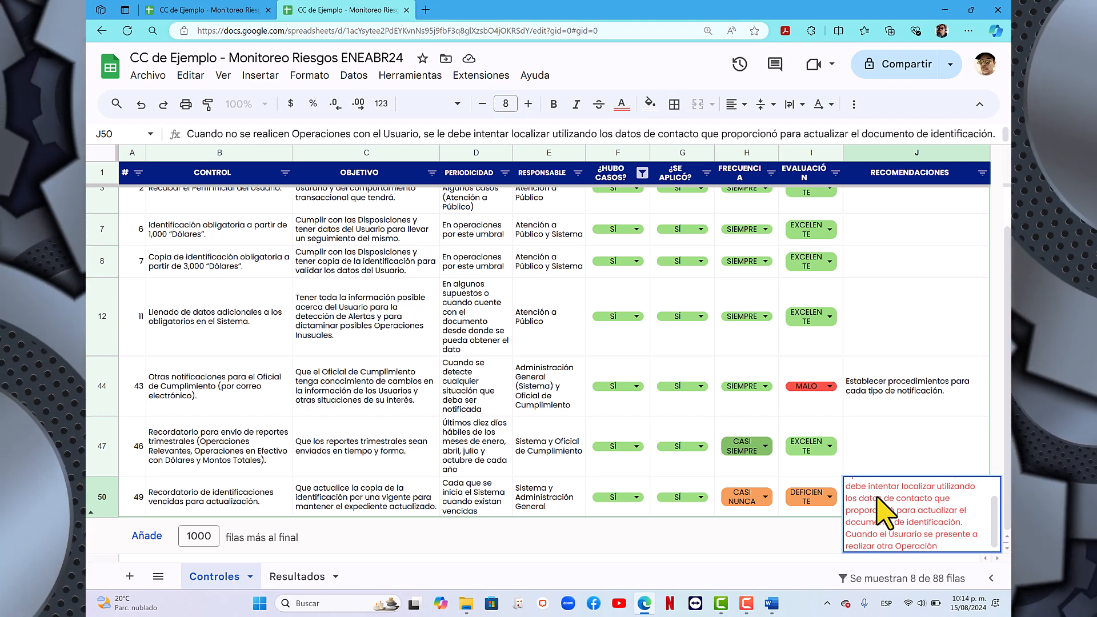
pyautogui.write(', actu')
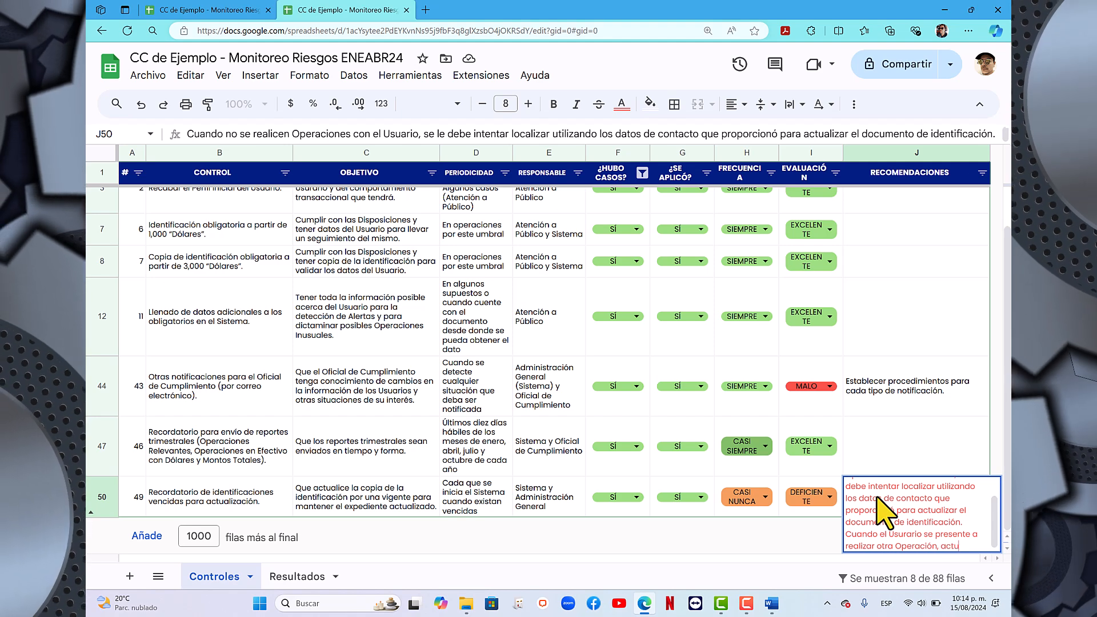
pyautogui.write('alizar d')
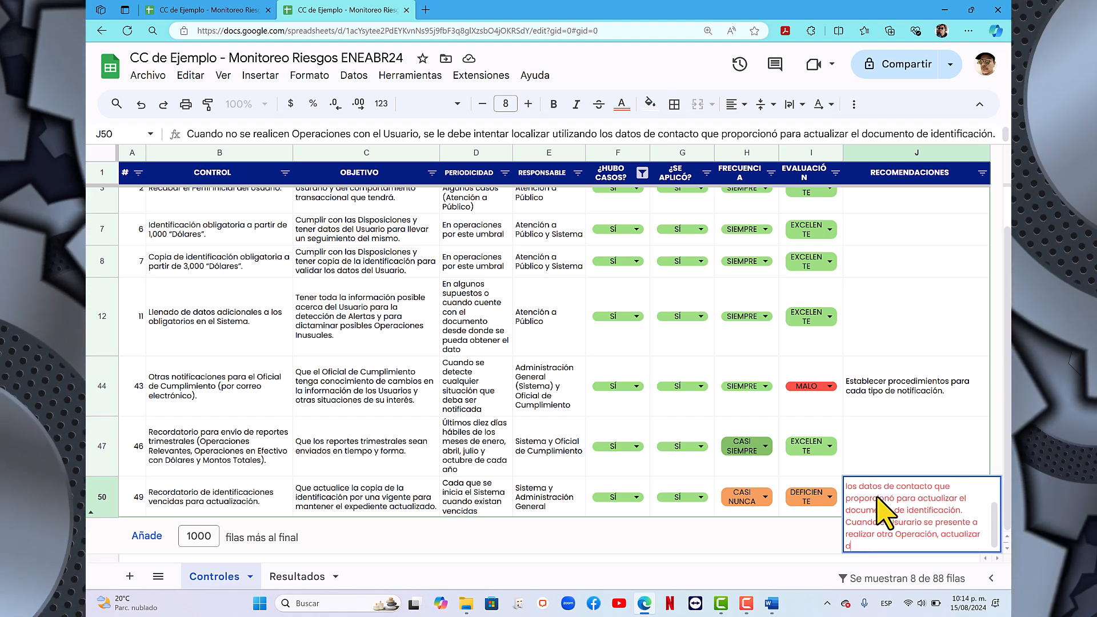
pyautogui.write('e forma oblig')
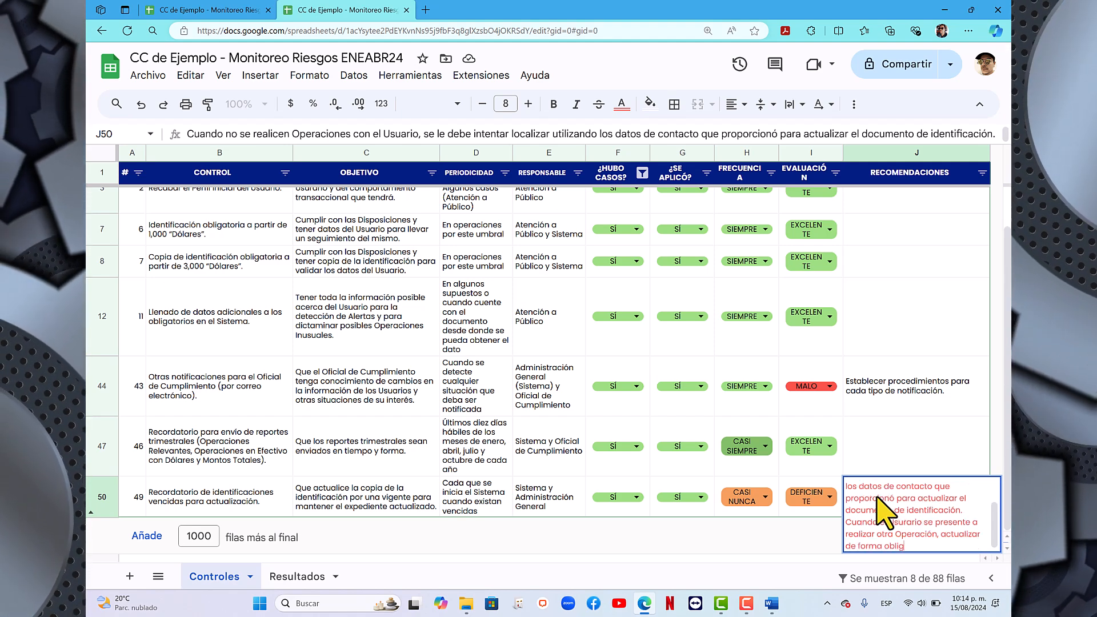
pyautogui.write('atoria el documen')
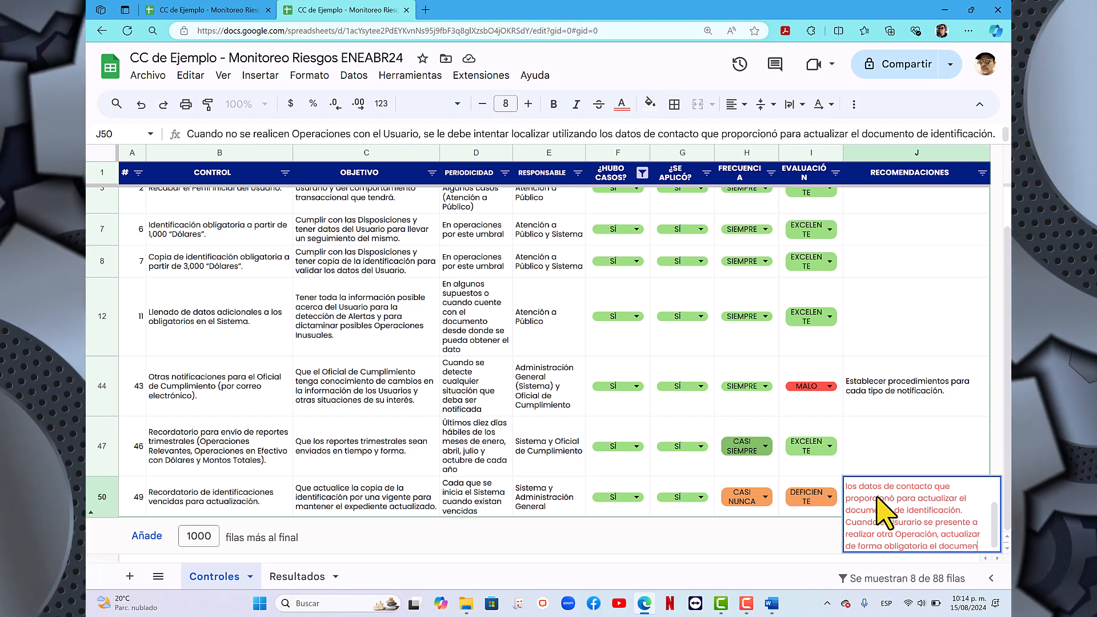
pyautogui.write('to de identi')
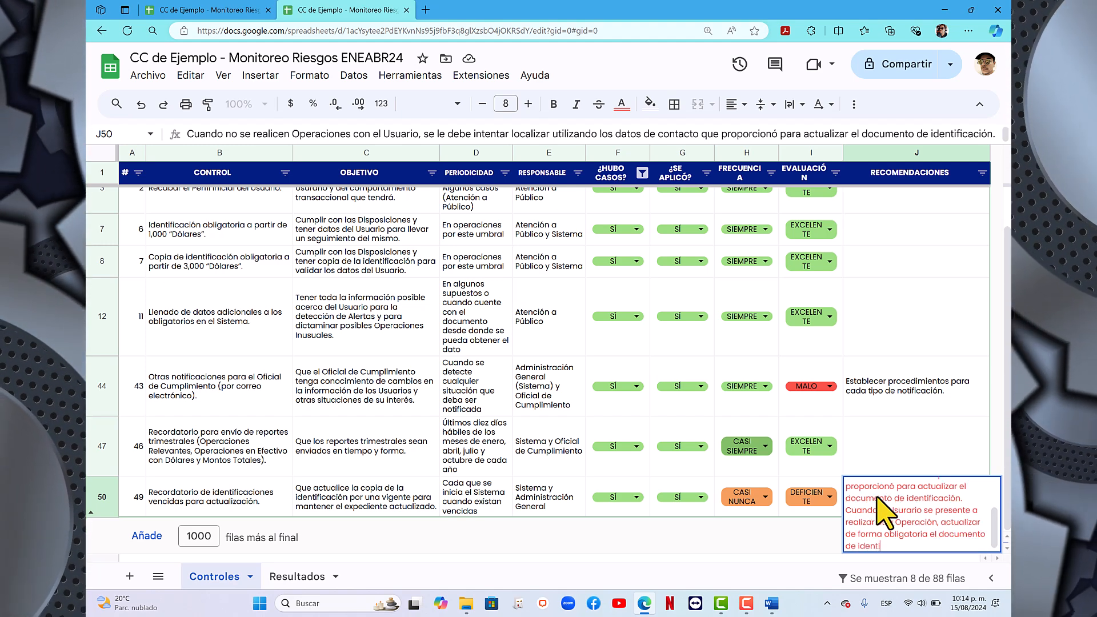
pyautogui.write('ficación')
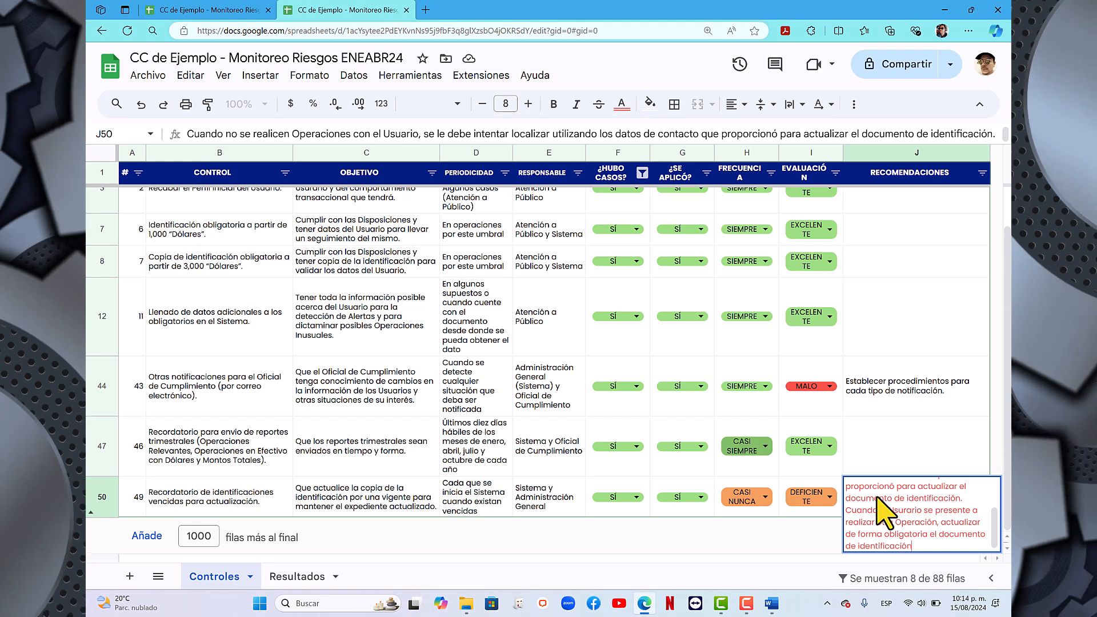
pyautogui.write('.')
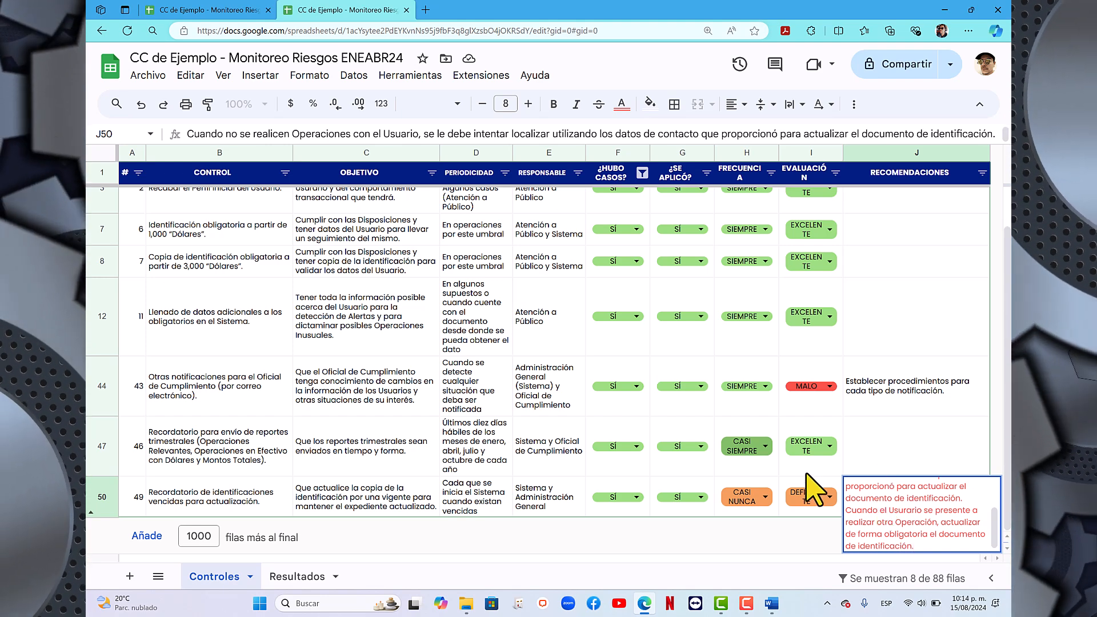
# - Finish the recommendation for control 49 with ", actualizar de forma obligatoria el documento de identificación." and commit the cell
pyautogui.press('Return')
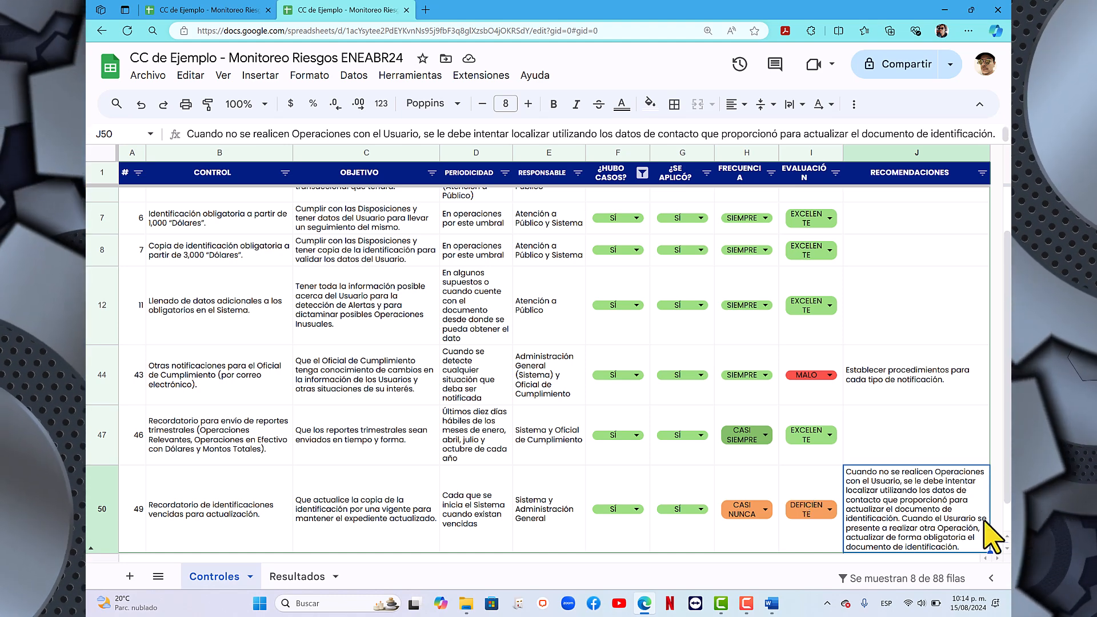
# - Review the ratings and recommendations of the filtered controls that had cases
pyautogui.click(931, 443)
pyautogui.scroll(-1, 899, 460)
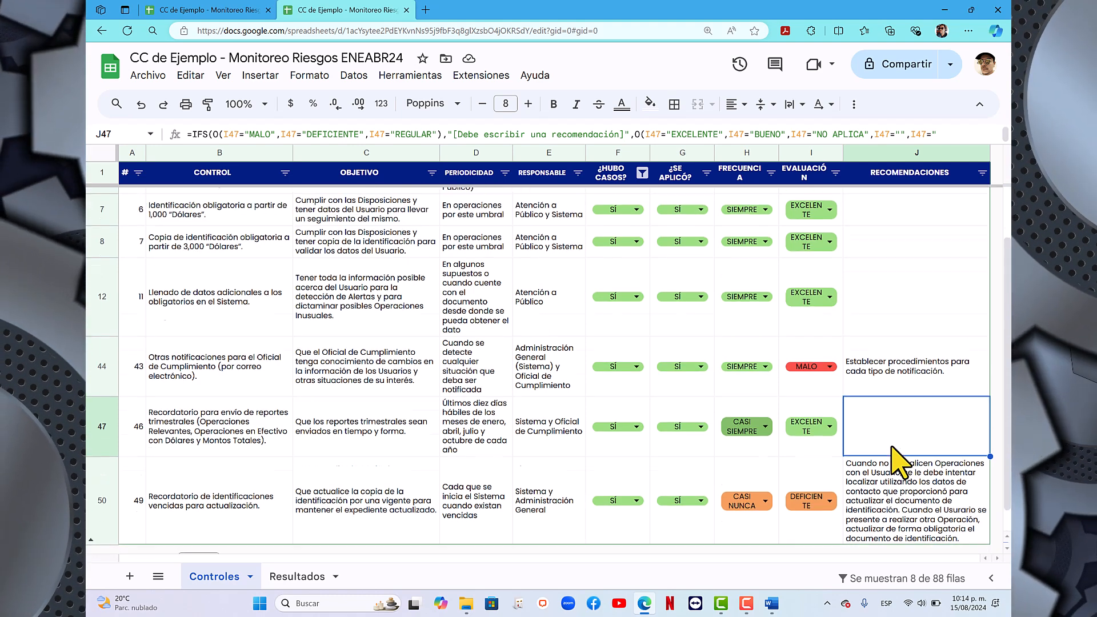
pyautogui.scroll(2, 900, 459)
pyautogui.scroll(-2, 900, 460)
pyautogui.scroll(2, 899, 460)
pyautogui.scroll(-2, 900, 463)
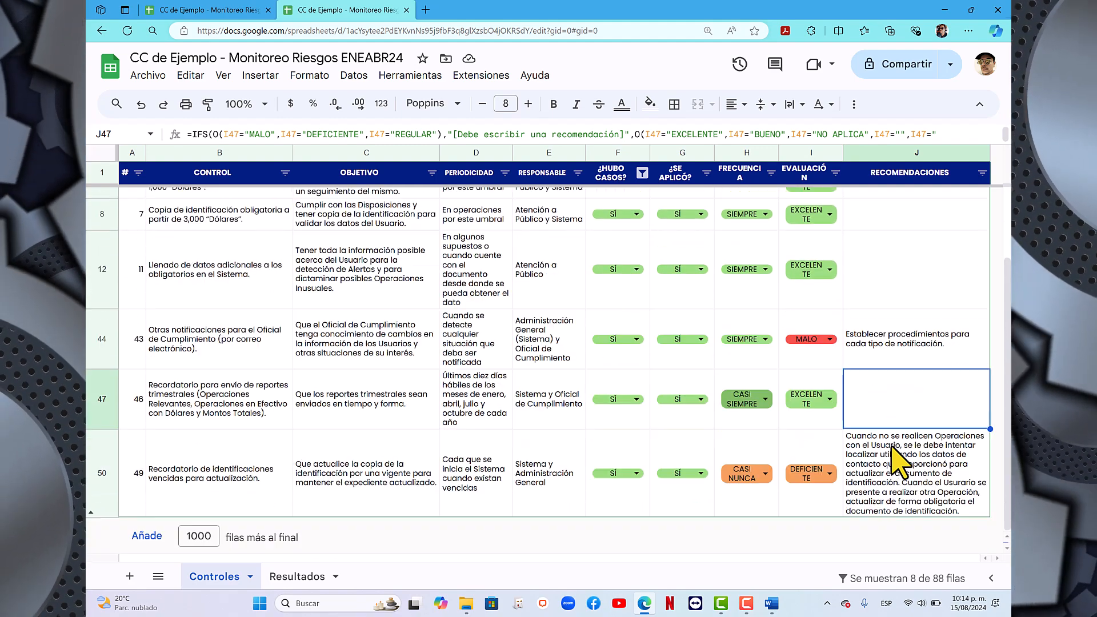
pyautogui.scroll(2, 728, 369)
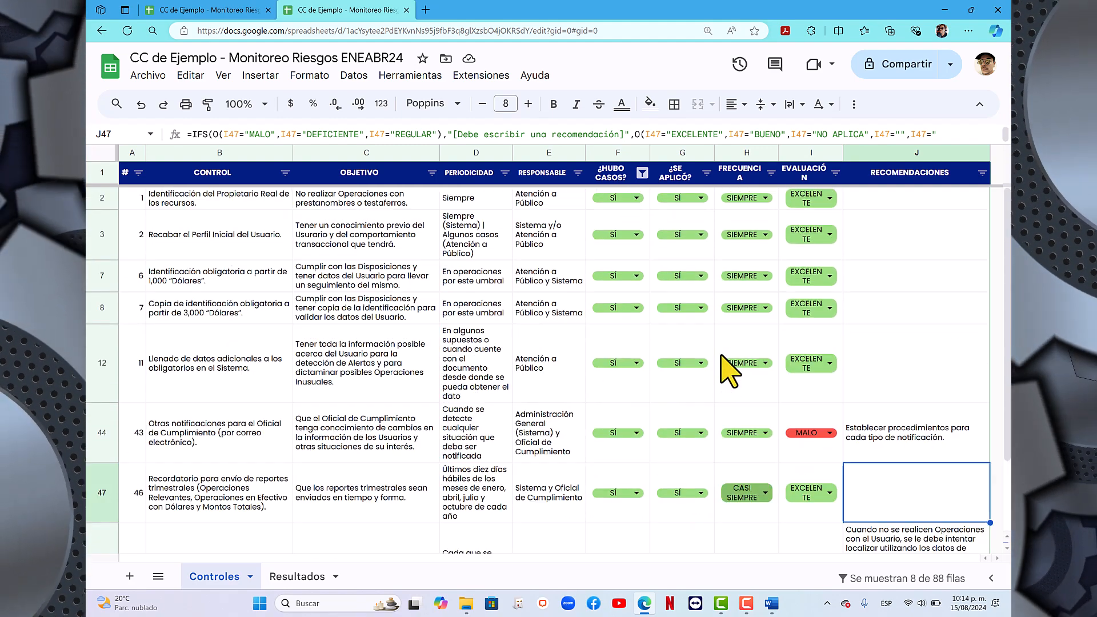
# - Filter the ¿HUBO CASOS? column to include all values again and look over the full list of controls
pyautogui.click(642, 173)
pyautogui.click(507, 351)
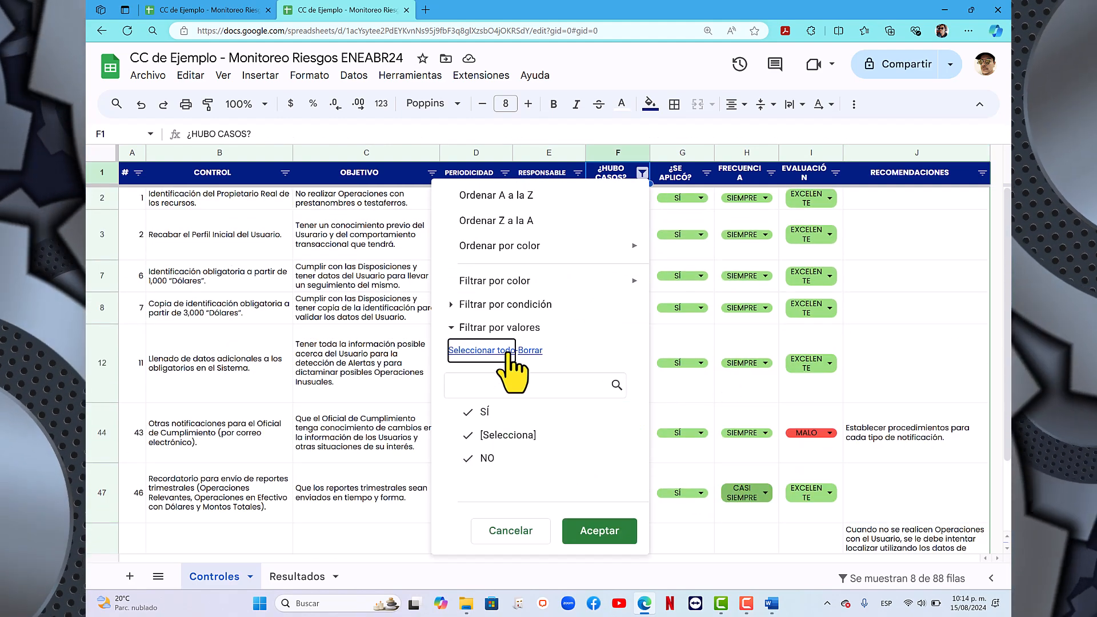
pyautogui.click(620, 530)
pyautogui.scroll(-20, 496, 389)
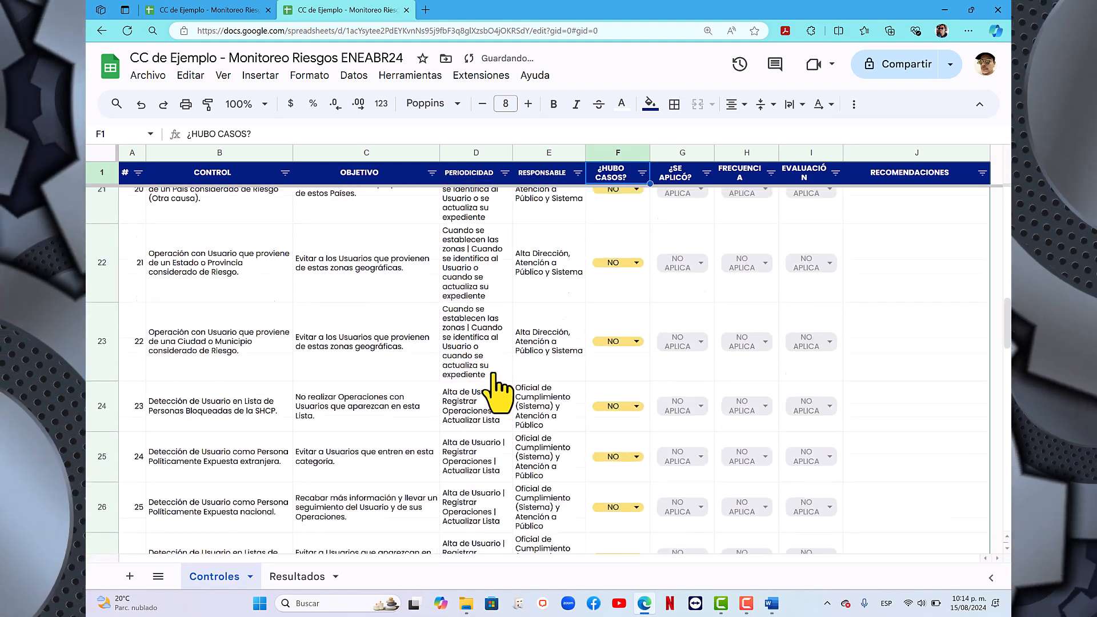
pyautogui.scroll(1, 496, 389)
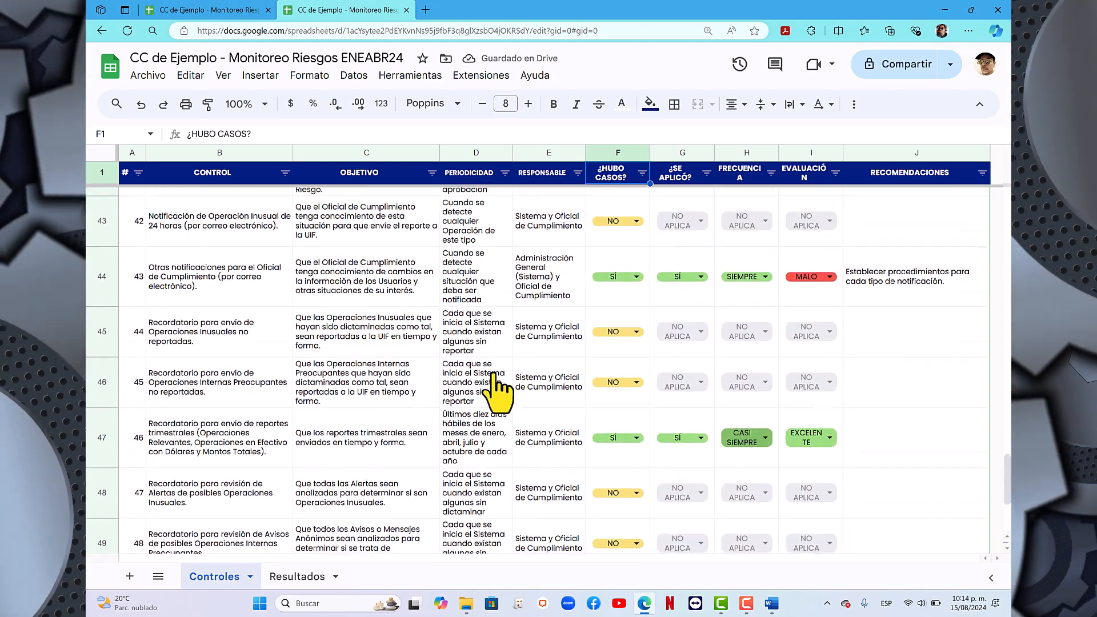
pyautogui.scroll(-1, 491, 383)
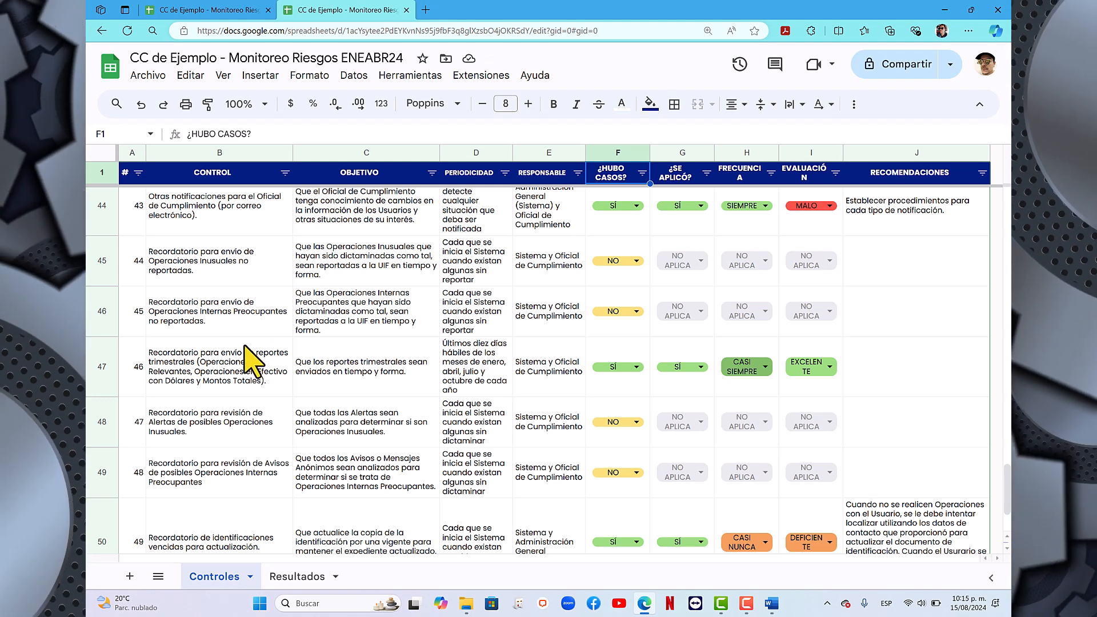
# - On the Resultados sheet, examine the frequency, evaluation, effectiveness, risk level and alerts columns, including the cells that require an alert description
pyautogui.click(289, 577)
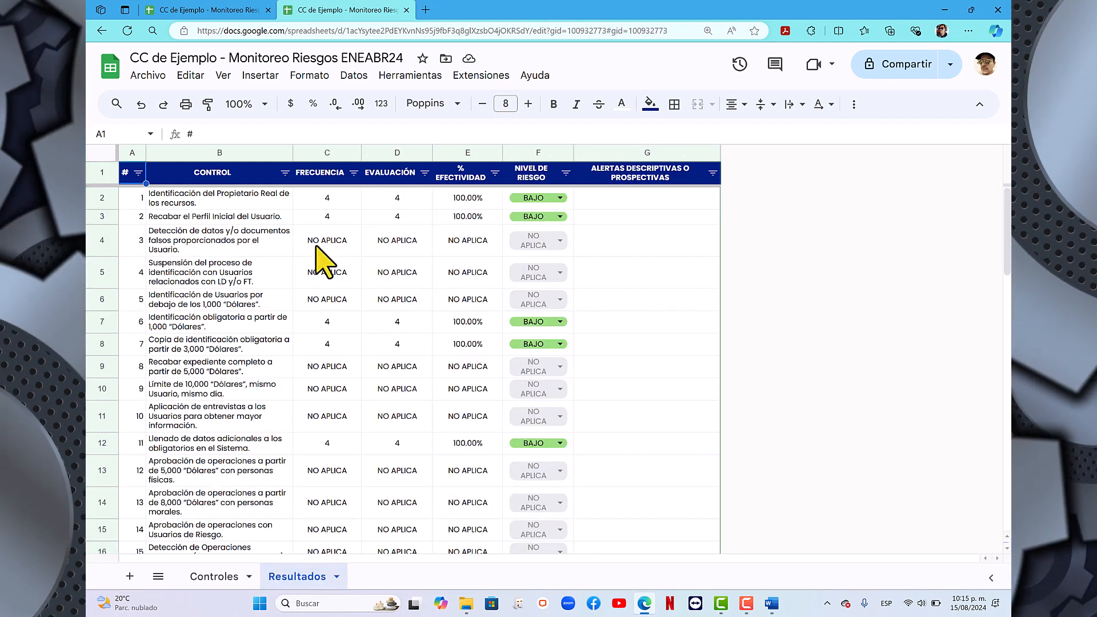
pyautogui.click(321, 150)
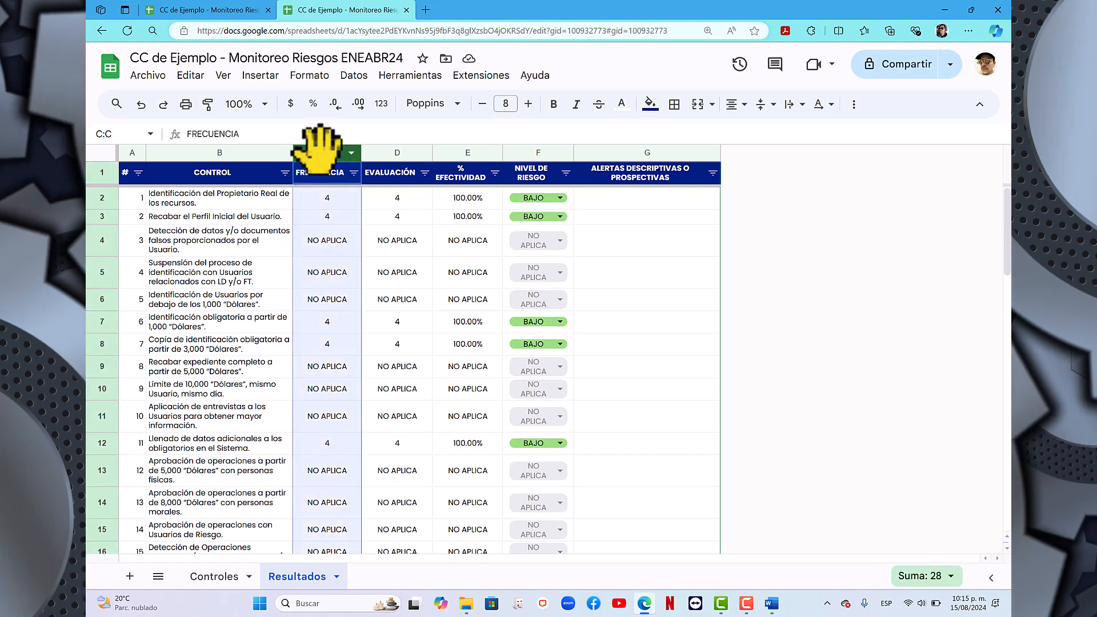
pyautogui.click(392, 153)
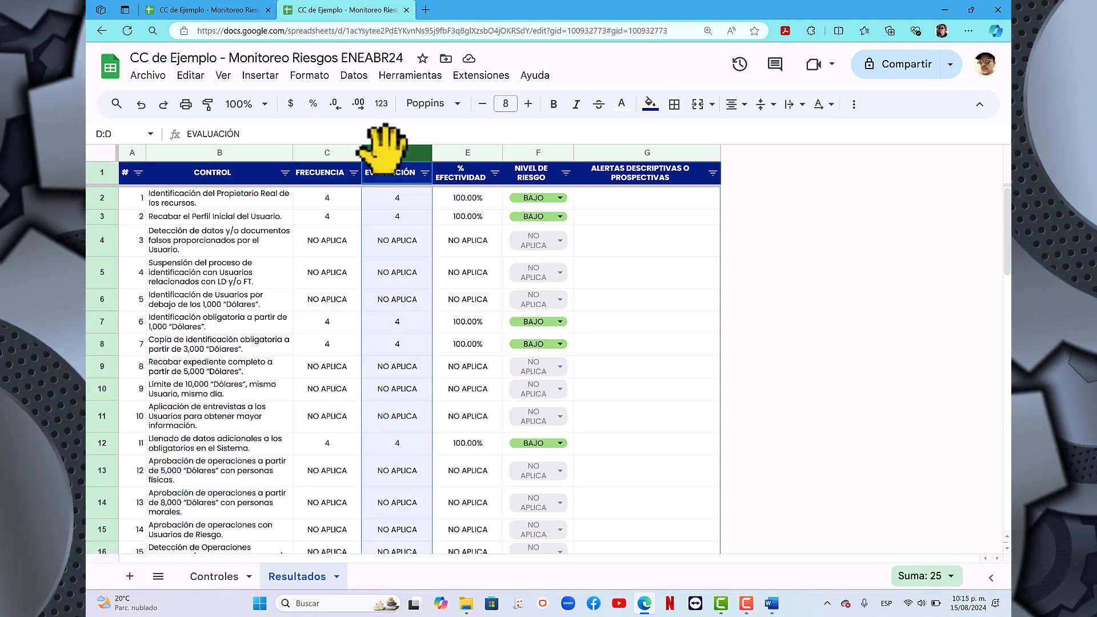
pyautogui.click(462, 153)
pyautogui.click(521, 152)
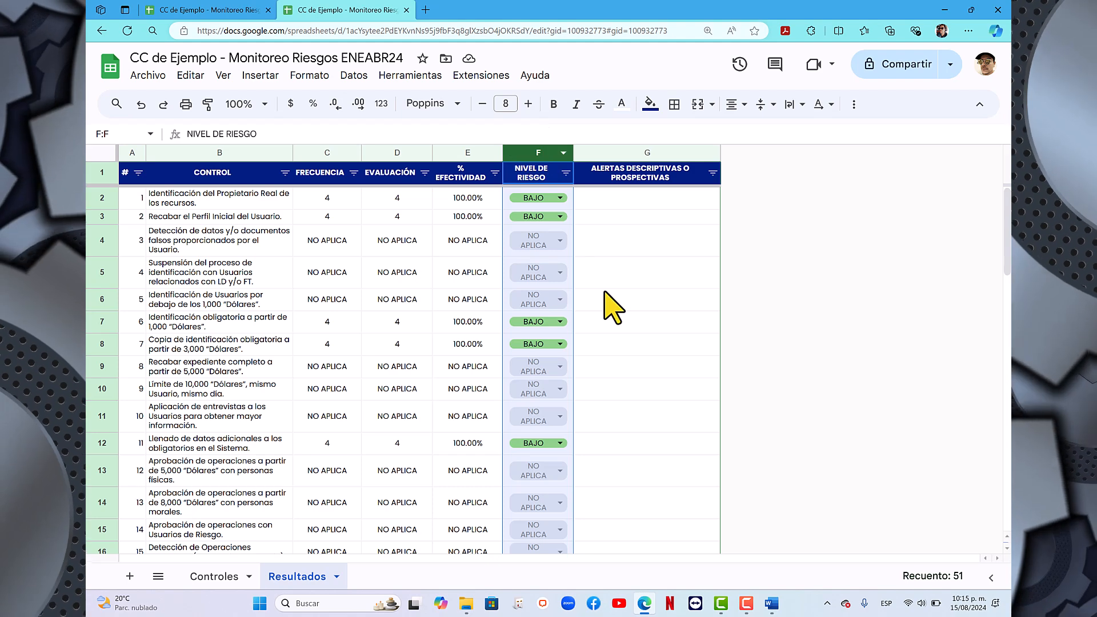
pyautogui.click(651, 153)
pyautogui.scroll(-6, 641, 337)
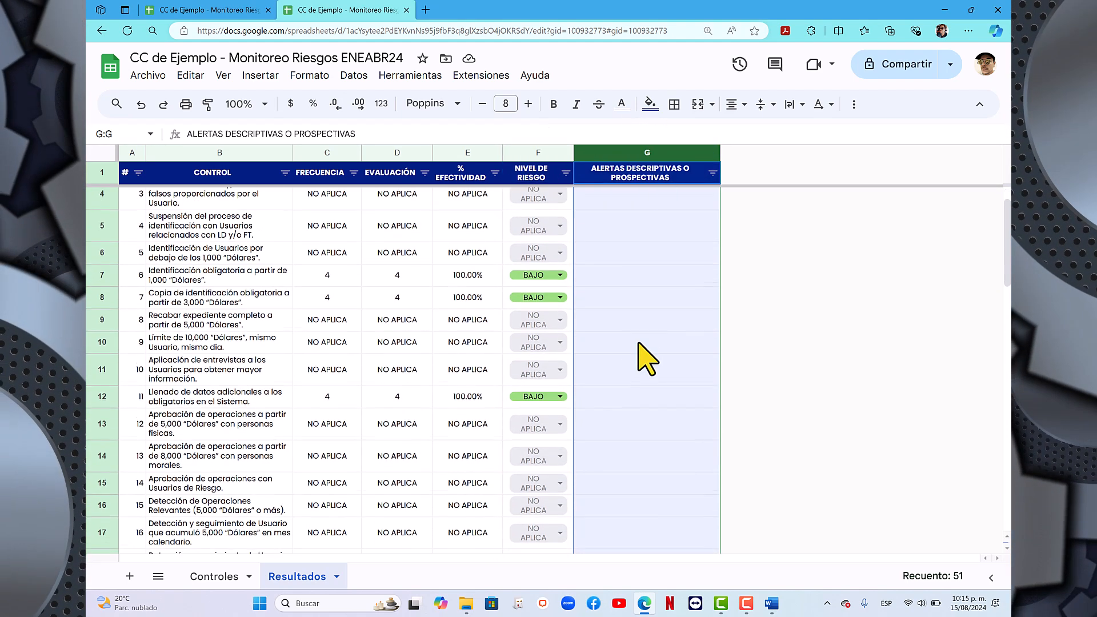
pyautogui.scroll(-10, 646, 358)
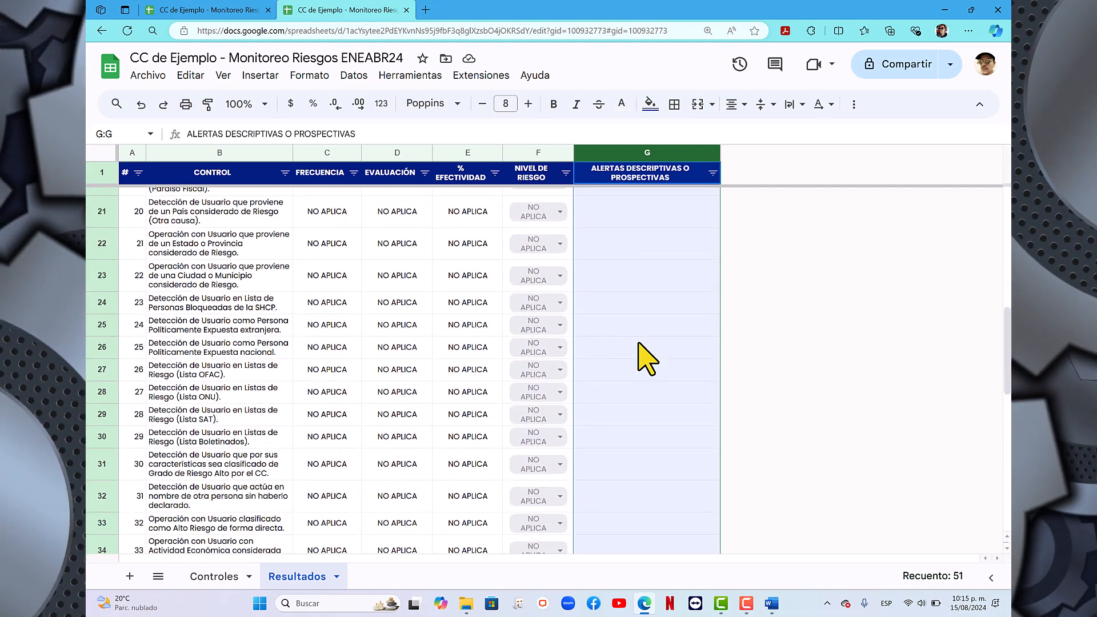
pyautogui.scroll(-2, 646, 358)
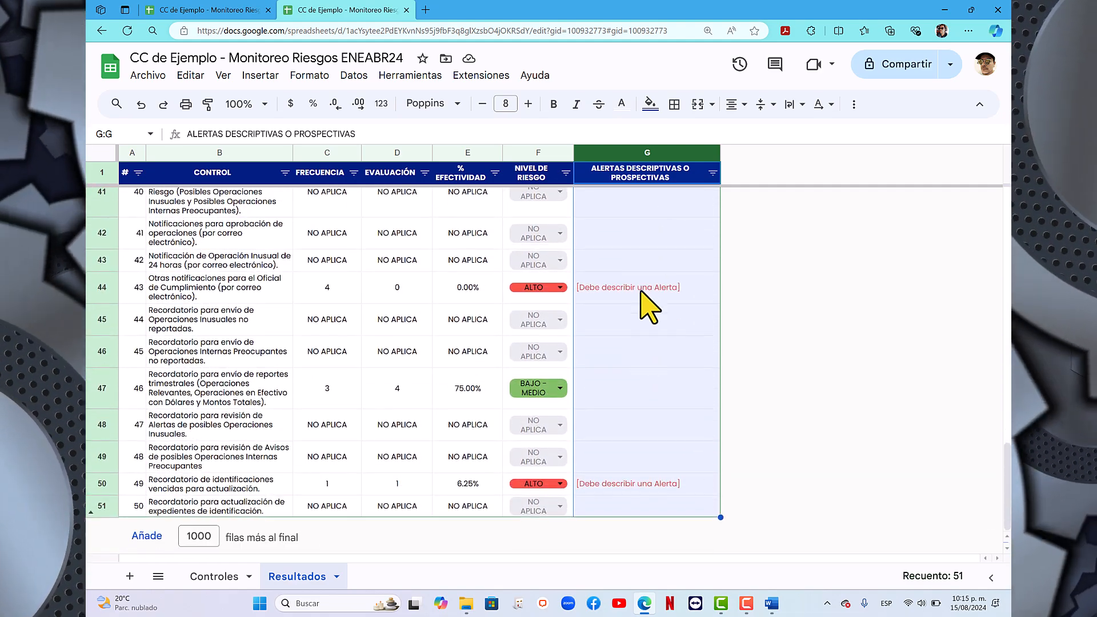
pyautogui.click(640, 290)
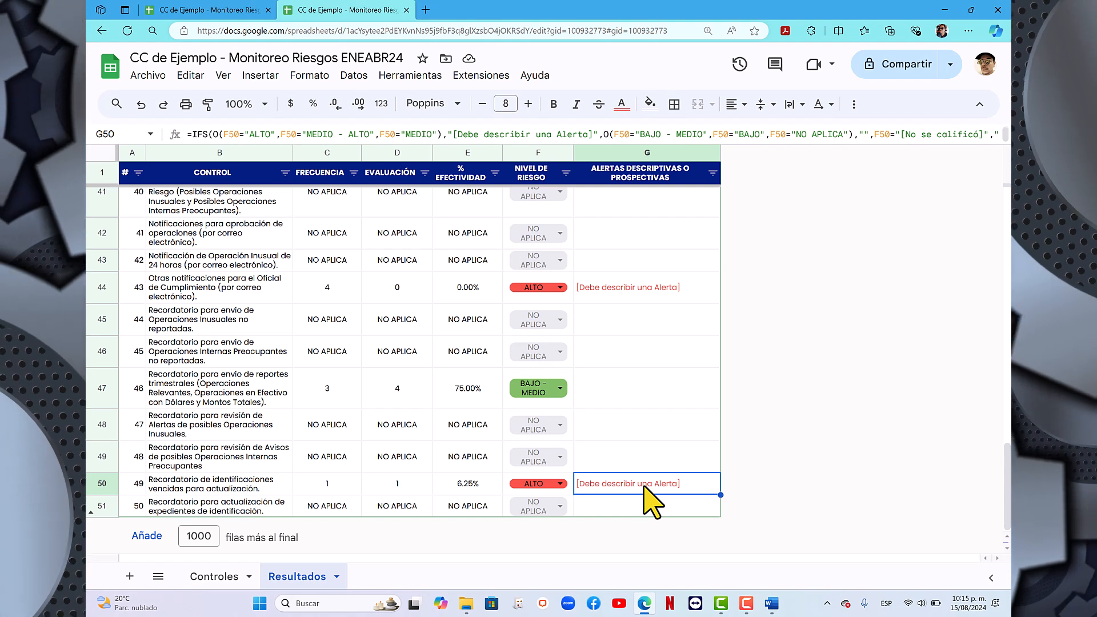
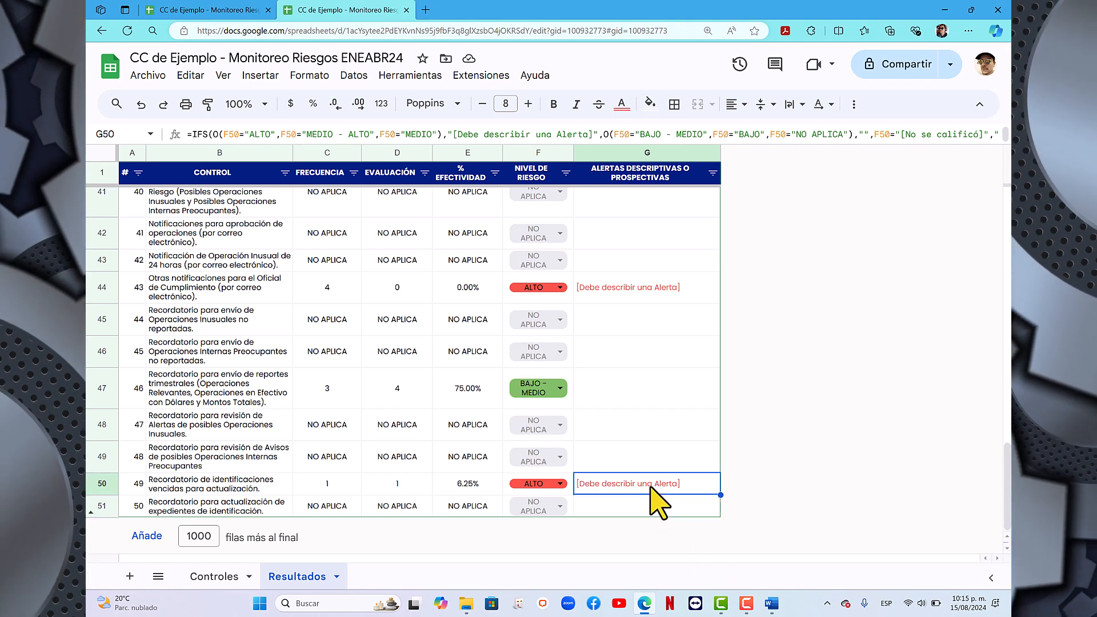
# - Begin the alert description for control 49 with: Agregar al Usuario la lista de Boletinados con el motivo "identificación sin actualizar"
pyautogui.write('Agregar ')
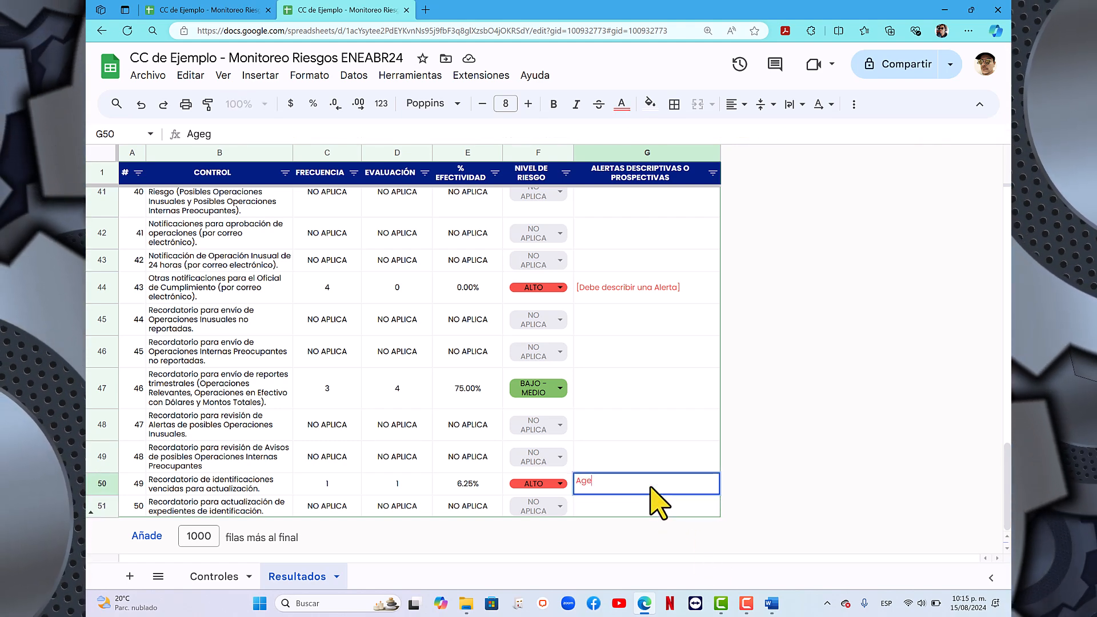
pyautogui.write('al Usuari')
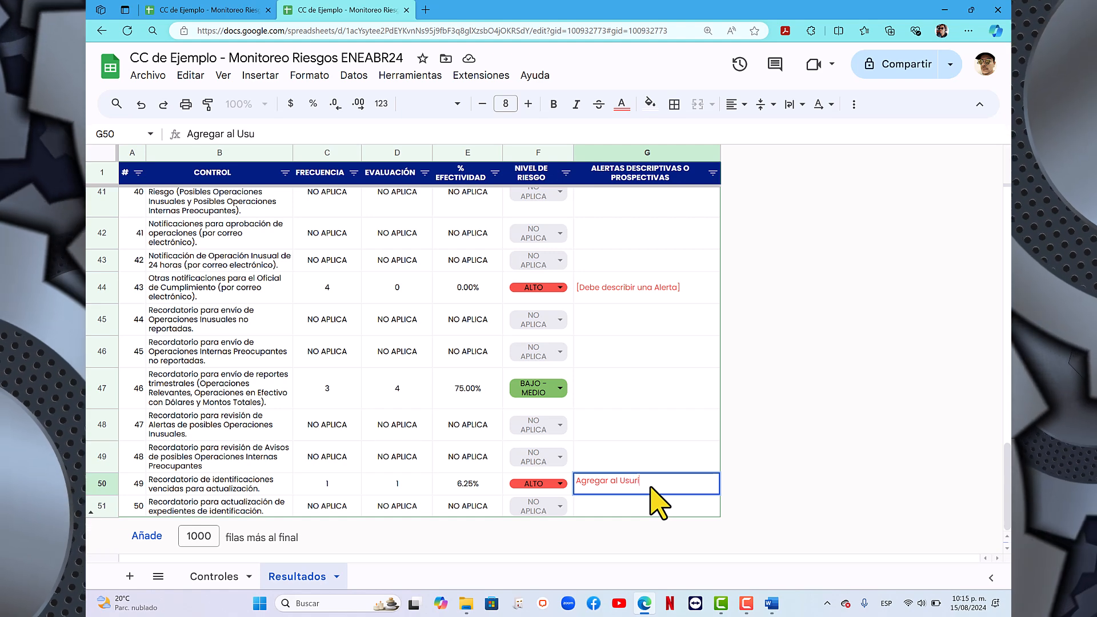
pyautogui.write('o  ')
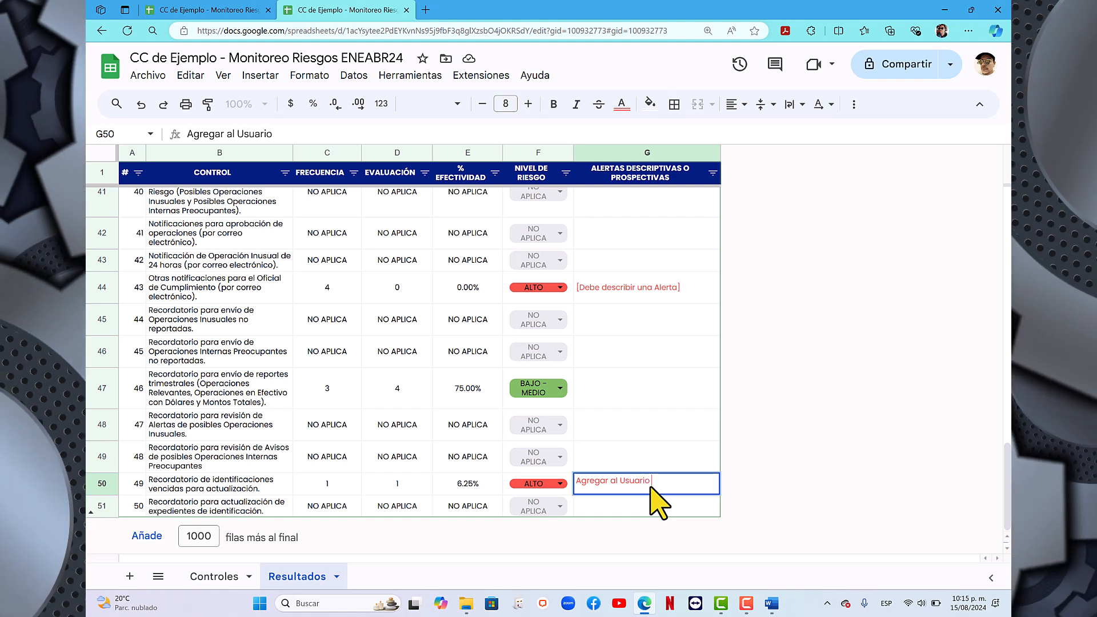
pyautogui.write('la lista d')
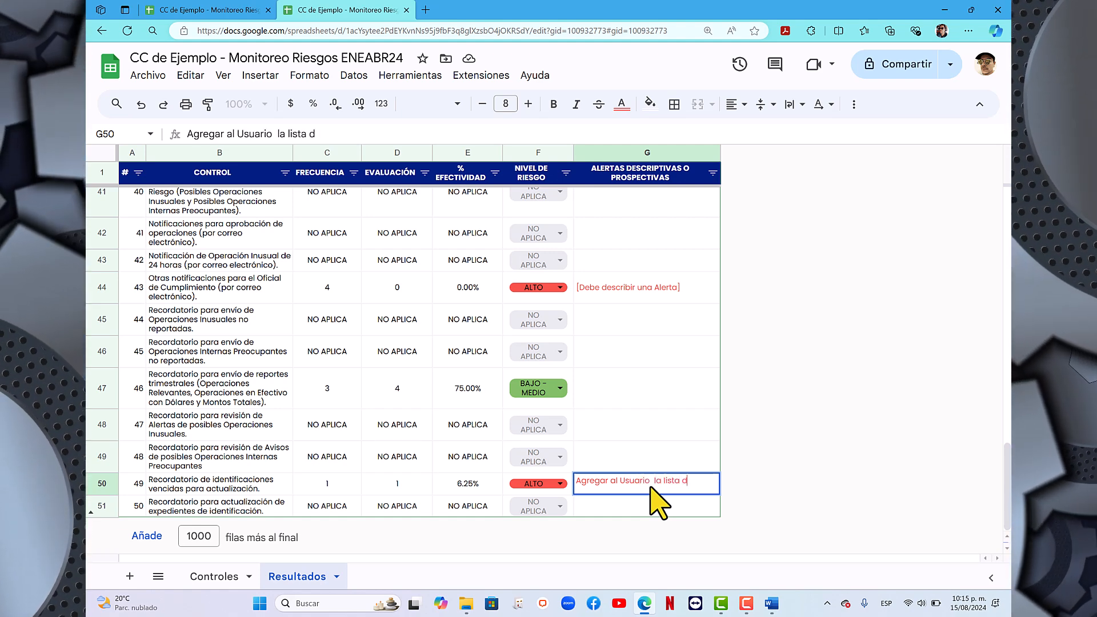
pyautogui.write('e Boletinad')
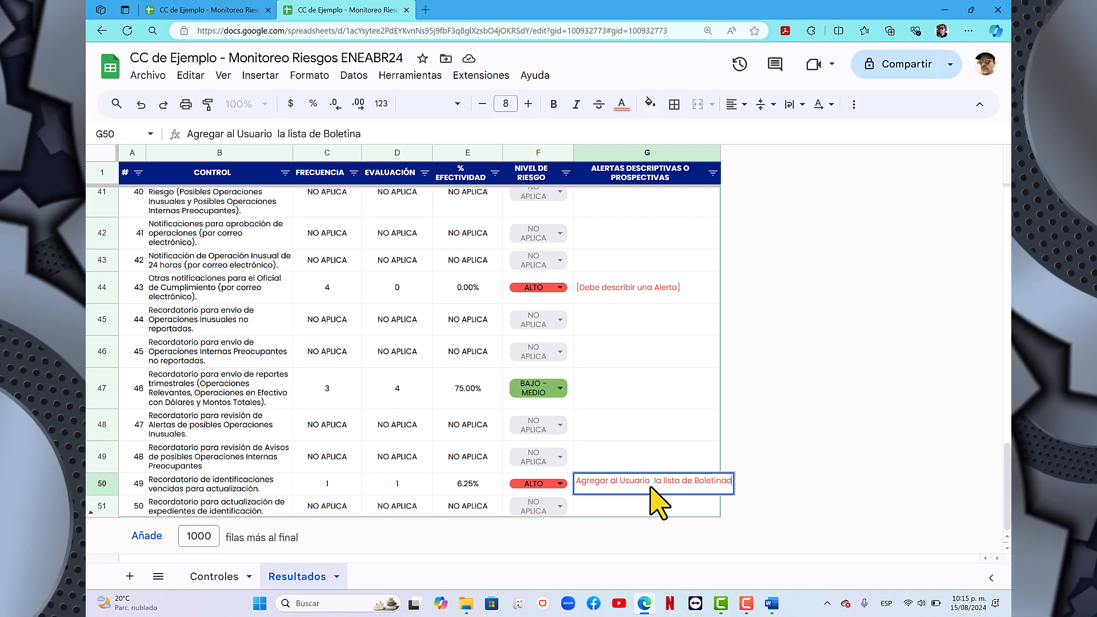
pyautogui.write('os con el moti')
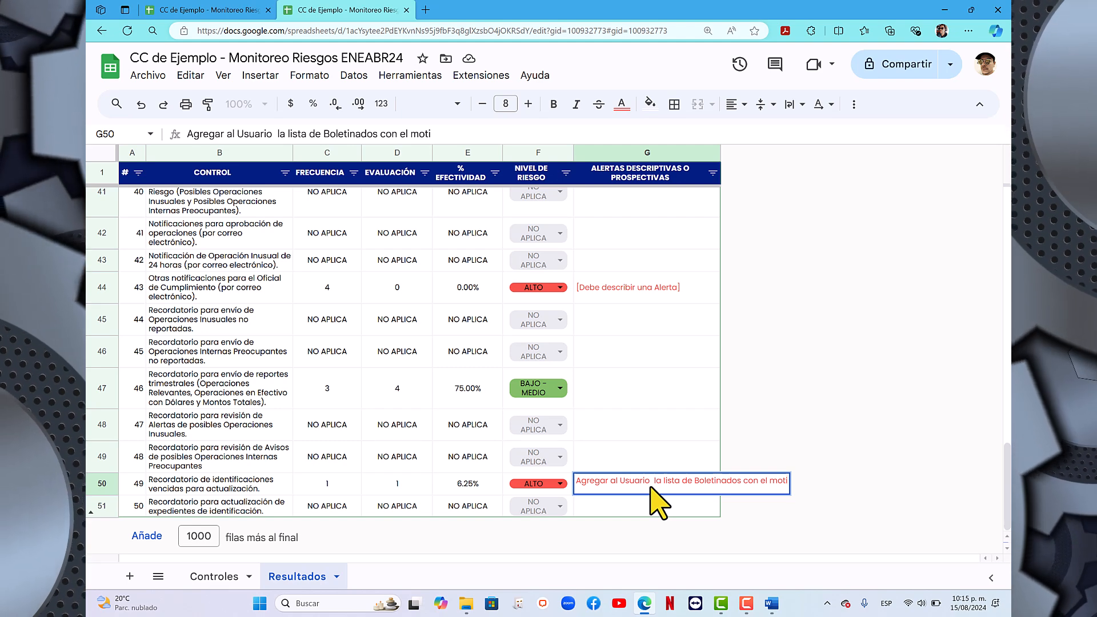
pyautogui.write('vo ""')
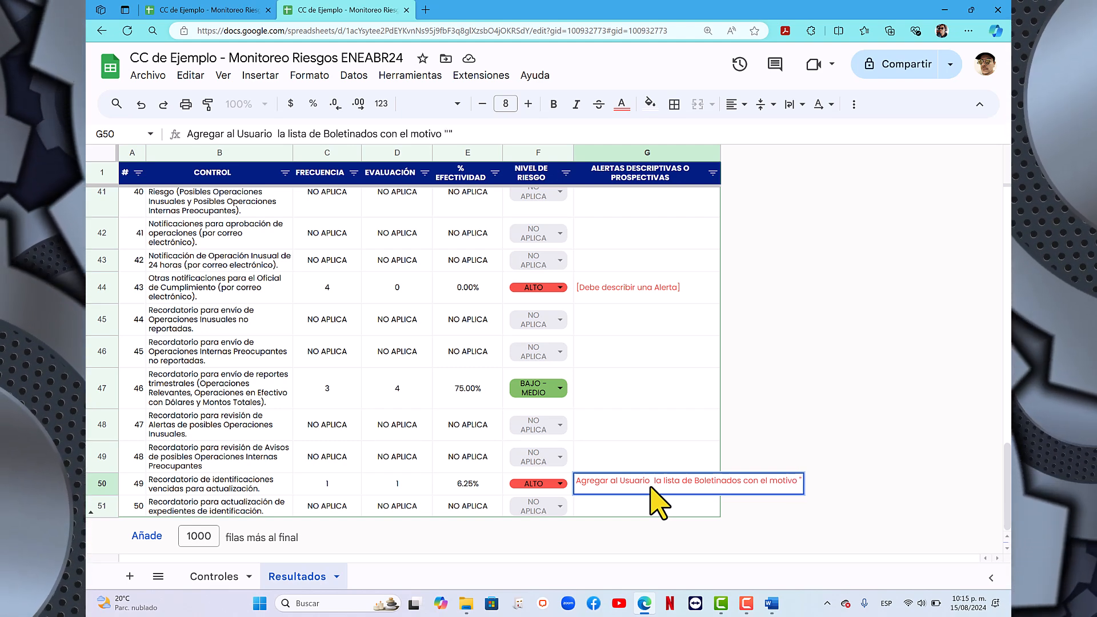
pyautogui.write('identifi')
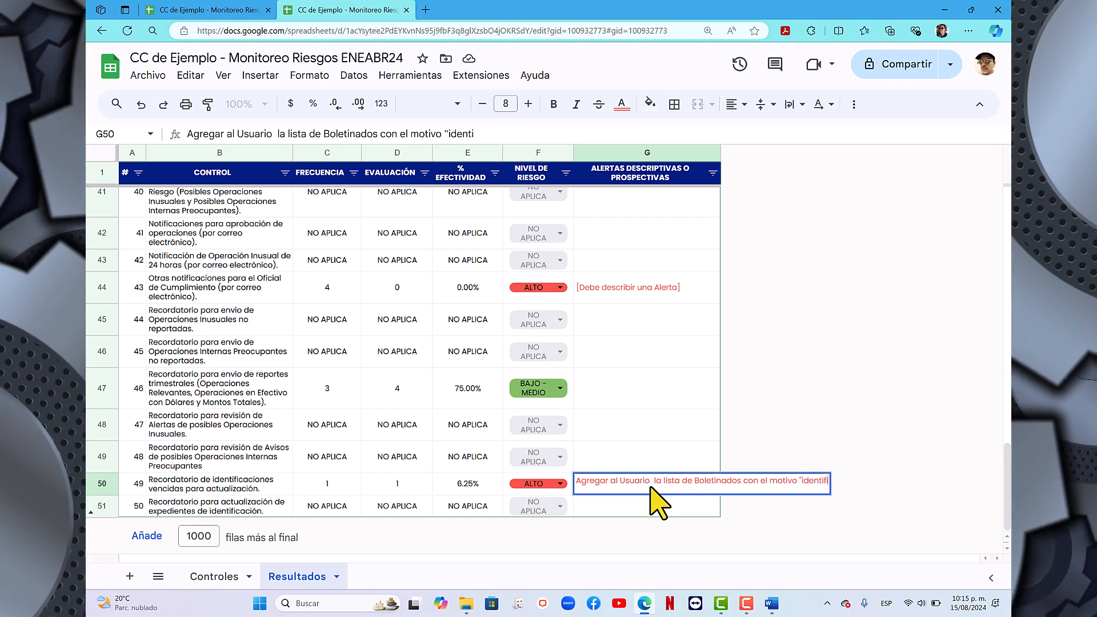
pyautogui.write('cacipon')
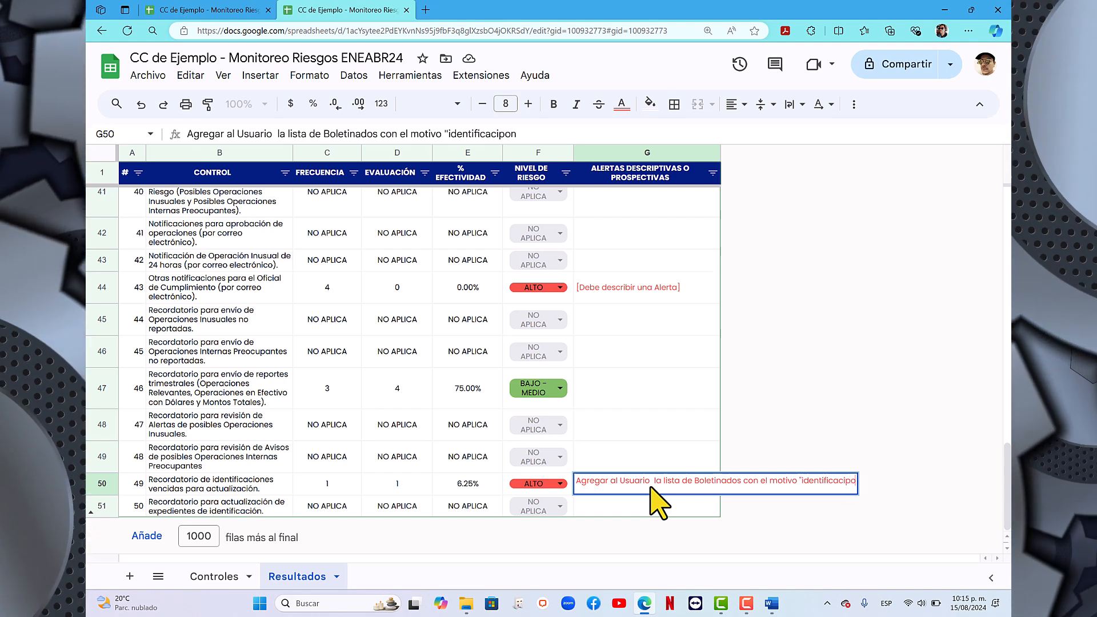
pyautogui.press('BackSpace')
pyautogui.press('BackSpace')
pyautogui.press('BackSpace')
pyautogui.write('ón')
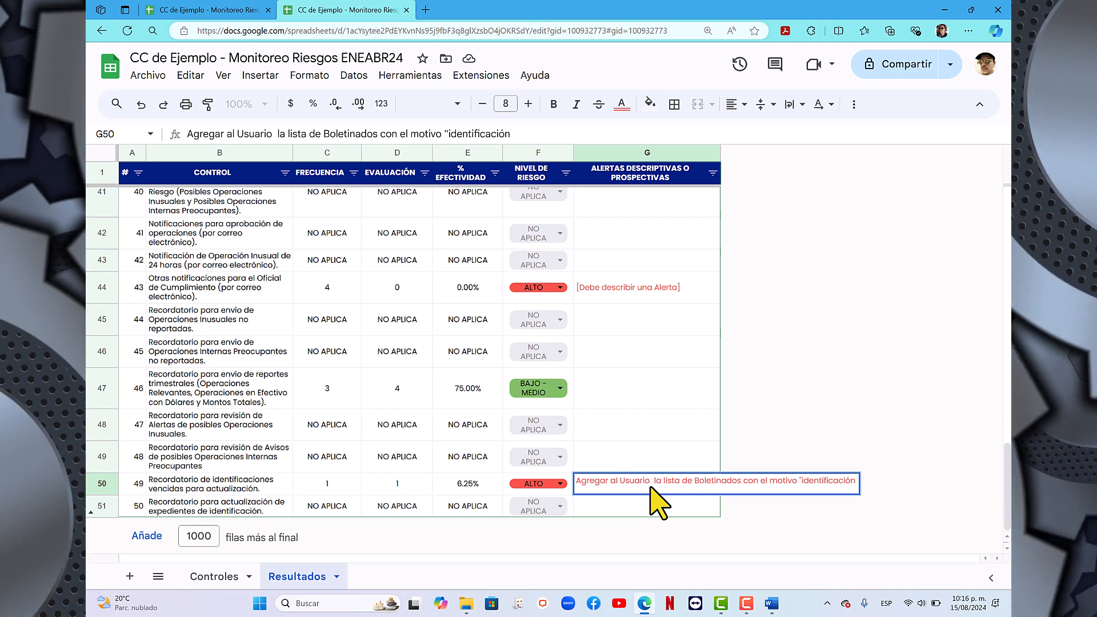
pyautogui.write(' sin actualiz')
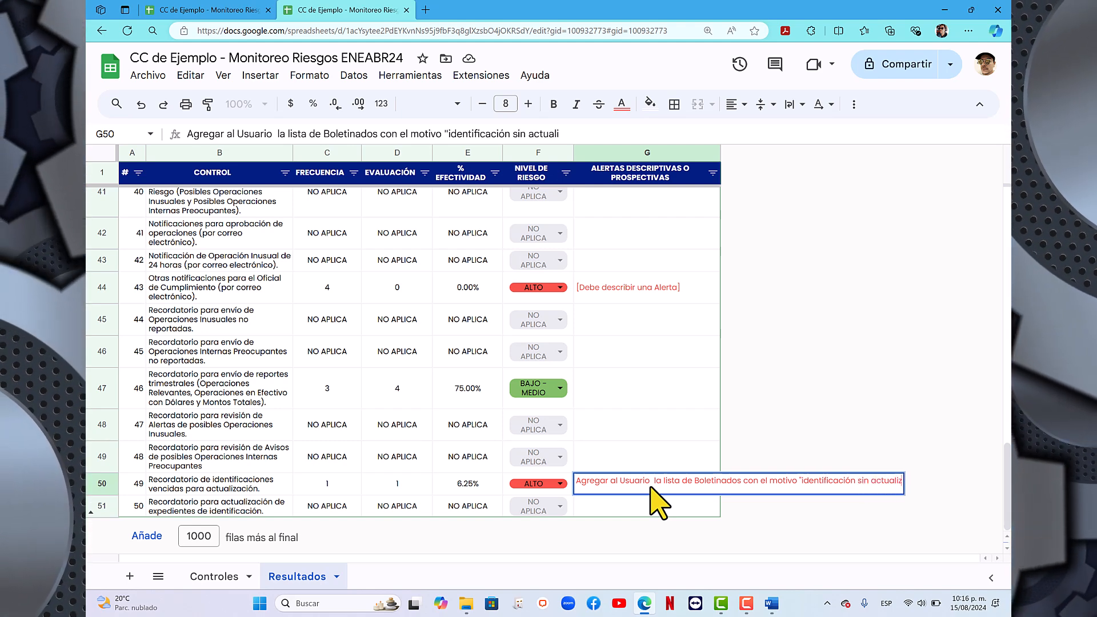
pyautogui.write('ar')
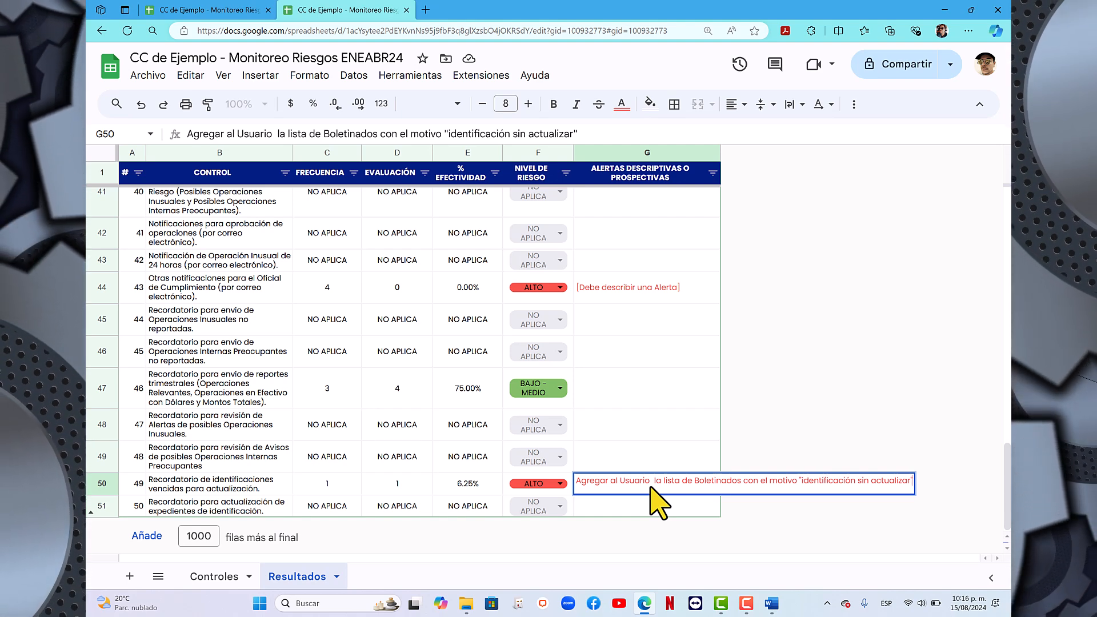
# - Finish control 49's alert with "para que se genere una Alerta cuando el Usuario acuda nuevamente a realizar una Operación." and commit the cell
pyautogui.write('par')
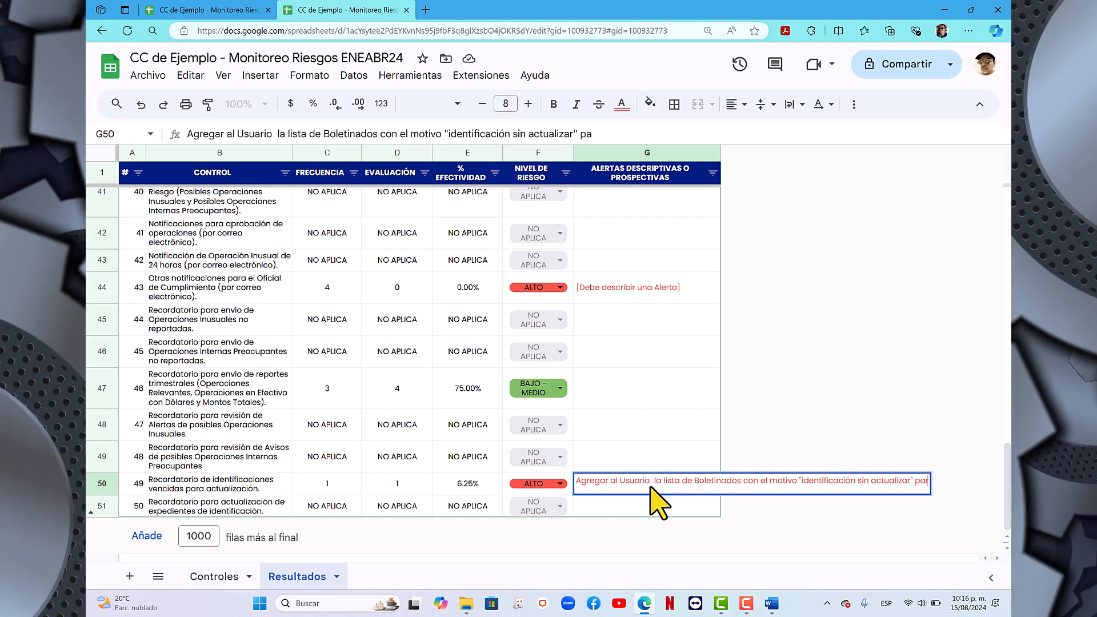
pyautogui.write('a que se gener')
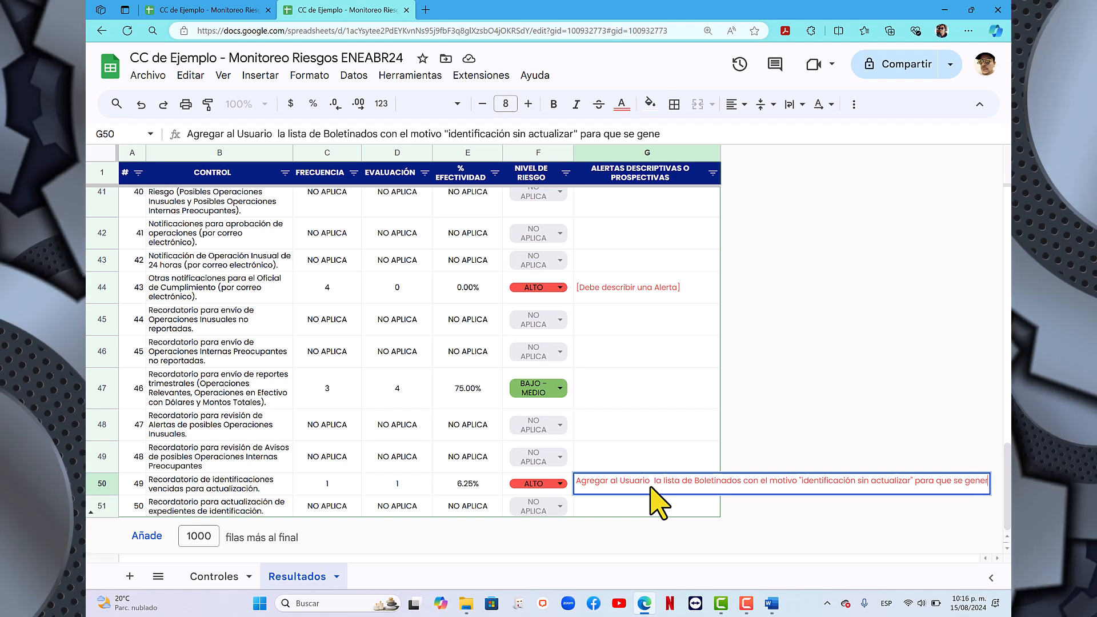
pyautogui.write('e una Al')
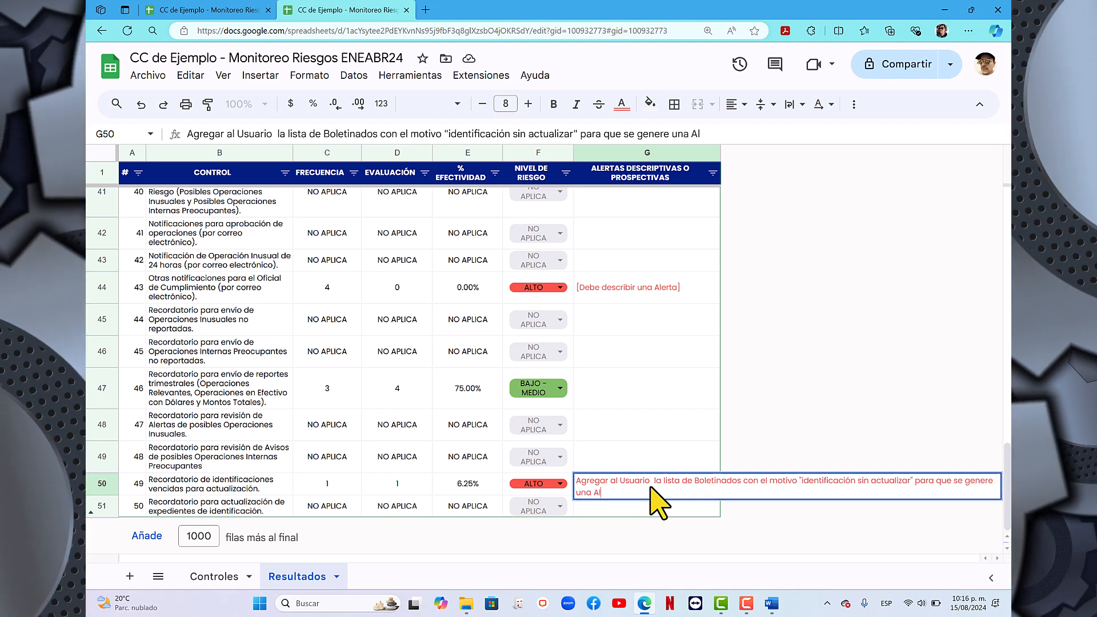
pyautogui.write('erta cuando')
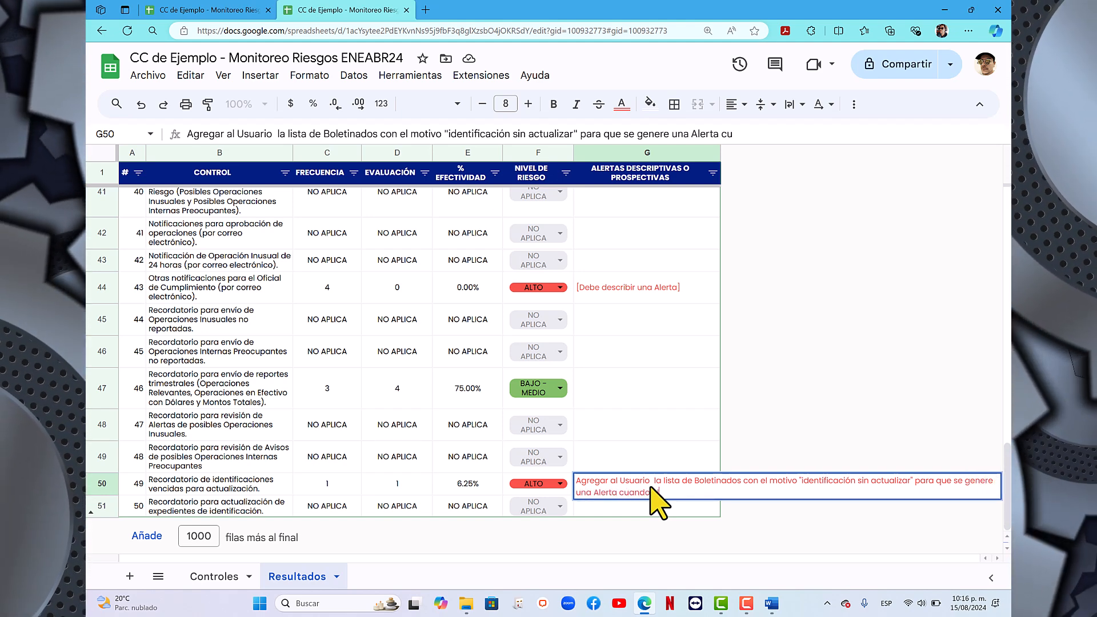
pyautogui.write(' el Usuario')
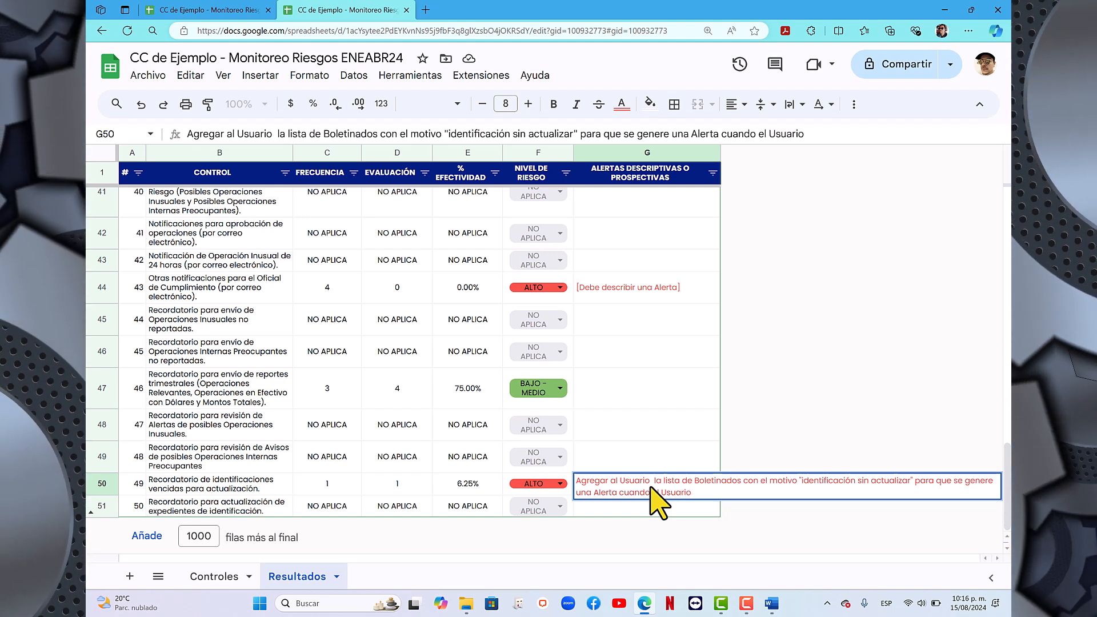
pyautogui.write(' acud')
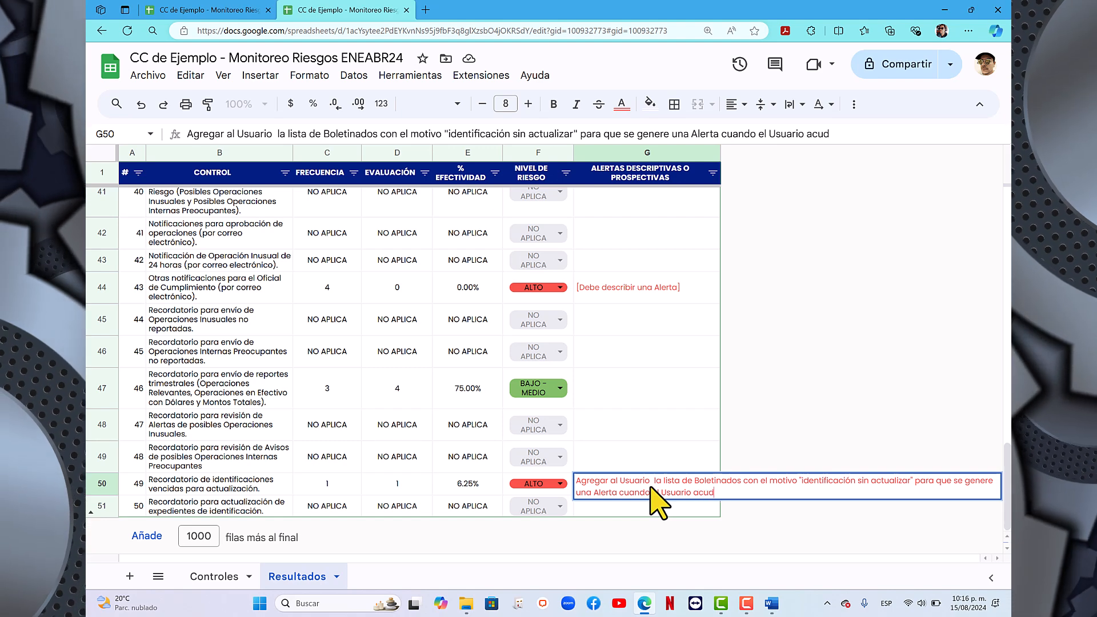
pyautogui.write('a nuevamente')
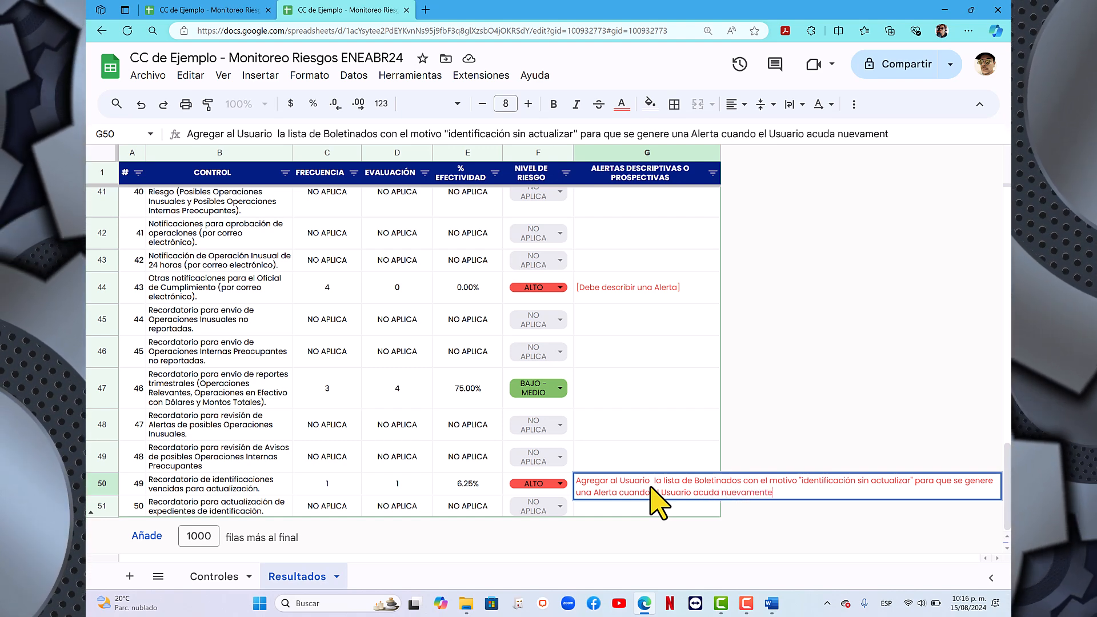
pyautogui.write(' a r')
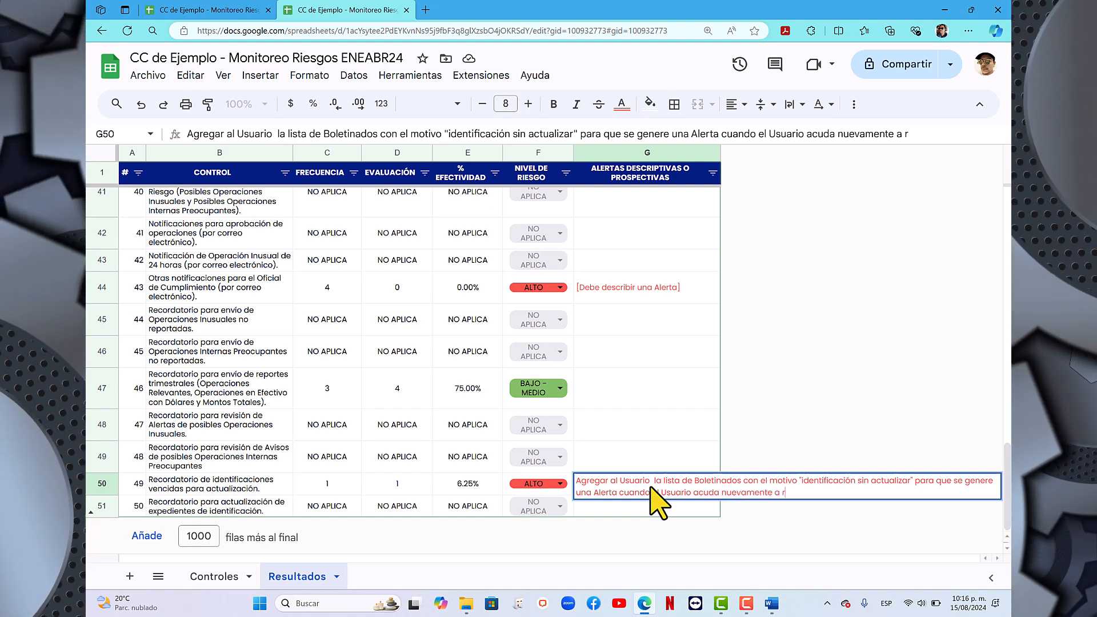
pyautogui.write('ealizar una Operación')
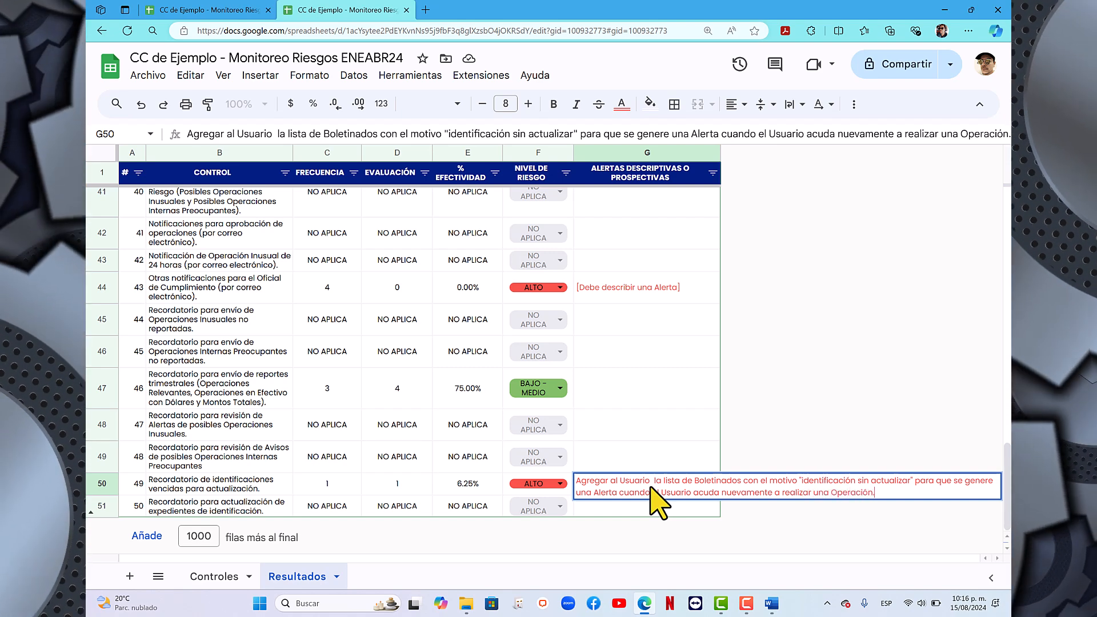
pyautogui.write('.')
pyautogui.press('Return')
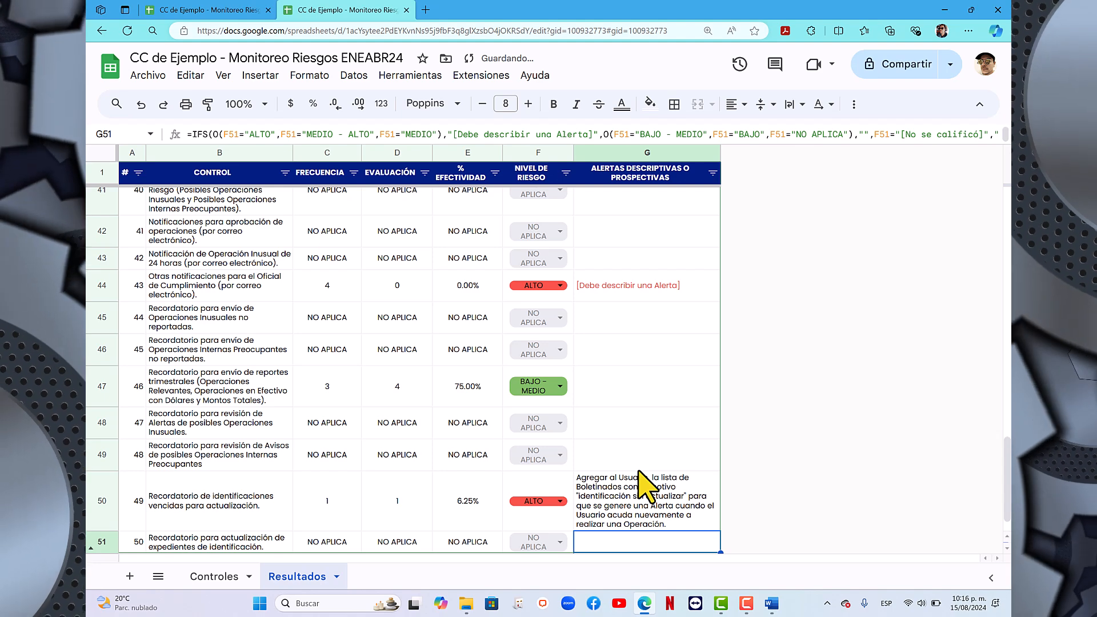
pyautogui.scroll(-1, 631, 492)
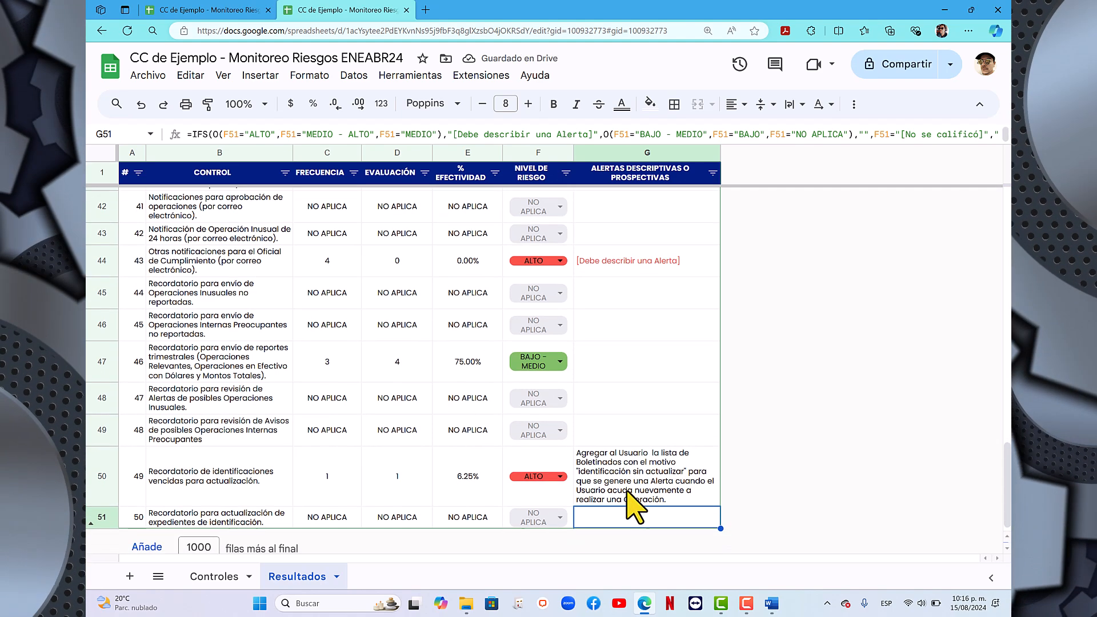
pyautogui.click(626, 471)
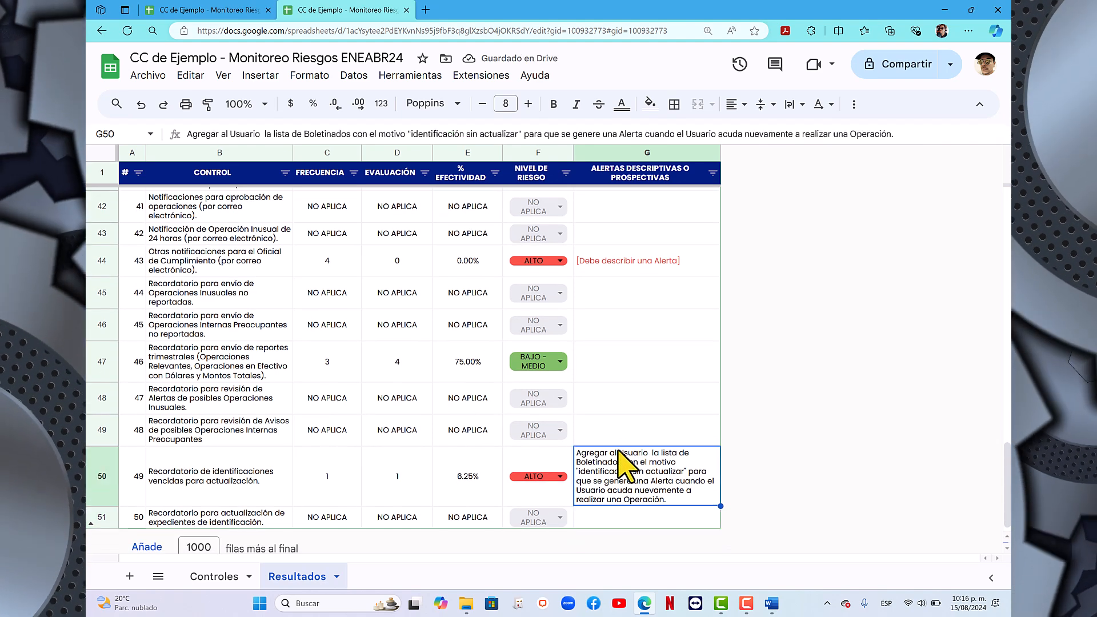
# - Replace the alert placeholder for control 43 with "Pedirle al proveedor del Sistema que enliste todas las notificaciones"
pyautogui.scroll(1, 605, 290)
pyautogui.click(612, 288)
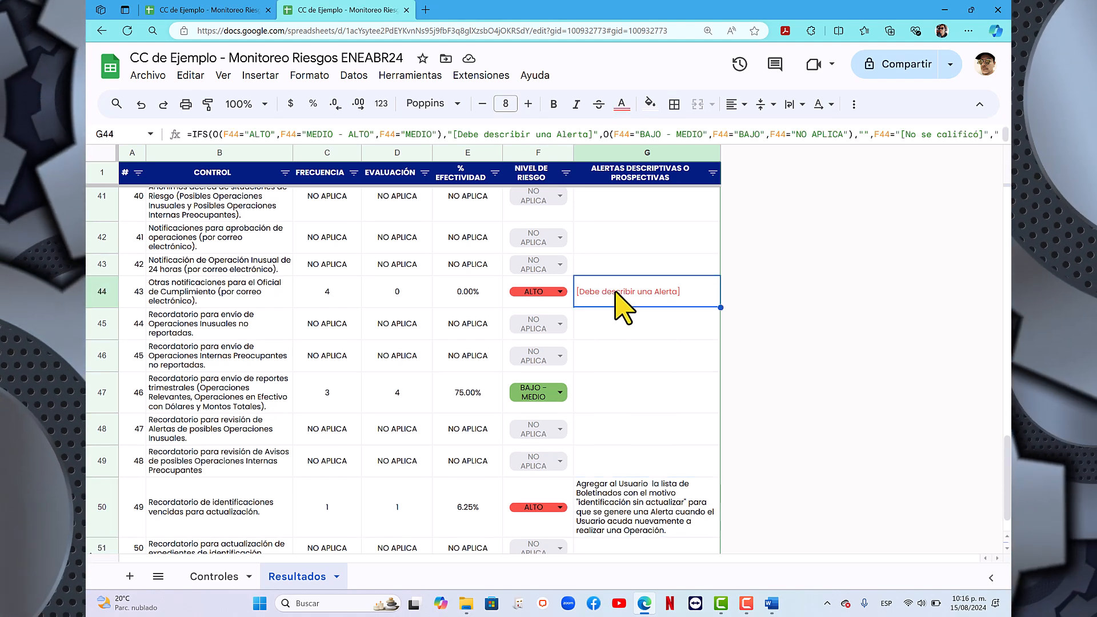
pyautogui.press('BackSpace')
pyautogui.write('Pedirl')
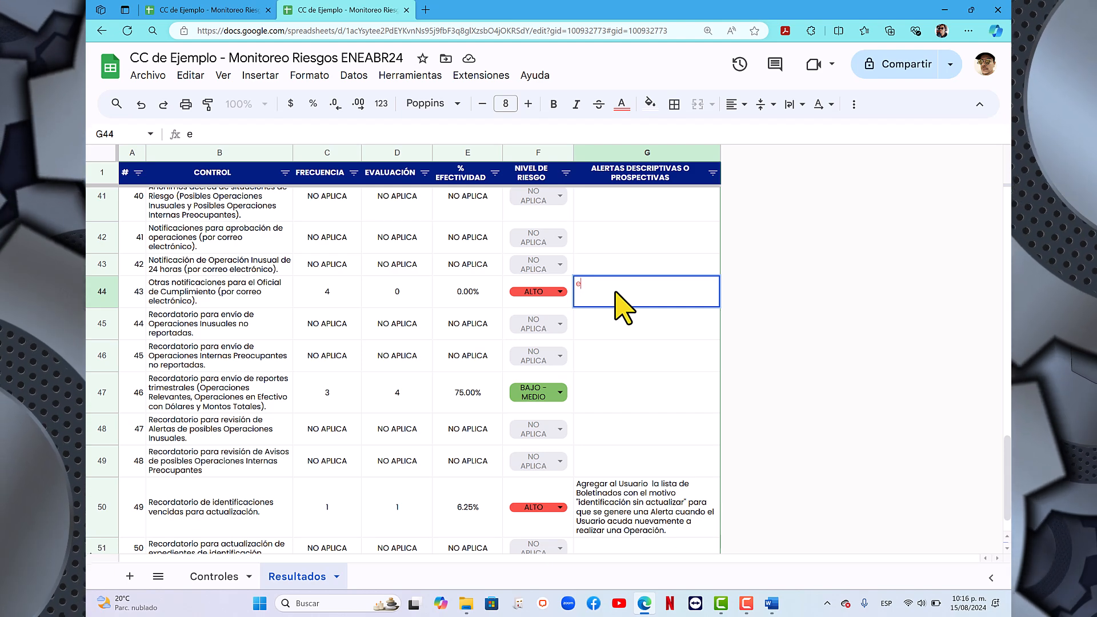
pyautogui.write('e al p')
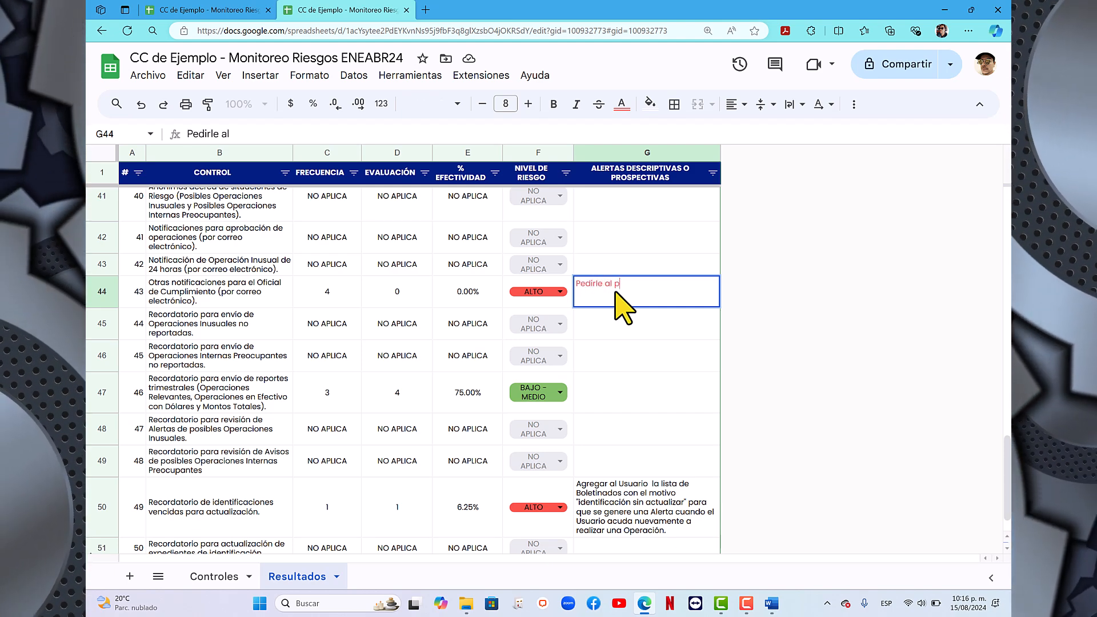
pyautogui.write('roveedor del Sis')
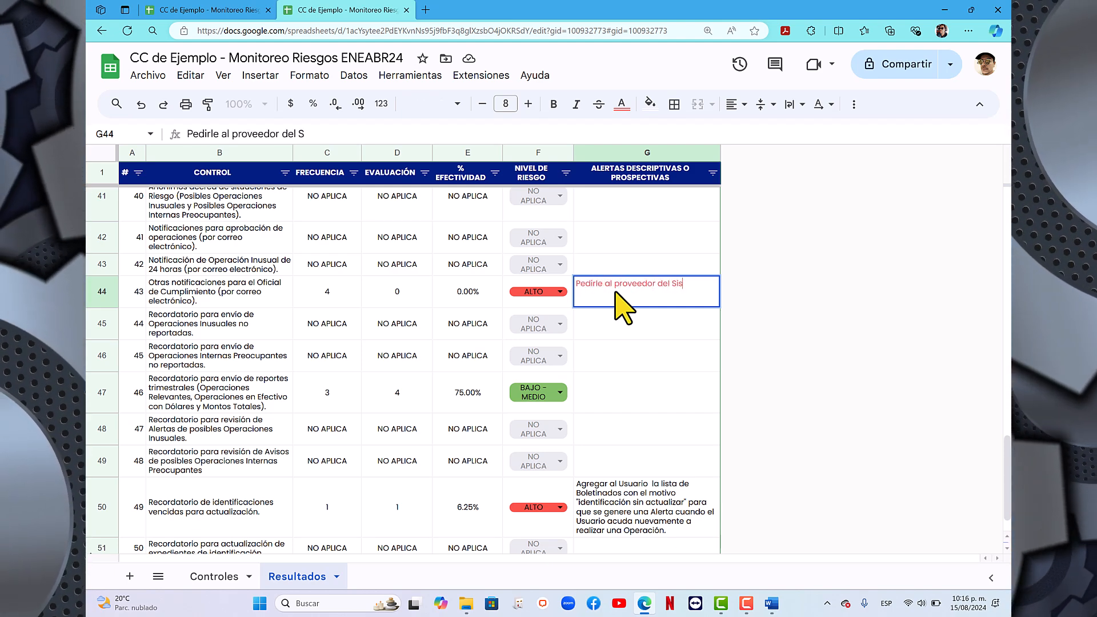
pyautogui.write('tema que enl')
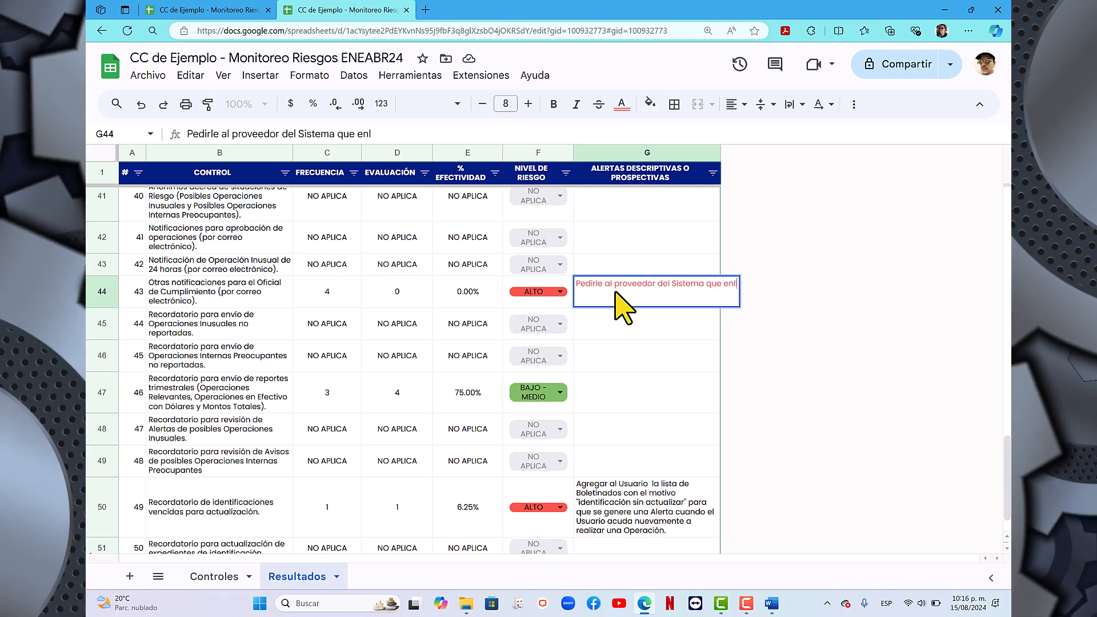
pyautogui.write('iste todas las')
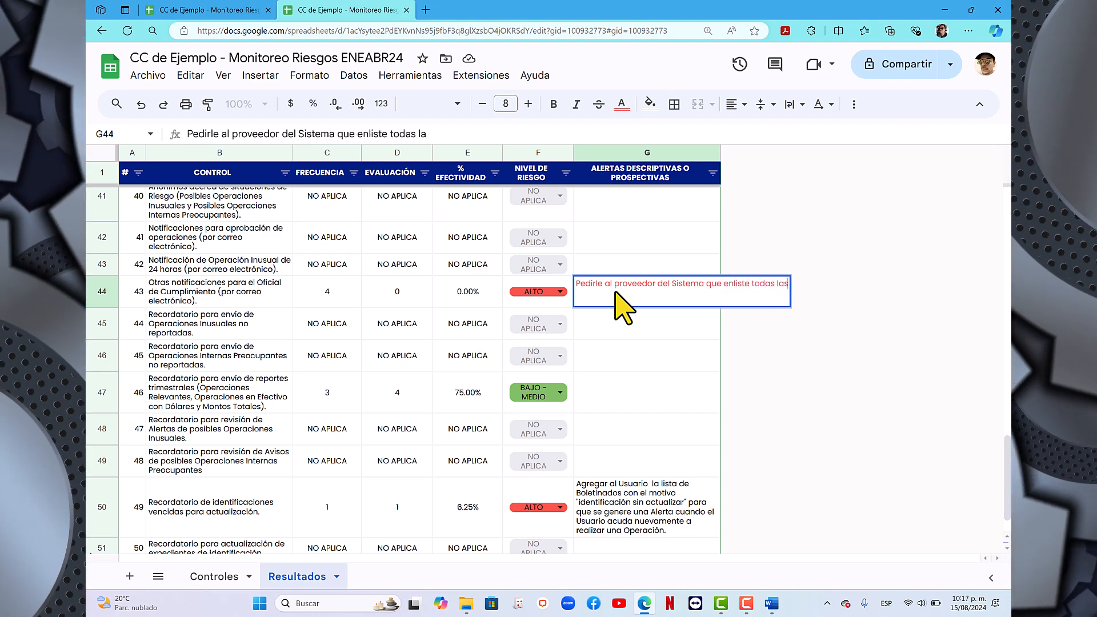
pyautogui.write(' notificacione')
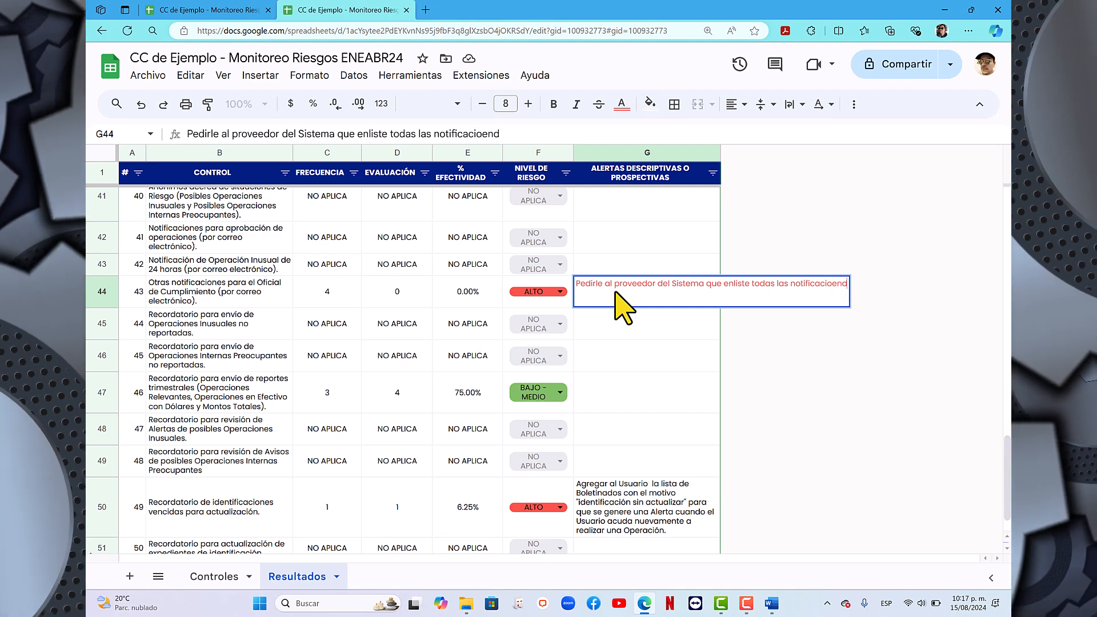
pyautogui.write('s que el Sistema ue')
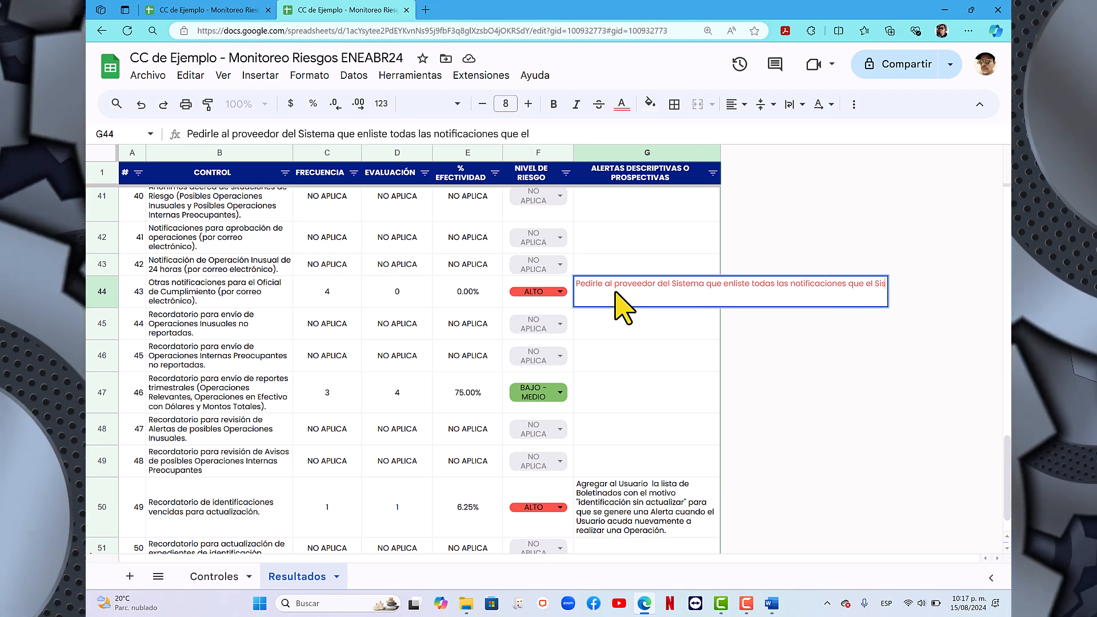
# - Continue control 43's alert description with "que el Sistema puede enviar por correo electrónico para que el"
pyautogui.press('BackSpace')
pyautogui.press('BackSpace')
pyautogui.write('pued')
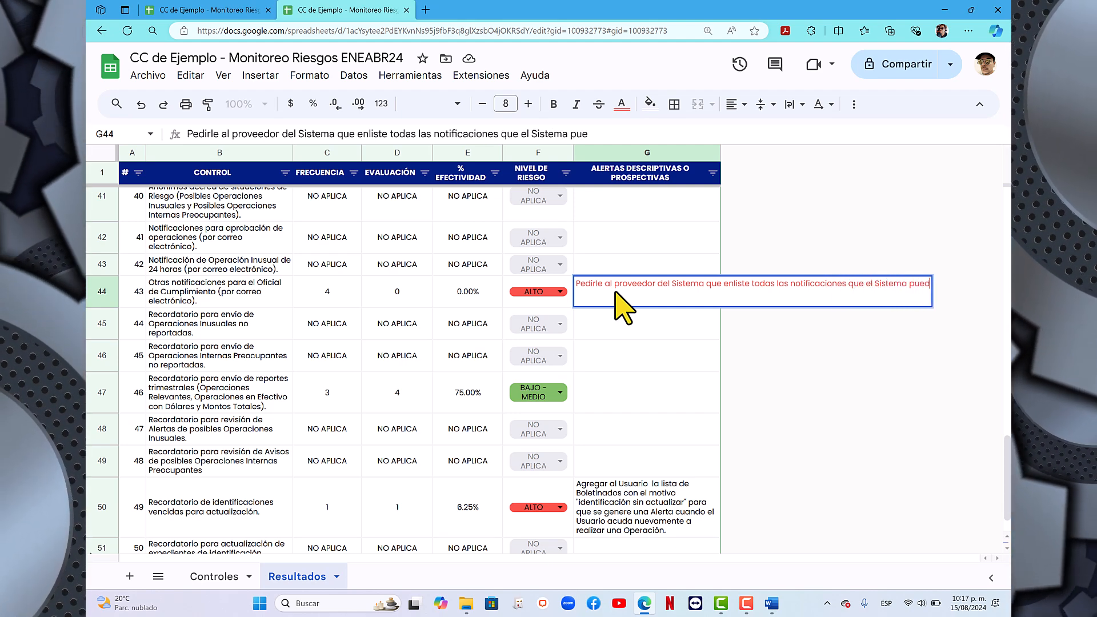
pyautogui.write('e enviar po')
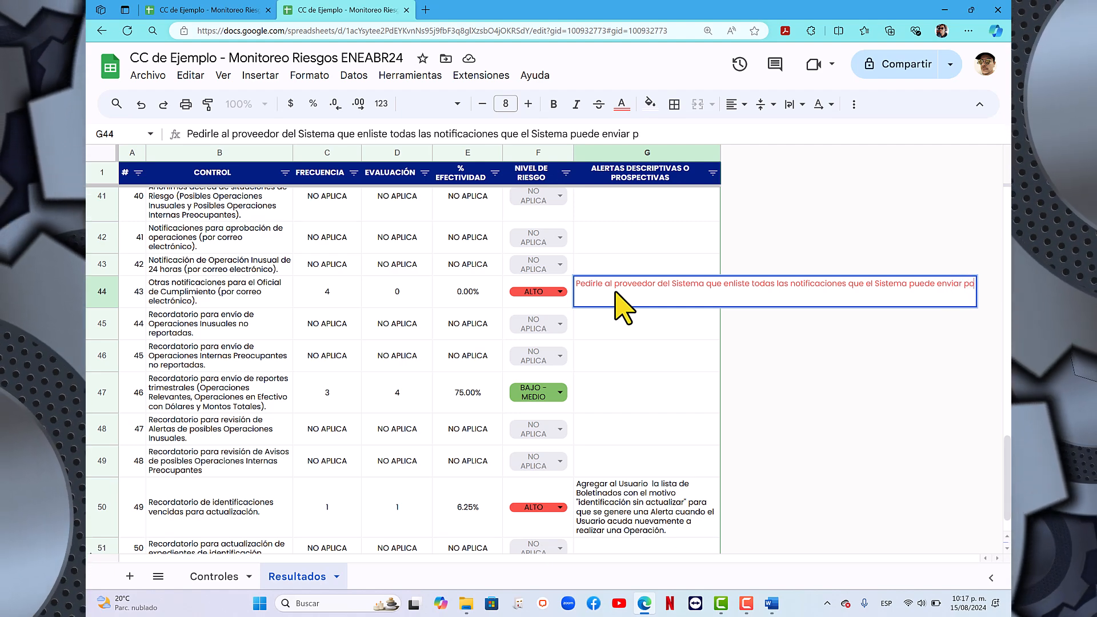
pyautogui.write('r correo electr')
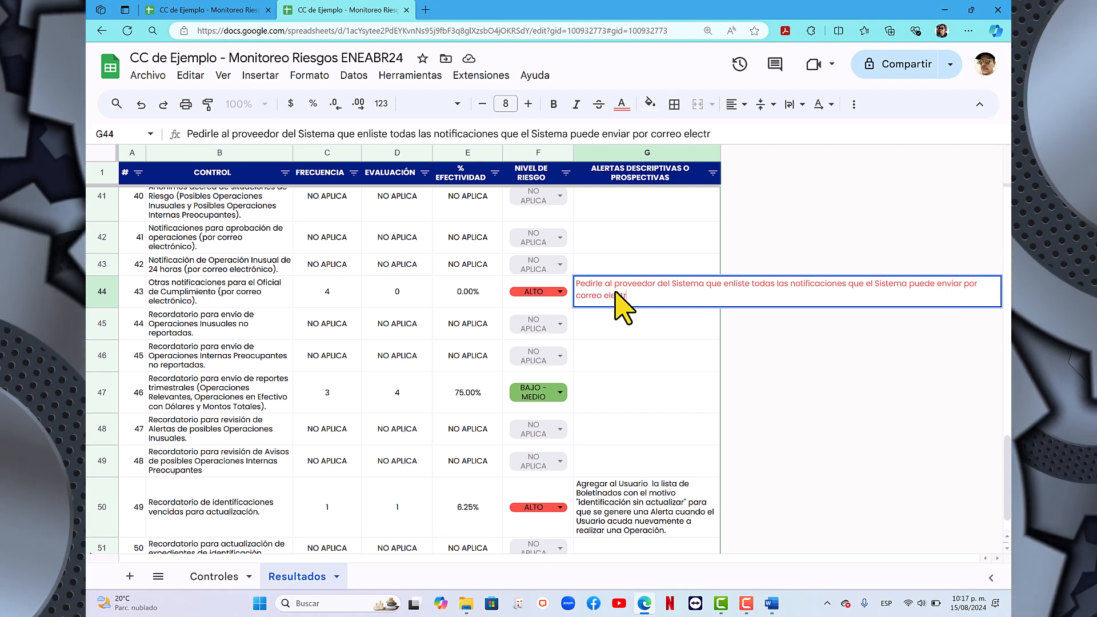
pyautogui.write('ónico para que el O')
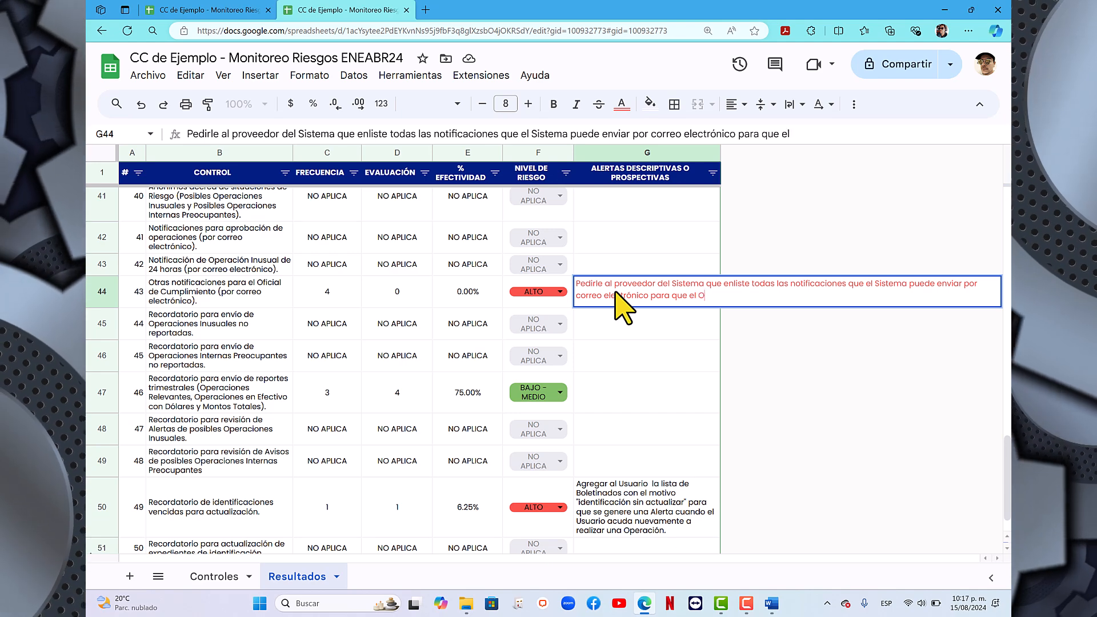
pyautogui.write('ficial de Cuml')
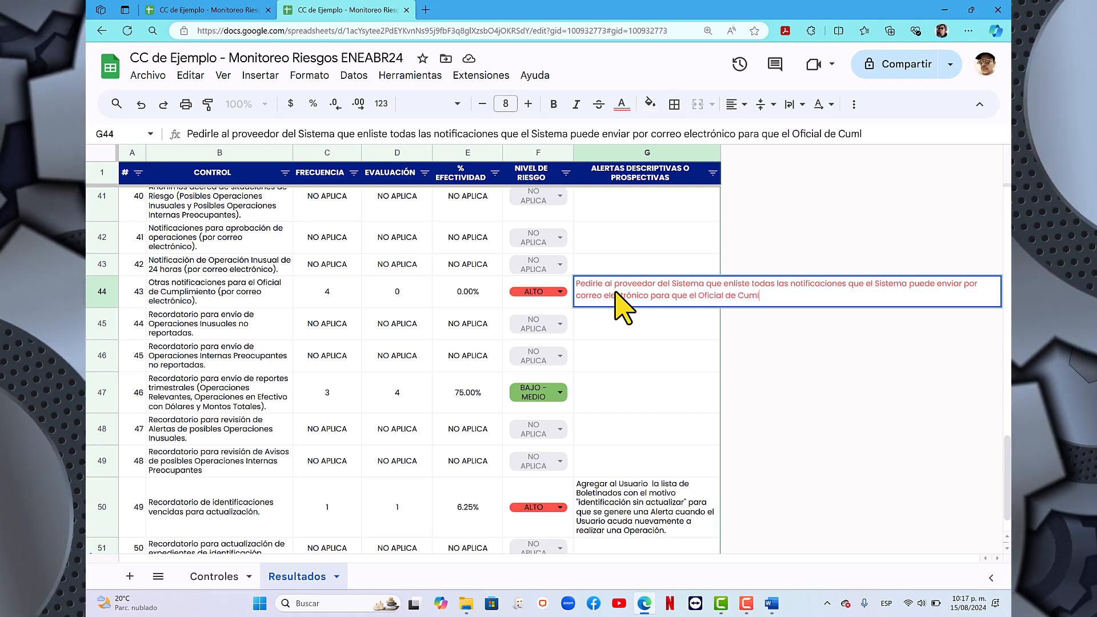
pyautogui.press('BackSpace')
pyautogui.write('plimiento ')
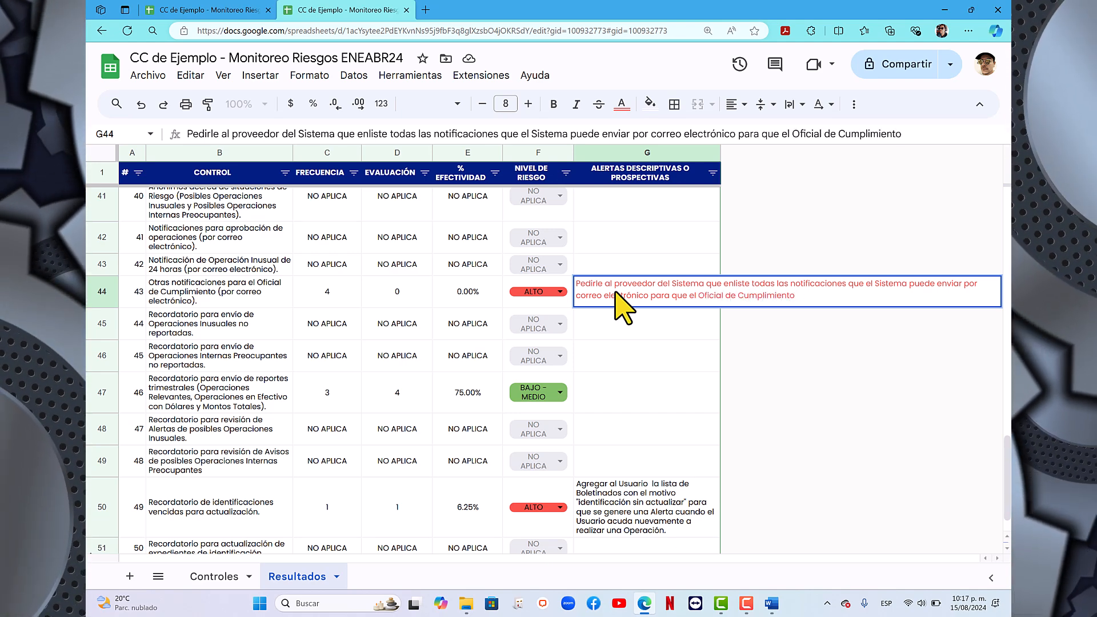
pyautogui.write('haga el desarrl')
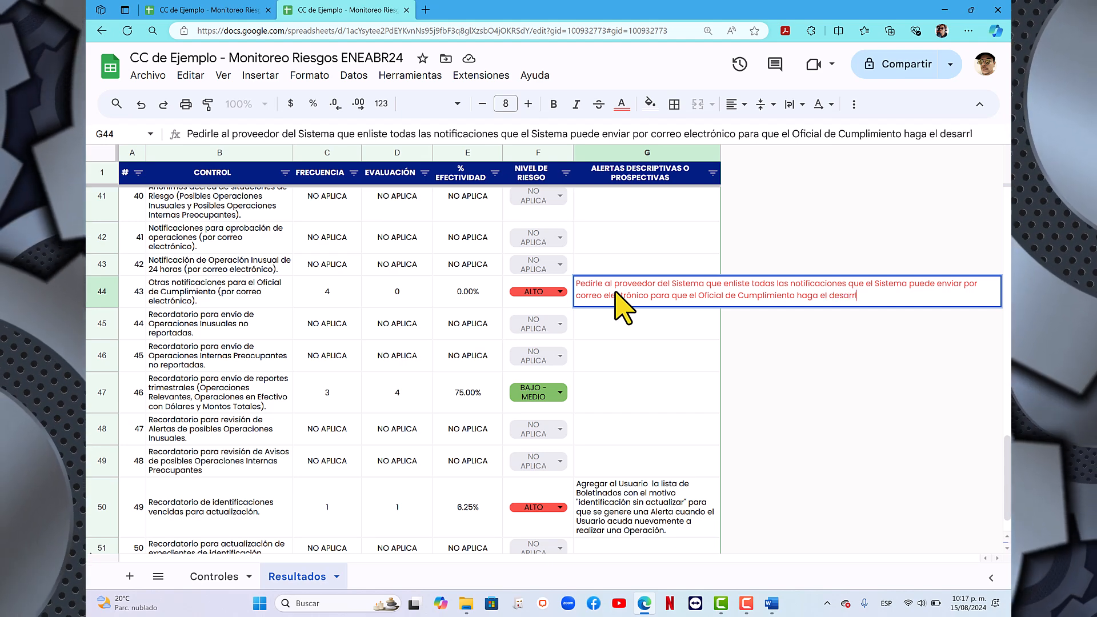
pyautogui.press('BackSpace')
pyautogui.write('ollo de los pro')
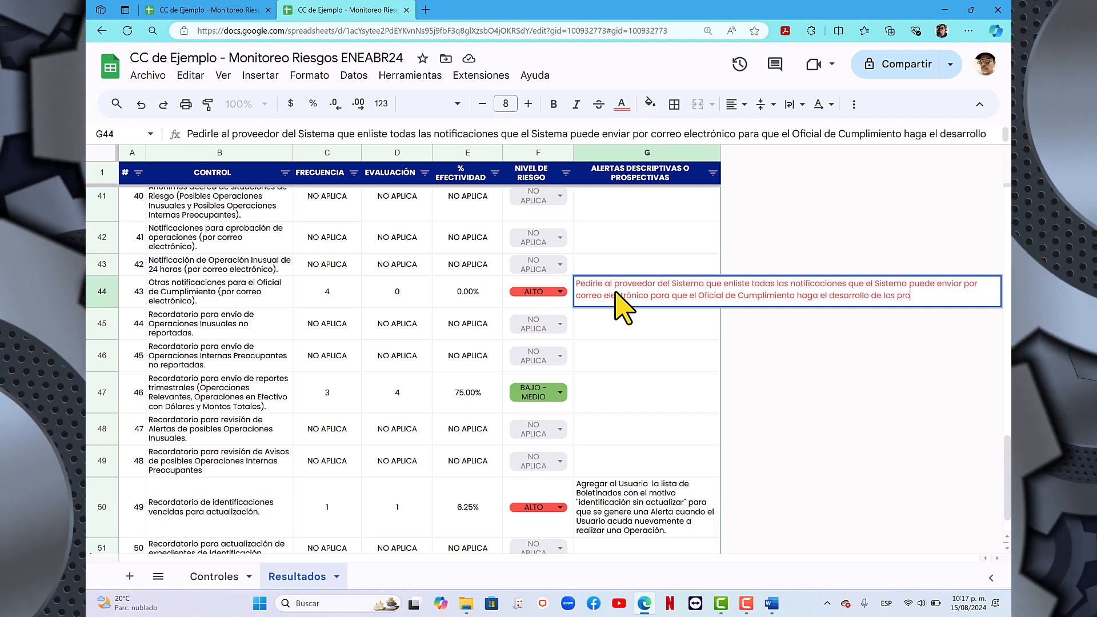
pyautogui.write('cedimientos que')
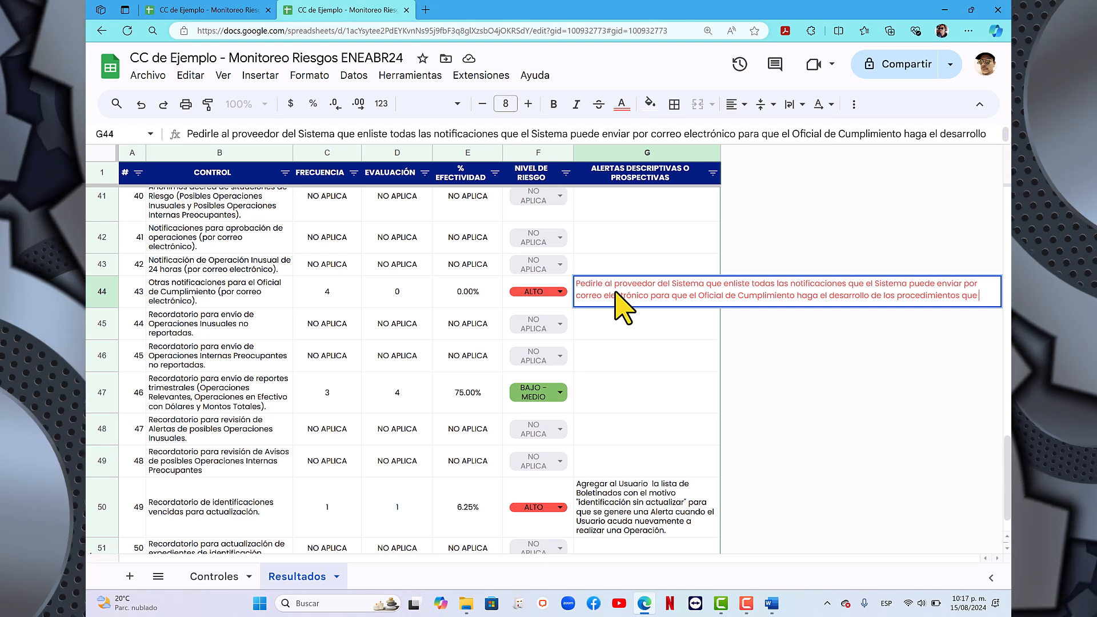
pyautogui.write(' se llevarán')
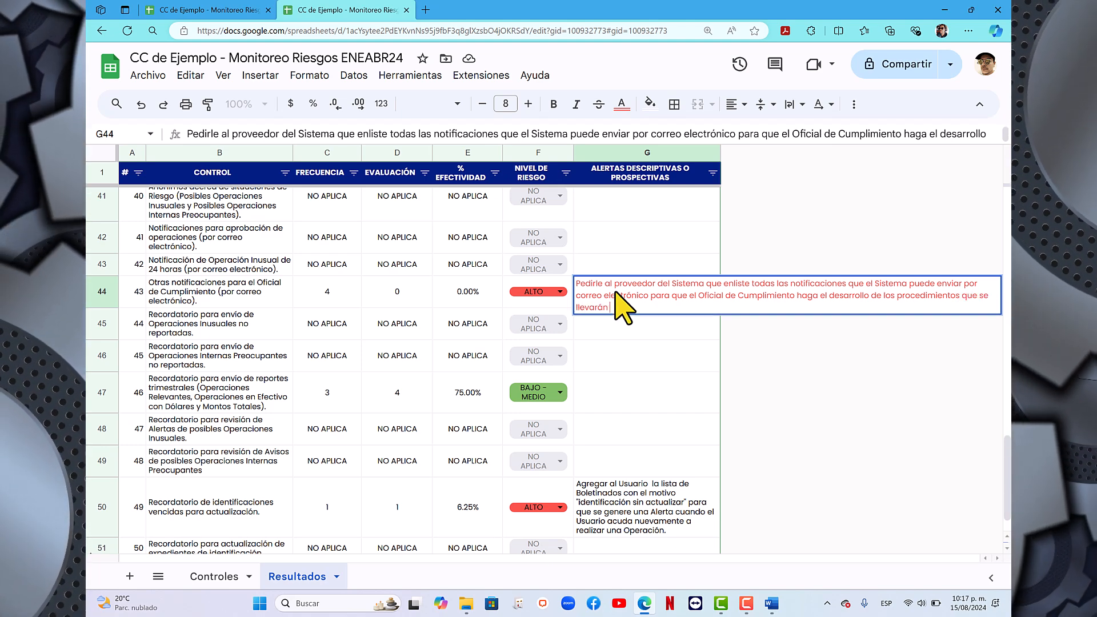
pyautogui.write(' a cabo para cada')
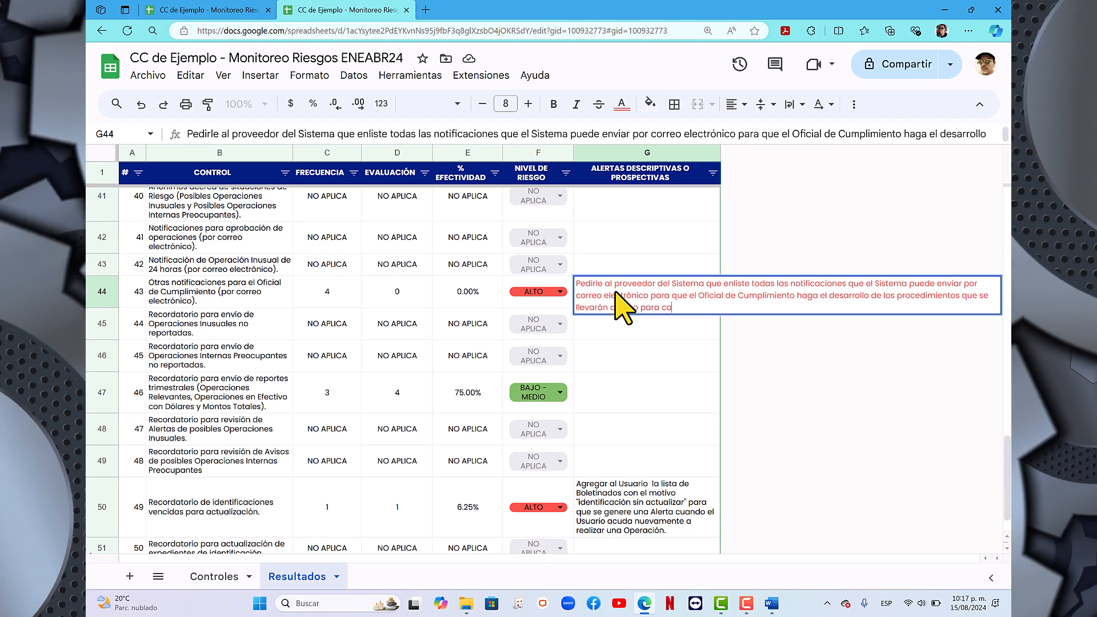
pyautogui.write(' una de ella')
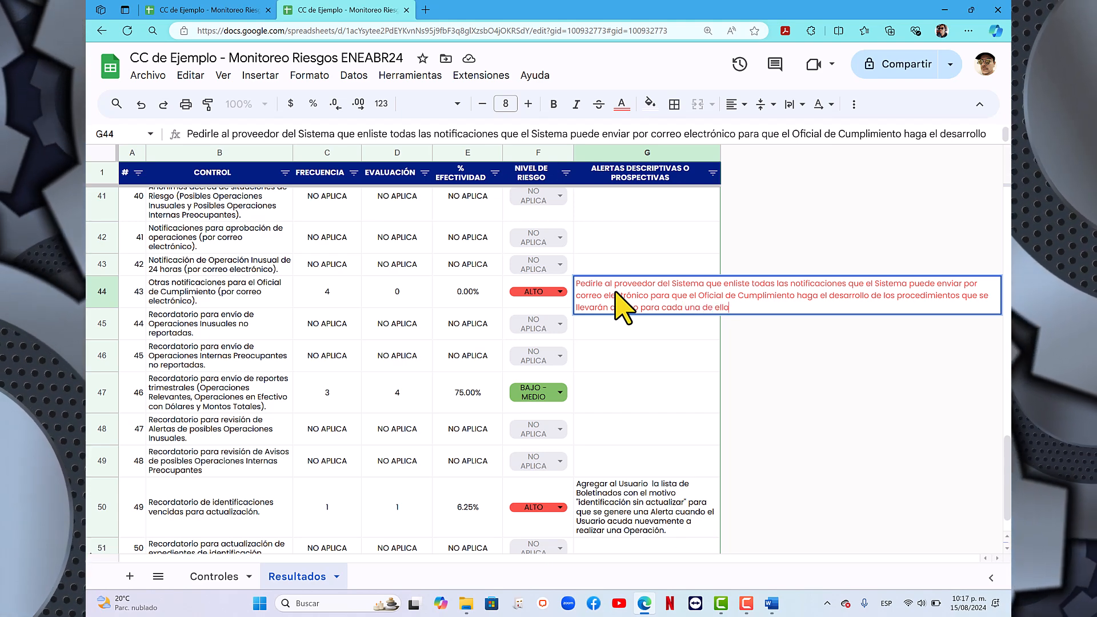
pyautogui.write('s y se int')
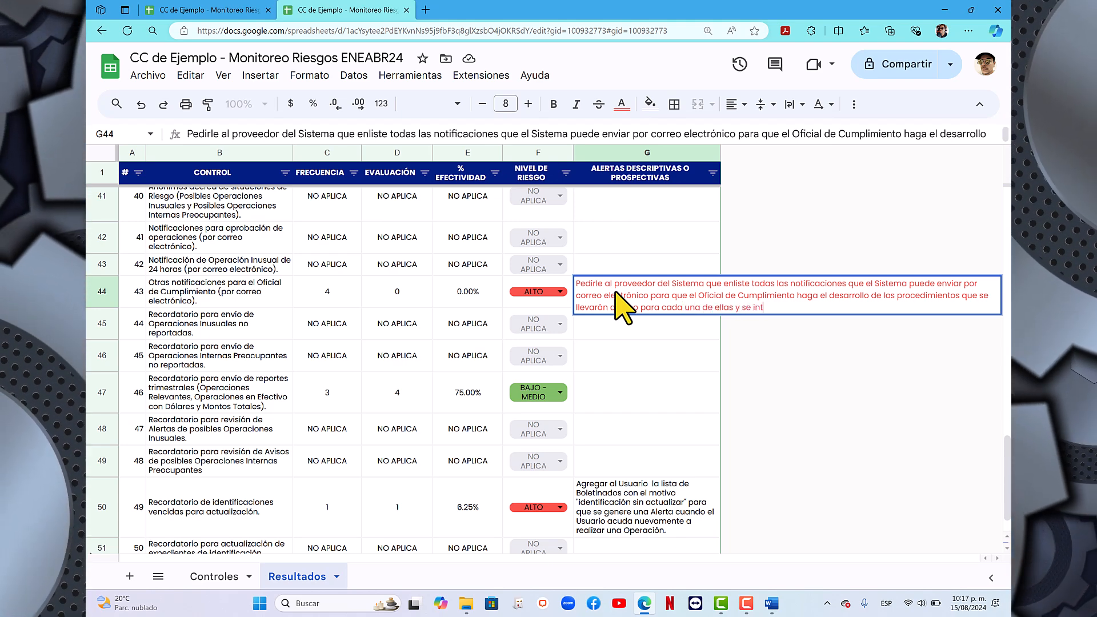
pyautogui.write('egre en el Manua')
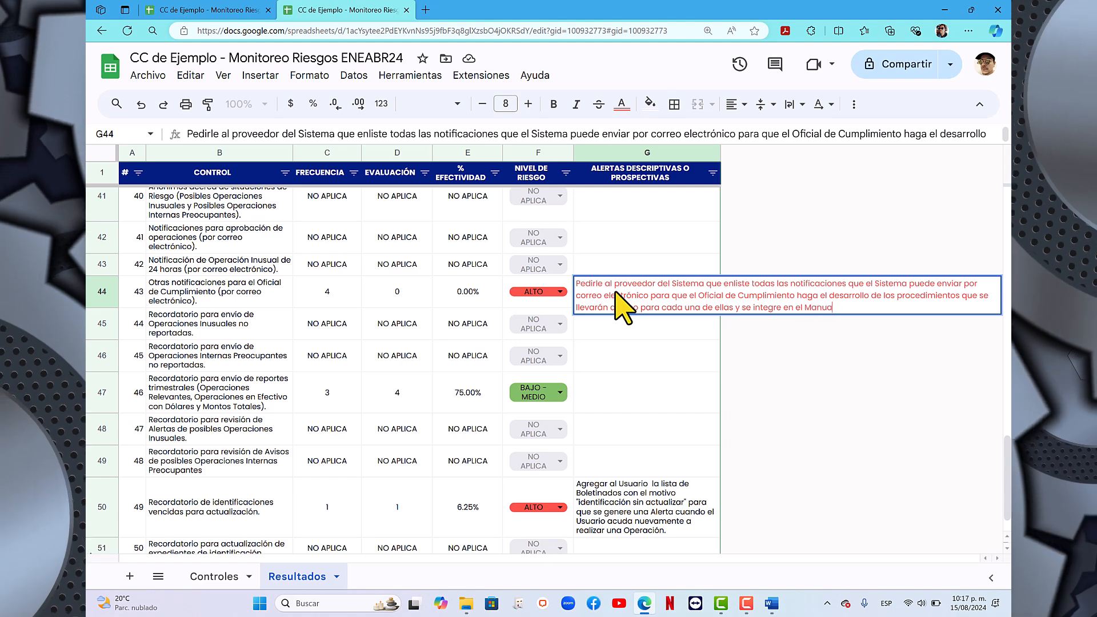
pyautogui.write('l de Cumplimien')
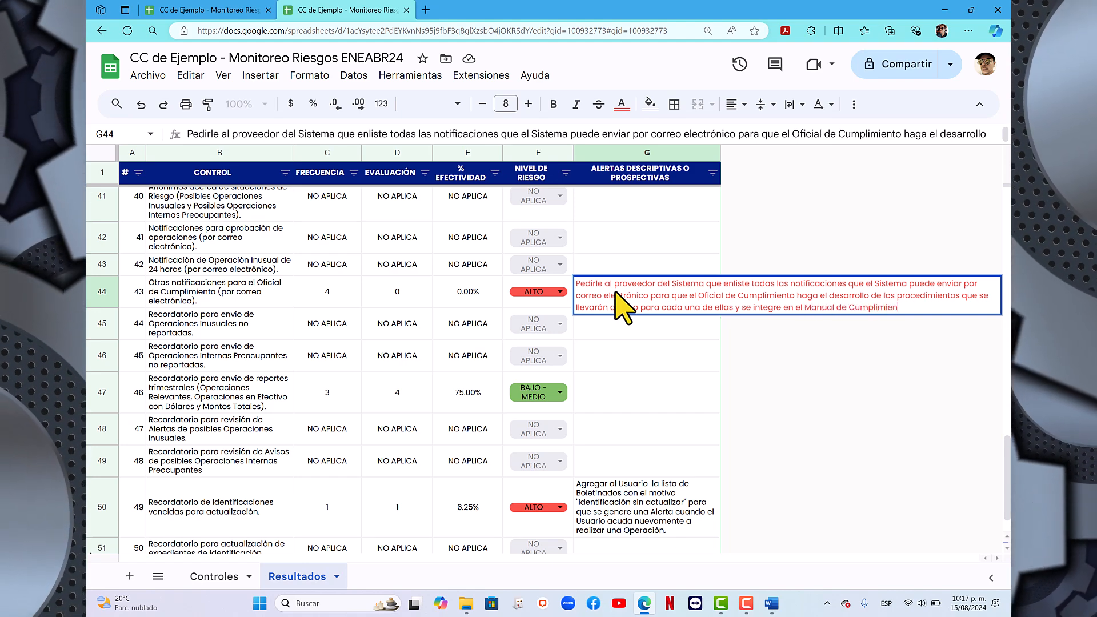
pyautogui.write('to. Ad')
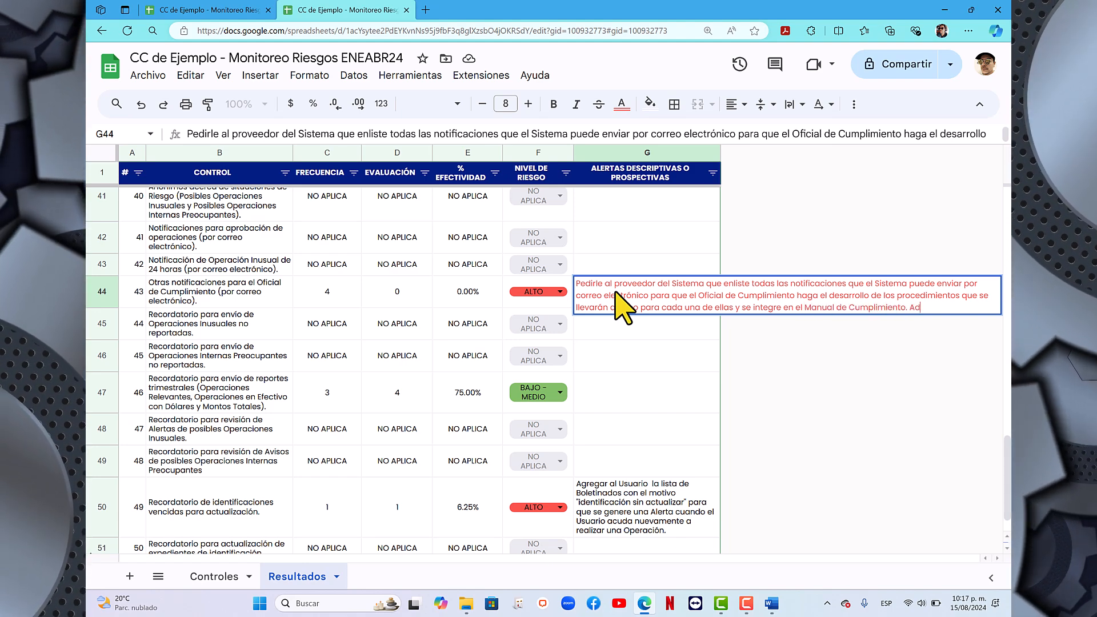
pyautogui.write('icional,')
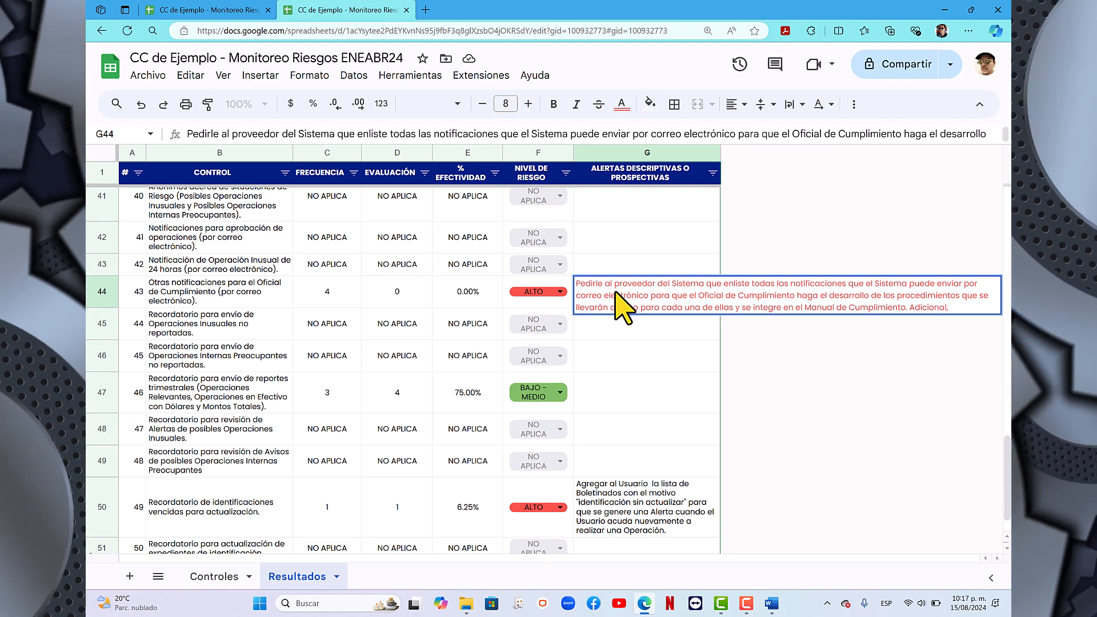
pyautogui.write(' cambiar la')
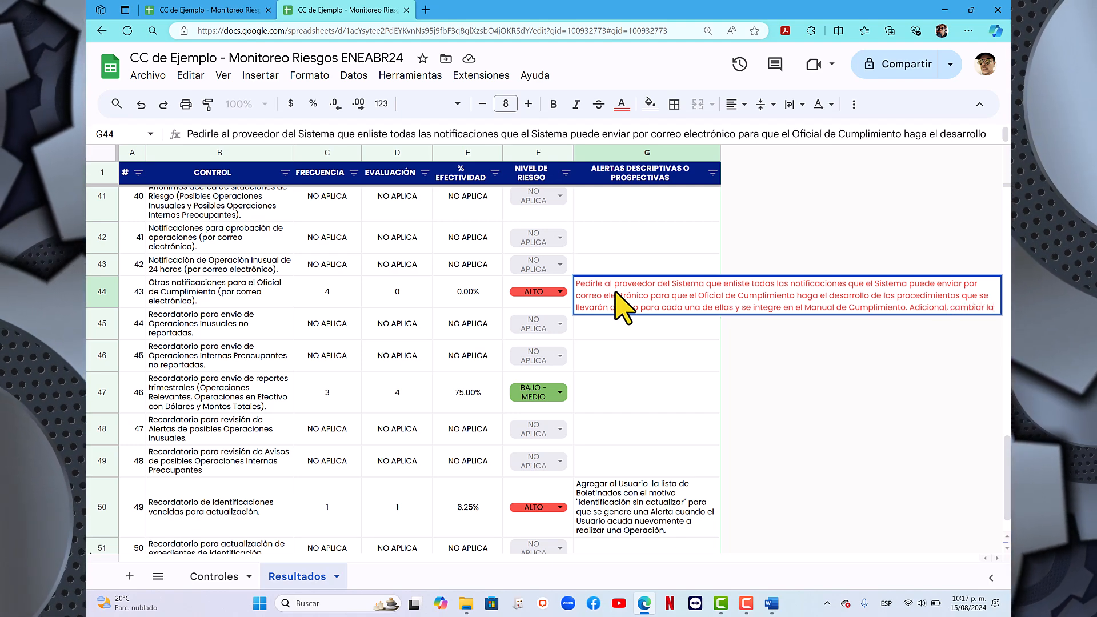
pyautogui.write(' contraseña')
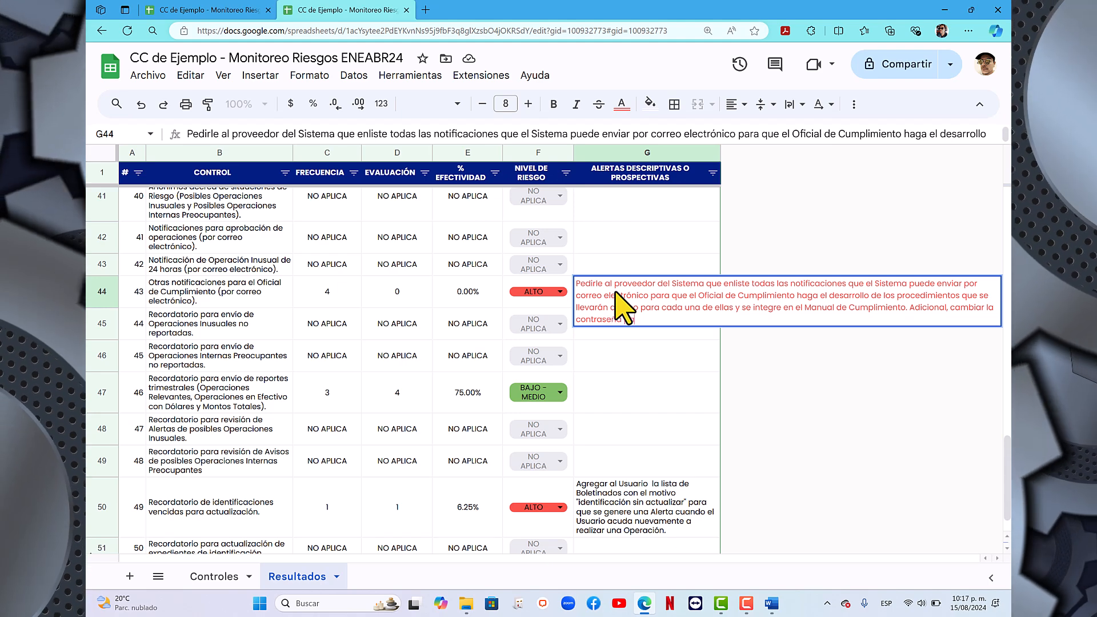
pyautogui.write(' para que los Csjeros')
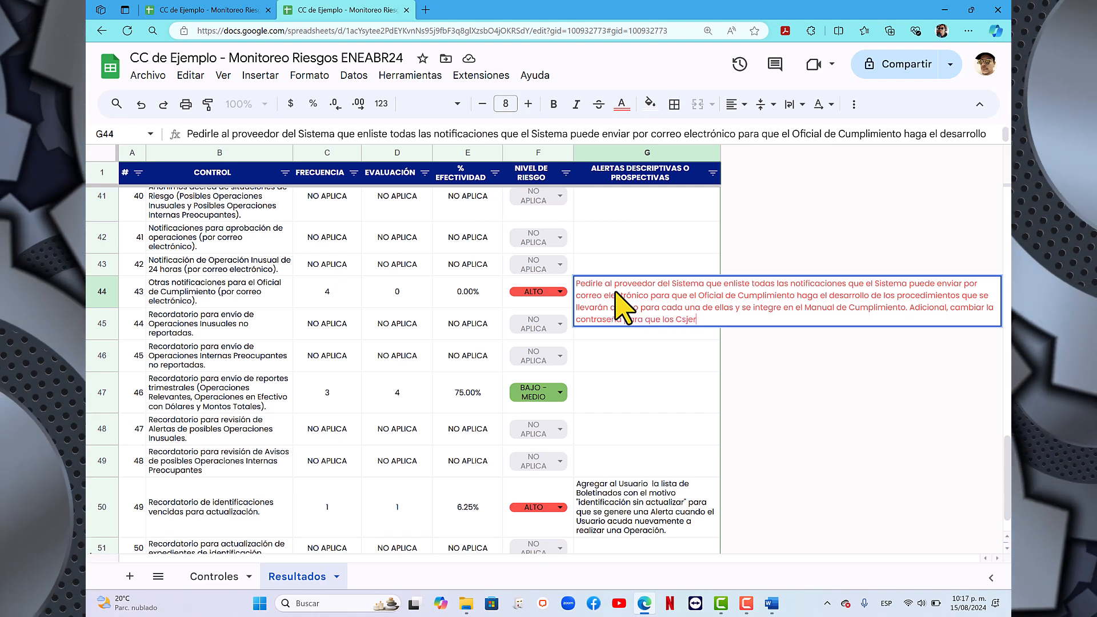
# - Finish control 43's alert with "Adicional, cambiar la contraseña para que los Cajeros no hagan un uso indebido." and commit the cell
pyautogui.press('BackSpace')
pyautogui.press('BackSpace')
pyautogui.press('BackSpace')
pyautogui.press('BackSpace')
pyautogui.write('aje')
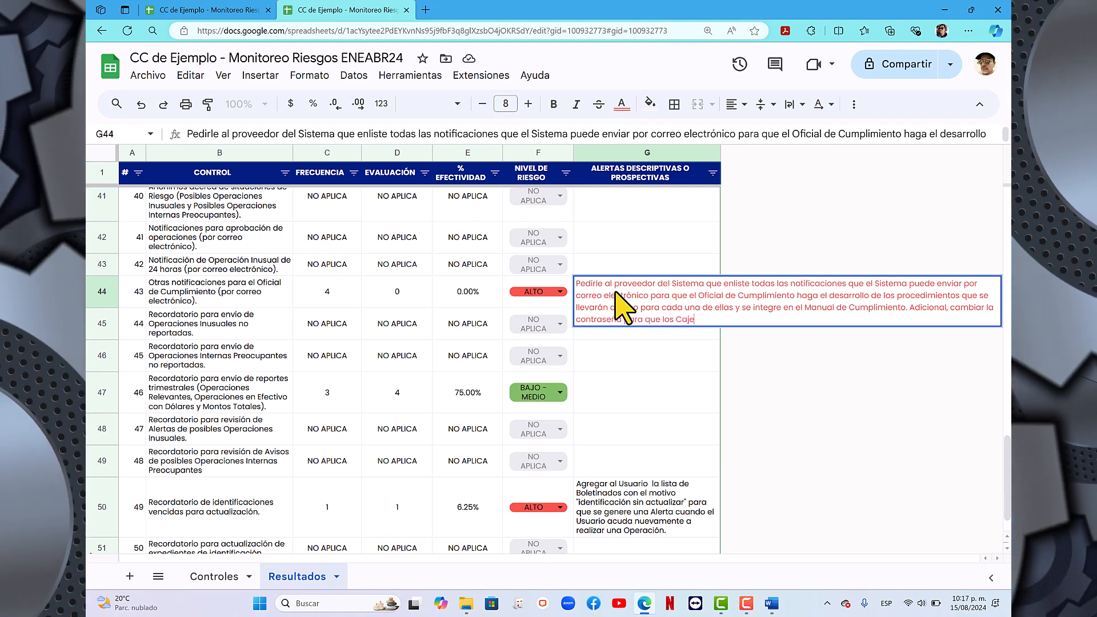
pyautogui.write('ros no hagon un ')
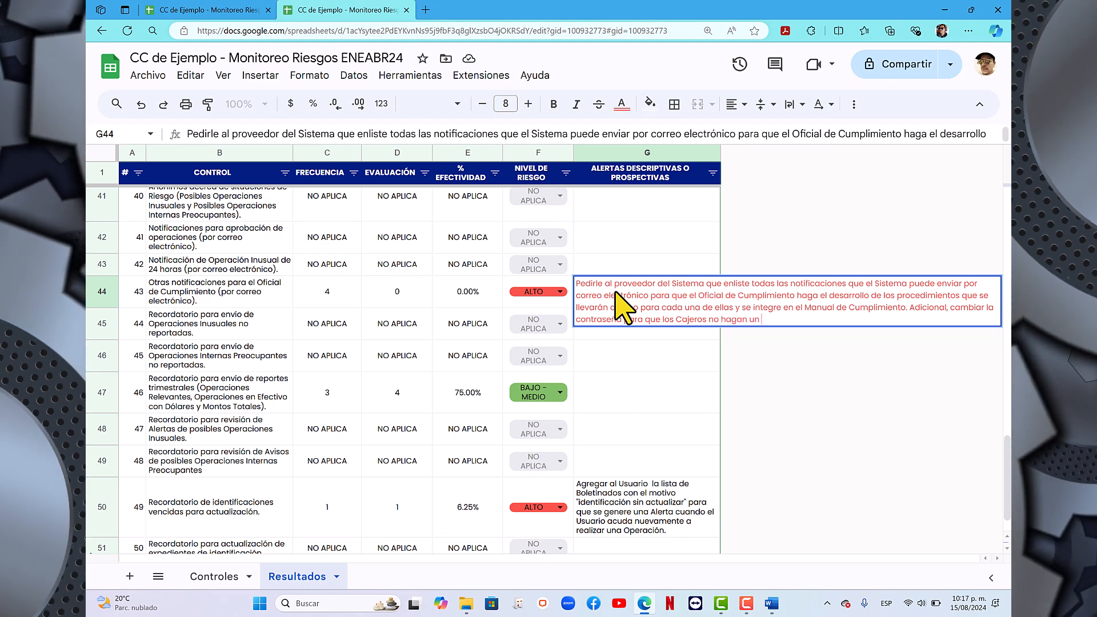
pyautogui.write('uso indebido.')
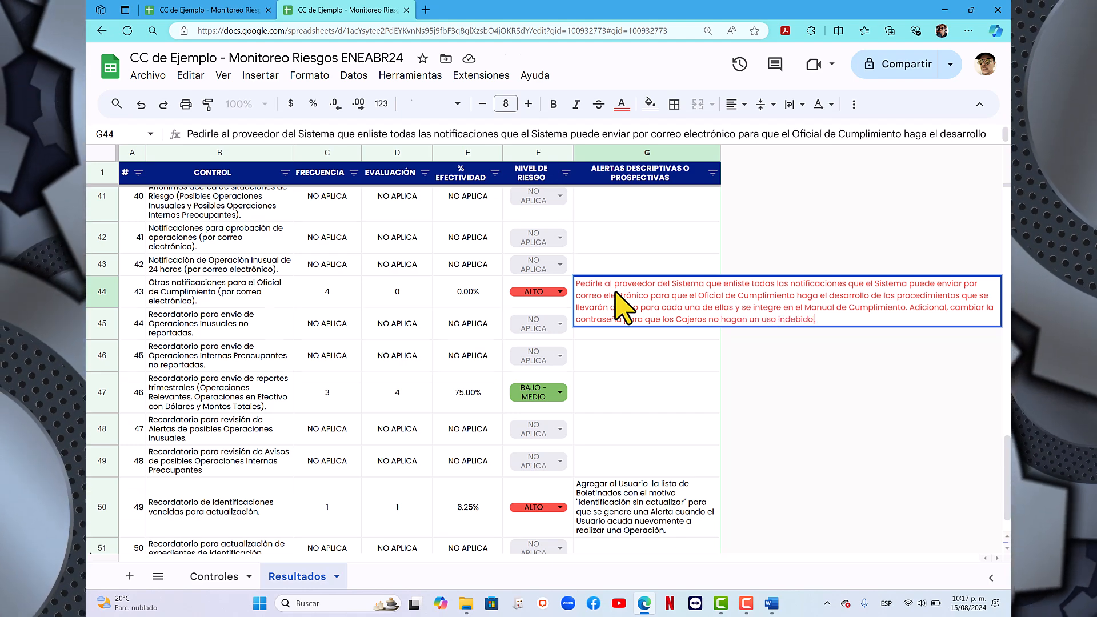
pyautogui.press('Return')
# - Review the alert descriptions and risk levels of the controls in the lower part of the Resultados sheet
pyautogui.scroll(-1, 625, 336)
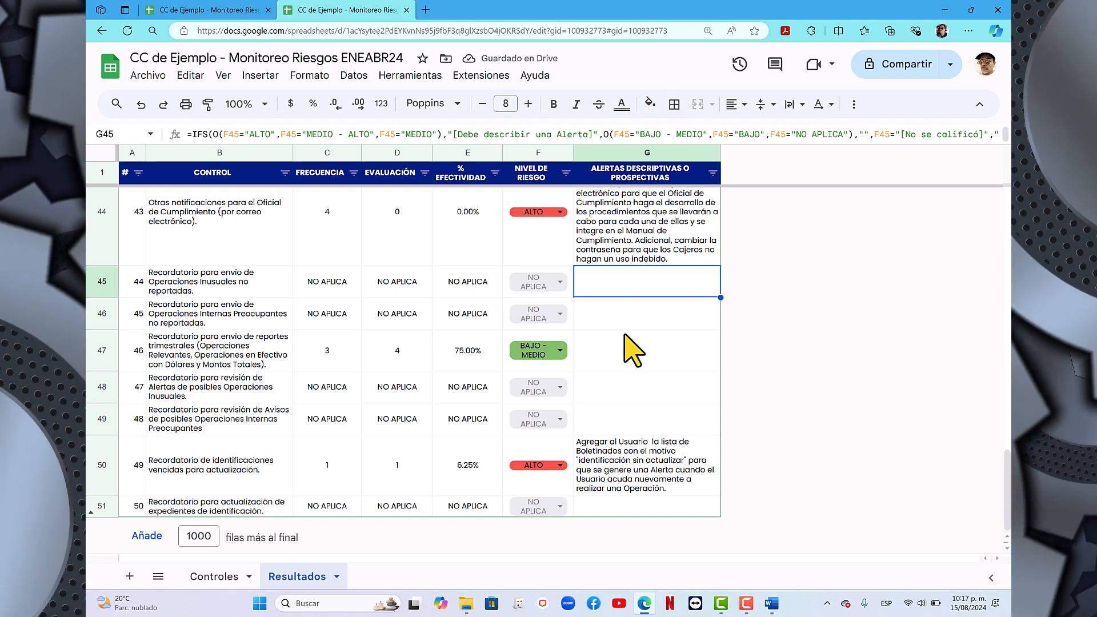
pyautogui.scroll(3, 633, 349)
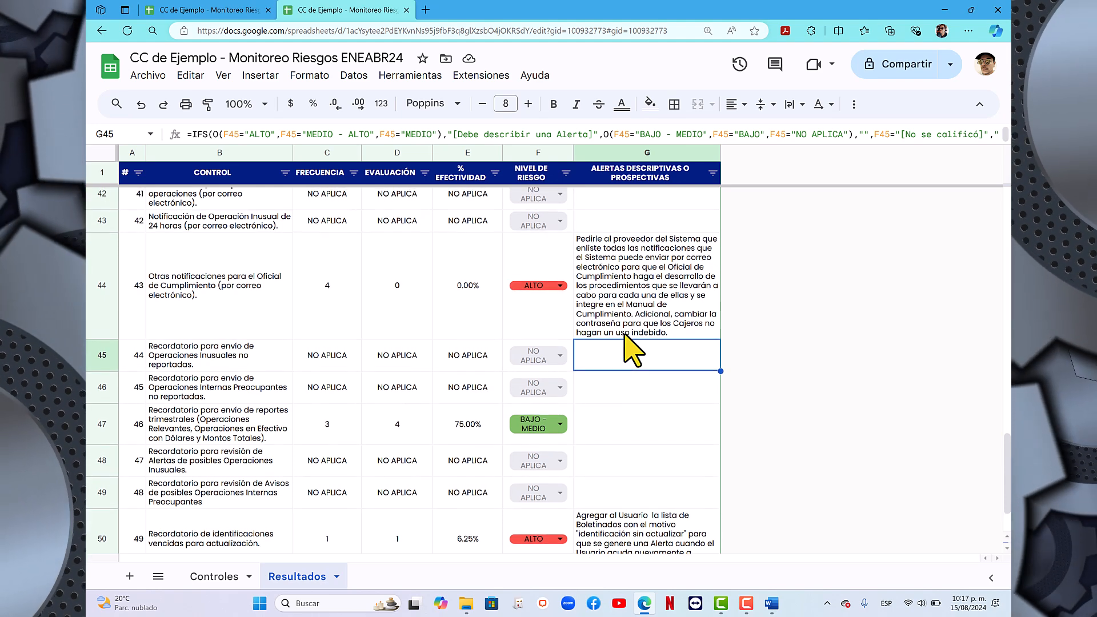
pyautogui.scroll(-3, 633, 350)
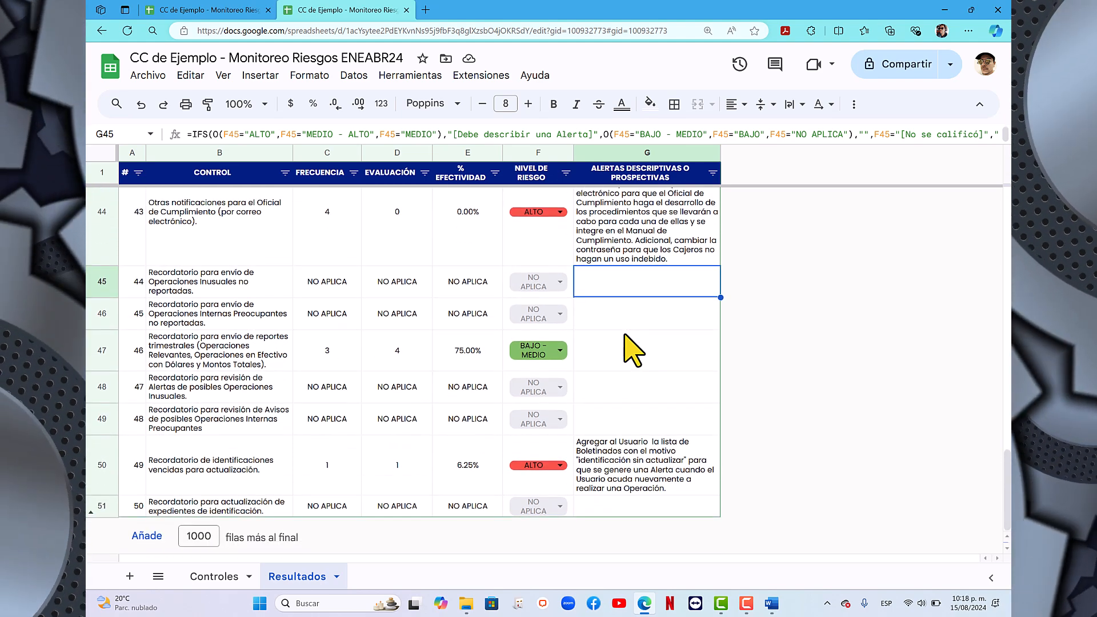
pyautogui.scroll(1, 633, 349)
pyautogui.scroll(15, 633, 350)
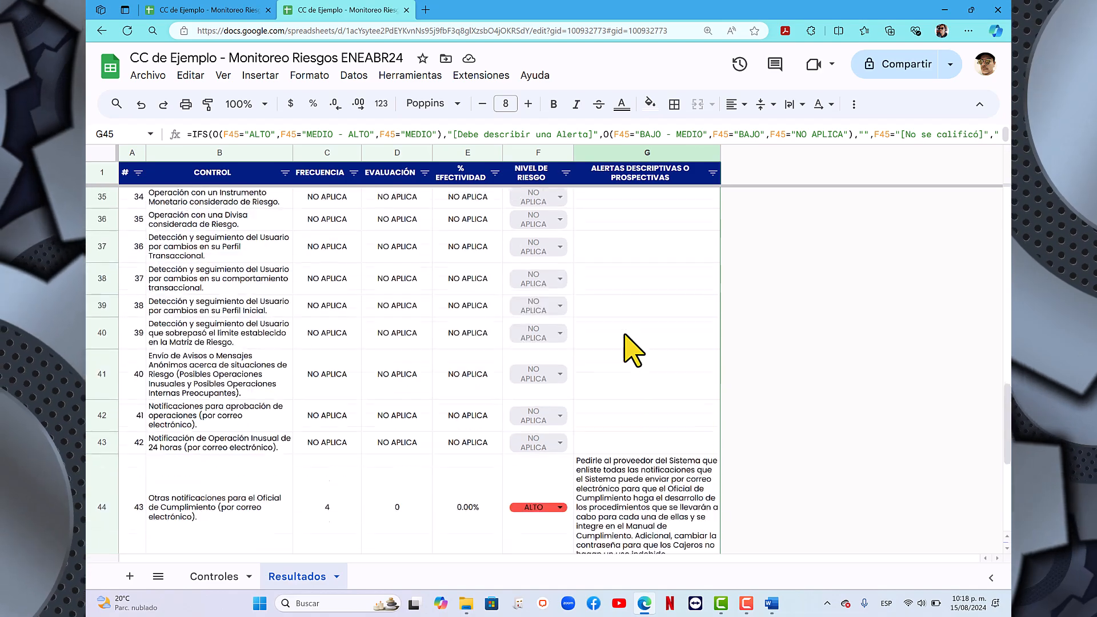
pyautogui.scroll(-15, 633, 350)
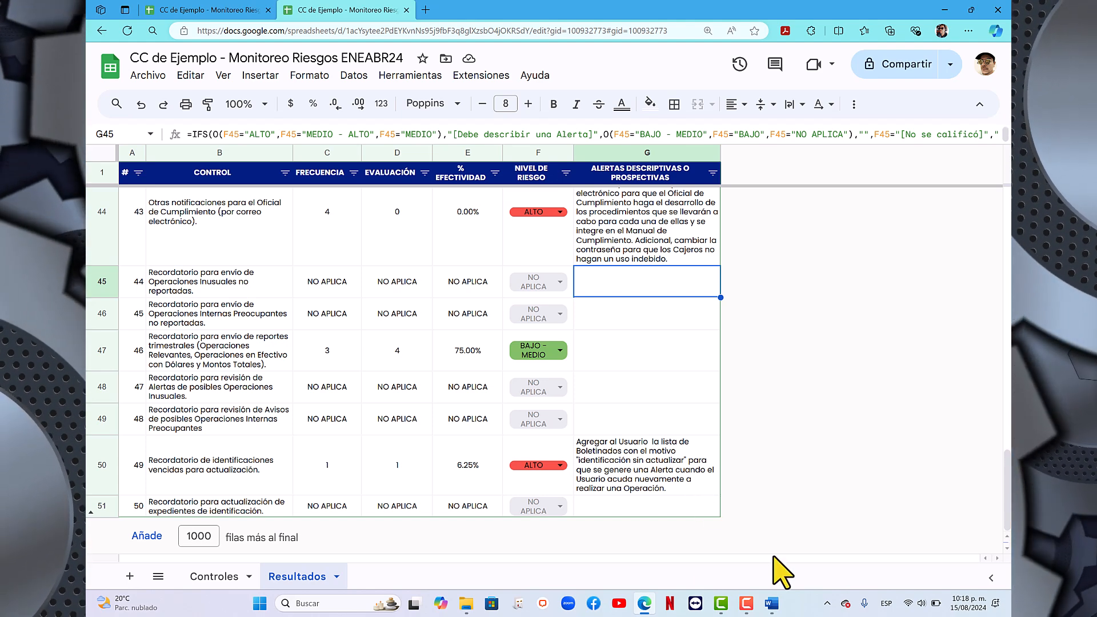
# - Switch to the Word document of the Valoración Metodología 2024 formats and examine the placeholders and sample tables for "Controles" and "Resultados"
pyautogui.click(773, 603)
pyautogui.scroll(-6, 559, 345)
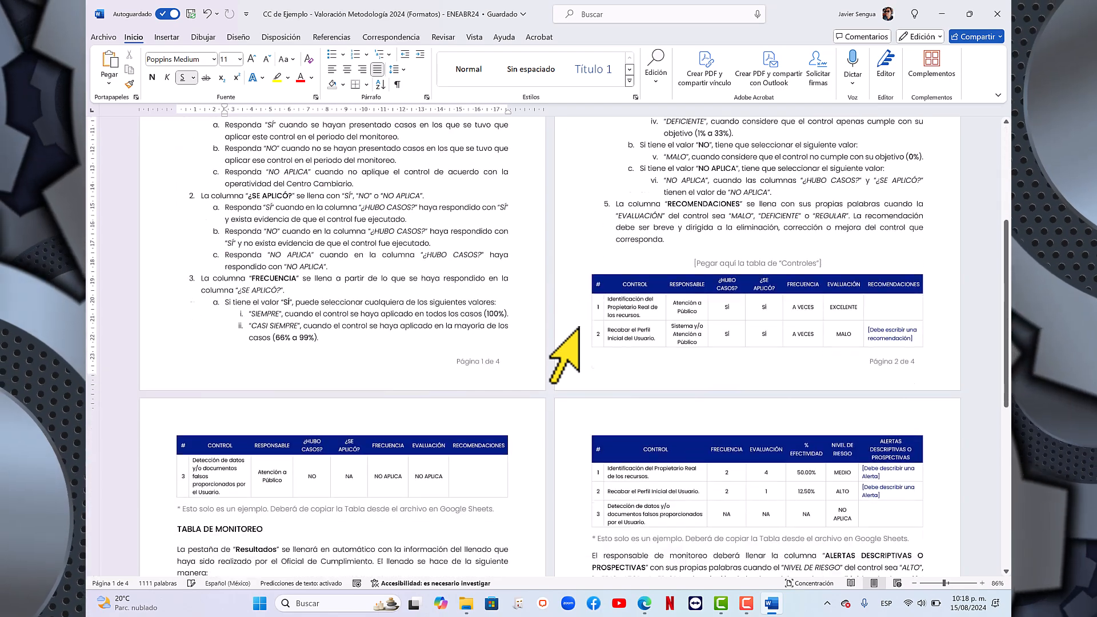
pyautogui.moveTo(701, 215); pyautogui.dragTo(486, 412)
pyautogui.scroll(7, 570, 350)
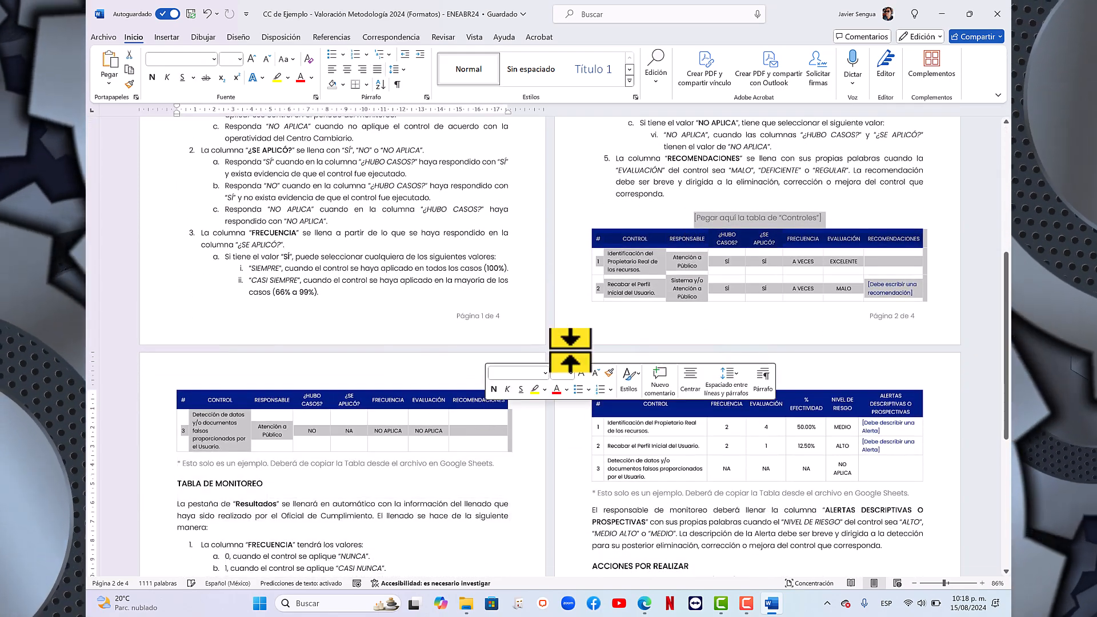
pyautogui.scroll(-3, 570, 349)
pyautogui.scroll(2, 568, 363)
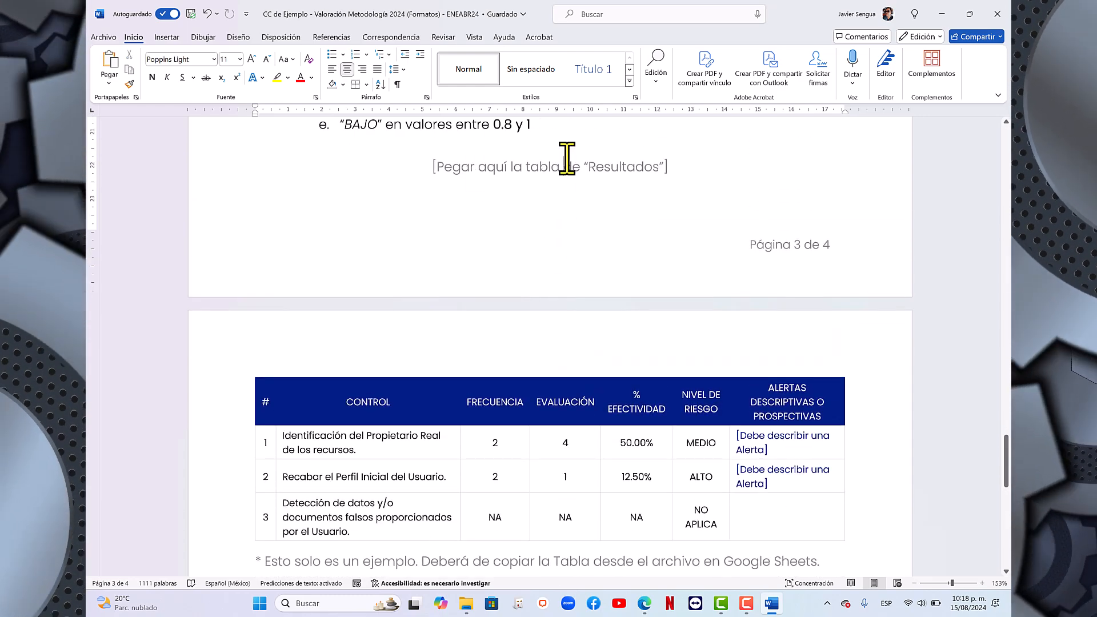
pyautogui.scroll(12, 565, 159)
pyautogui.scroll(-2, 567, 159)
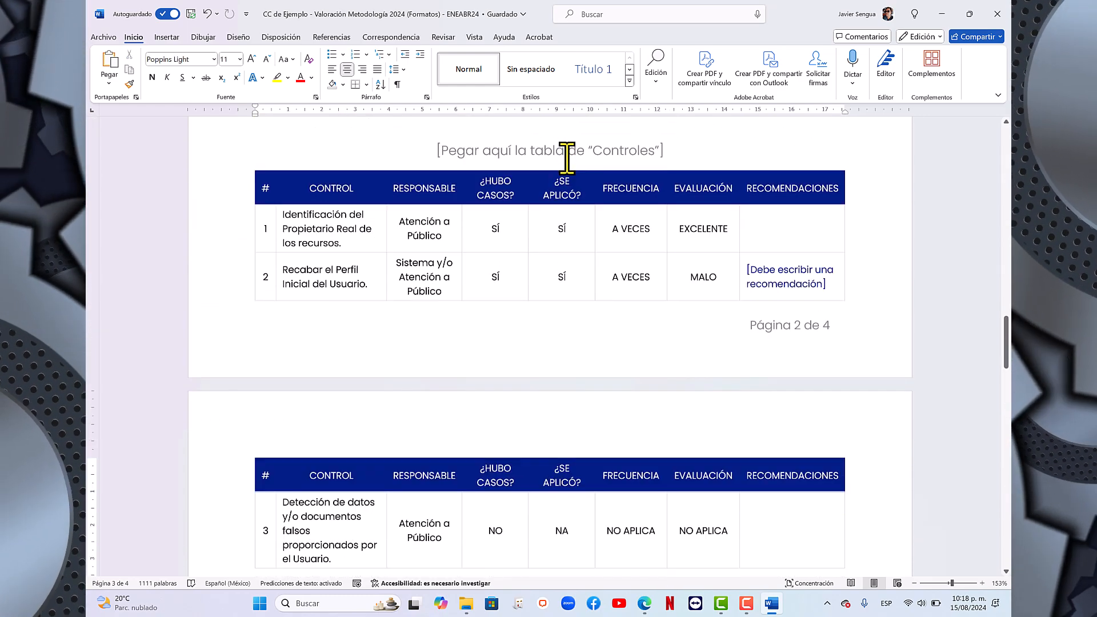